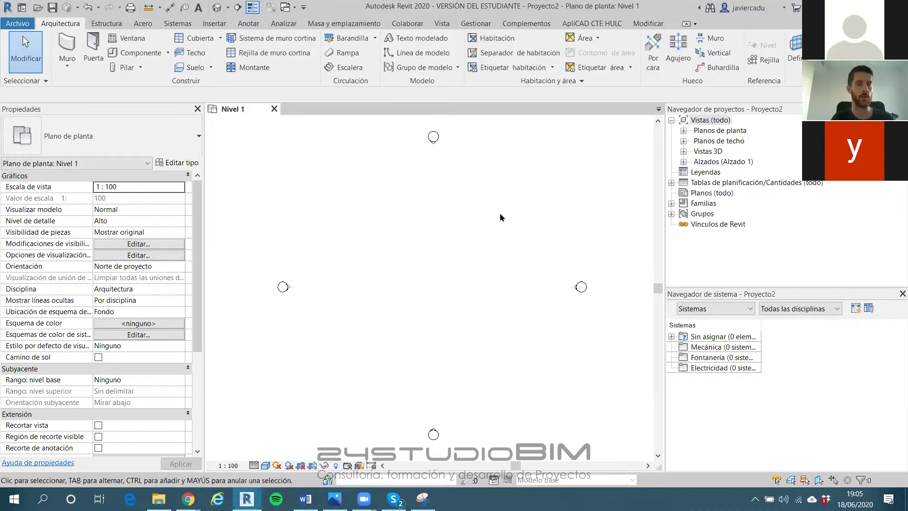
# Open the {3D} view and tile it side by side with the Nivel 1 floor plan, leaving the plan active
pyautogui.scroll(-1, 498, 208)
pyautogui.doubleClick(706, 151)
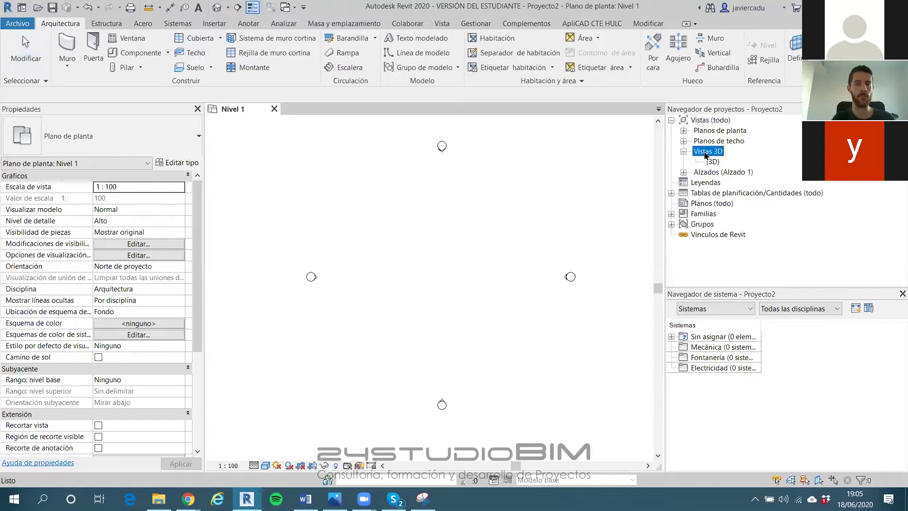
pyautogui.click(713, 162)
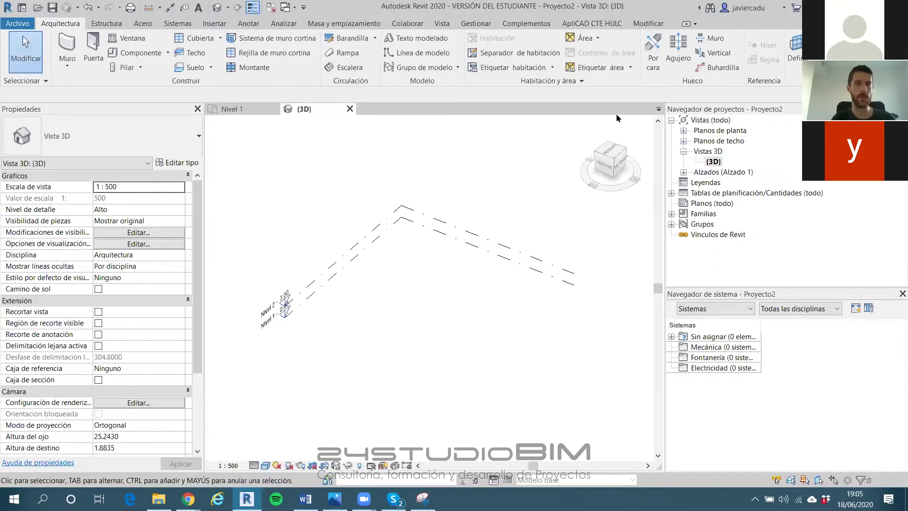
pyautogui.press('w')
pyautogui.press('t')
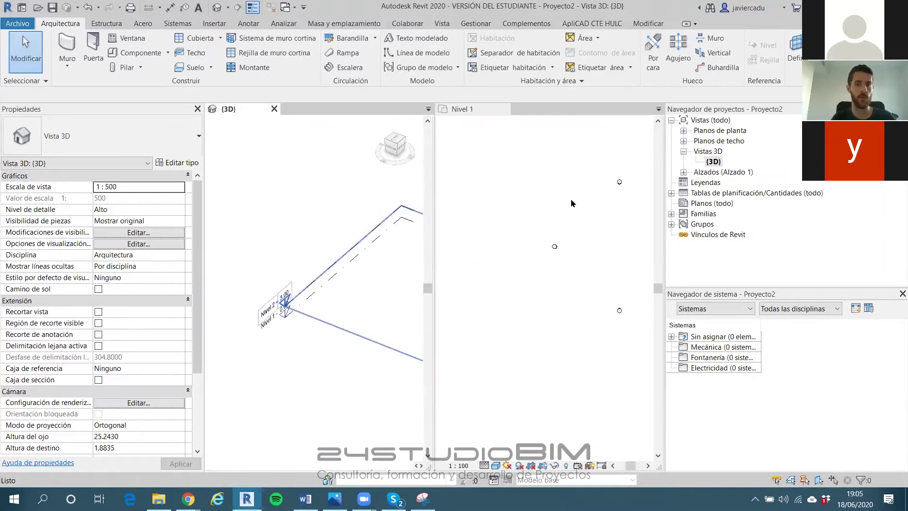
pyautogui.click(553, 216)
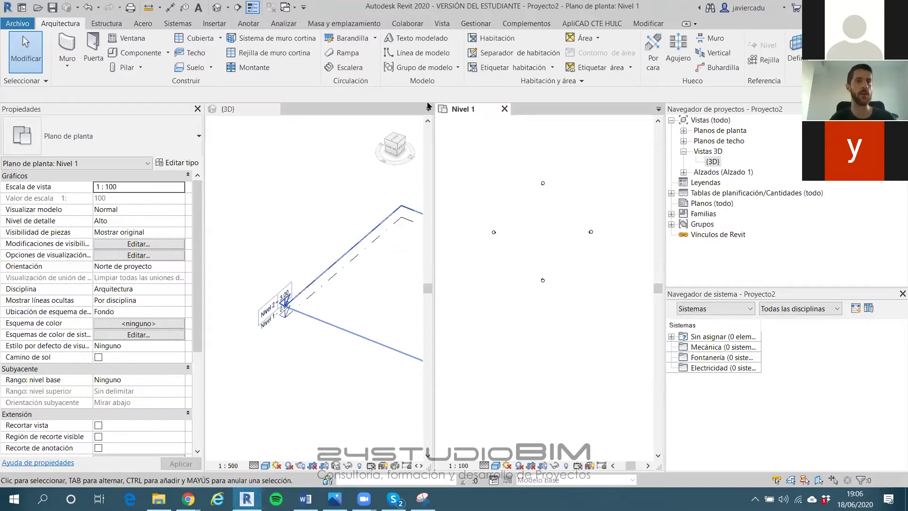
# Start an in-place mass named 24S_Vivienda_200m2
pyautogui.click(347, 25)
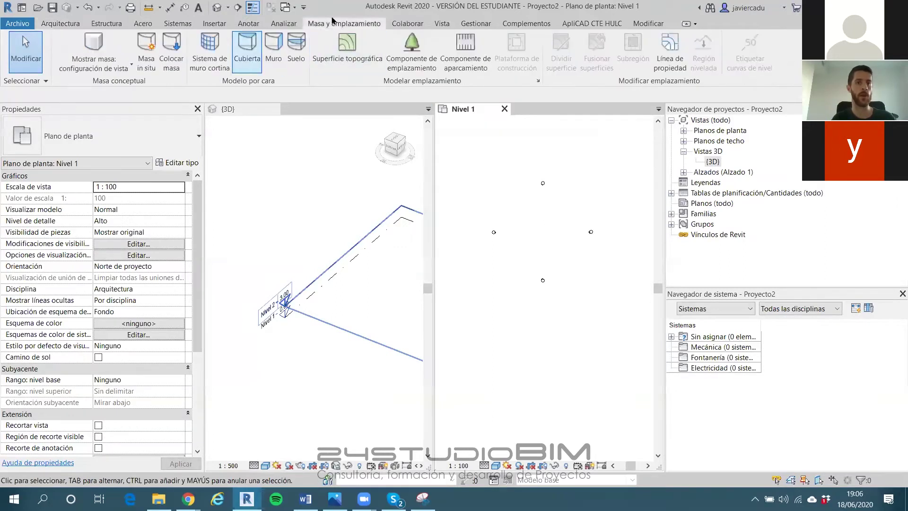
pyautogui.click(147, 55)
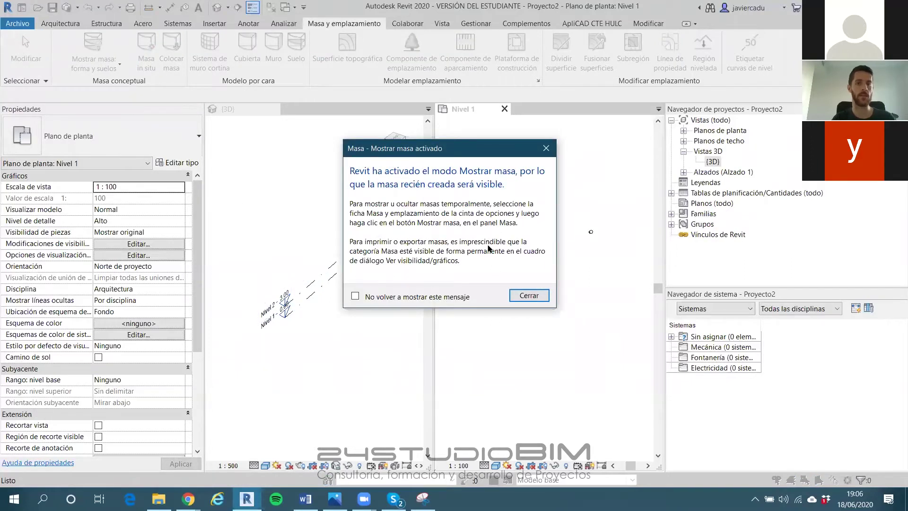
pyautogui.click(529, 295)
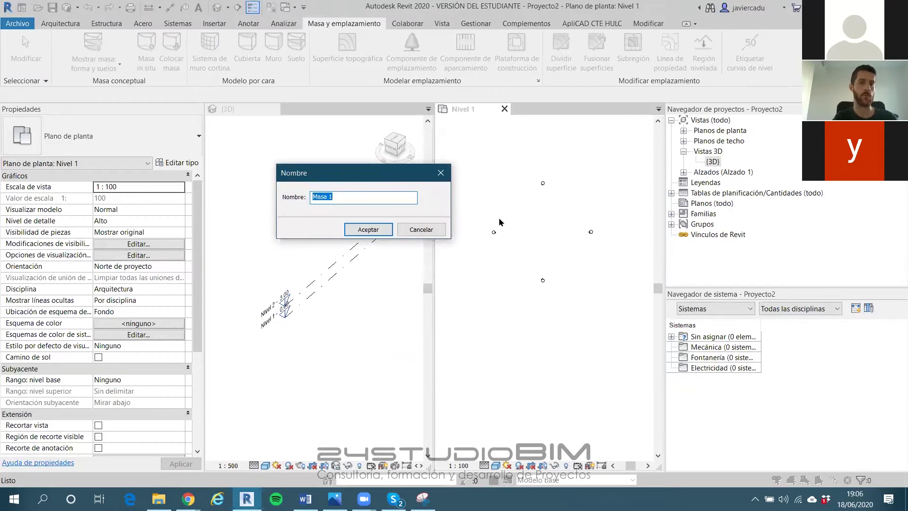
pyautogui.write('24S_')
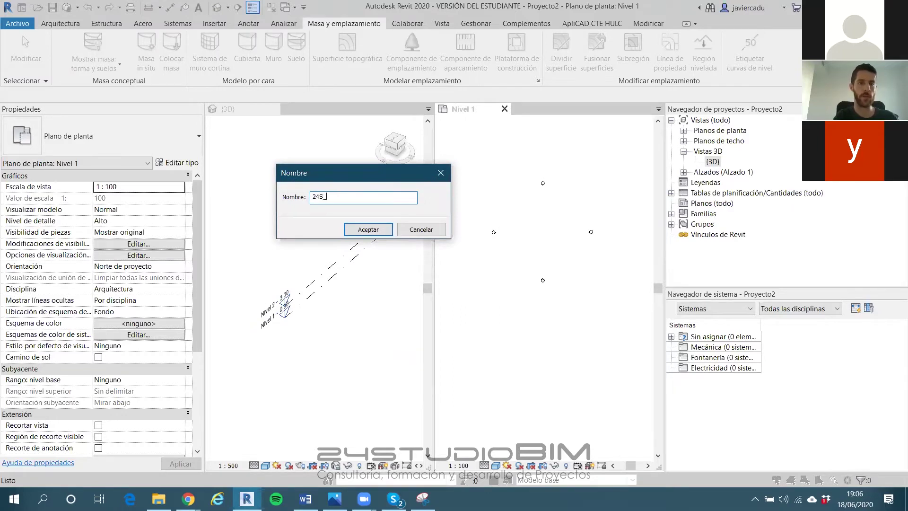
pyautogui.write('Vivienda_2')
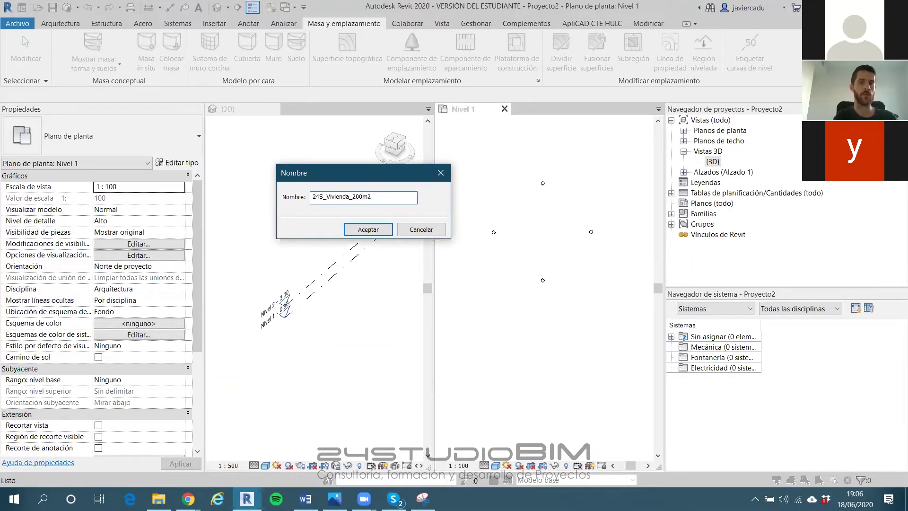
pyautogui.write('00m2')
pyautogui.press('Return')
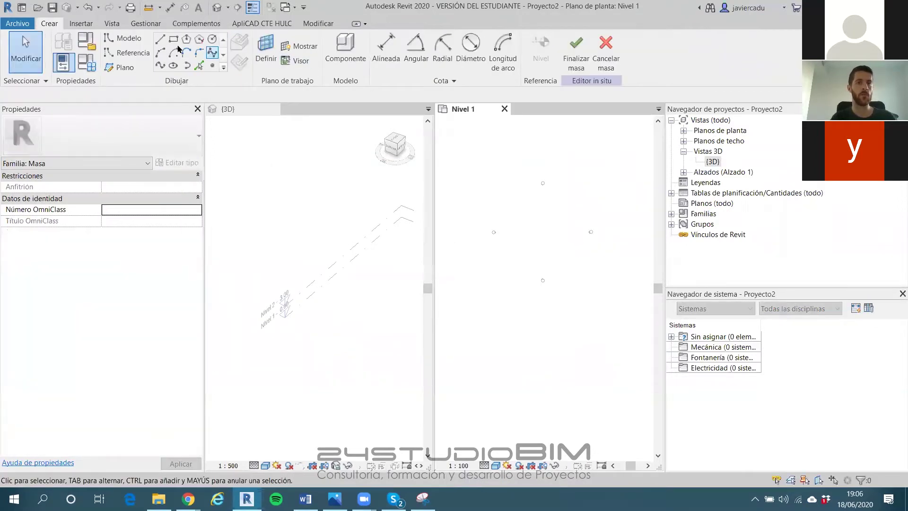
# Draw a rectangle of model lines about 13 m wide and 21 m long between the elevation markers on Nivel 1
pyautogui.click(174, 40)
pyautogui.scroll(2, 529, 208)
pyautogui.click(532, 214)
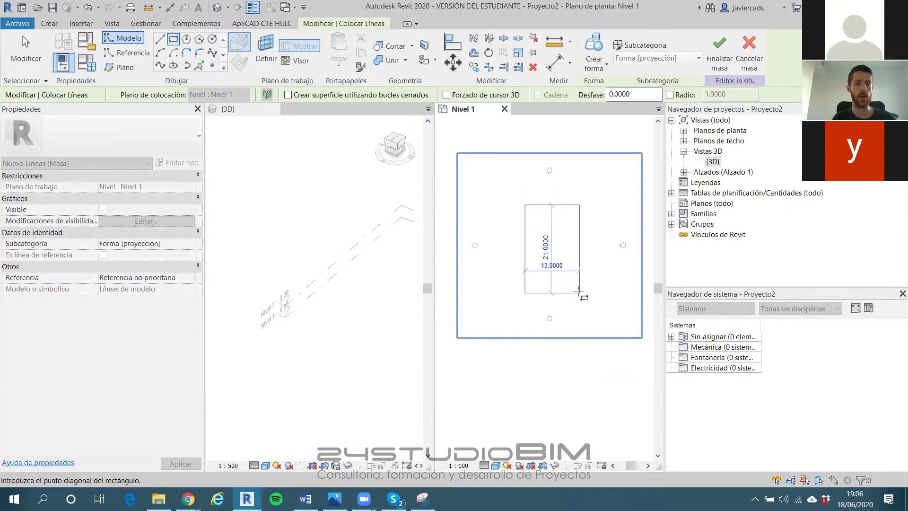
pyautogui.click(579, 292)
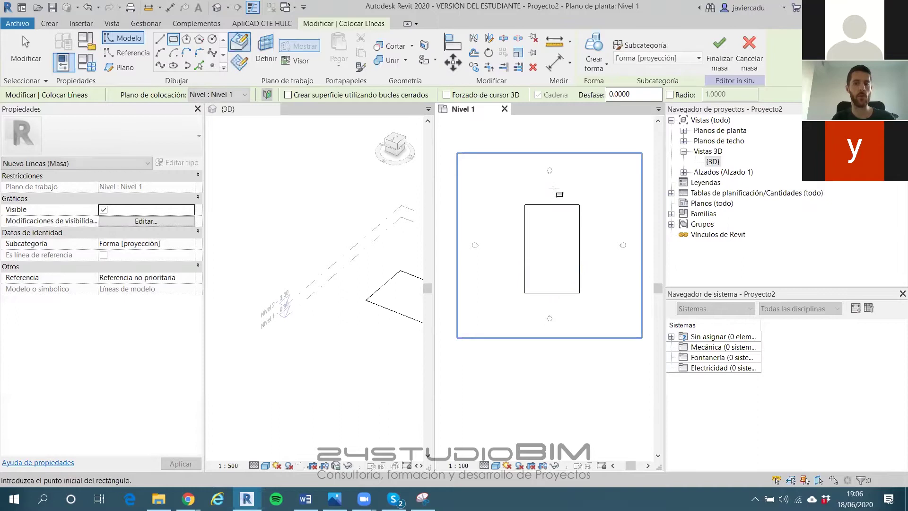
pyautogui.press('Escape')
# Set the rectangle's width to 10 m and its length to 20 m
pyautogui.click(578, 229)
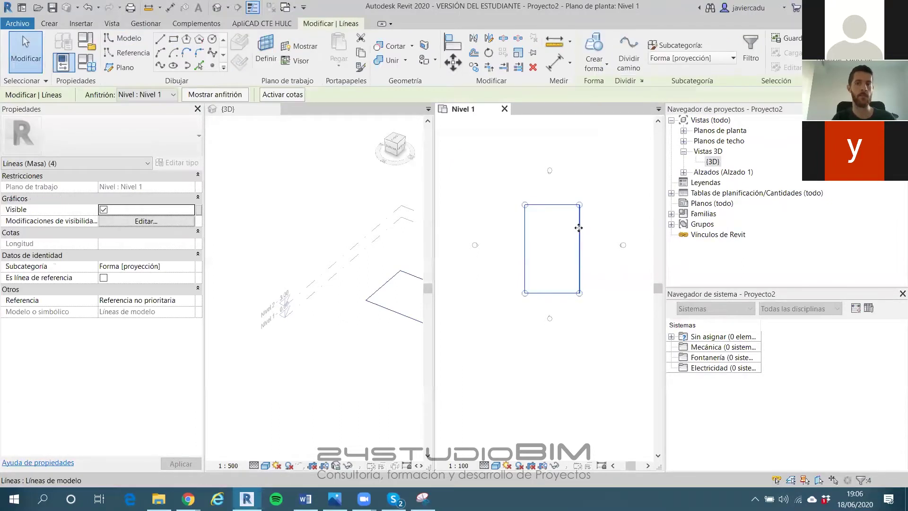
pyautogui.click(579, 231)
pyautogui.click(553, 314)
pyautogui.write('10')
pyautogui.press('Return')
pyautogui.click(525, 287)
pyautogui.click(492, 244)
pyautogui.write('20')
pyautogui.press('Return')
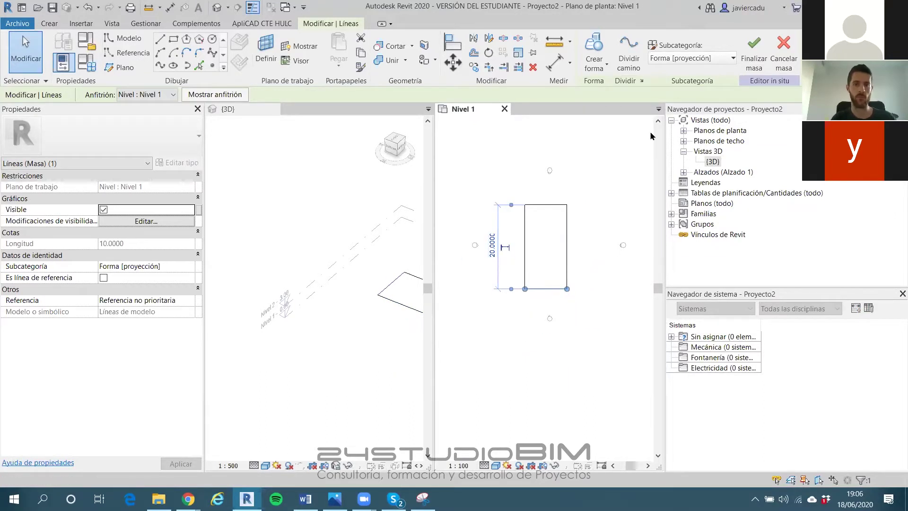
pyautogui.click(508, 188)
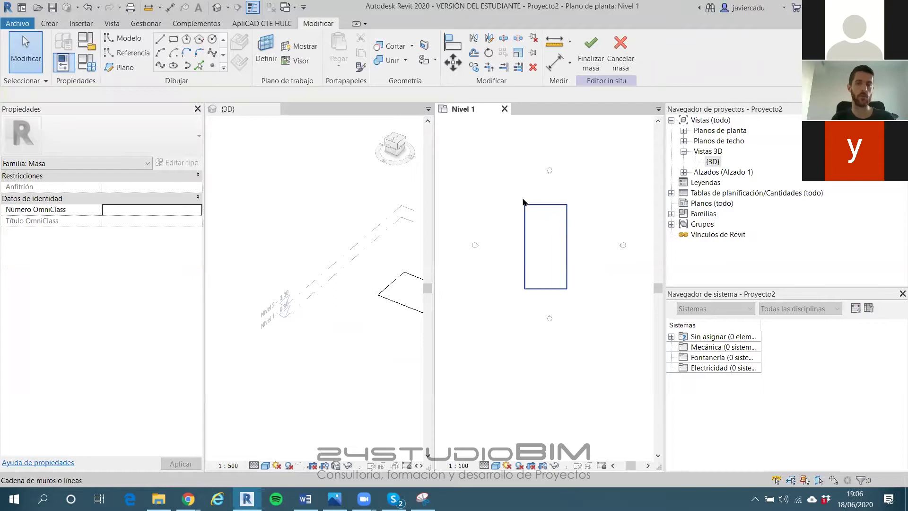
# Create a solid form from the whole rectangle and finish the in-place mass
pyautogui.click(543, 207)
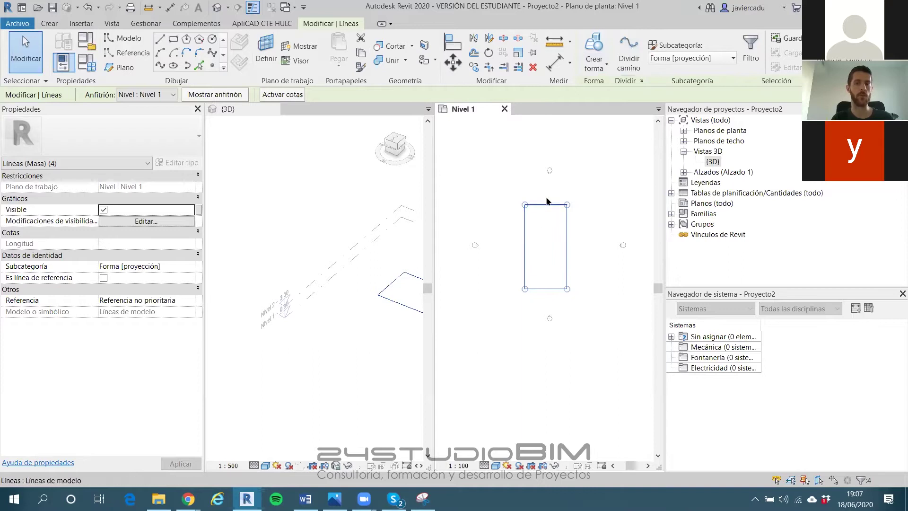
pyautogui.scroll(-3, 344, 258)
pyautogui.scroll(3, 410, 269)
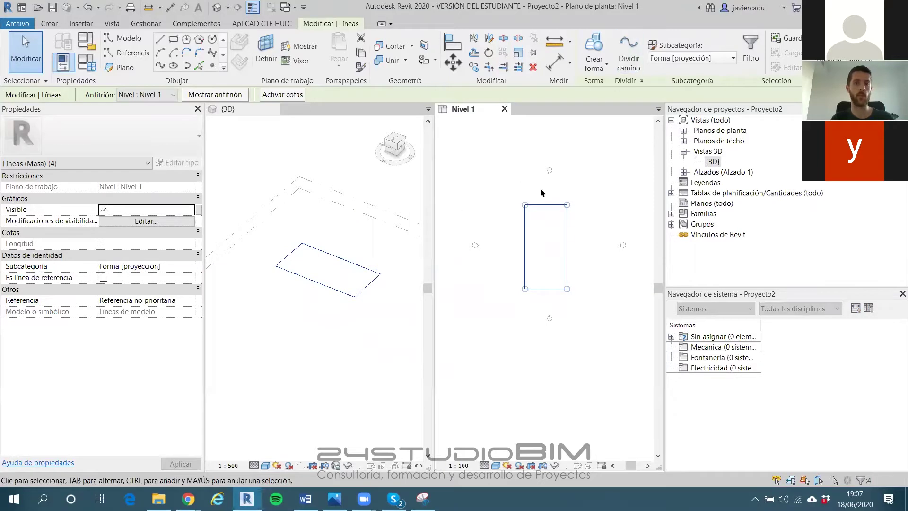
pyautogui.press('Escape')
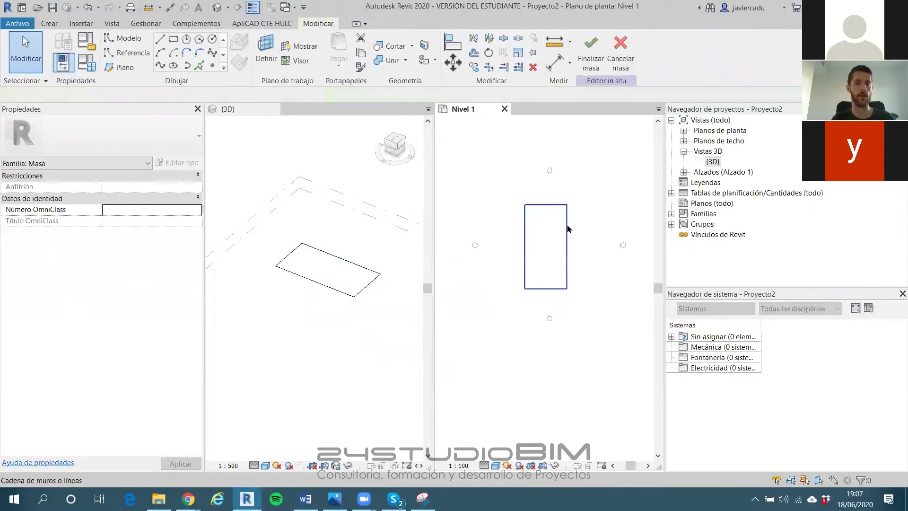
pyautogui.click(567, 226)
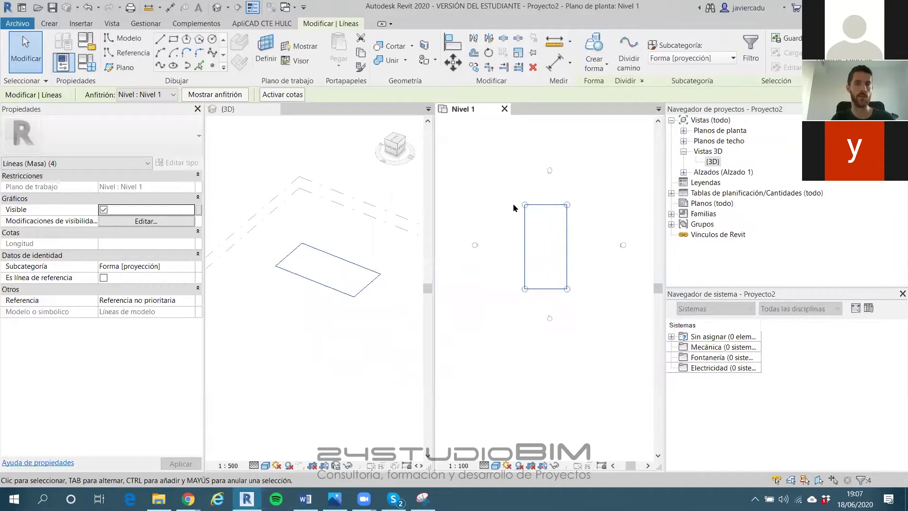
pyautogui.click(603, 59)
pyautogui.click(609, 84)
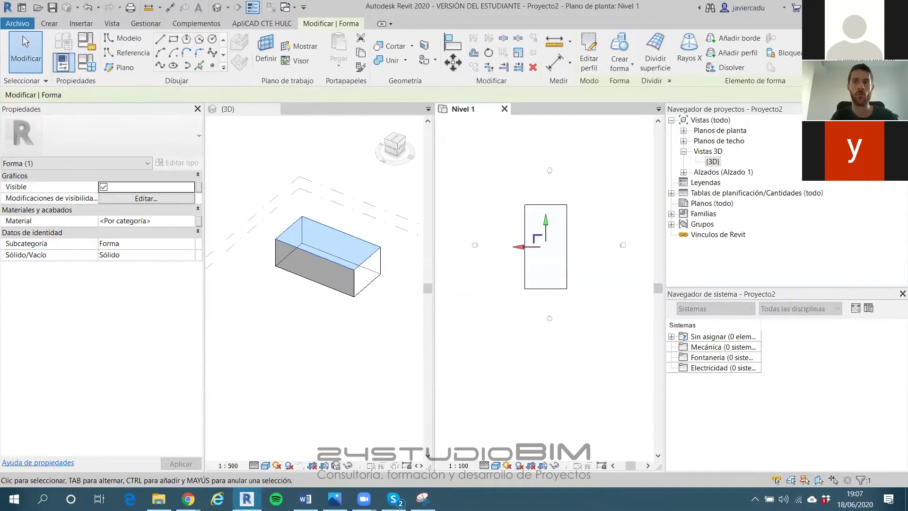
pyautogui.click(852, 50)
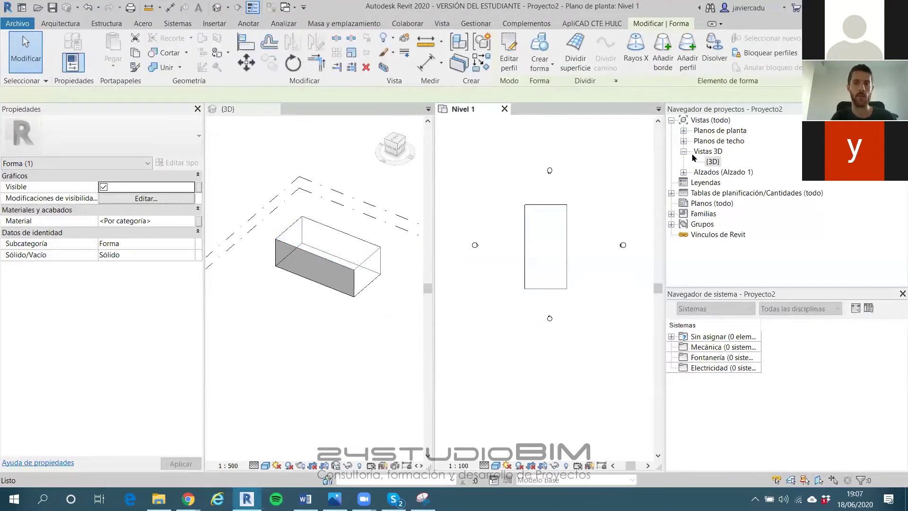
# Open the Sur elevation view
pyautogui.doubleClick(718, 173)
pyautogui.click(711, 214)
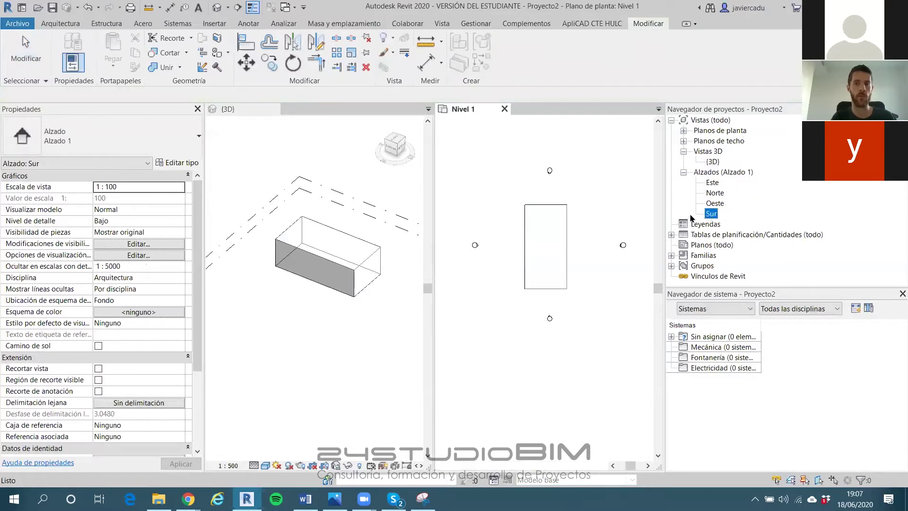
pyautogui.doubleClick(710, 213)
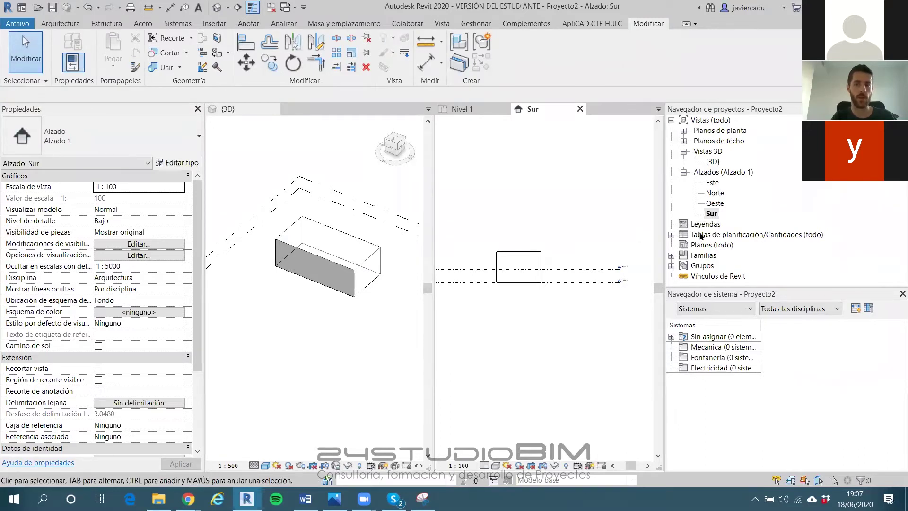
# Lower the top face of the mass to the Nivel 2 line in the Sur elevation
pyautogui.click(505, 252)
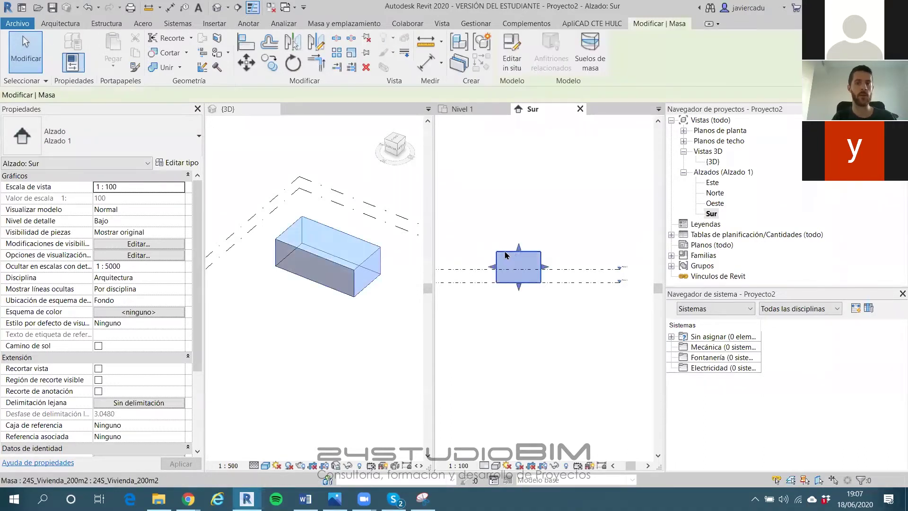
pyautogui.scroll(3, 516, 250)
pyautogui.moveTo(523, 251); pyautogui.dragTo(522, 283)
pyautogui.scroll(-2, 575, 251)
pyautogui.scroll(4, 568, 251)
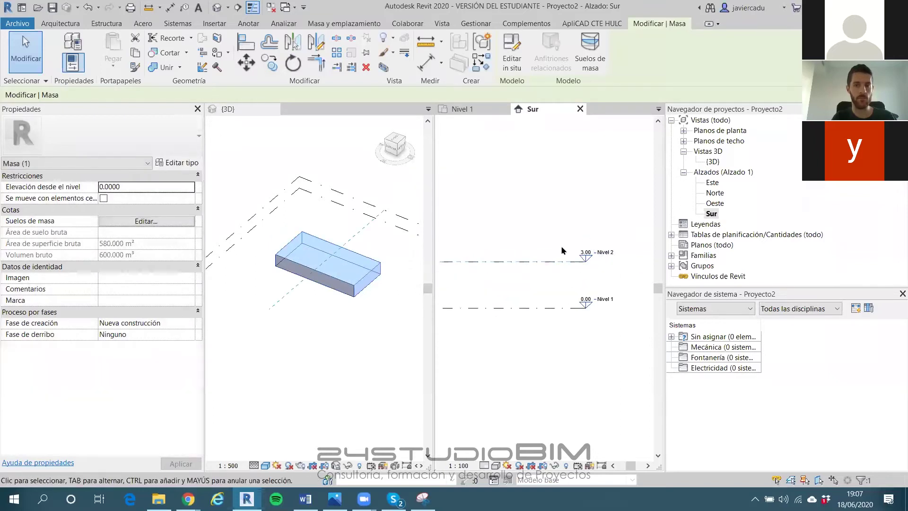
pyautogui.scroll(-4, 540, 258)
pyautogui.moveTo(540, 258); pyautogui.dragTo(604, 226, button='middle')
pyautogui.moveTo(519, 198); pyautogui.dragTo(570, 193, button='middle')
pyautogui.scroll(-1, 569, 193)
pyautogui.click(569, 192)
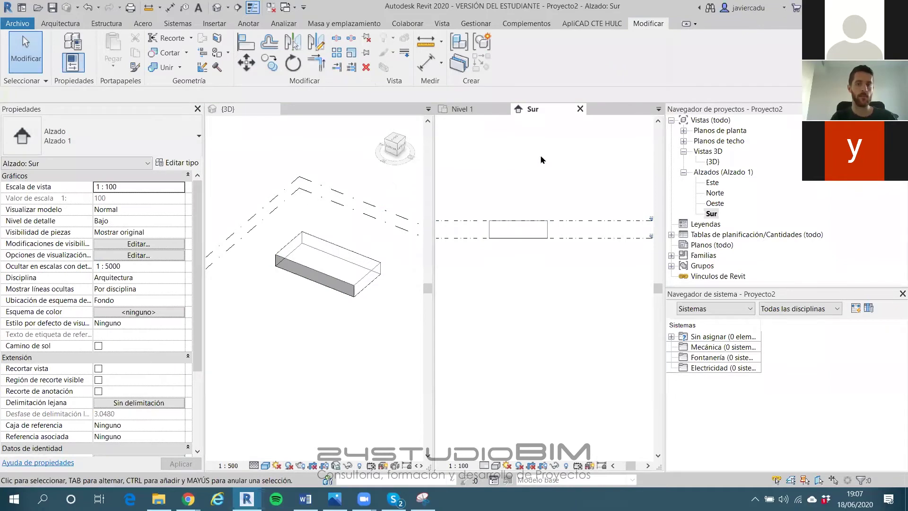
# Tile the Sur, Nivel 1 and {3D} views together and frame the mass in the plan and elevation
pyautogui.press('w')
pyautogui.press('t')
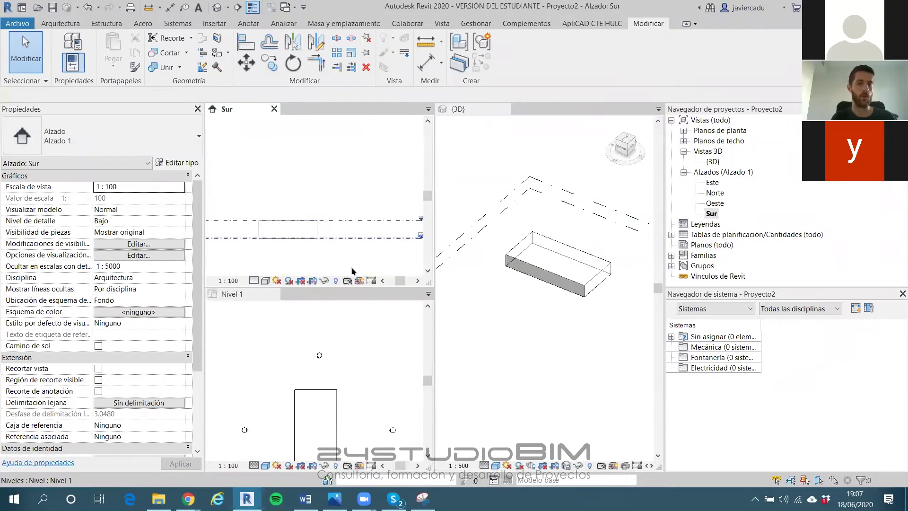
pyautogui.scroll(-2, 375, 363)
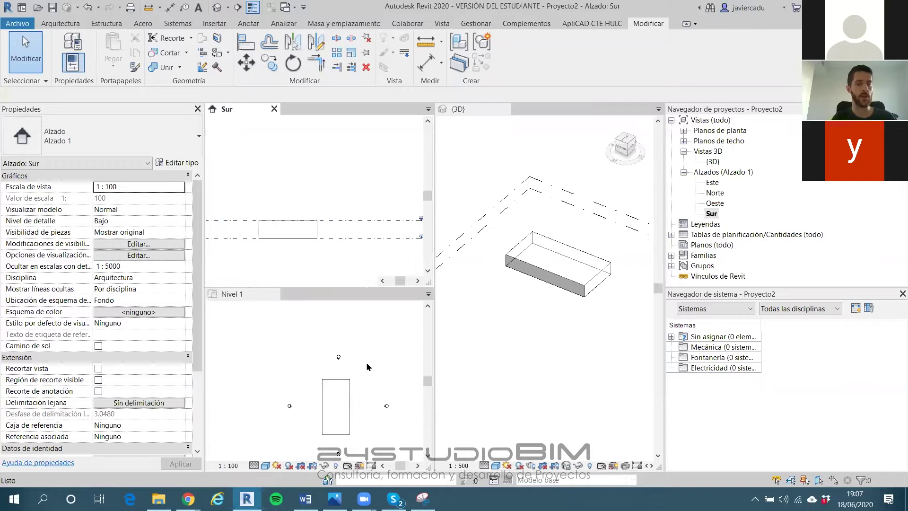
pyautogui.scroll(-1, 374, 362)
pyautogui.moveTo(376, 365); pyautogui.dragTo(330, 356, button='middle')
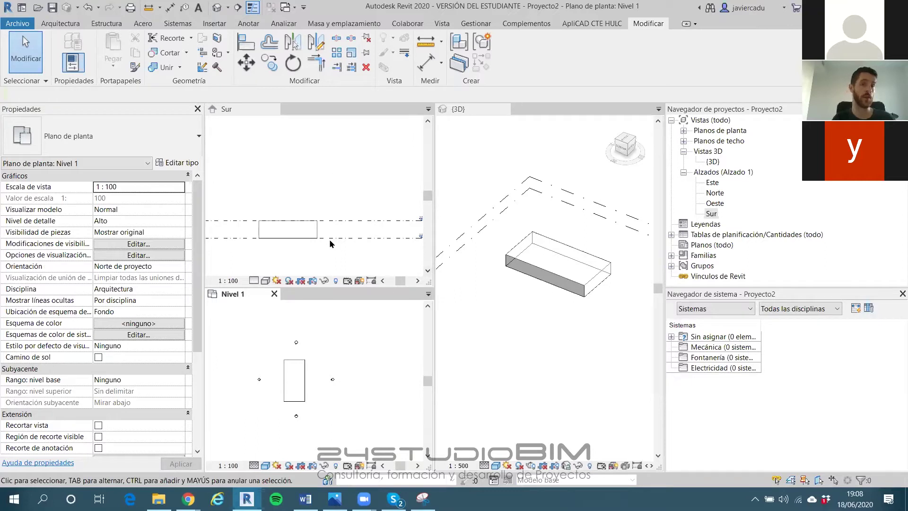
pyautogui.click(282, 252)
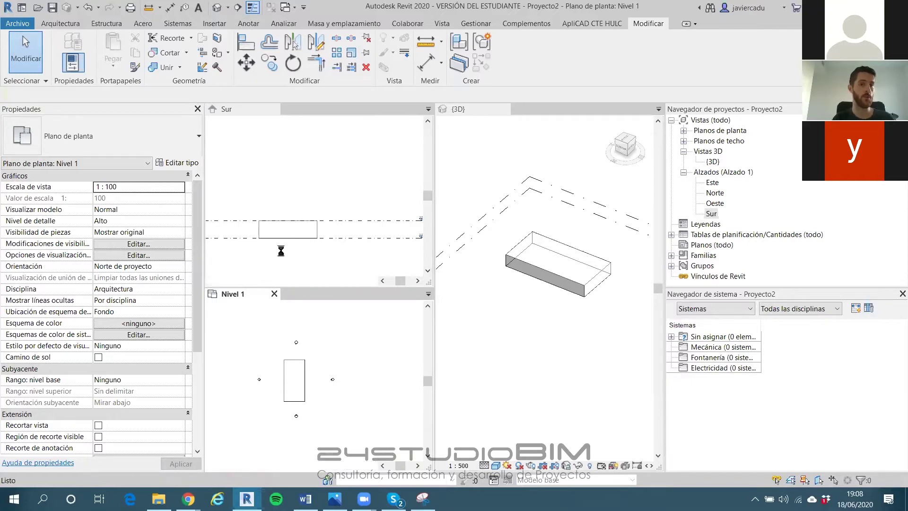
pyautogui.scroll(1, 282, 251)
pyautogui.moveTo(284, 253); pyautogui.dragTo(293, 231, button='middle')
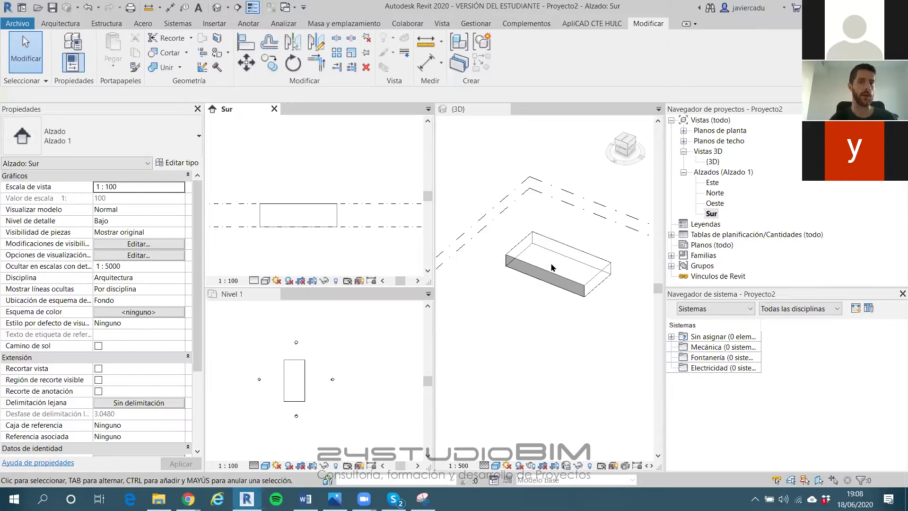
pyautogui.moveTo(529, 242)
pyautogui.keyDown('shift'); pyautogui.mouseDown(button='middle')
pyautogui.moveTo(574, 246)
pyautogui.moveTo(551, 257)
pyautogui.moveTo(537, 244)
pyautogui.mouseUp(button='middle'); pyautogui.keyUp('shift')
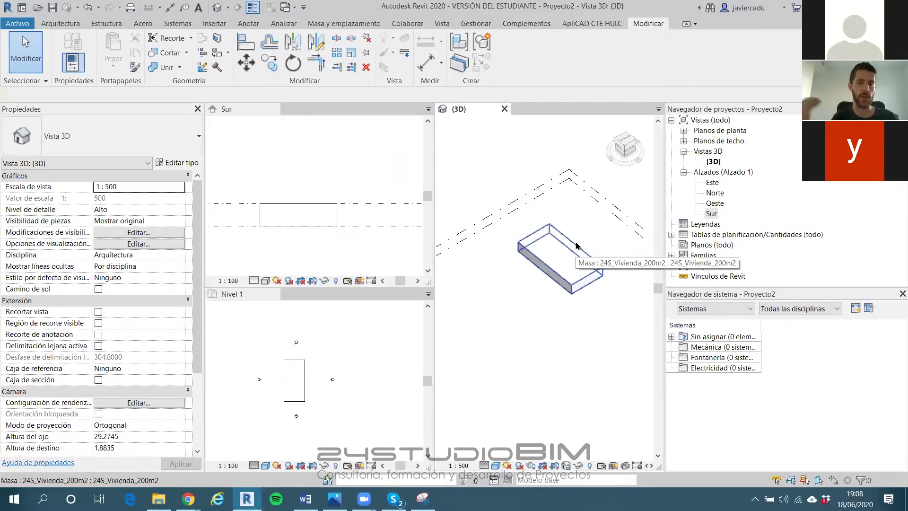
pyautogui.moveTo(585, 245); pyautogui.dragTo(561, 219, button='middle')
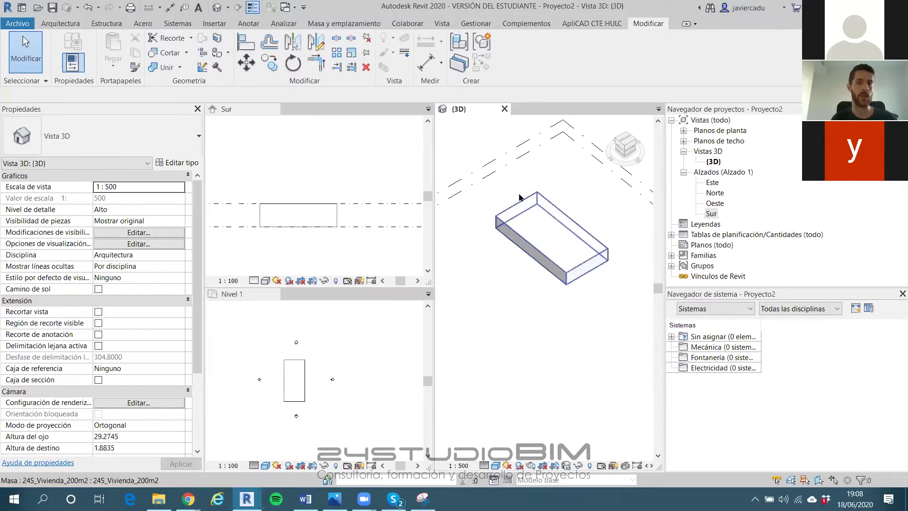
pyautogui.scroll(2, 536, 231)
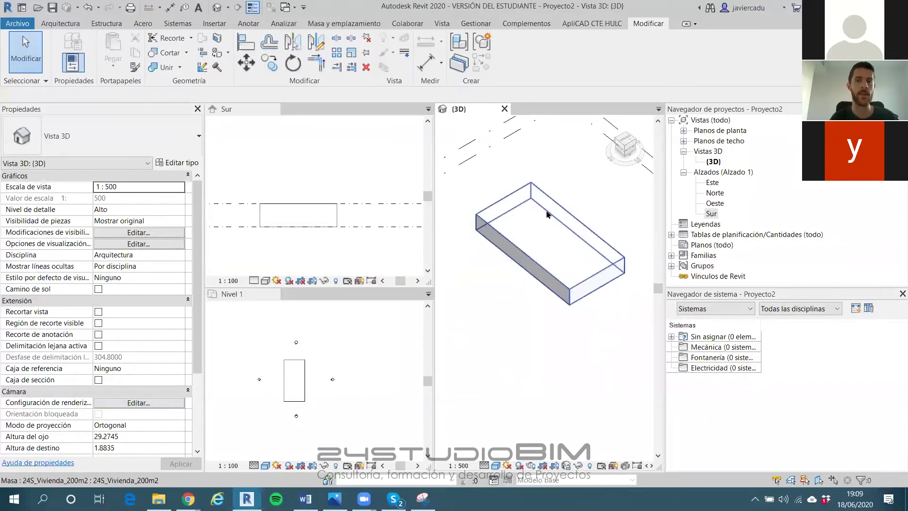
pyautogui.moveTo(524, 198)
pyautogui.keyDown('shift'); pyautogui.mouseDown(button='middle')
pyautogui.moveTo(520, 189)
pyautogui.moveTo(520, 202)
pyautogui.mouseUp(button='middle'); pyautogui.keyUp('shift')
pyautogui.scroll(-1, 520, 203)
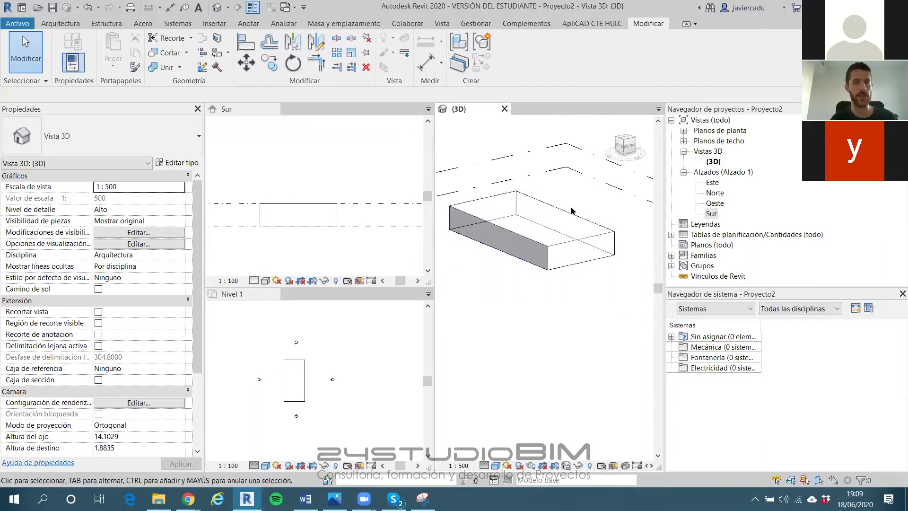
pyautogui.keyDown('shift'); pyautogui.moveTo(563, 223); pyautogui.dragTo(583, 190, button='middle'); pyautogui.keyUp('shift')
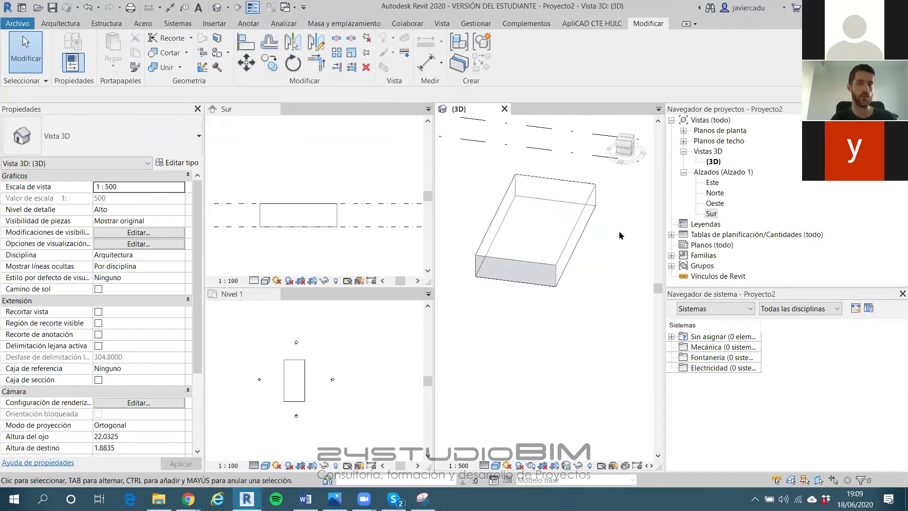
pyautogui.keyDown('shift'); pyautogui.moveTo(479, 275); pyautogui.dragTo(555, 273, button='middle'); pyautogui.keyUp('shift')
pyautogui.keyDown('shift'); pyautogui.moveTo(552, 237); pyautogui.dragTo(563, 274, button='middle'); pyautogui.keyUp('shift')
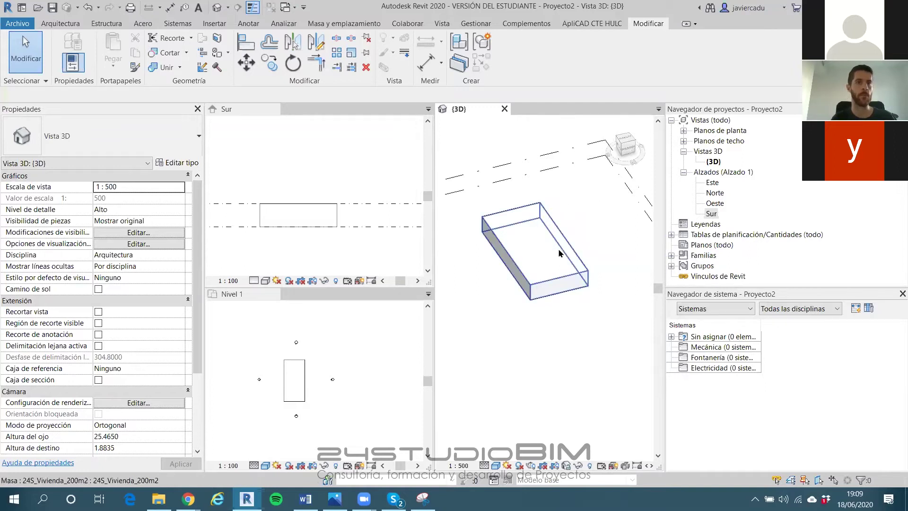
pyautogui.keyDown('shift'); pyautogui.moveTo(533, 247); pyautogui.dragTo(562, 198, button='middle'); pyautogui.keyUp('shift')
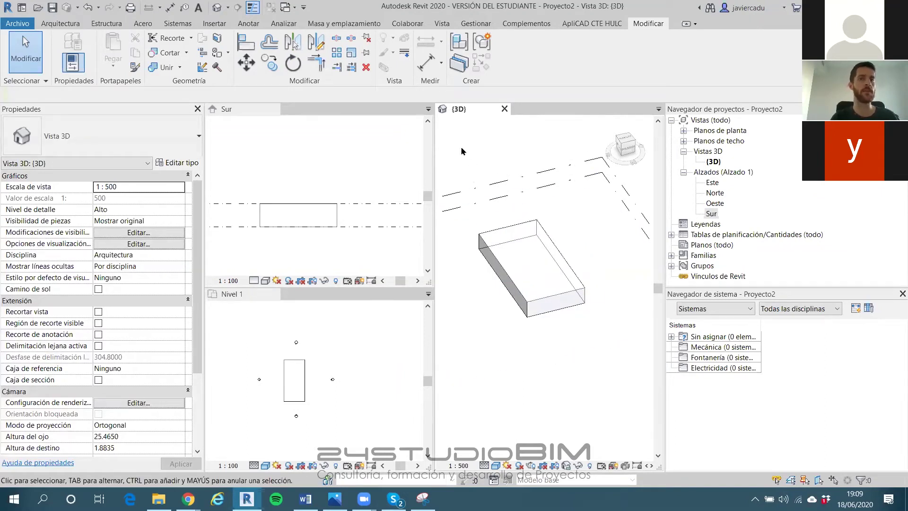
# Detach the Optimización de energía tools from the analysis ribbon and place them floating over the 3D view, below the mass
pyautogui.click(285, 25)
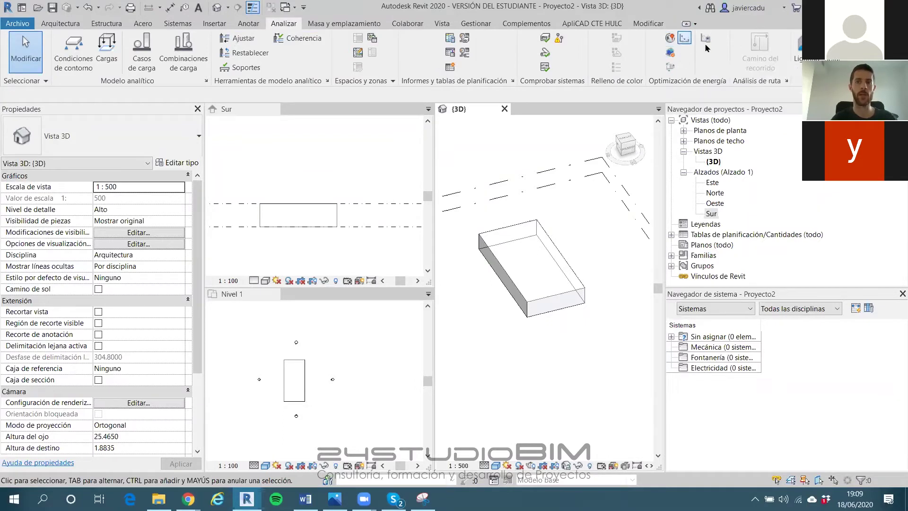
pyautogui.moveTo(682, 84); pyautogui.dragTo(589, 383)
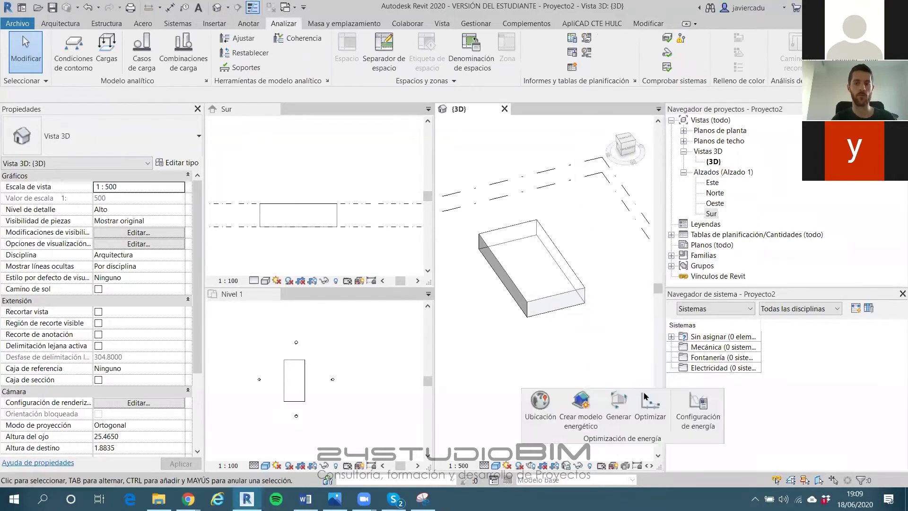
pyautogui.moveTo(611, 439); pyautogui.dragTo(538, 458)
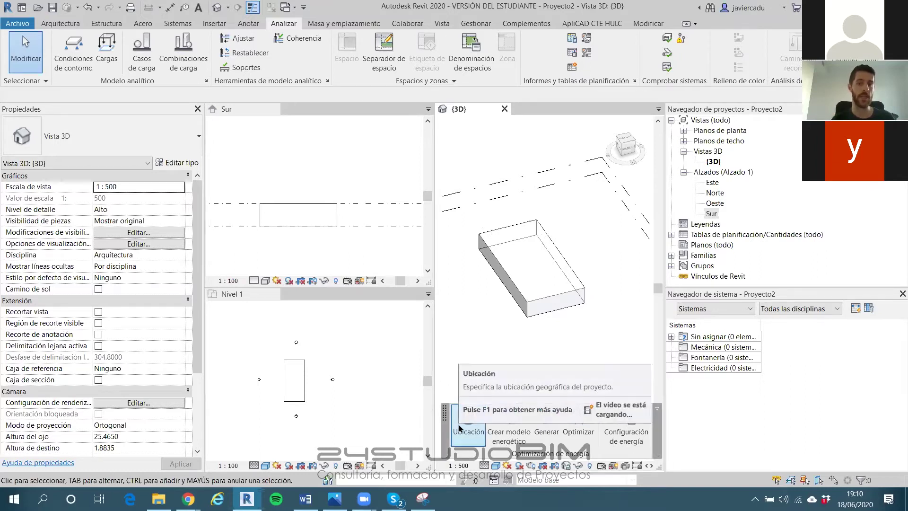
pyautogui.keyDown('shift'); pyautogui.moveTo(566, 286); pyautogui.dragTo(496, 257, button='middle'); pyautogui.keyUp('shift')
pyautogui.moveTo(542, 292)
pyautogui.keyDown('shift'); pyautogui.mouseDown(button='middle')
pyautogui.moveTo(535, 265)
pyautogui.moveTo(513, 279)
pyautogui.moveTo(528, 304)
pyautogui.mouseUp(button='middle'); pyautogui.keyUp('shift')
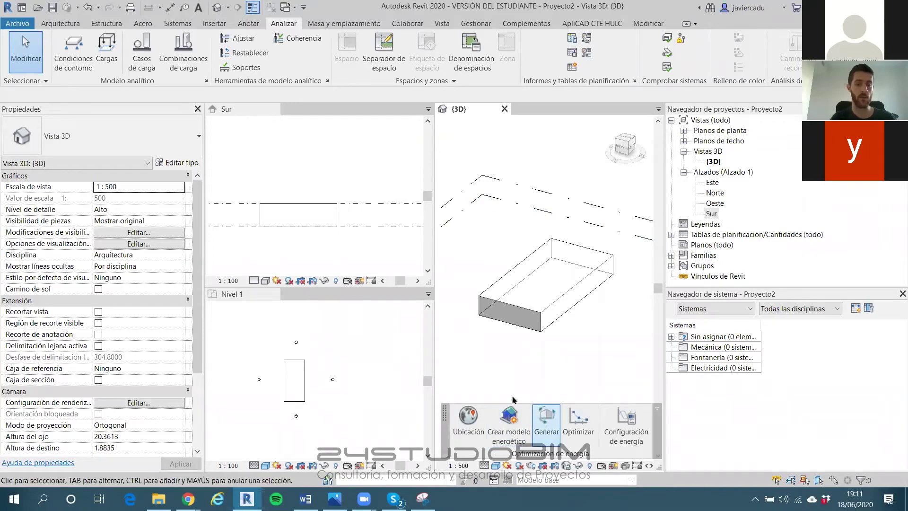
pyautogui.click(531, 427)
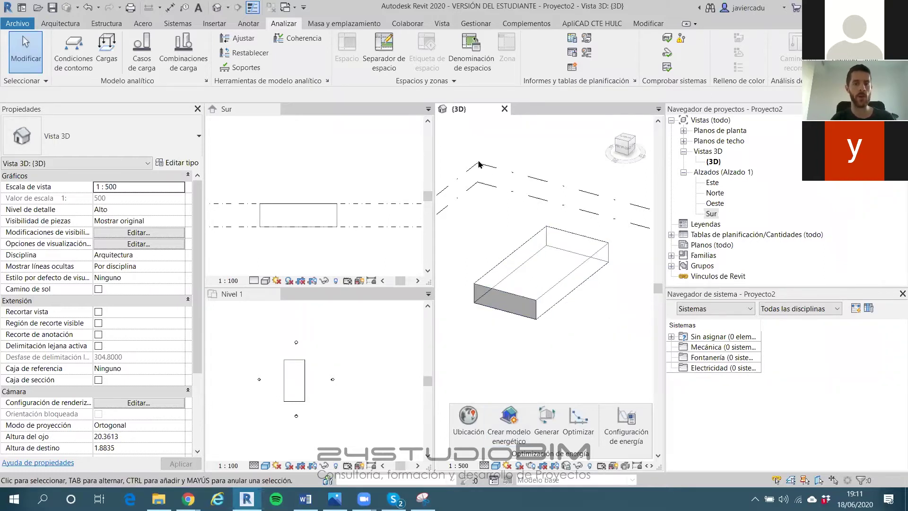
pyautogui.moveTo(540, 326)
pyautogui.keyDown('shift'); pyautogui.mouseDown(button='middle')
pyautogui.moveTo(519, 286)
pyautogui.moveTo(511, 229)
pyautogui.moveTo(531, 331)
pyautogui.mouseUp(button='middle'); pyautogui.keyUp('shift')
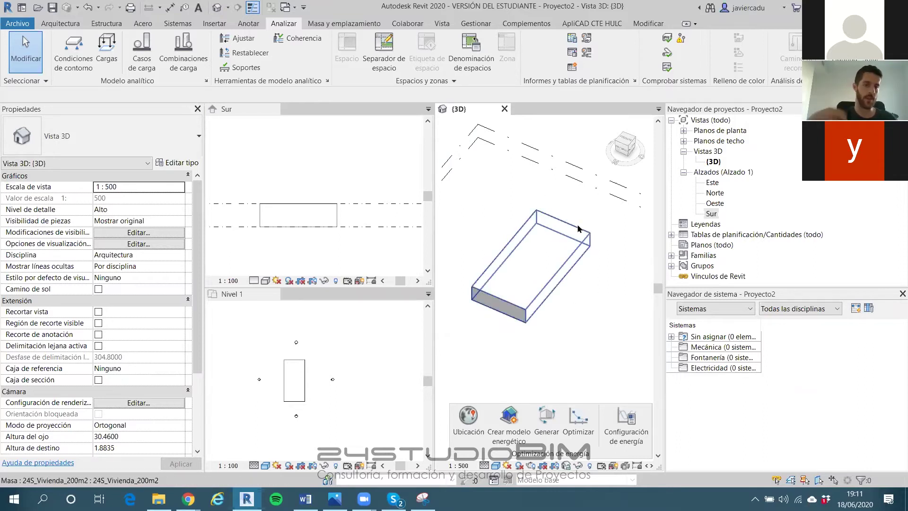
pyautogui.scroll(1, 546, 245)
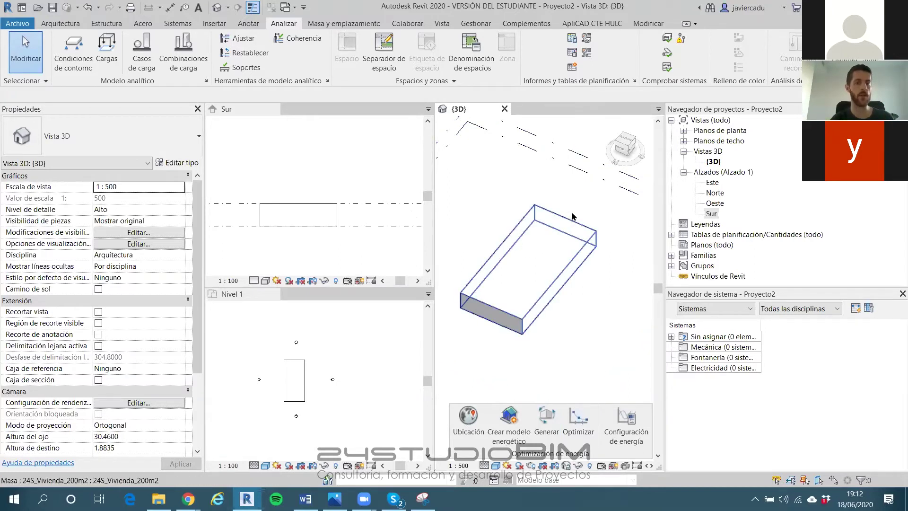
pyautogui.moveTo(545, 222); pyautogui.dragTo(556, 208, button='middle')
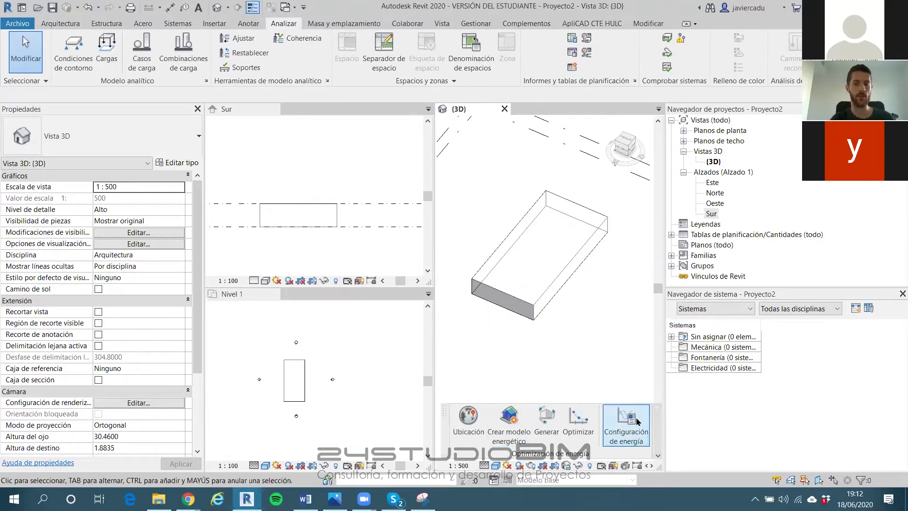
# Open the Configuración de energía settings, place the dialog clear of the mass in the 3D view and widen its value column
pyautogui.click(619, 424)
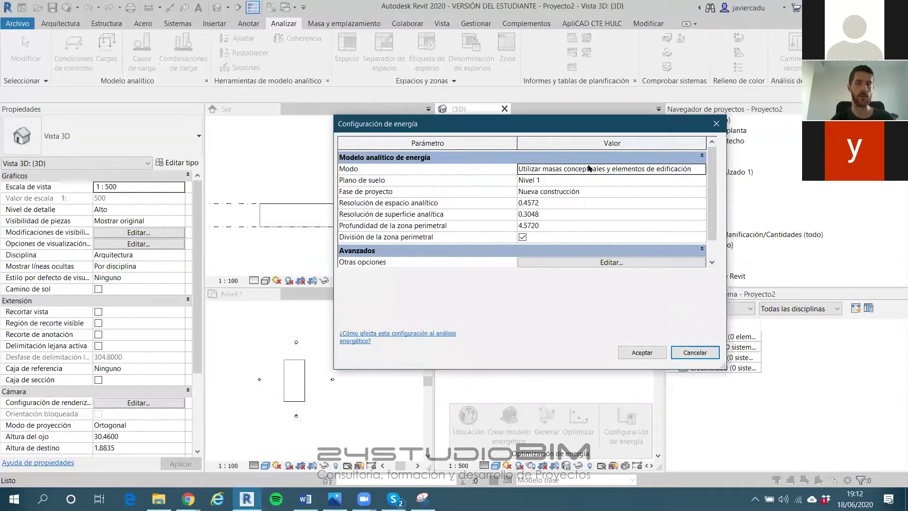
pyautogui.moveTo(568, 131); pyautogui.dragTo(235, 148)
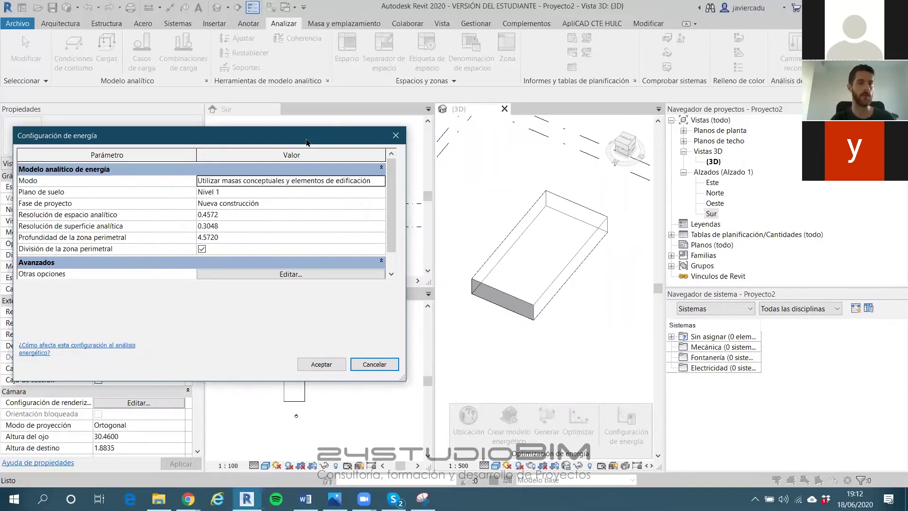
pyautogui.moveTo(307, 142); pyautogui.dragTo(341, 152)
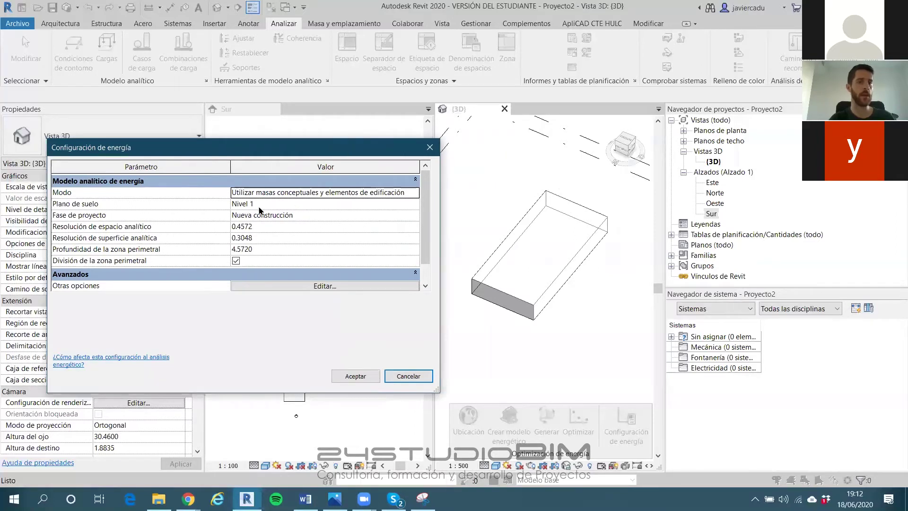
pyautogui.moveTo(231, 167); pyautogui.dragTo(196, 164)
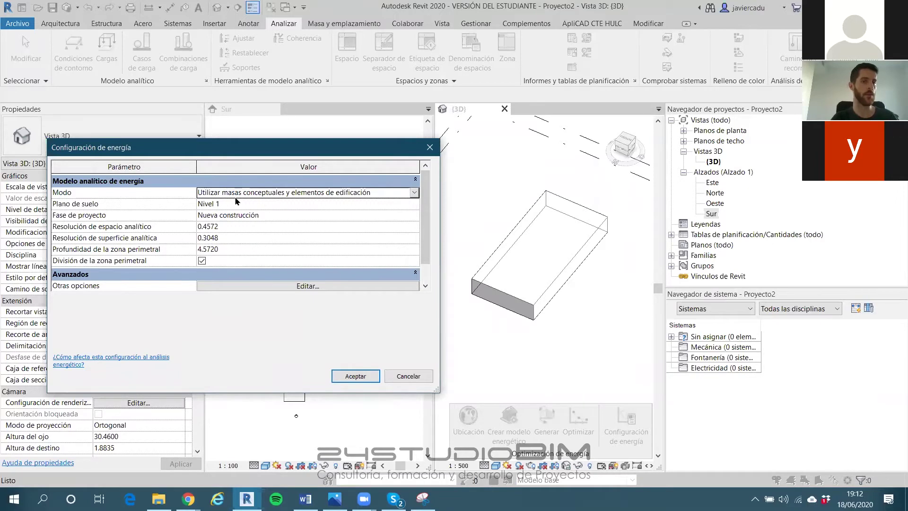
# Review the Modo, Plano de suelo and Fase de proyecto settings, choosing Utilizar masas conceptuales y elementos de edificación as the mode
pyautogui.click(414, 192)
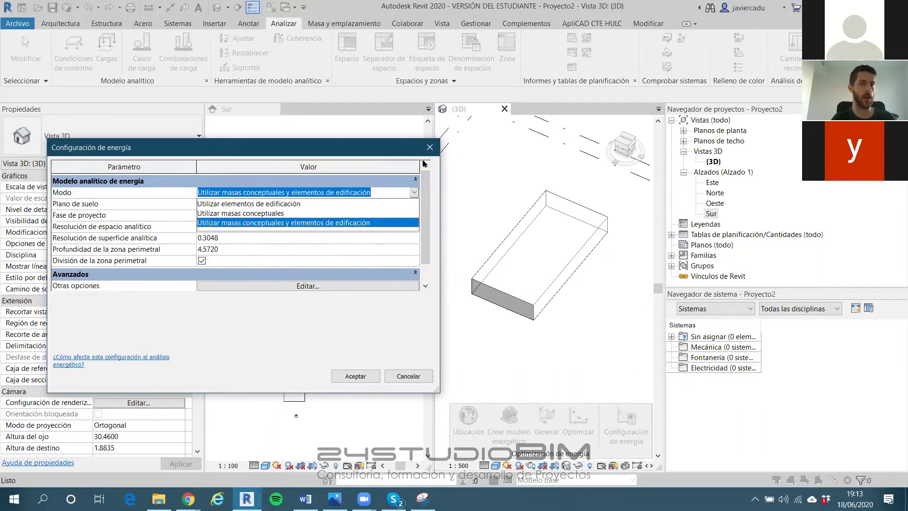
pyautogui.click(352, 223)
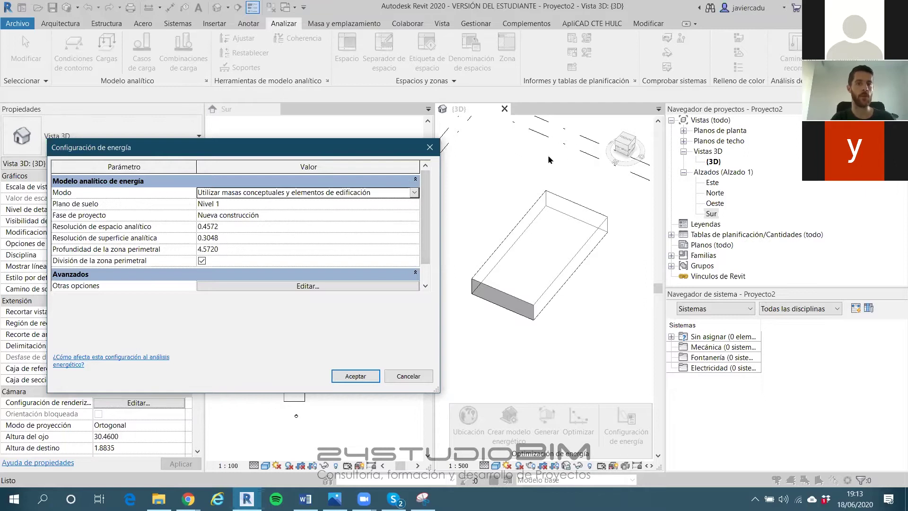
pyautogui.click(415, 204)
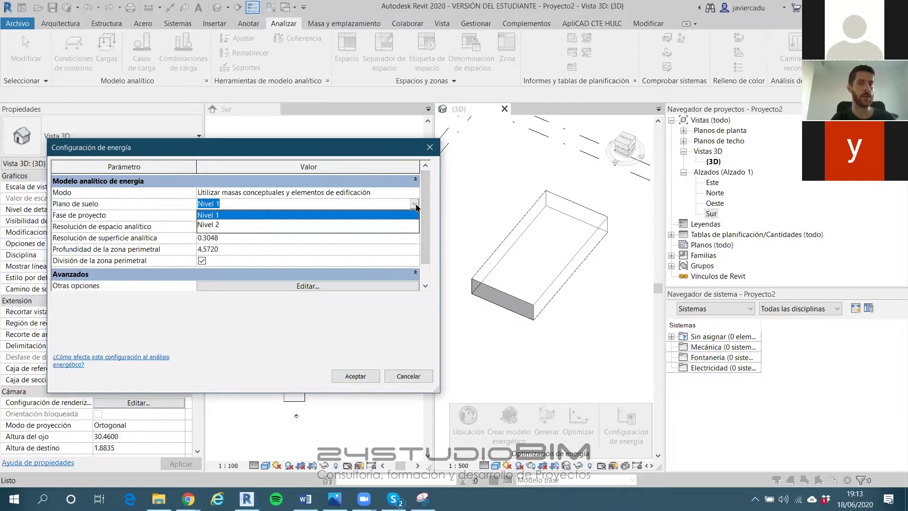
pyautogui.click(415, 205)
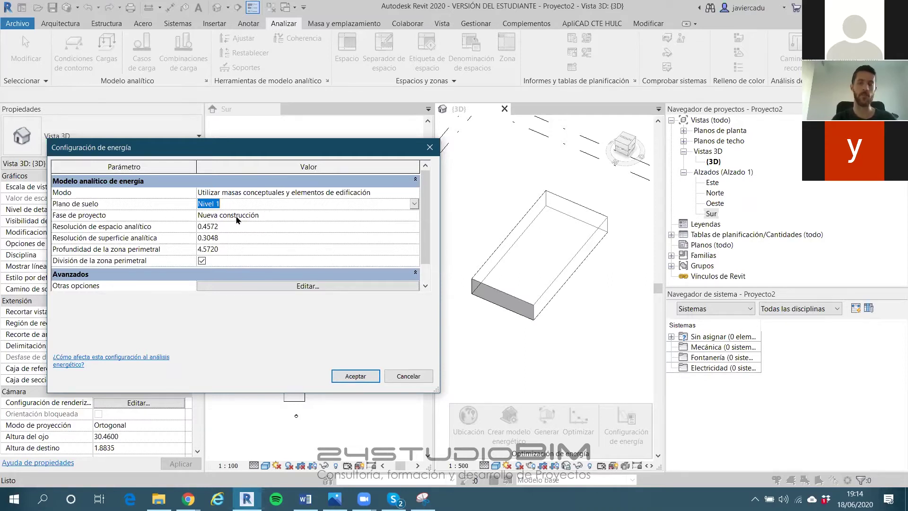
pyautogui.click(268, 215)
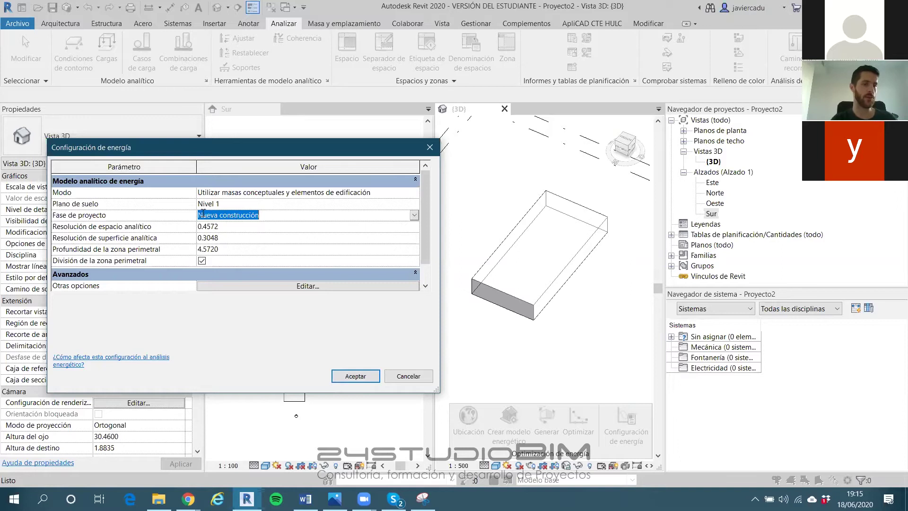
# Move the energy settings dialog aside and annotate the screen below the mass with two red open-ended wall outlines separated by a gap
pyautogui.moveTo(251, 152); pyautogui.dragTo(230, 61)
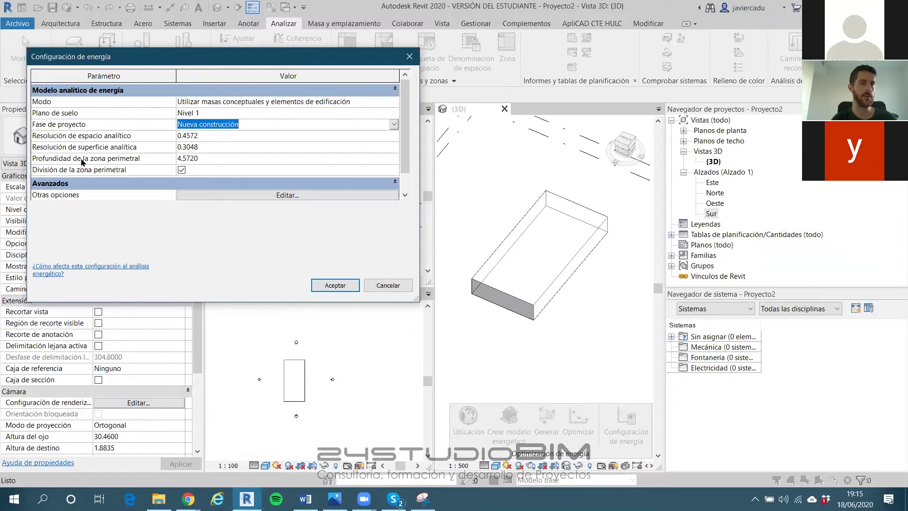
pyautogui.click(473, 412)
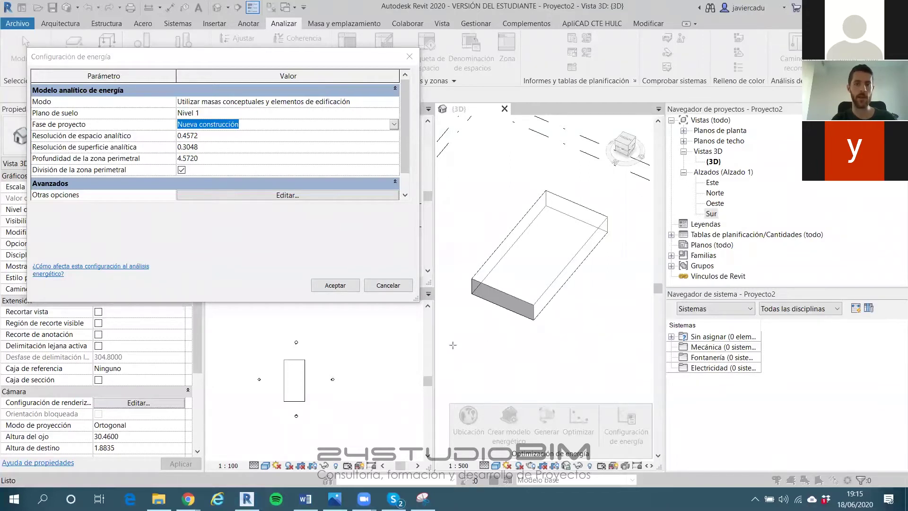
pyautogui.moveTo(452, 345); pyautogui.dragTo(520, 345)
pyautogui.moveTo(455, 368)
pyautogui.mouseDown()
pyautogui.moveTo(518, 368)
pyautogui.moveTo(519, 346)
pyautogui.moveTo(519, 367)
pyautogui.mouseUp()
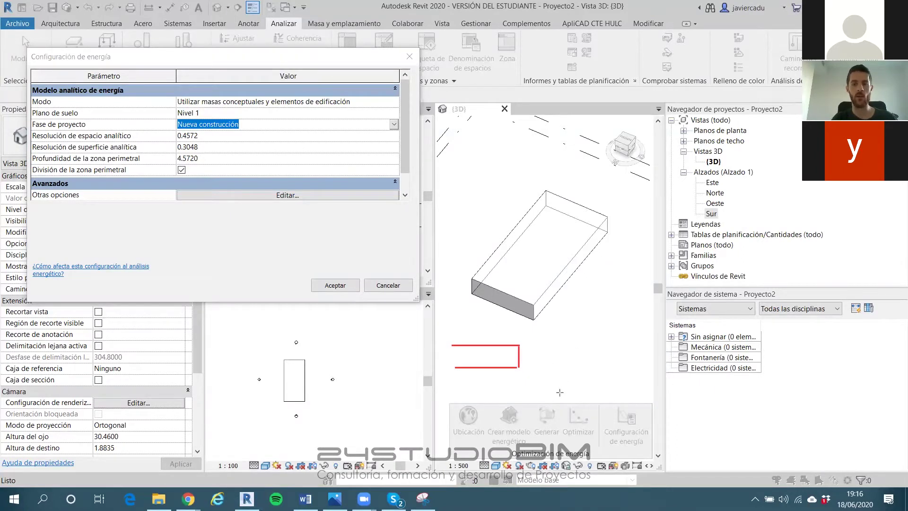
pyautogui.moveTo(554, 391); pyautogui.dragTo(702, 391)
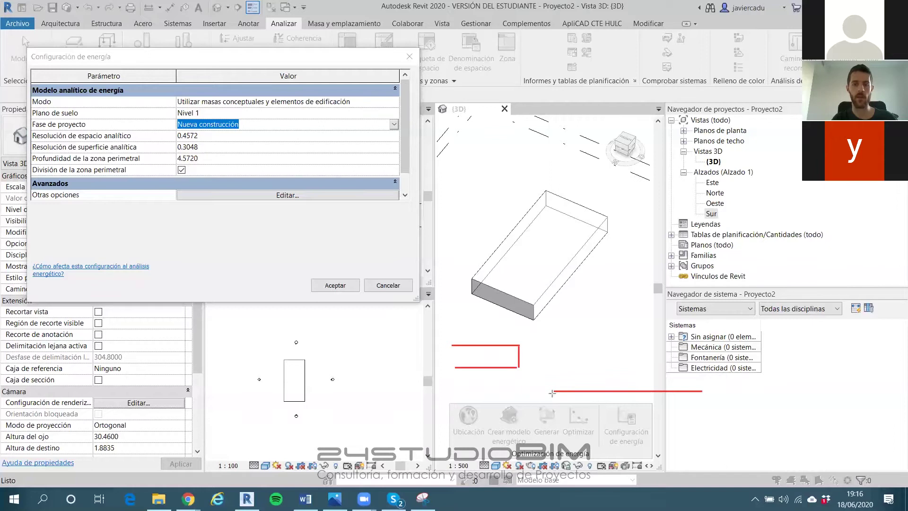
pyautogui.moveTo(552, 391); pyautogui.dragTo(553, 417)
pyautogui.moveTo(714, 413); pyautogui.dragTo(714, 416)
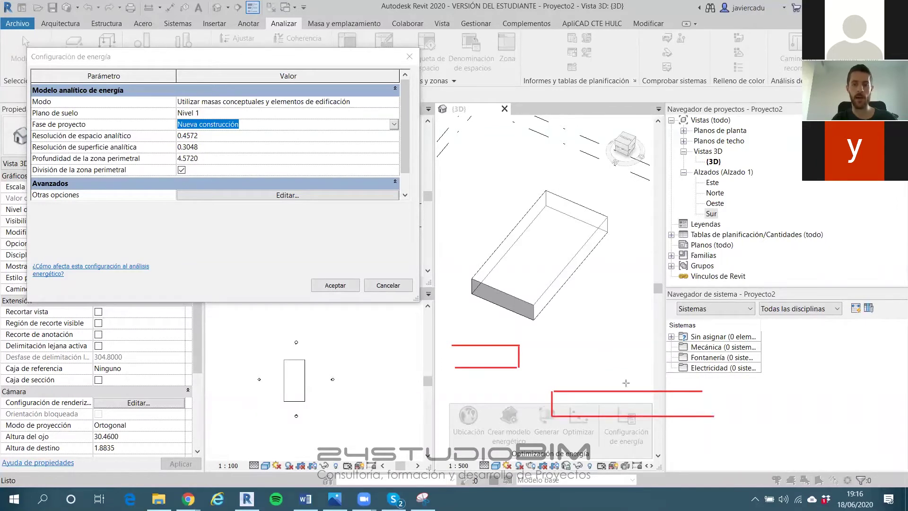
pyautogui.moveTo(626, 391)
pyautogui.mouseDown()
pyautogui.moveTo(625, 330)
pyautogui.moveTo(700, 330)
pyautogui.moveTo(700, 391)
pyautogui.mouseUp()
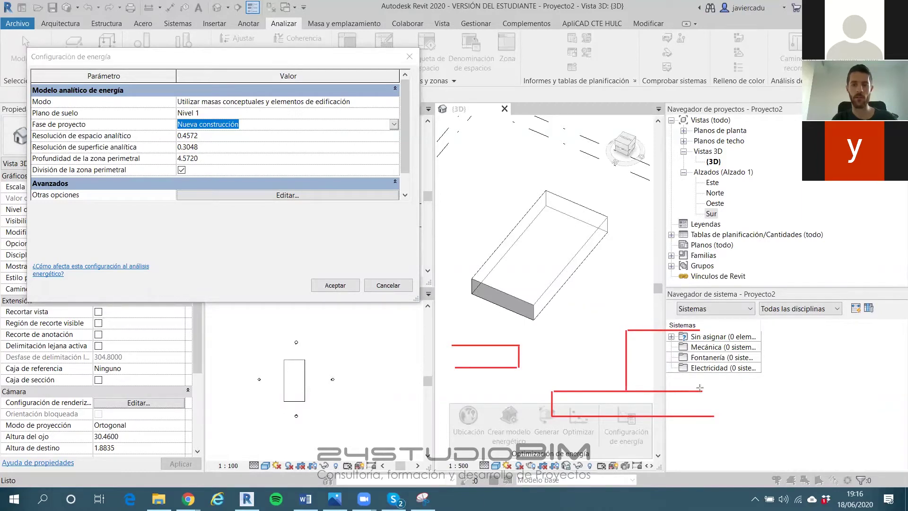
pyautogui.moveTo(635, 389)
pyautogui.mouseDown()
pyautogui.moveTo(635, 337)
pyautogui.moveTo(691, 337)
pyautogui.moveTo(691, 388)
pyautogui.mouseUp()
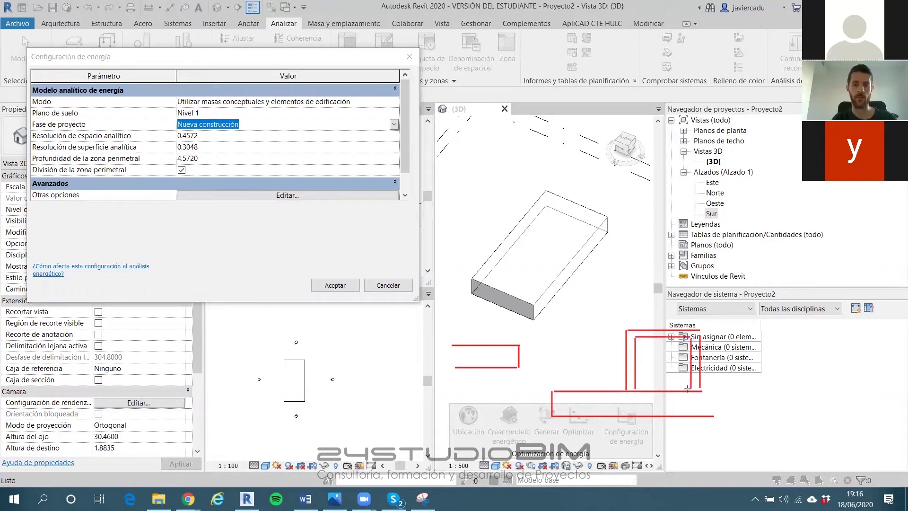
pyautogui.hotkey('ctrl', 'z')
pyautogui.hotkey('ctrl', 'z')
pyautogui.hotkey('ctrl', 'z')
pyautogui.hotkey('ctrl', 'z')
pyautogui.hotkey('ctrl', 'z')
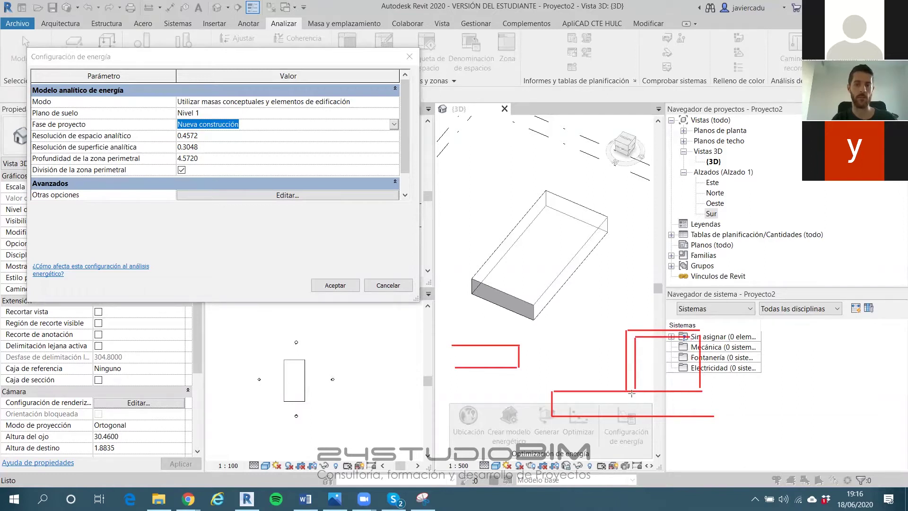
# Annotate a narrow double-lined space on the long wall outline, a vertical leg on the short one, and two crossing diagonals over the mass
pyautogui.moveTo(605, 389)
pyautogui.mouseDown()
pyautogui.moveTo(606, 331)
pyautogui.moveTo(651, 329)
pyautogui.moveTo(649, 391)
pyautogui.moveTo(611, 336)
pyautogui.moveTo(643, 340)
pyautogui.moveTo(642, 391)
pyautogui.mouseUp()
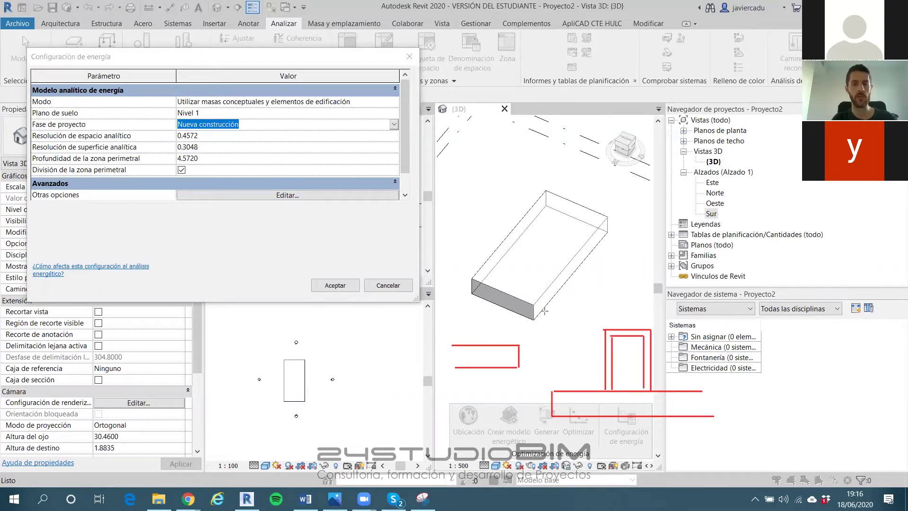
pyautogui.moveTo(454, 265)
pyautogui.mouseDown()
pyautogui.moveTo(453, 341)
pyautogui.moveTo(438, 368)
pyautogui.moveTo(439, 228)
pyautogui.mouseUp()
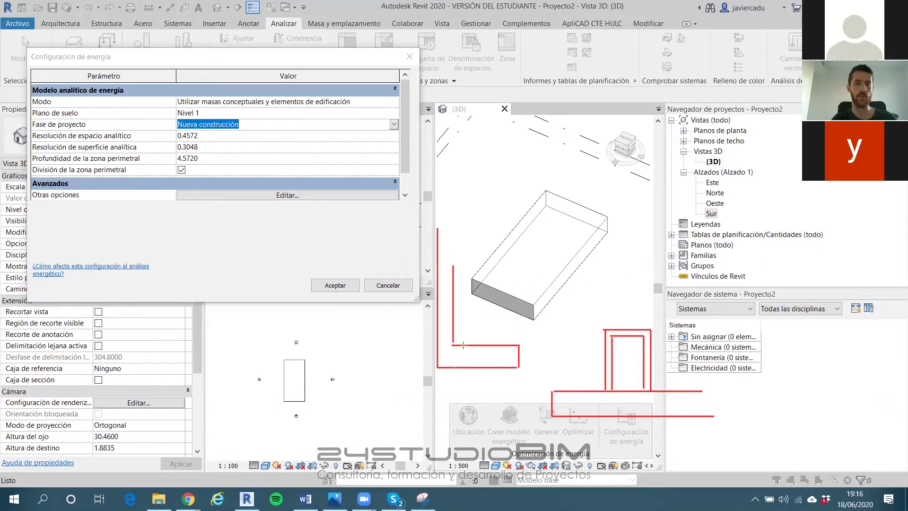
pyautogui.moveTo(455, 343); pyautogui.dragTo(661, 224)
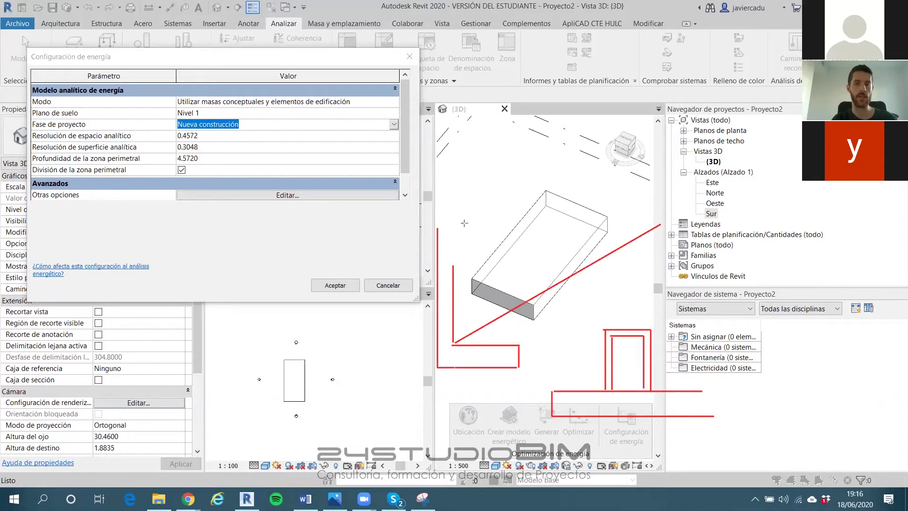
pyautogui.moveTo(486, 232); pyautogui.dragTo(652, 325)
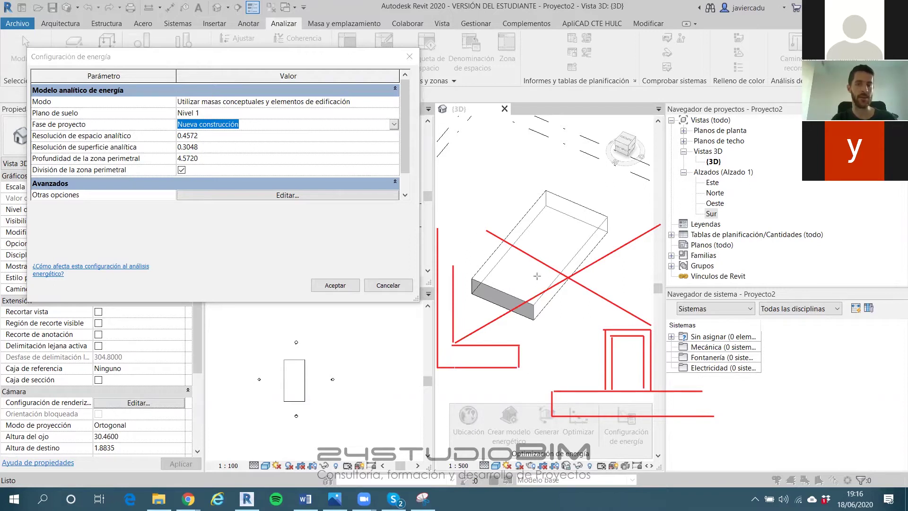
# Mark the gap between the two wall outlines and the narrow space's inner width with red dimension ticks, and hatch the narrow space
pyautogui.moveTo(519, 359)
pyautogui.mouseDown()
pyautogui.moveTo(553, 359)
pyautogui.moveTo(555, 351)
pyautogui.moveTo(515, 368)
pyautogui.mouseUp()
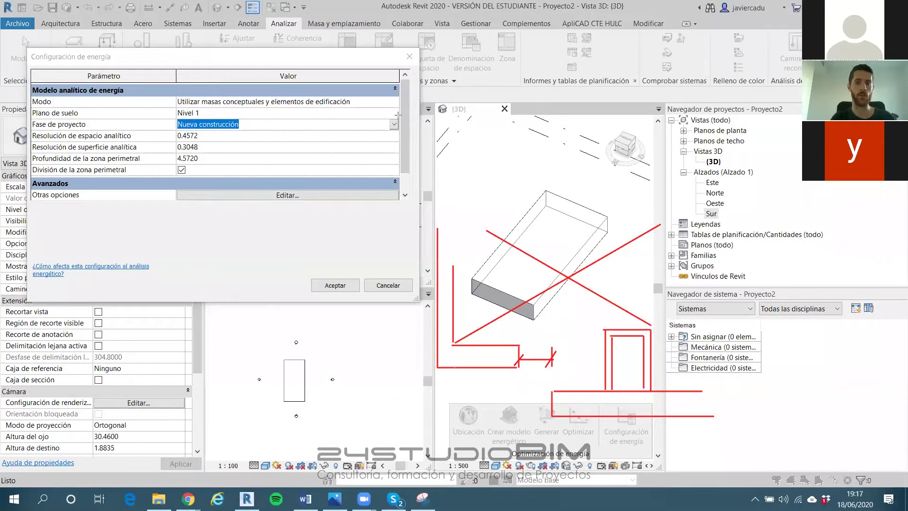
pyautogui.moveTo(611, 376)
pyautogui.mouseDown()
pyautogui.moveTo(647, 371)
pyautogui.moveTo(614, 371)
pyautogui.mouseUp()
pyautogui.moveTo(613, 342); pyautogui.dragTo(610, 356)
pyautogui.moveTo(626, 346)
pyautogui.mouseDown()
pyautogui.moveTo(614, 369)
pyautogui.moveTo(624, 386)
pyautogui.mouseUp()
pyautogui.moveTo(641, 368); pyautogui.dragTo(632, 385)
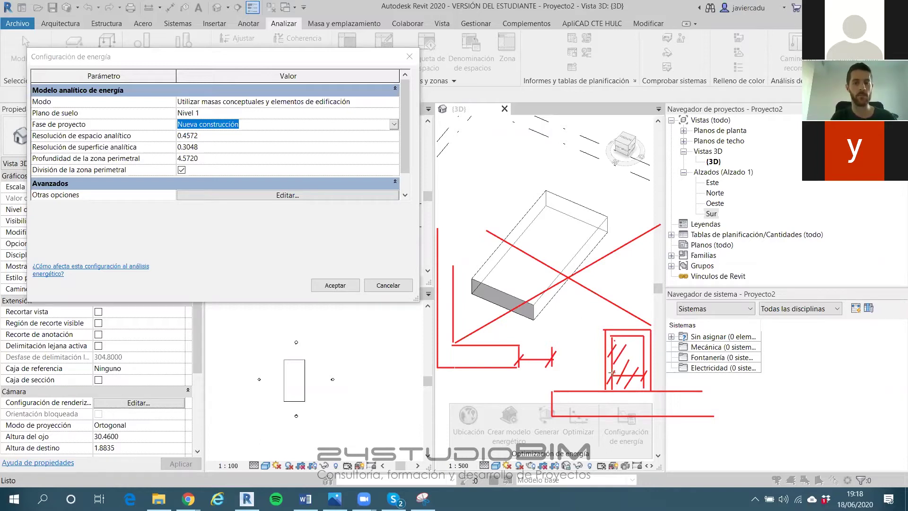
# Add further hatch strokes inside the narrow space annotation and undo all of its hatching
pyautogui.moveTo(618, 355)
pyautogui.mouseDown()
pyautogui.moveTo(629, 381)
pyautogui.moveTo(629, 348)
pyautogui.mouseUp()
pyautogui.hotkey('ctrl', 'z')
pyautogui.hotkey('ctrl', 'z')
pyautogui.hotkey('ctrl', 'z')
pyautogui.hotkey('ctrl', 'z')
pyautogui.hotkey('ctrl', 'z')
pyautogui.hotkey('ctrl', 'z')
pyautogui.hotkey('ctrl', 'z')
pyautogui.hotkey('ctrl', 'z')
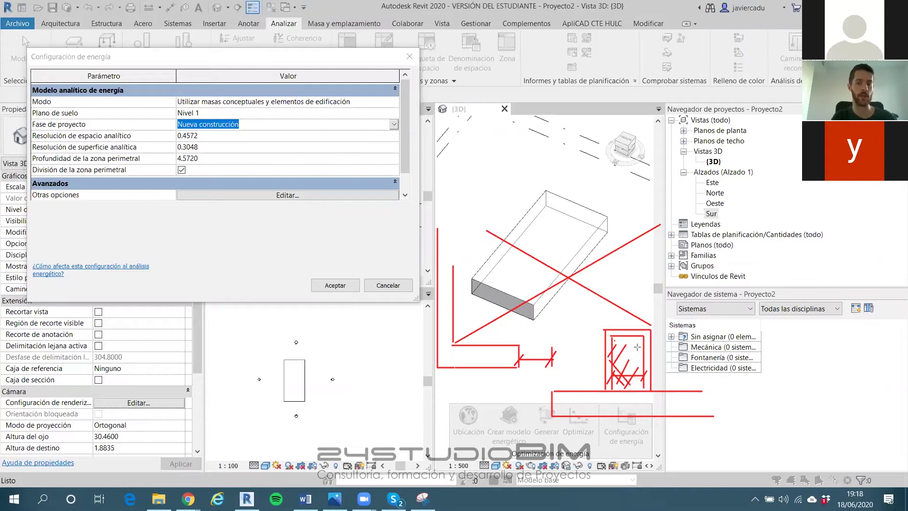
pyautogui.hotkey('ctrl', 'z')
pyautogui.hotkey('ctrl', 'z')
pyautogui.hotkey('ctrl', 'z')
pyautogui.hotkey('ctrl', 'z')
pyautogui.hotkey('ctrl', 'z')
pyautogui.hotkey('ctrl', 'z')
pyautogui.hotkey('ctrl', 'z')
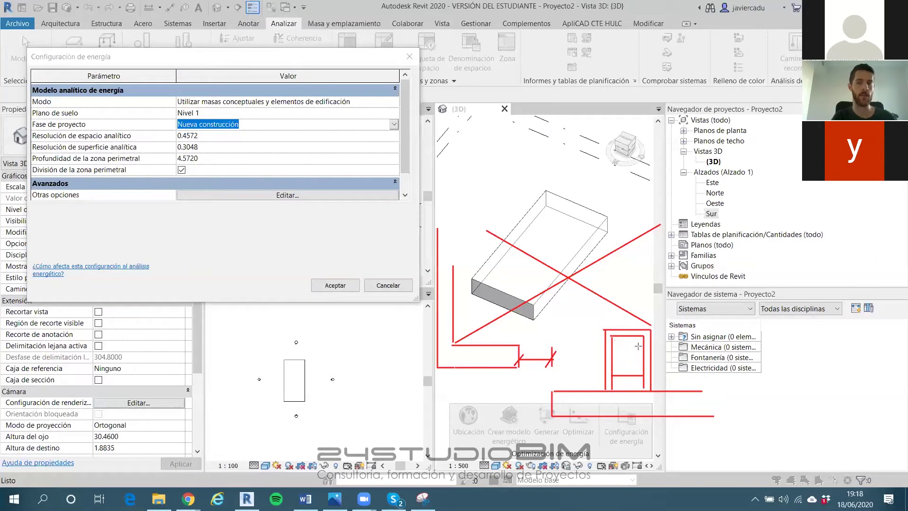
# Undo the inner-width line, the gap dimension marks, the two crossing diagonals and the outer vertical wall line
pyautogui.hotkey('ctrl', 'z')
pyautogui.hotkey('ctrl', 'z')
pyautogui.hotkey('ctrl', 'z')
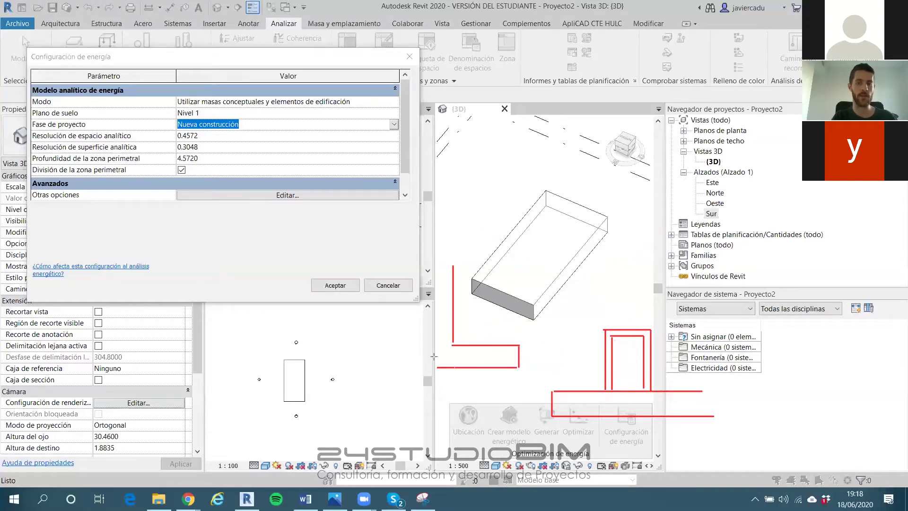
# Redraw the outer vertical wall line in red and annotate a narrow recess between the two wall outlines with depth dimension ticks
pyautogui.moveTo(434, 357); pyautogui.dragTo(443, 267)
pyautogui.moveTo(519, 347); pyautogui.dragTo(518, 416)
pyautogui.moveTo(517, 345)
pyautogui.mouseDown()
pyautogui.moveTo(545, 346)
pyautogui.moveTo(552, 417)
pyautogui.moveTo(501, 368)
pyautogui.mouseUp()
pyautogui.moveTo(517, 409); pyautogui.dragTo(496, 423)
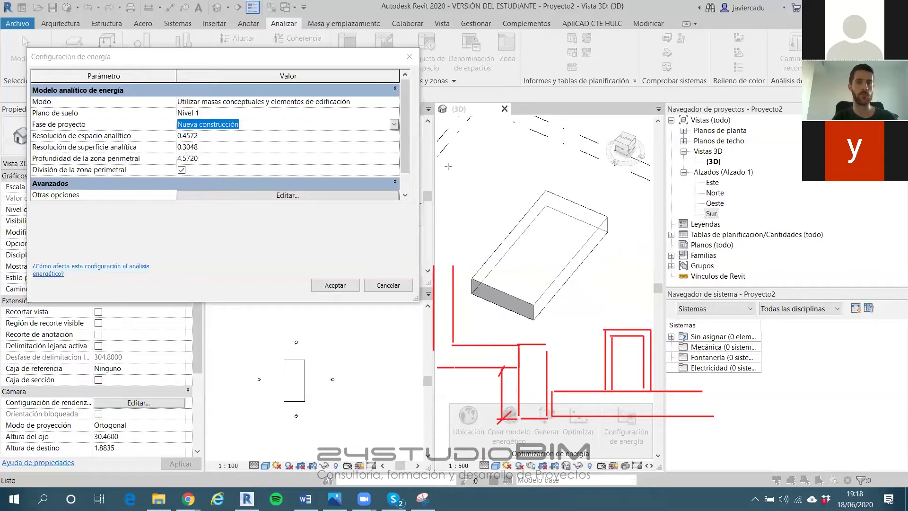
# Trace the inner face of the walls and recess in orange, mark a cross beside the depth dimension, and clear all annotations
pyautogui.moveTo(461, 318); pyautogui.dragTo(461, 338)
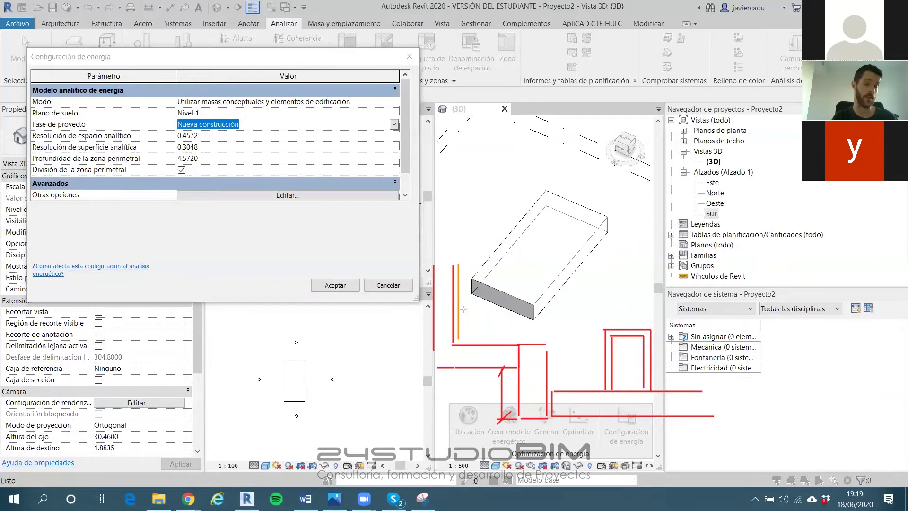
pyautogui.moveTo(459, 339); pyautogui.dragTo(544, 338)
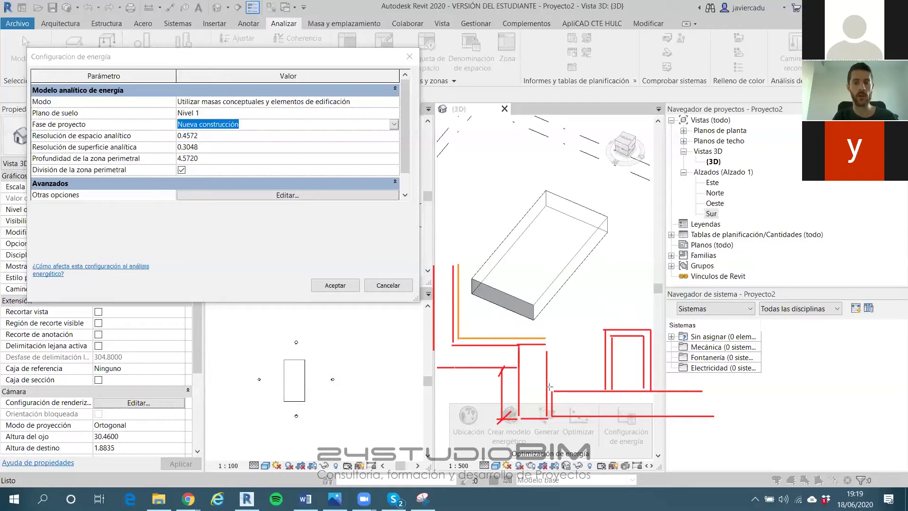
pyautogui.moveTo(552, 387); pyautogui.dragTo(711, 386)
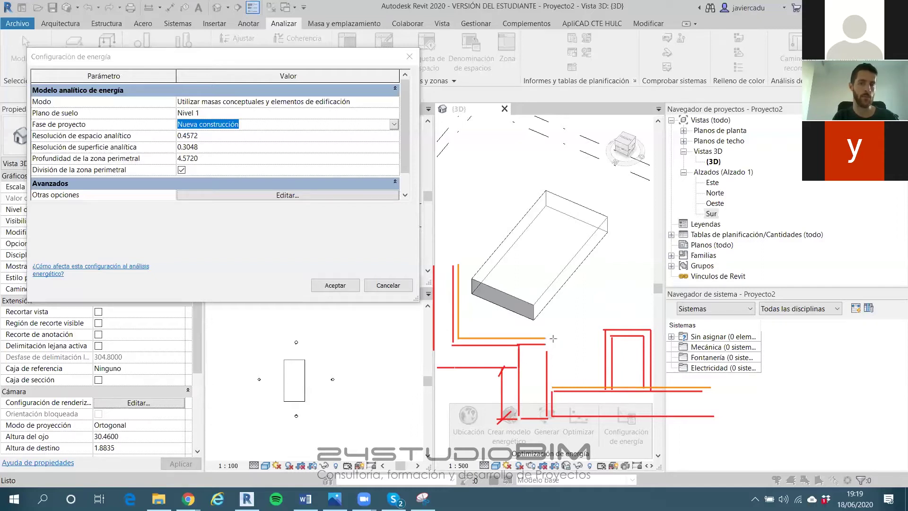
pyautogui.moveTo(554, 387); pyautogui.dragTo(552, 337)
pyautogui.click(486, 393)
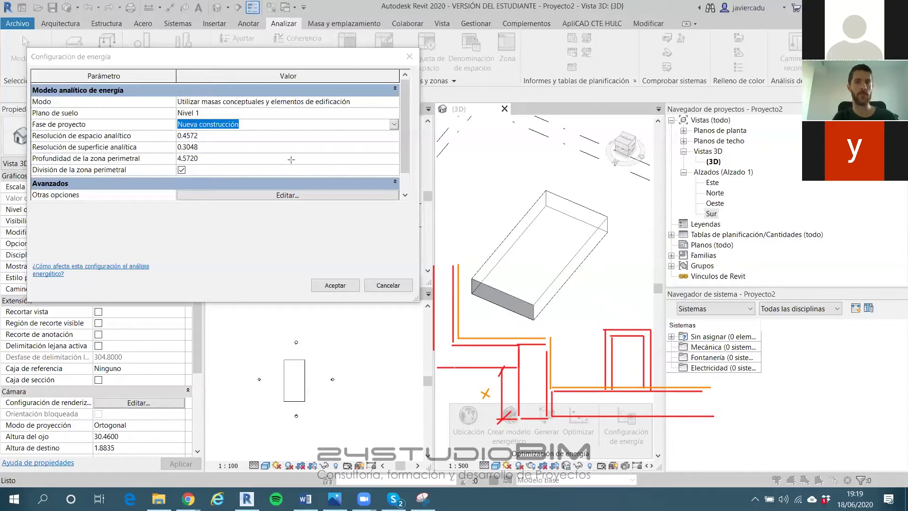
pyautogui.click(46, 283)
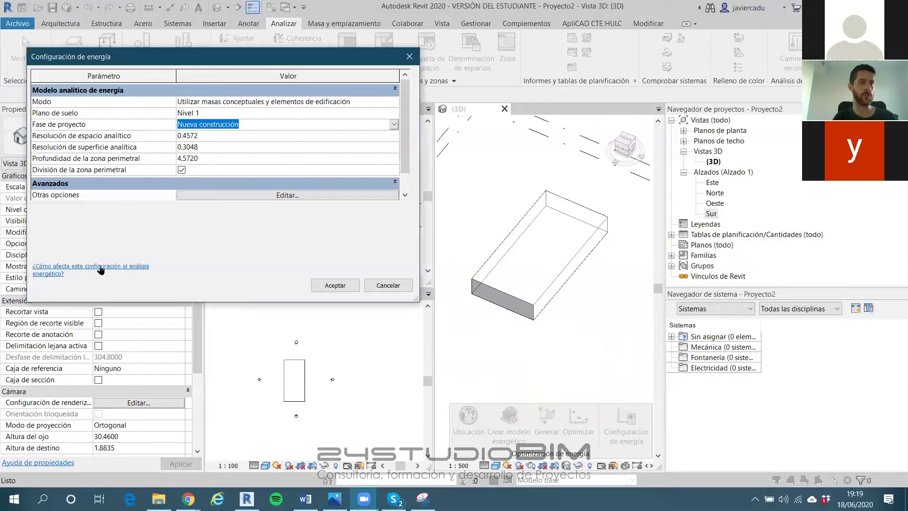
# Open the online help on the energy settings and read the Resolución de espacio analítico topic, including its wall separation diagram
pyautogui.click(101, 268)
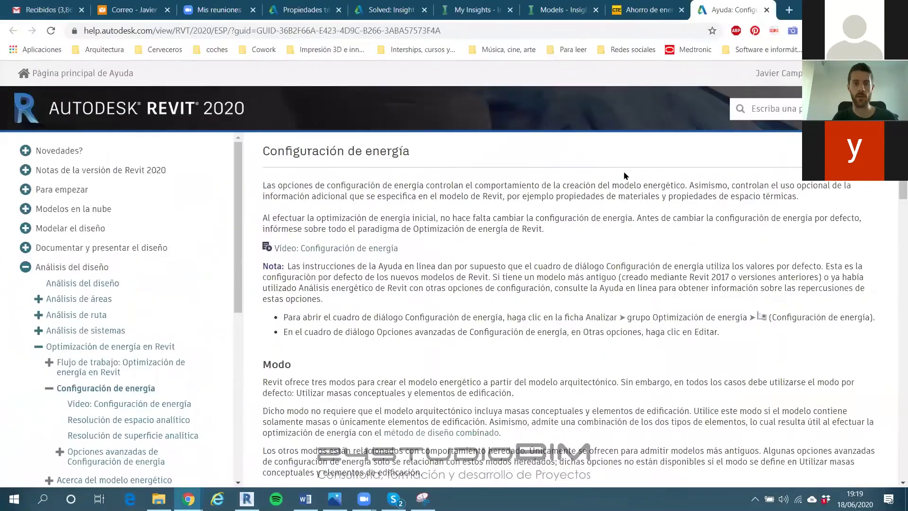
pyautogui.scroll(-3, 617, 175)
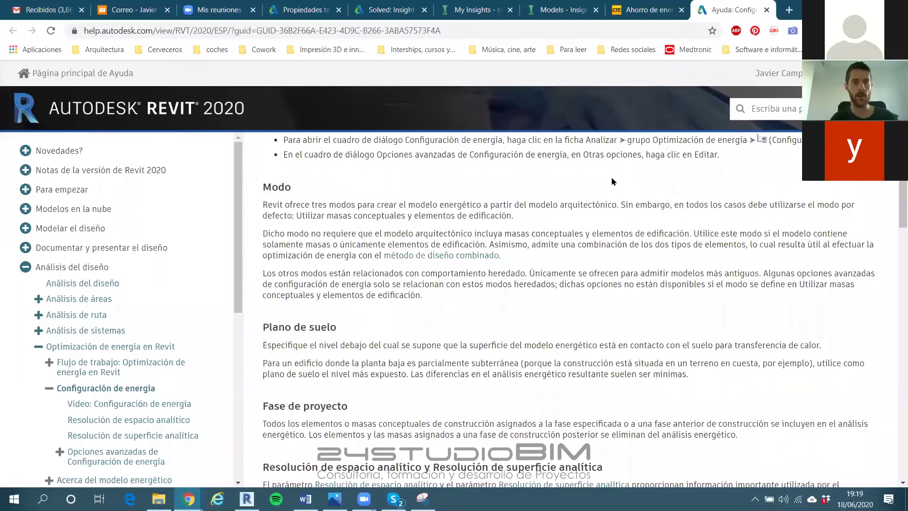
pyautogui.scroll(-5, 555, 227)
pyautogui.scroll(-2, 119, 350)
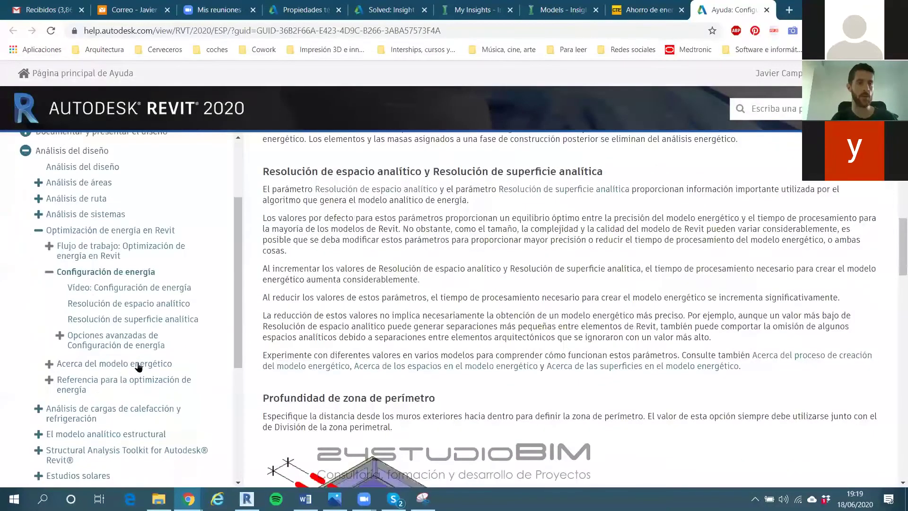
pyautogui.click(114, 304)
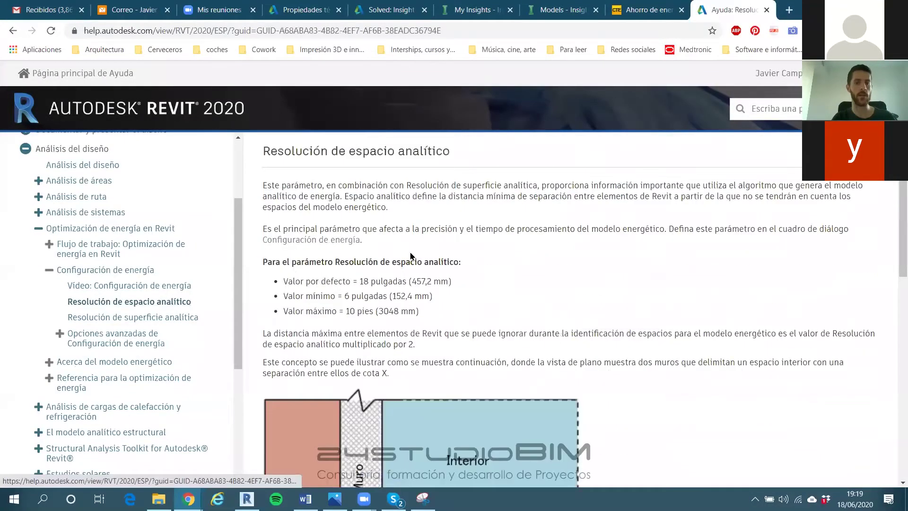
pyautogui.scroll(-4, 410, 256)
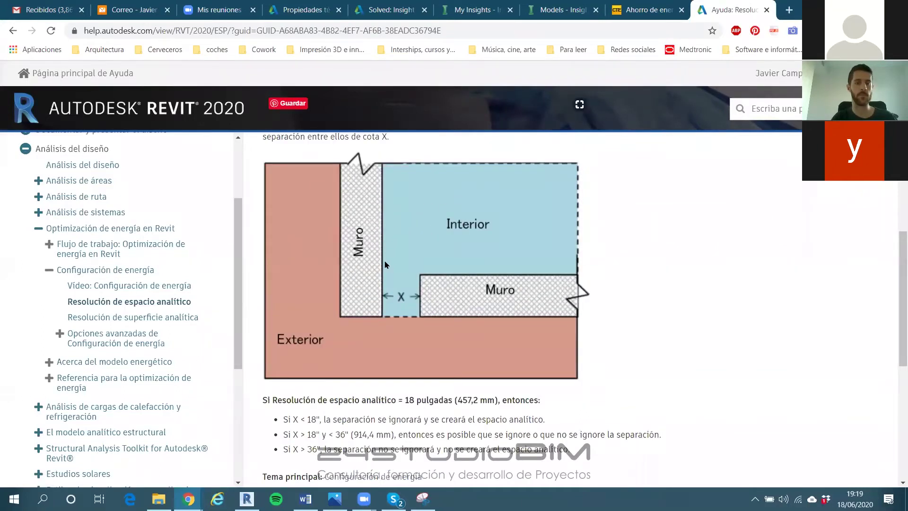
pyautogui.scroll(-1, 425, 317)
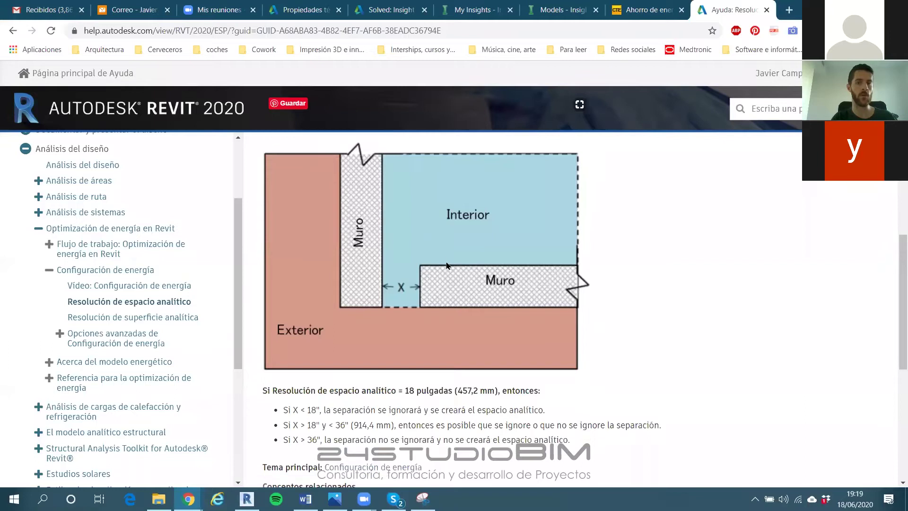
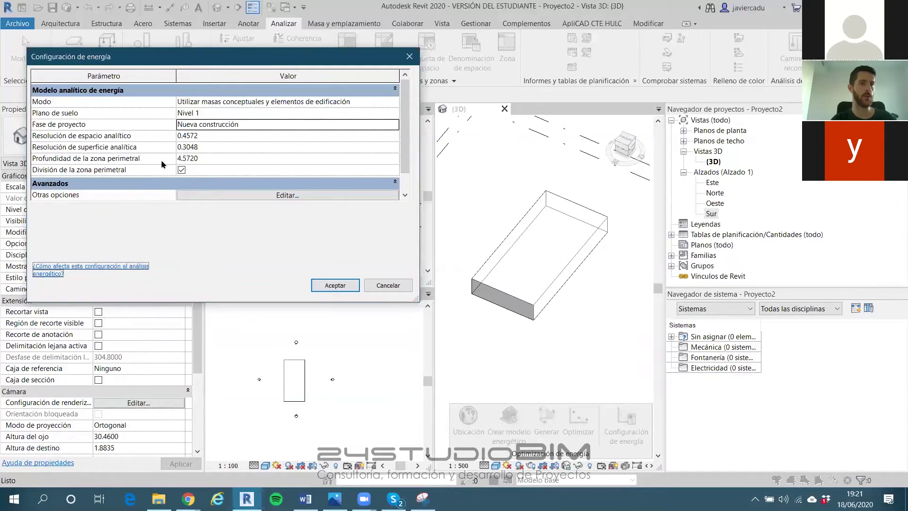
# Set Profundidad de la zona perimetral to 3, review Otras opciones in an enlarged dialog, and accept the energy settings
pyautogui.click(206, 162)
pyautogui.write('3')
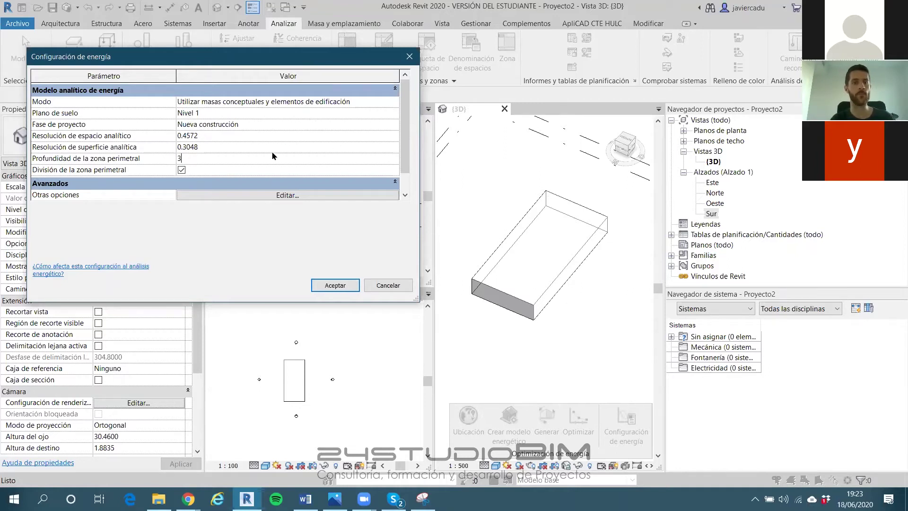
pyautogui.click(267, 198)
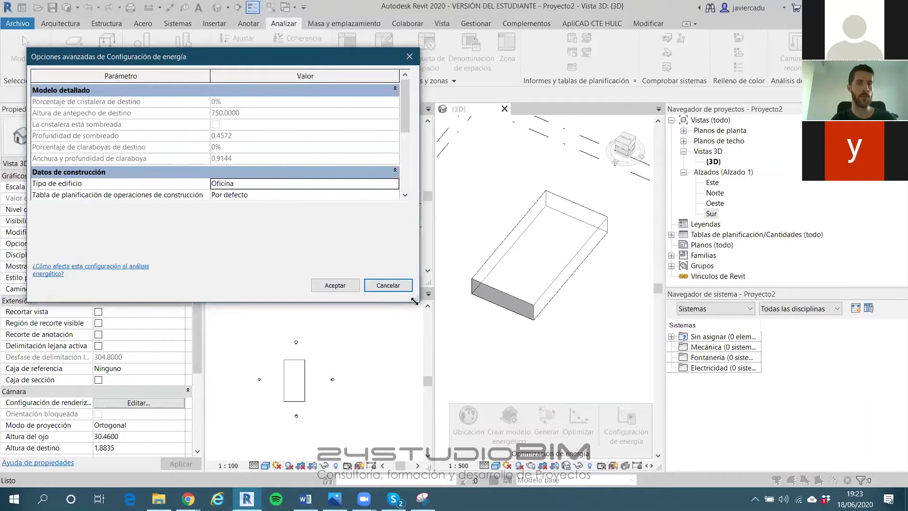
pyautogui.moveTo(414, 300); pyautogui.dragTo(406, 436)
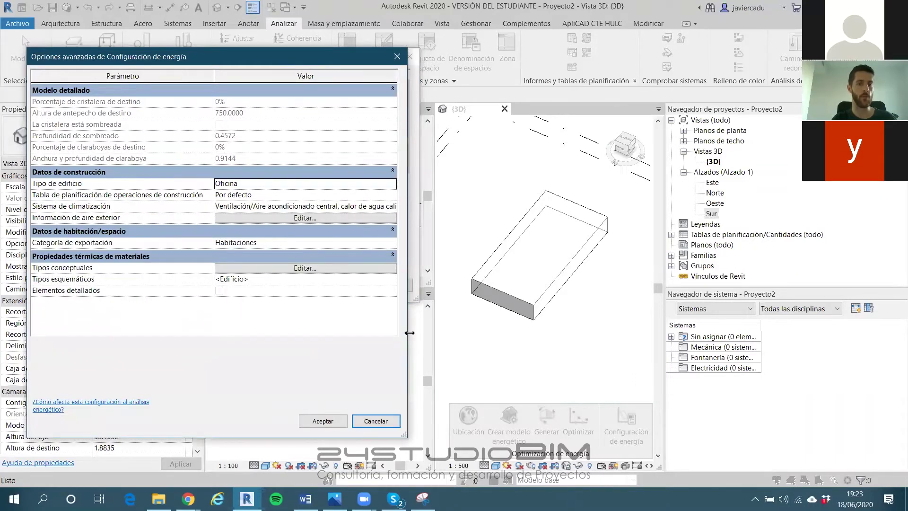
pyautogui.moveTo(409, 333); pyautogui.dragTo(432, 333)
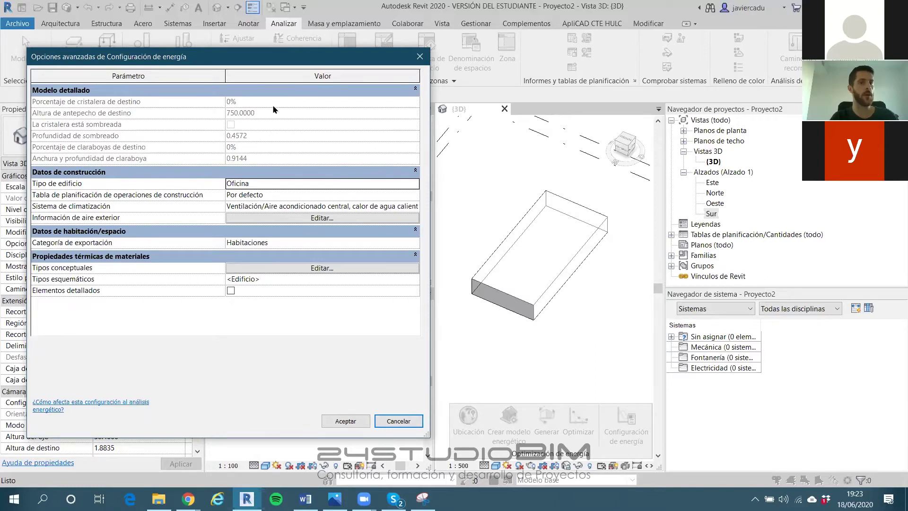
pyautogui.click(221, 75)
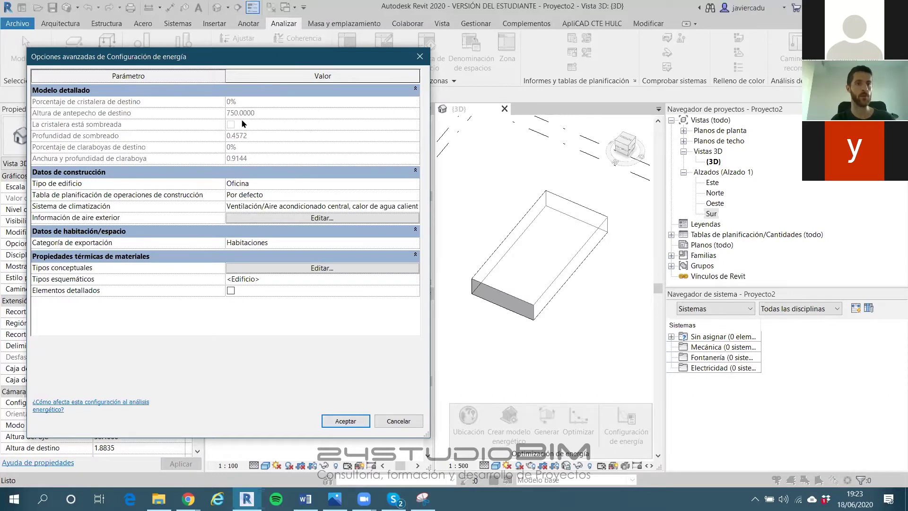
pyautogui.click(344, 419)
pyautogui.click(336, 285)
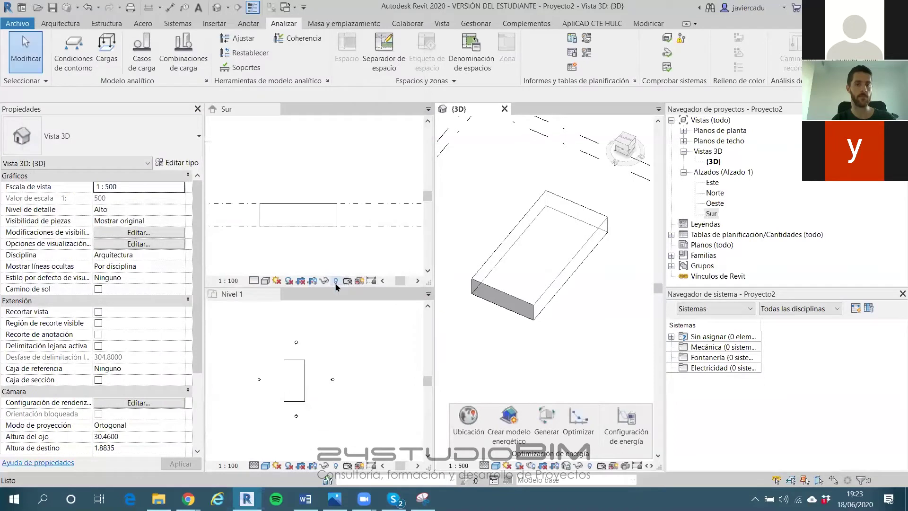
# Reopen the advanced energy options and set Porcentaje de cristalera de destino to 25%
pyautogui.click(633, 425)
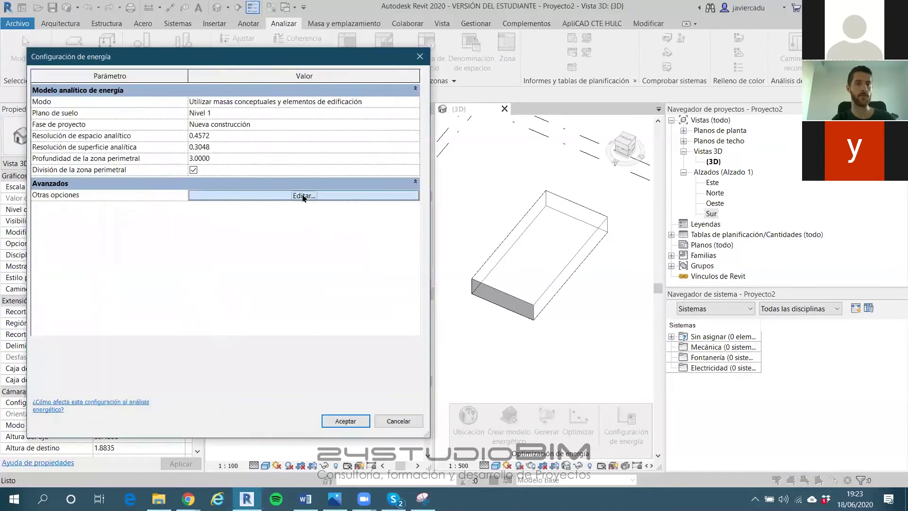
pyautogui.click(303, 247)
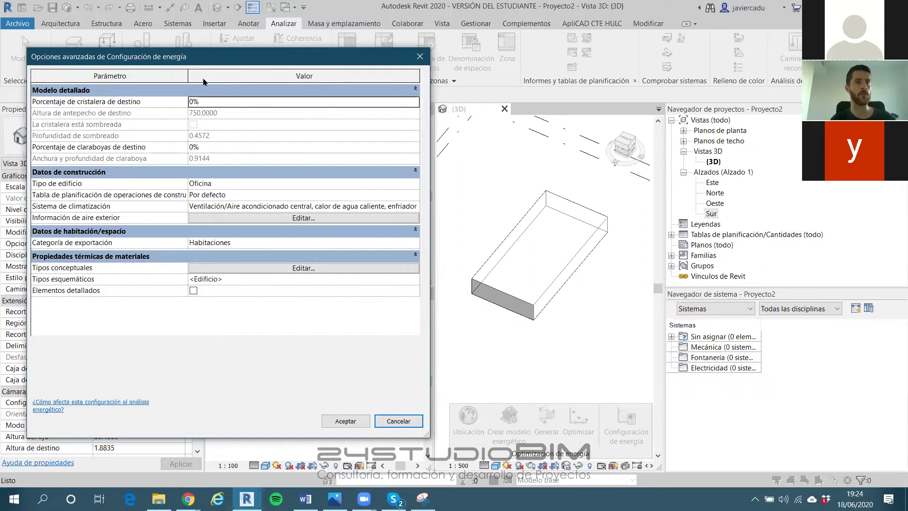
pyautogui.click(210, 102)
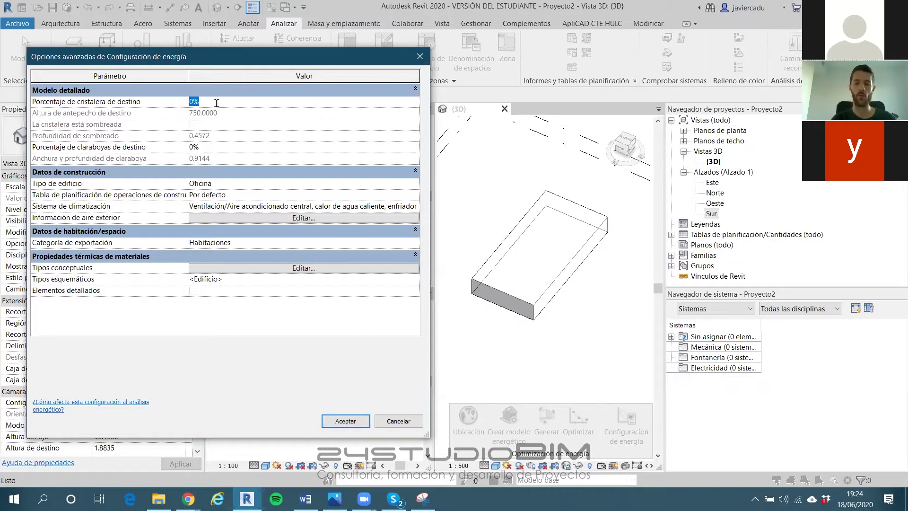
pyautogui.write('25')
pyautogui.press('Return')
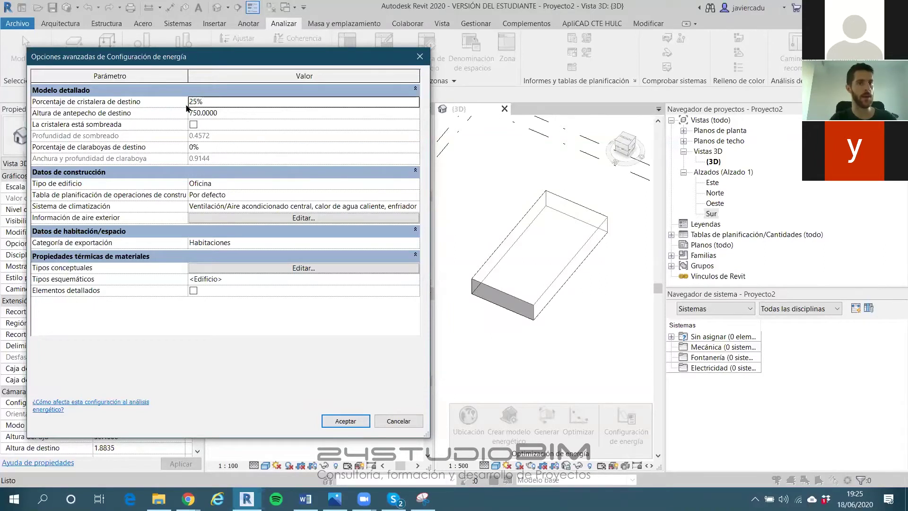
# Try .9 as the Altura de antepecho de destino and return the value to 750
pyautogui.click(232, 114)
pyautogui.press('BackSpace')
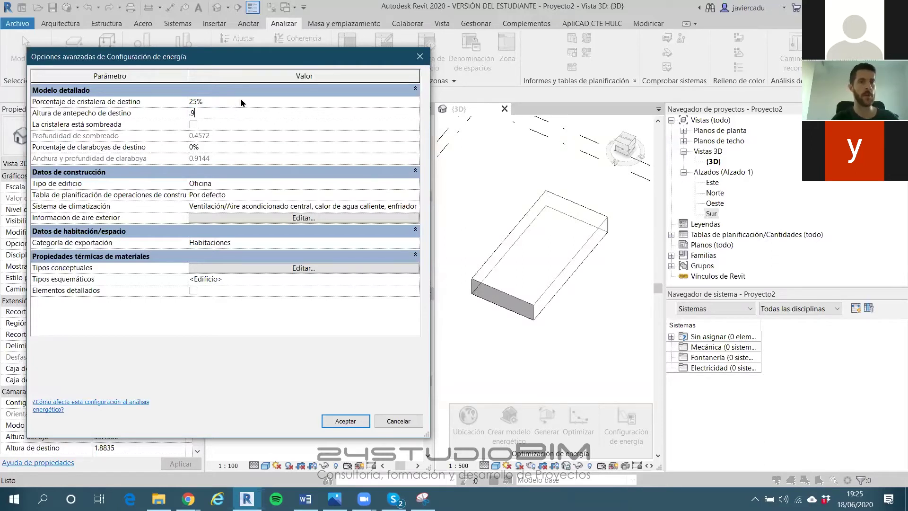
pyautogui.doubleClick(216, 115)
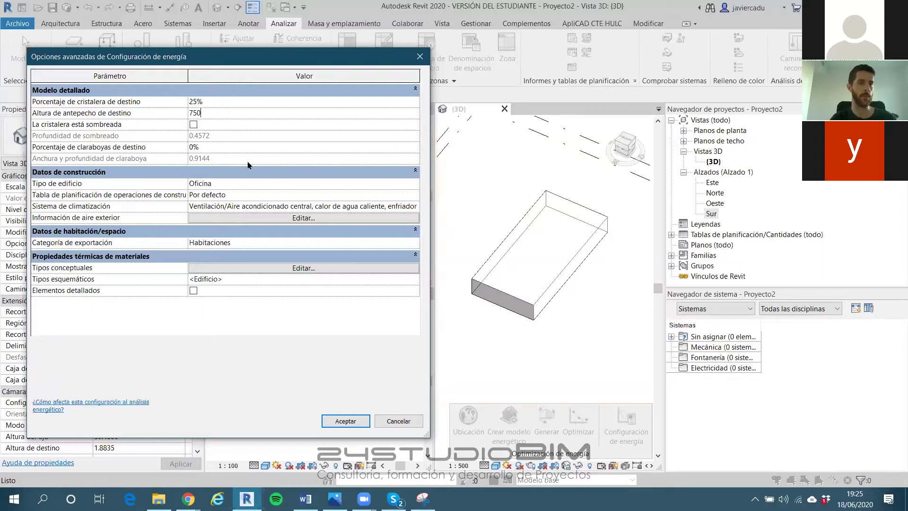
# Enable La cristalera está sombreada and accept both the advanced options and the energy settings
pyautogui.click(194, 126)
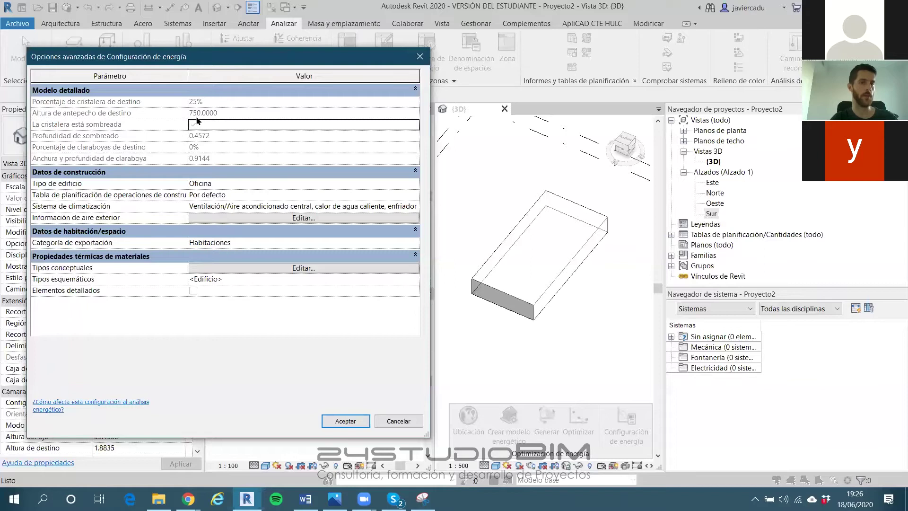
pyautogui.click(348, 422)
pyautogui.click(346, 421)
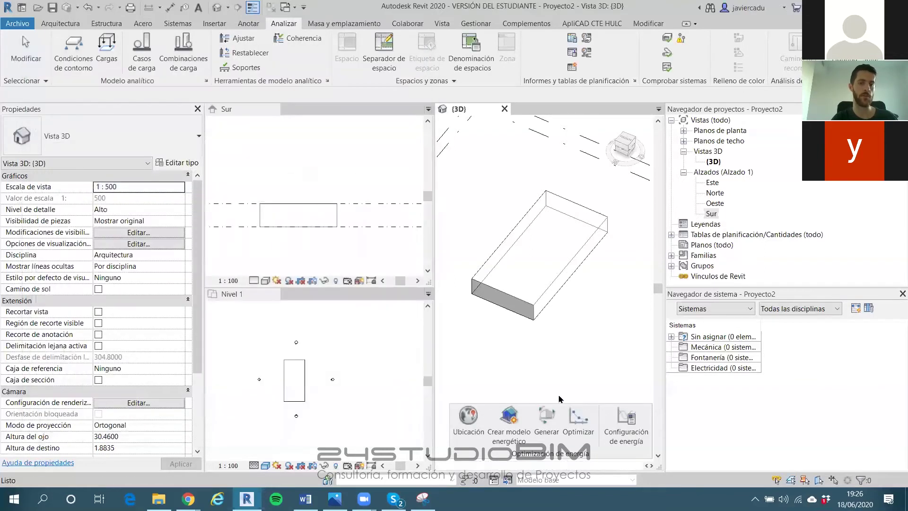
# Reopen the advanced energy options and set Profundidad de sombreado to .25
pyautogui.click(625, 423)
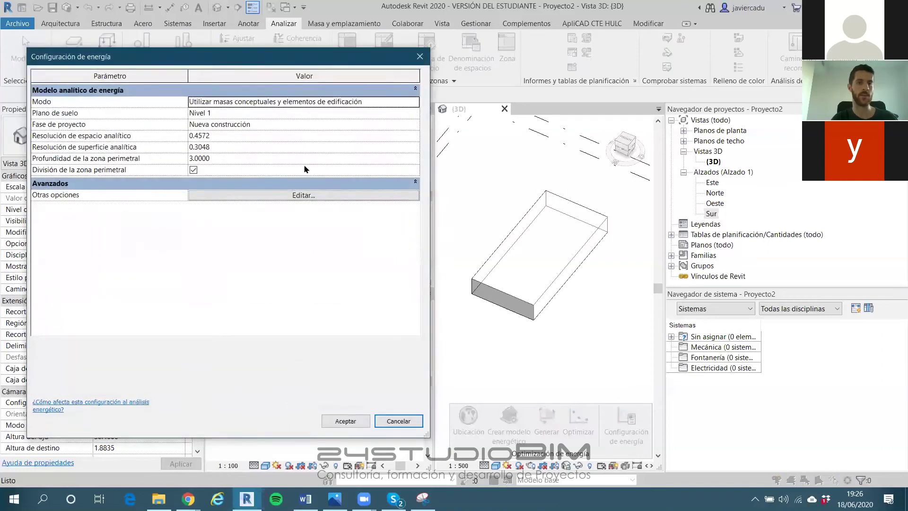
pyautogui.click(309, 196)
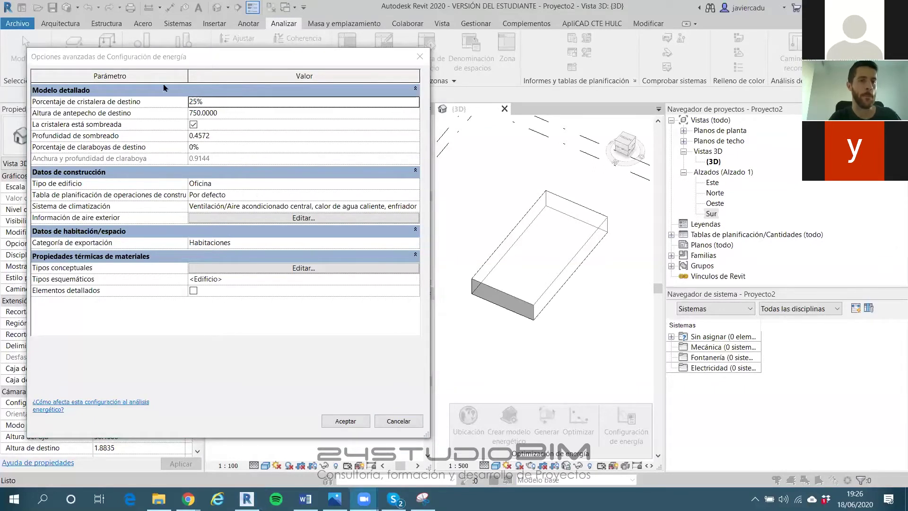
pyautogui.click(227, 135)
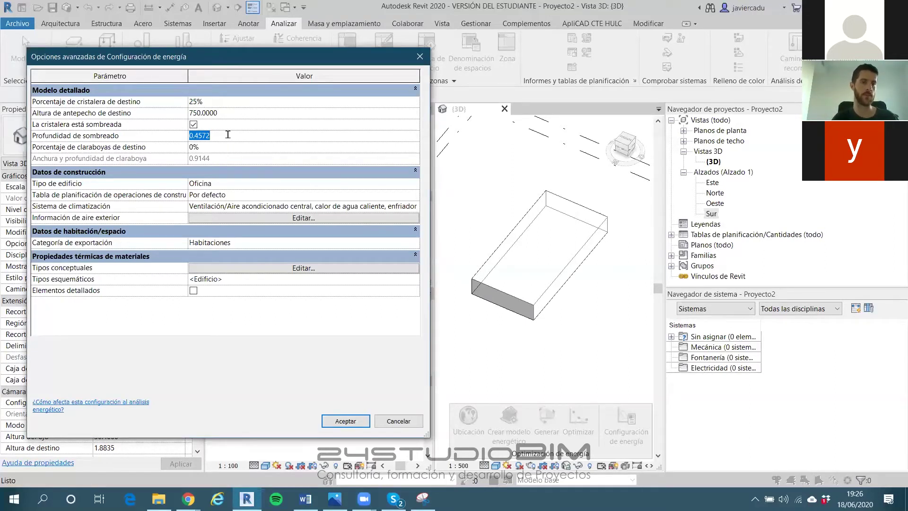
pyautogui.press('BackSpace')
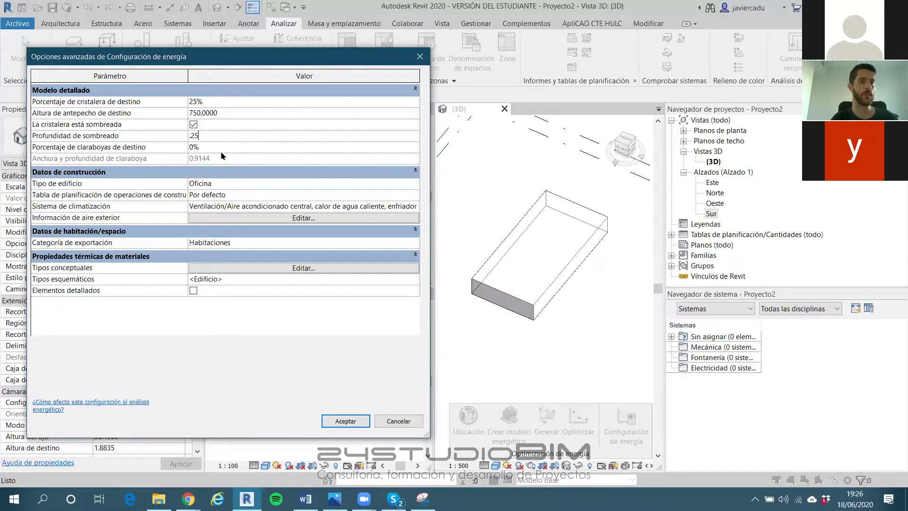
pyautogui.press('Tab')
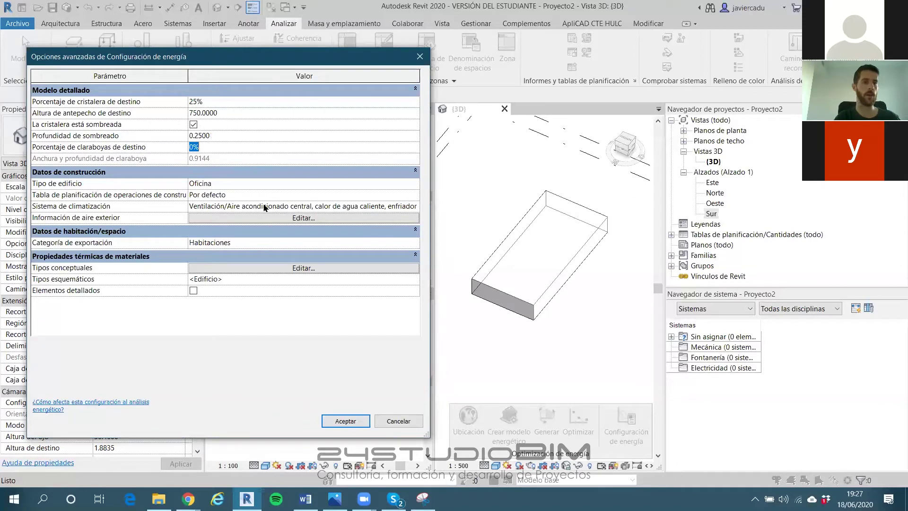
# Set Porcentaje de claraboyas de destino to 5% and accept both the advanced options and the energy settings
pyautogui.write('5')
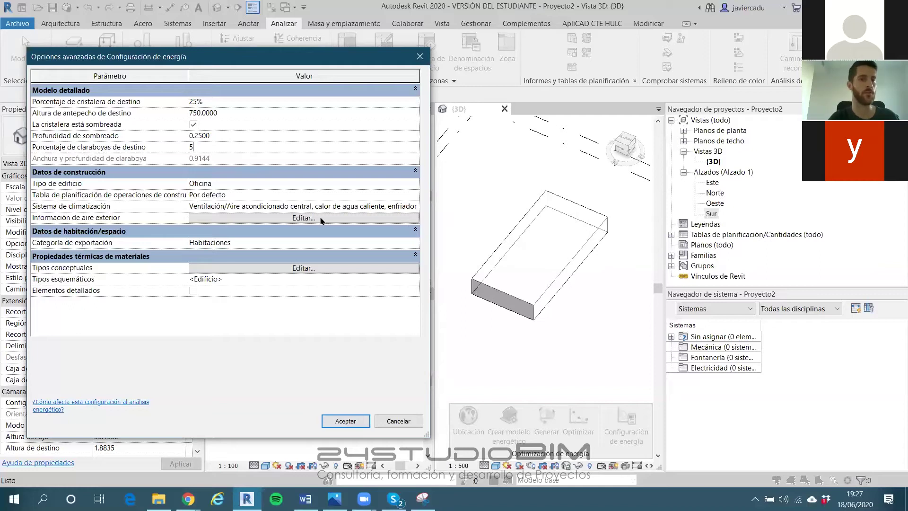
pyautogui.click(271, 161)
pyautogui.click(341, 422)
pyautogui.click(342, 420)
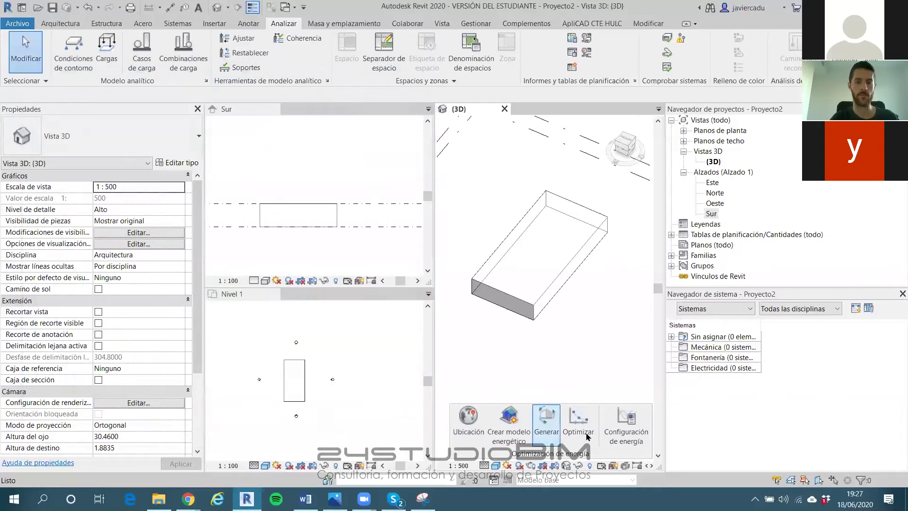
# Reopen the advanced energy options and set Anchura y profundidad de claraboya to 0.5000
pyautogui.click(618, 427)
pyautogui.click(302, 197)
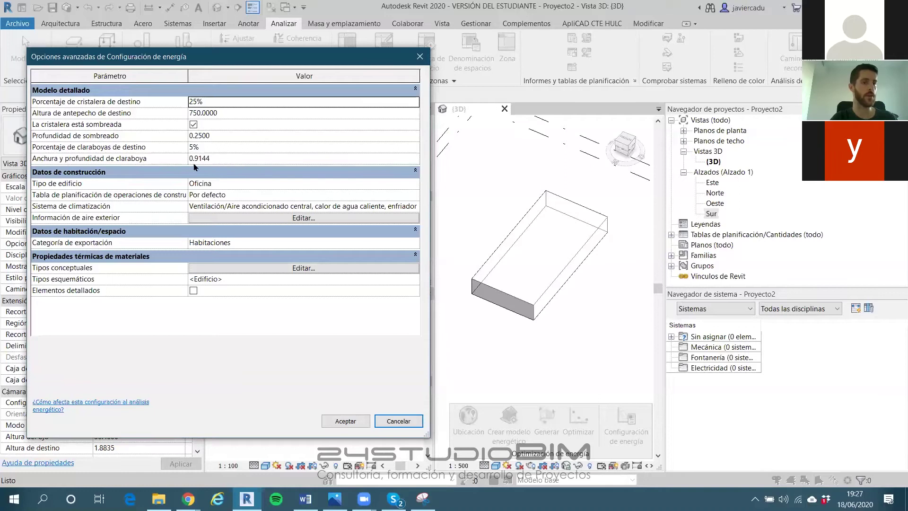
pyautogui.click(223, 162)
pyautogui.write('0.5000')
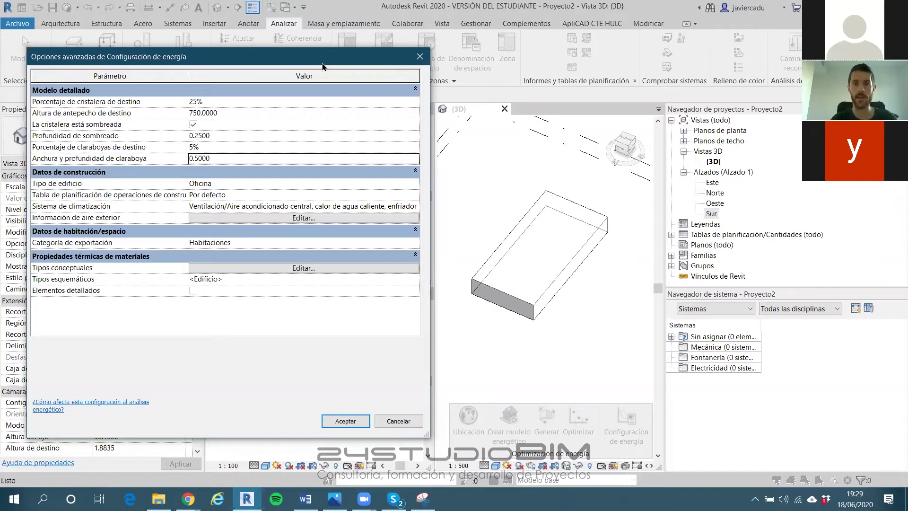
# Set Tipo de edificio to Unifamiliar in the construction data of the advanced energy options
pyautogui.moveTo(336, 66); pyautogui.dragTo(371, 103)
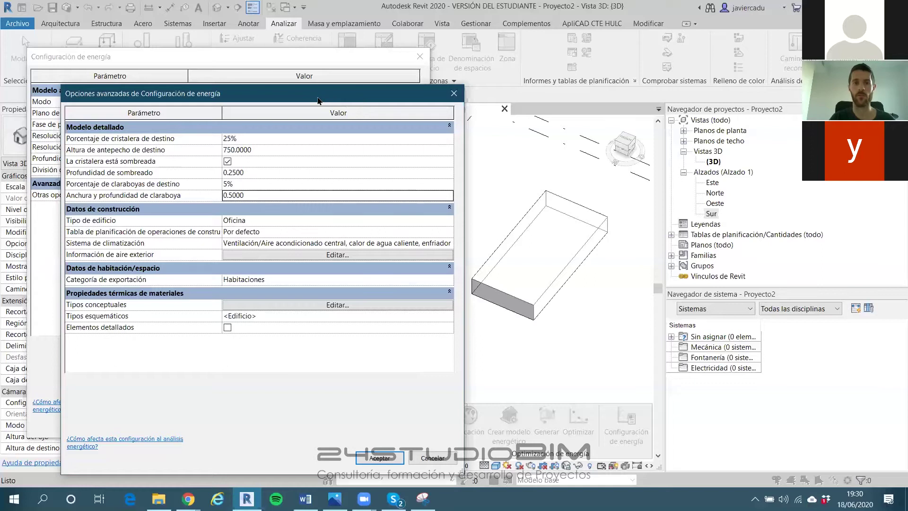
pyautogui.moveTo(323, 99); pyautogui.dragTo(513, 74)
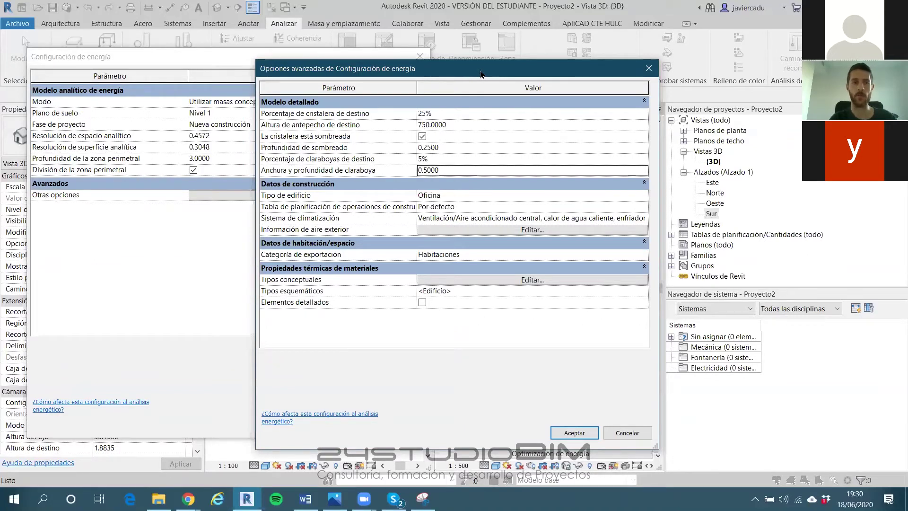
pyautogui.moveTo(481, 74); pyautogui.dragTo(255, 82)
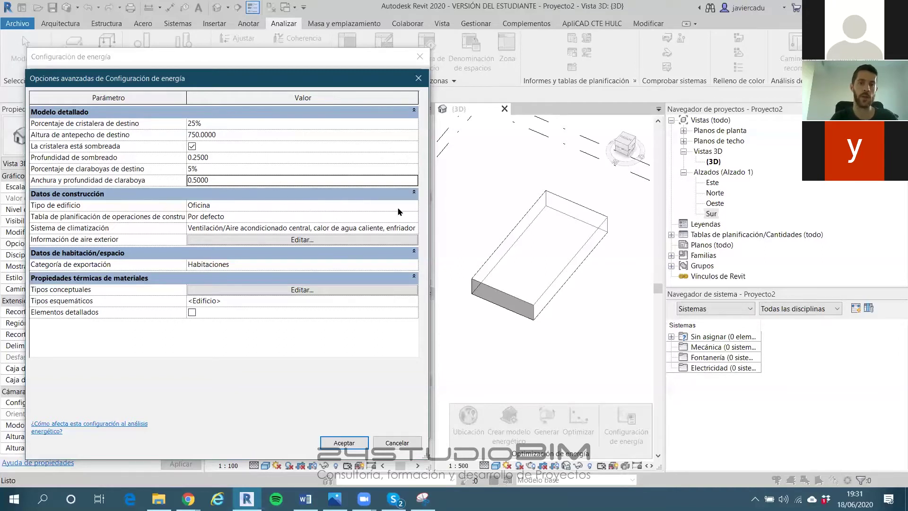
pyautogui.click(413, 207)
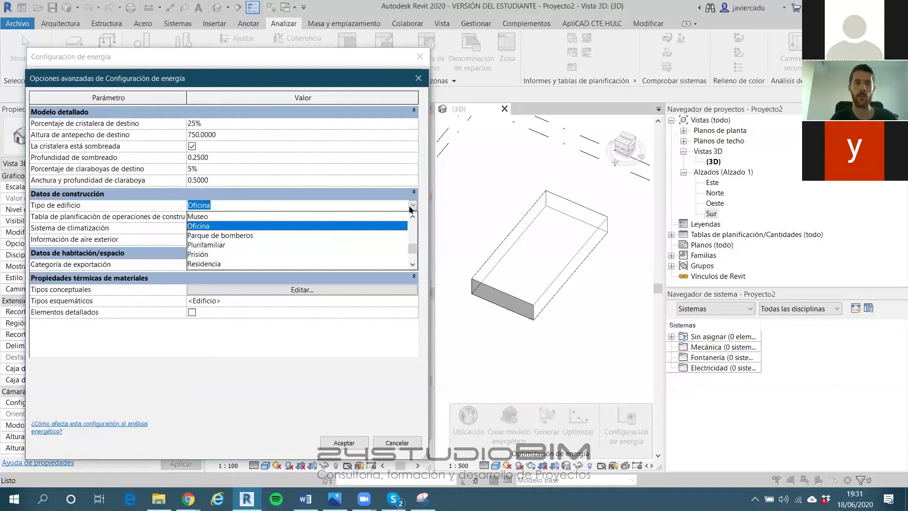
pyautogui.scroll(-2, 206, 218)
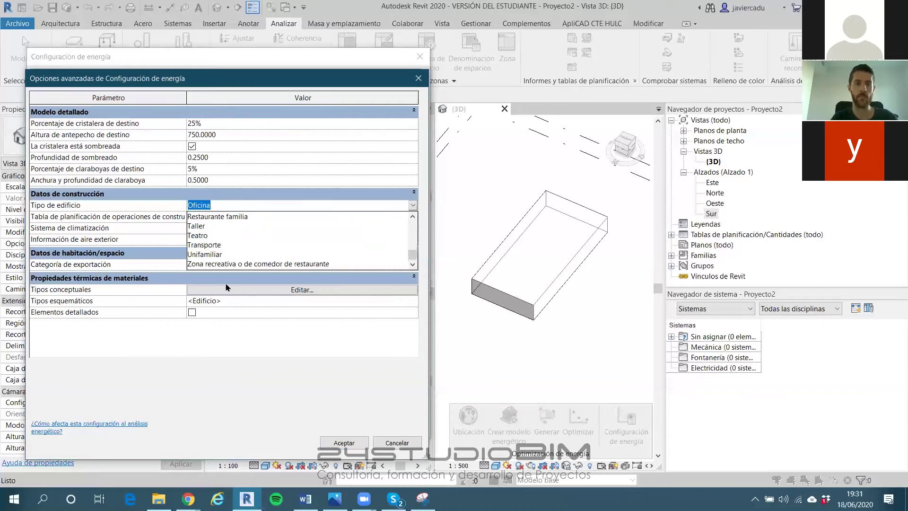
pyautogui.click(202, 256)
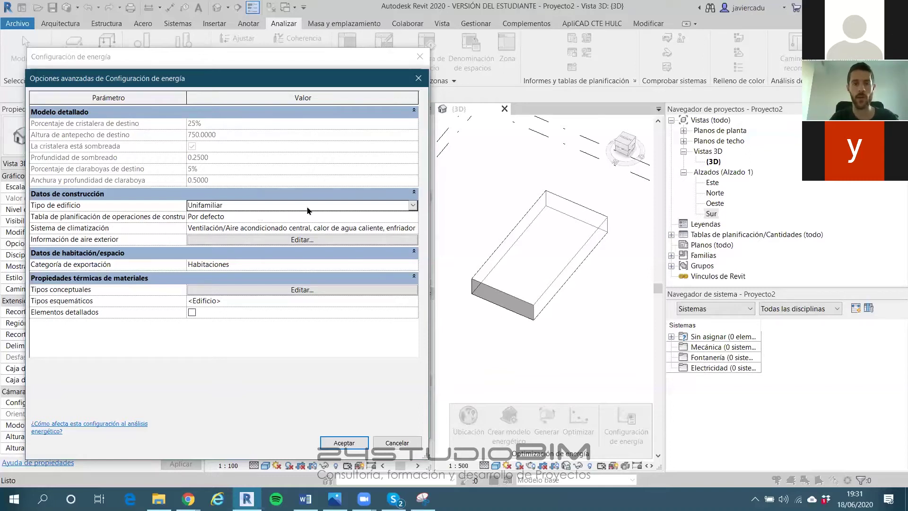
# Set the building operation schedule (Tabla de planificación de operaciones de construcción) to Instalación 24/7
pyautogui.click(415, 218)
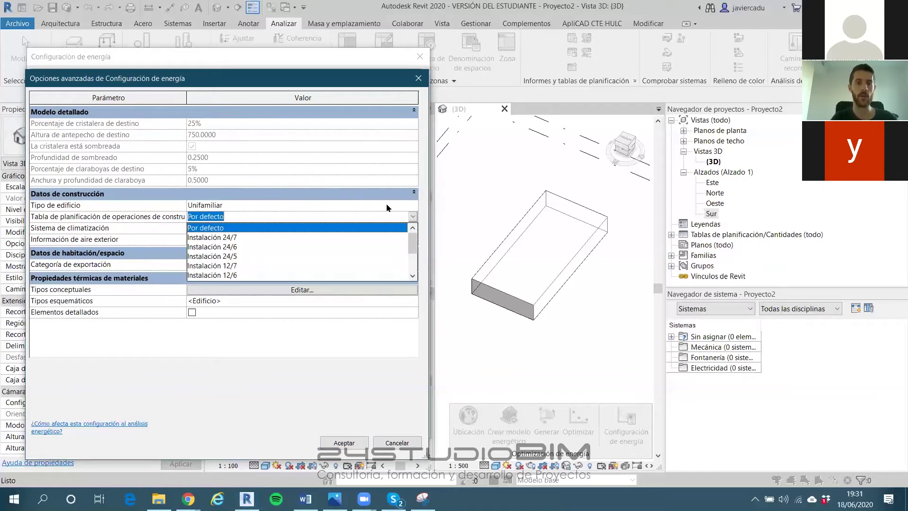
pyautogui.click(224, 238)
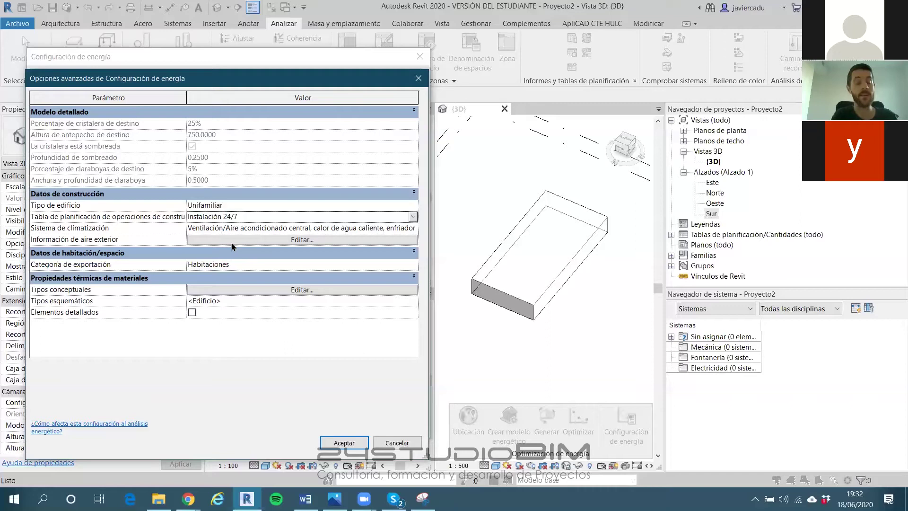
pyautogui.click(412, 217)
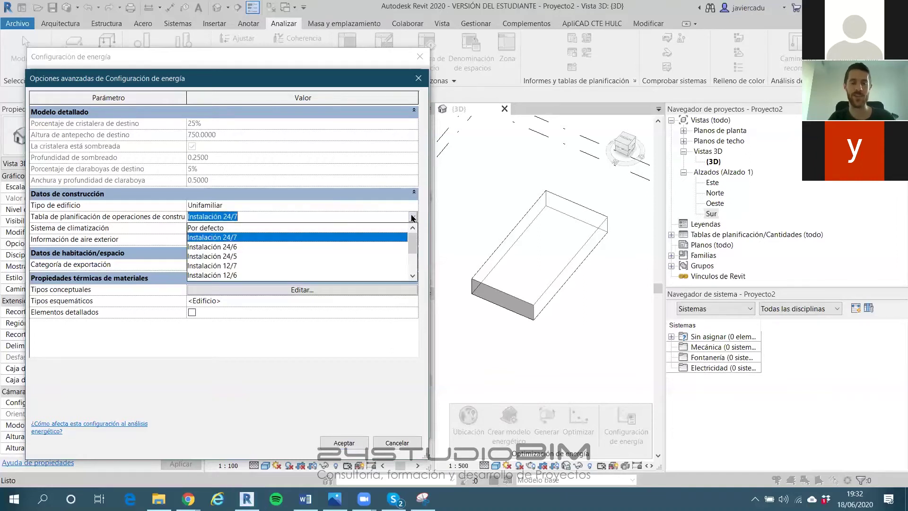
pyautogui.click(413, 217)
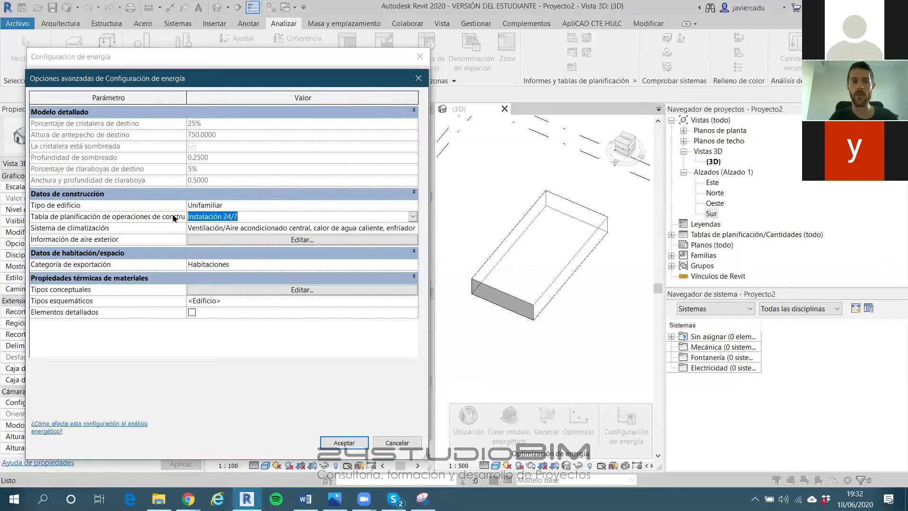
pyautogui.click(187, 96)
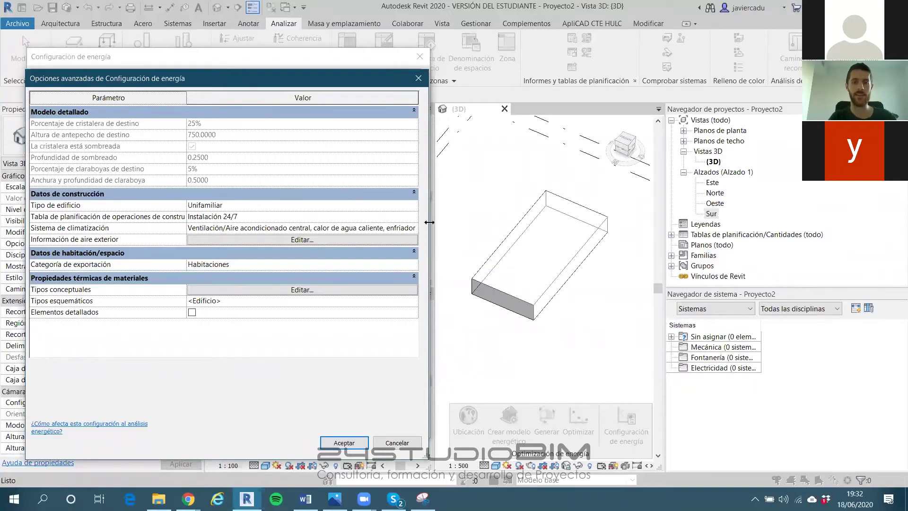
# Widen the advanced options dialog and set Sistema de climatización to the two-pipe fan coil system, enfriador 5,96 COP, calderas efic. 84,5
pyautogui.moveTo(429, 222); pyautogui.dragTo(502, 222)
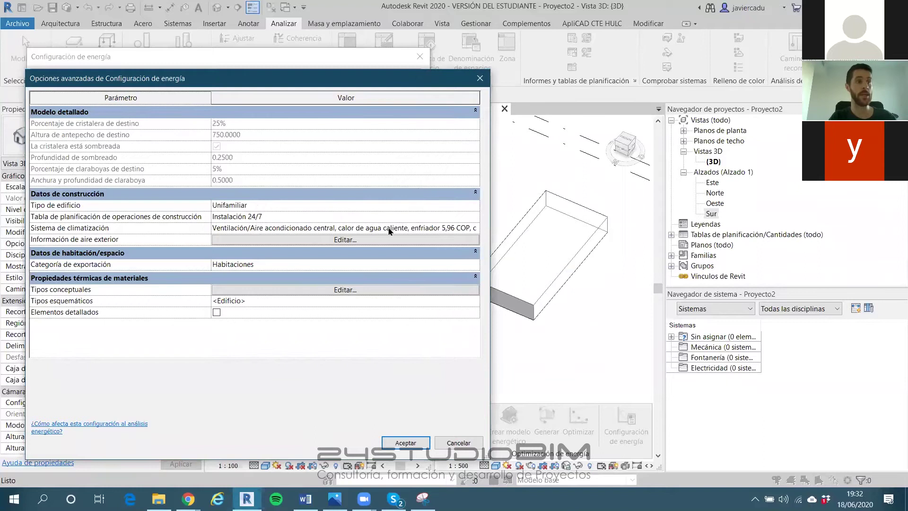
pyautogui.click(477, 229)
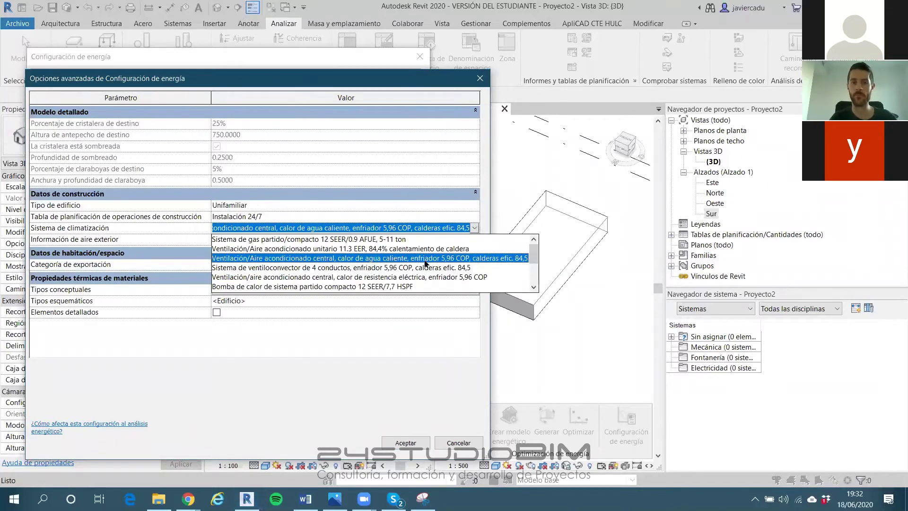
pyautogui.scroll(-3, 407, 266)
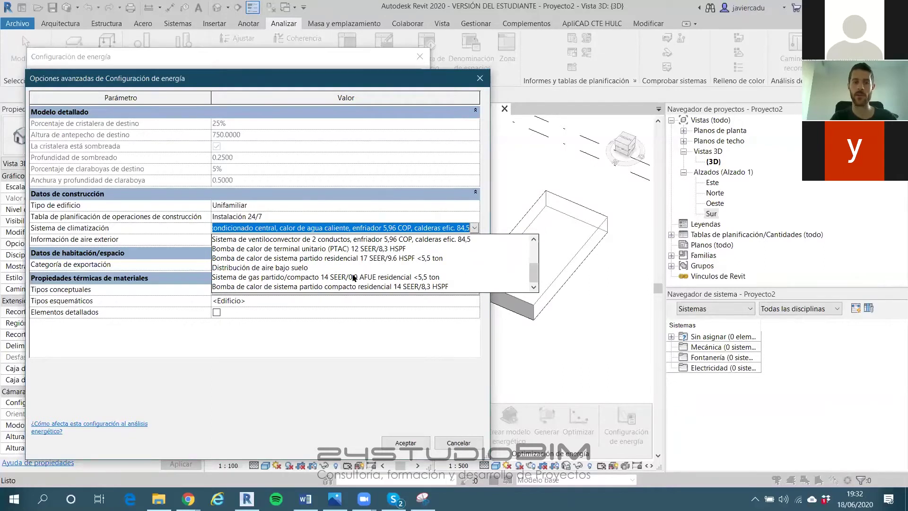
pyautogui.scroll(1, 369, 276)
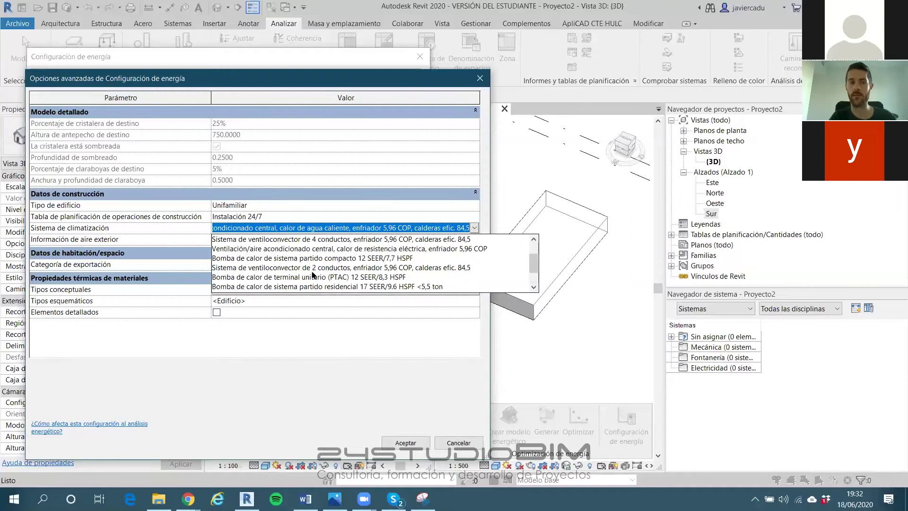
pyautogui.scroll(1, 246, 258)
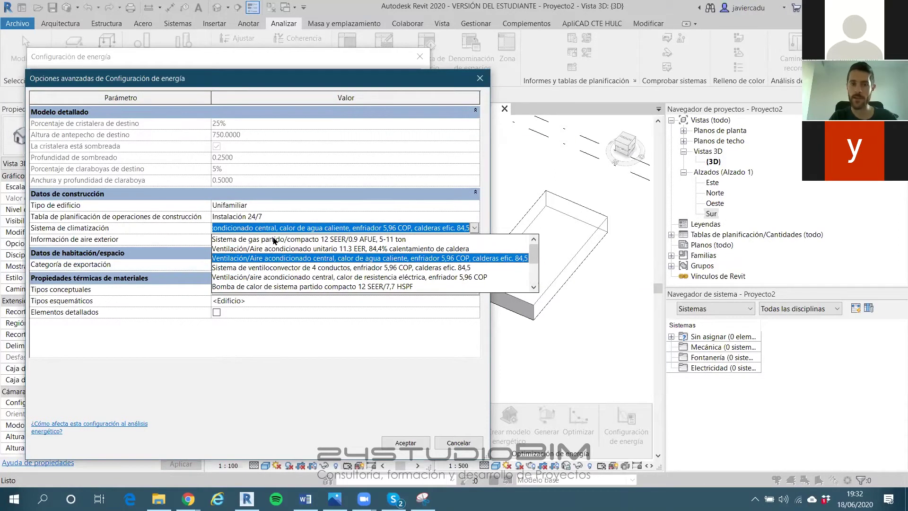
pyautogui.scroll(-1, 272, 242)
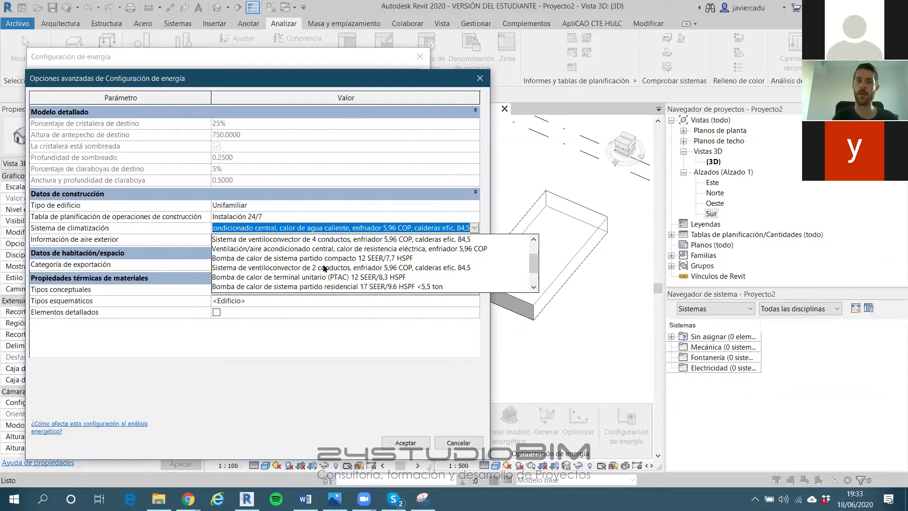
pyautogui.click(325, 268)
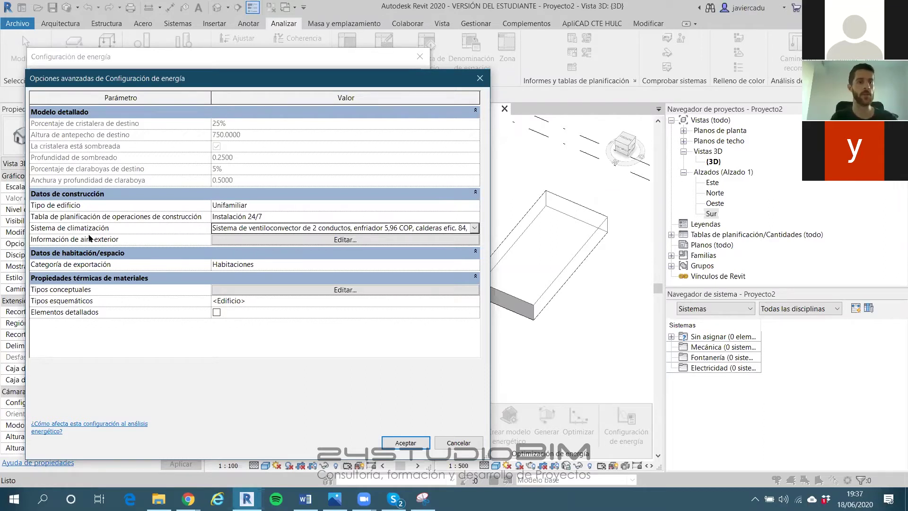
# Open Información de aire exterior, review the Aire exterior por persona rate and accept the dialog
pyautogui.click(298, 240)
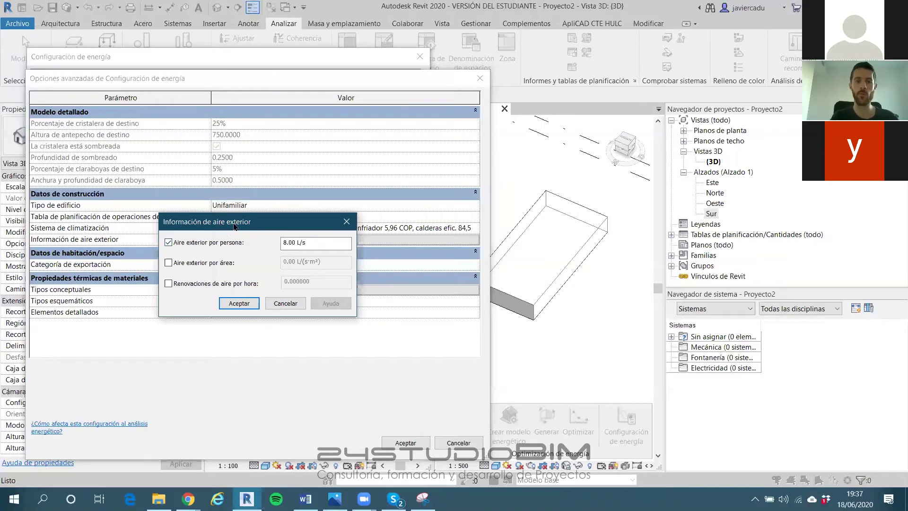
pyautogui.moveTo(228, 231); pyautogui.dragTo(355, 178)
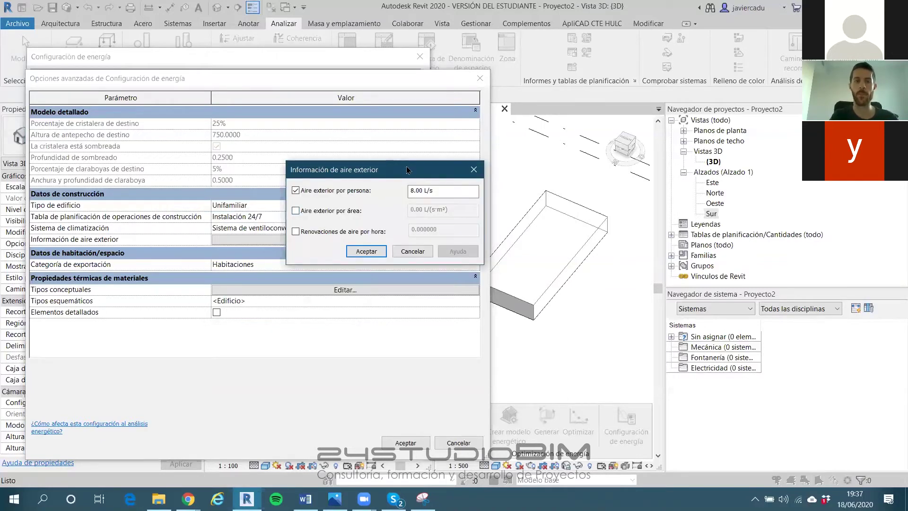
pyautogui.moveTo(411, 171); pyautogui.dragTo(585, 90)
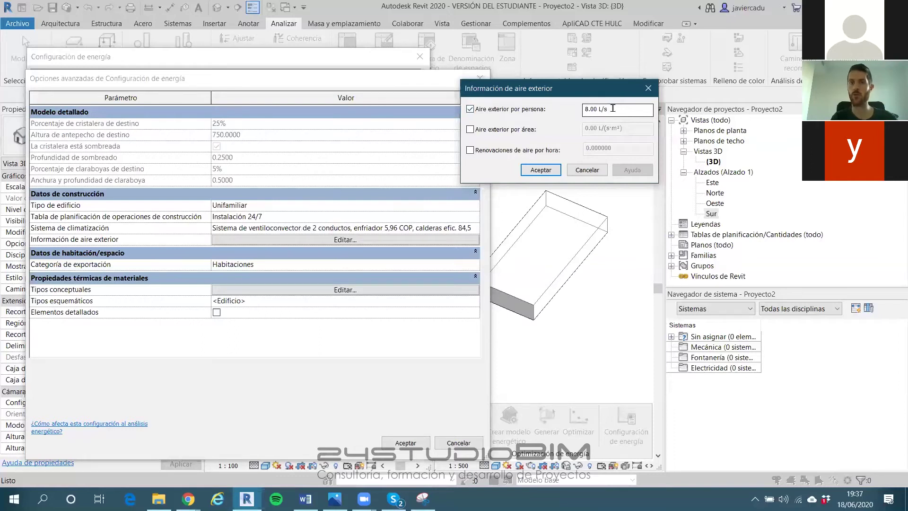
pyautogui.click(591, 110)
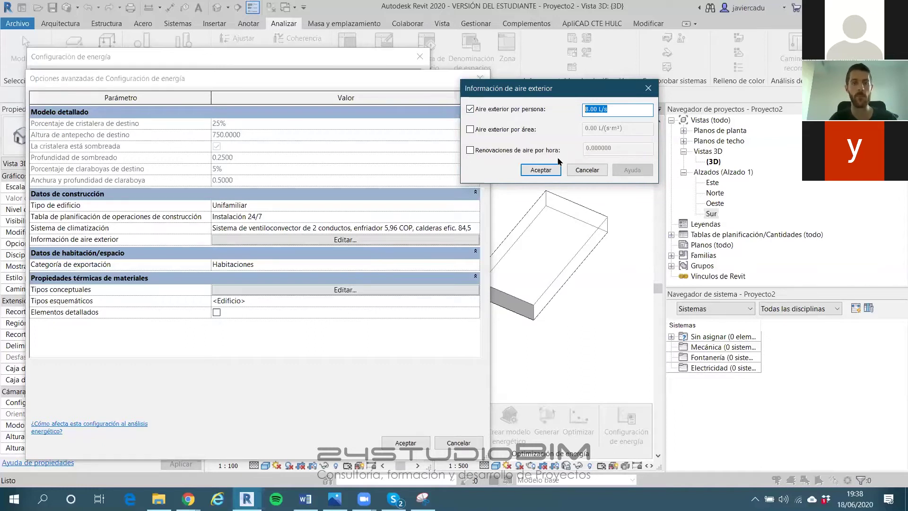
pyautogui.click(538, 170)
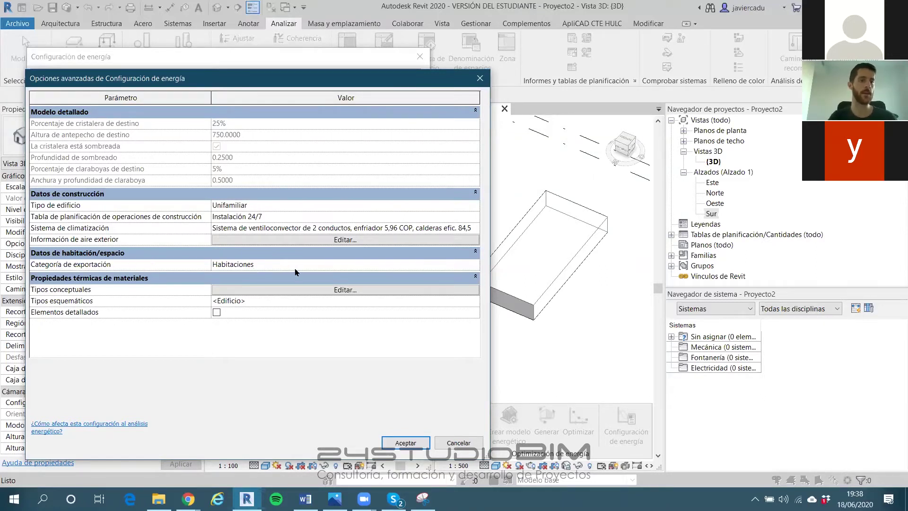
# Examine the available options for Categoría de exportación, keeping Habitaciones selected
pyautogui.click(474, 266)
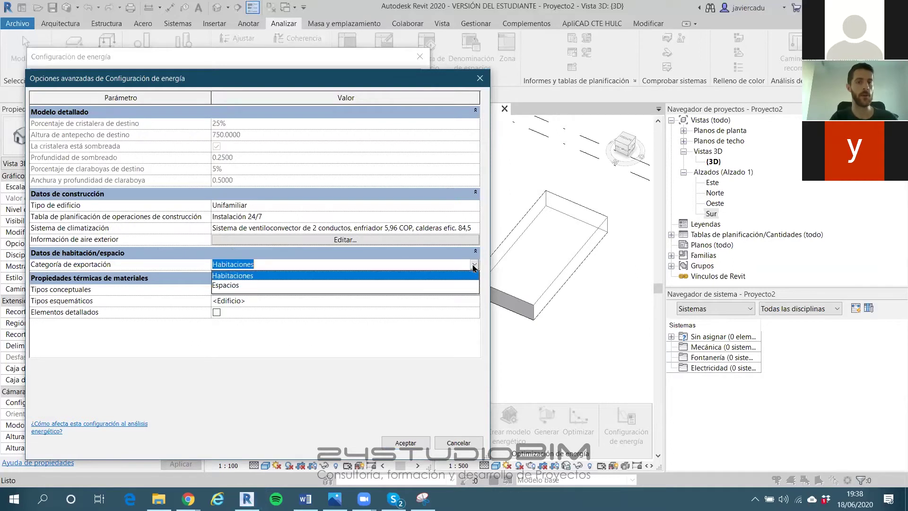
pyautogui.click(479, 267)
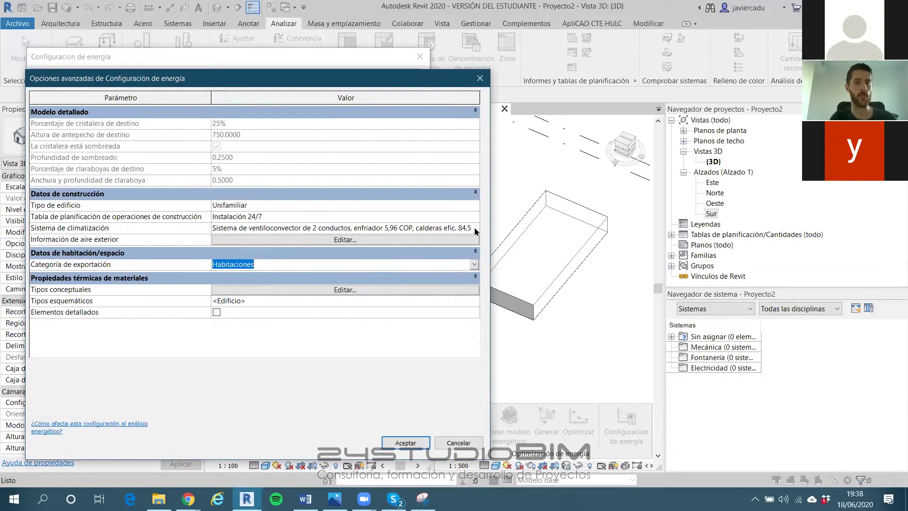
pyautogui.click(240, 264)
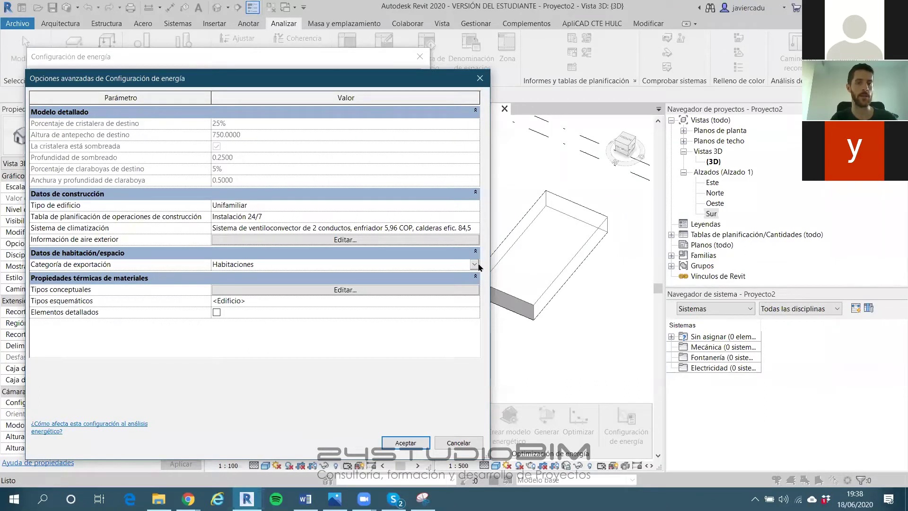
pyautogui.moveTo(405, 87); pyautogui.dragTo(390, 77)
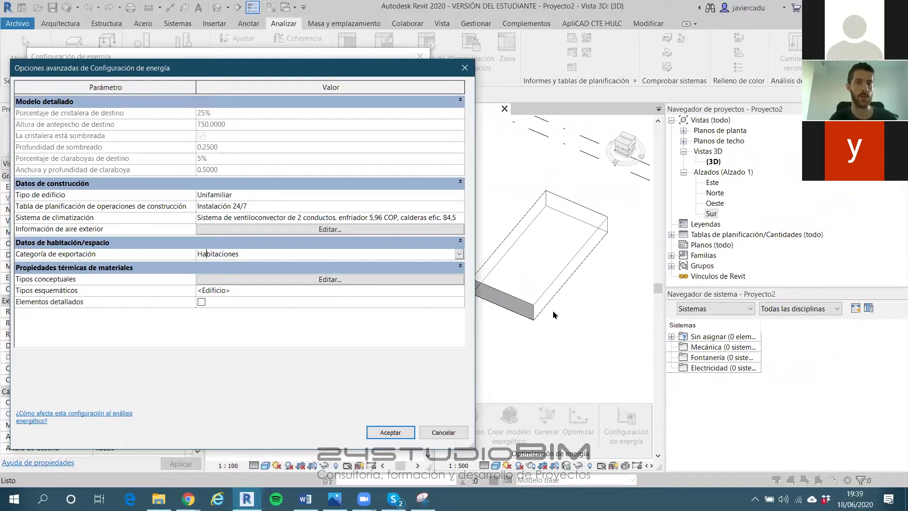
pyautogui.click(458, 255)
pyautogui.click(459, 255)
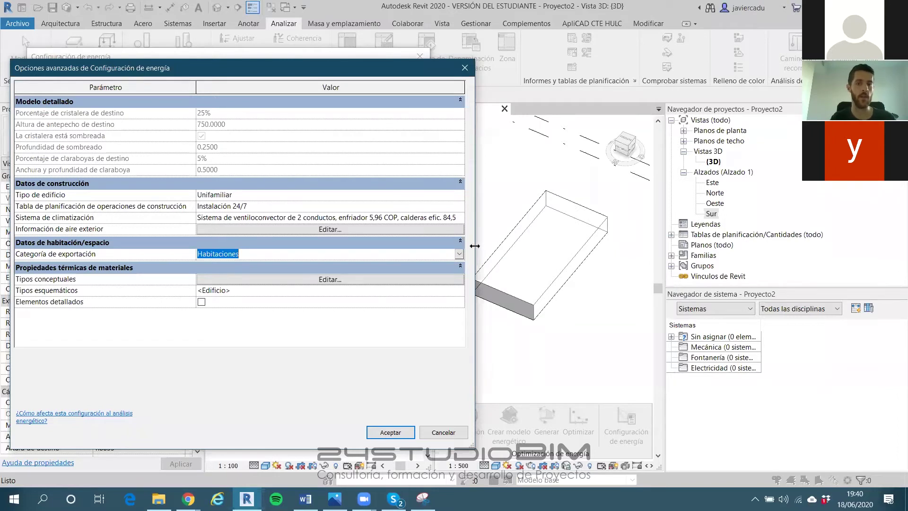
# Open the Tipos conceptuales editor from the advanced energy options and widen its Construcciones column by narrowing Modelo de masa
pyautogui.moveTo(474, 246); pyautogui.dragTo(461, 245)
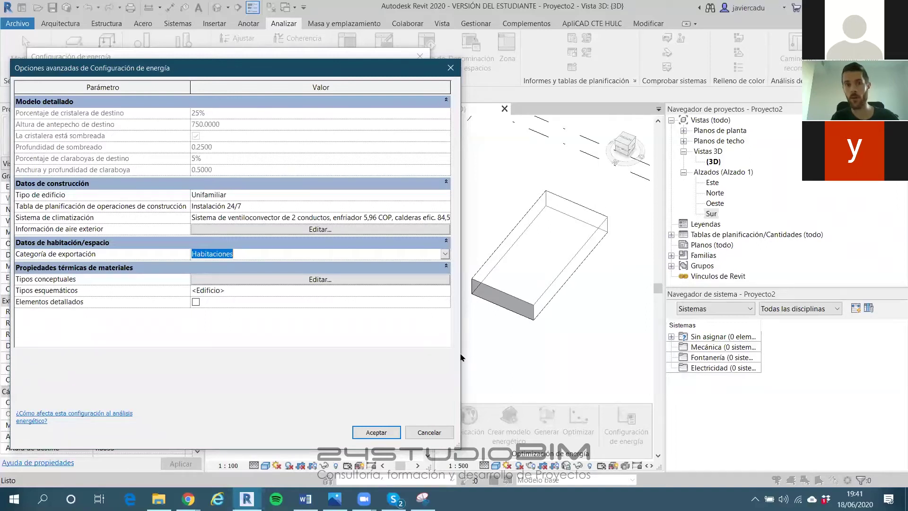
pyautogui.moveTo(359, 72); pyautogui.dragTo(357, 51)
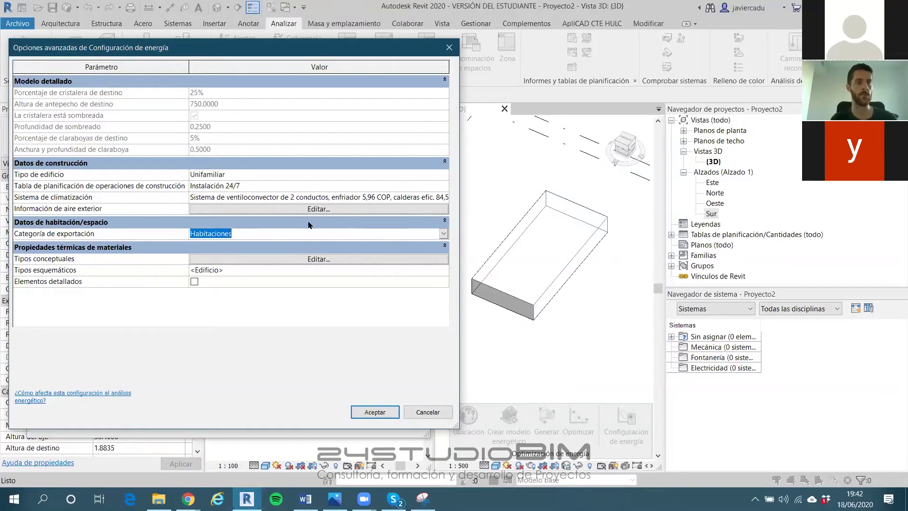
pyautogui.click(293, 263)
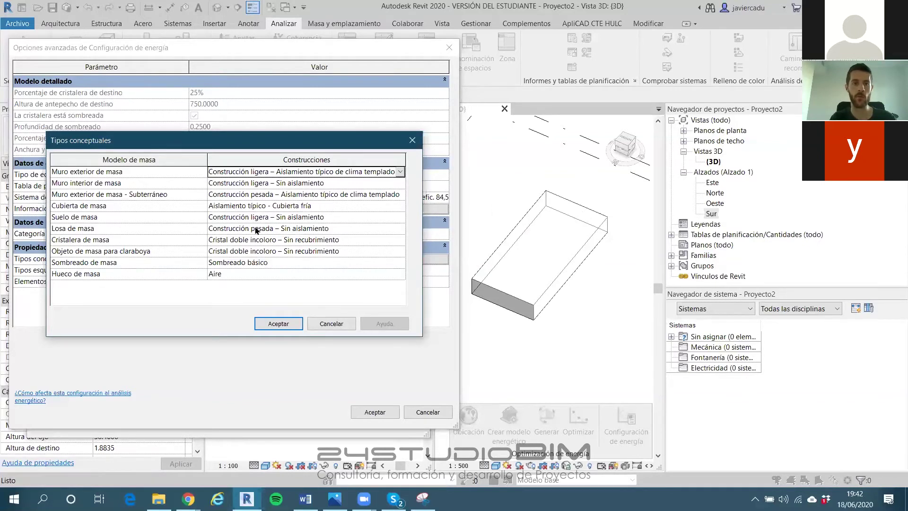
pyautogui.moveTo(207, 157); pyautogui.dragTo(188, 157)
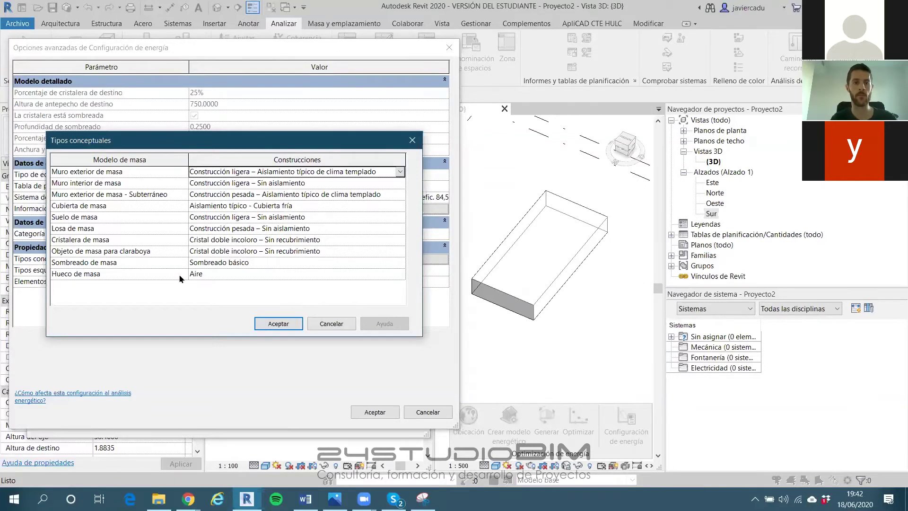
pyautogui.moveTo(188, 158); pyautogui.dragTo(183, 159)
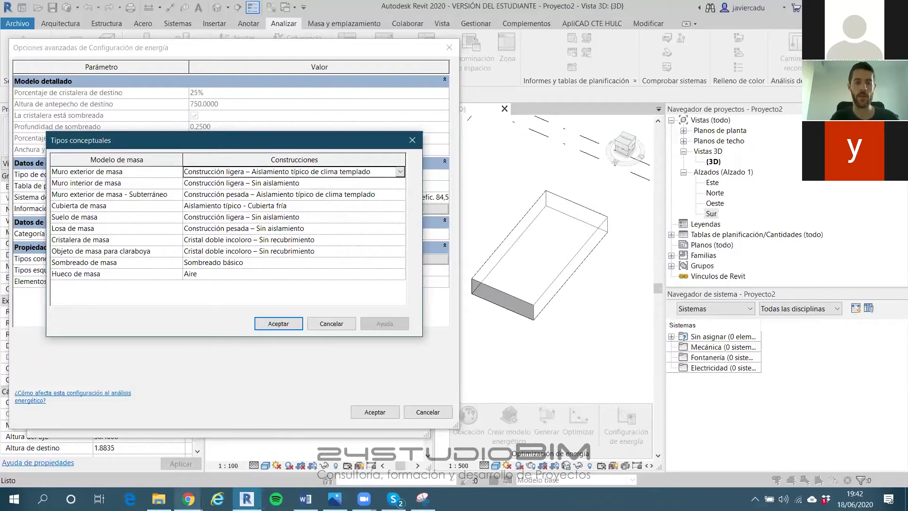
# Switch to Chrome and bring up the Autodesk help article "Propiedades térmicas de materiales - Tipos conceptuales" at its construction tables
pyautogui.click(188, 499)
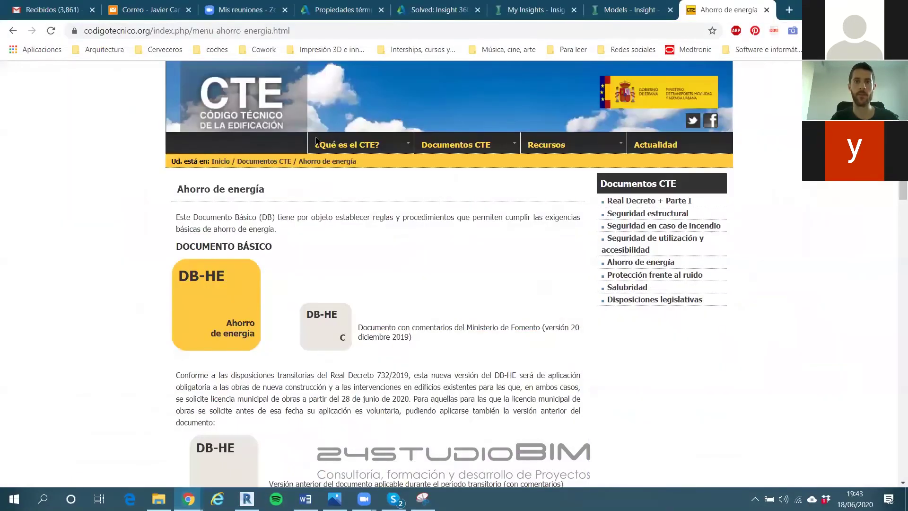
pyautogui.click(124, 450)
pyautogui.click(330, 8)
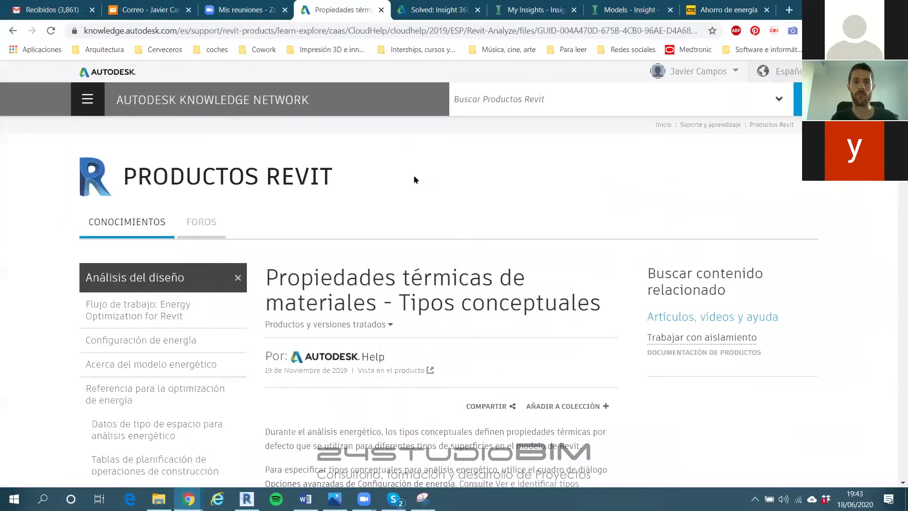
pyautogui.click(410, 32)
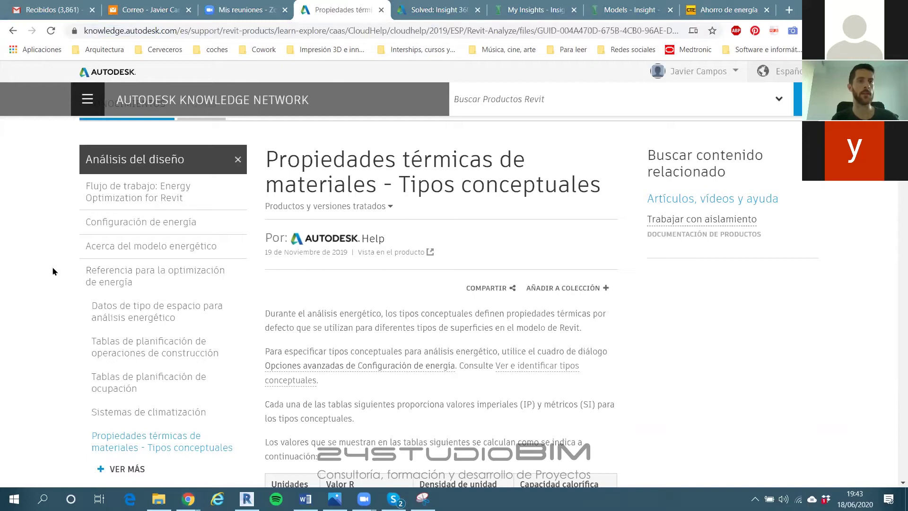
pyautogui.scroll(-10, 349, 266)
pyautogui.scroll(3, 422, 179)
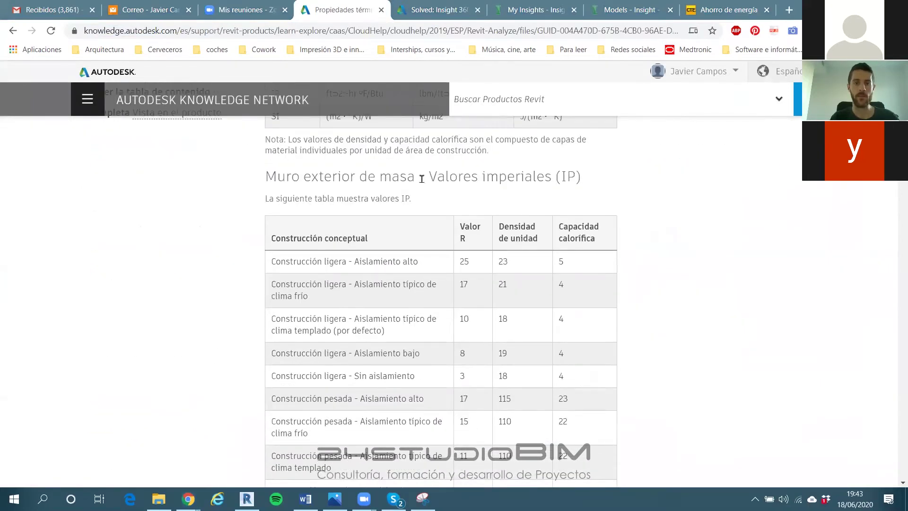
# Compare the imperial (IP) and metric (SI) tables for the exterior mass wall, Muro exterior de masa
pyautogui.scroll(-8, 361, 257)
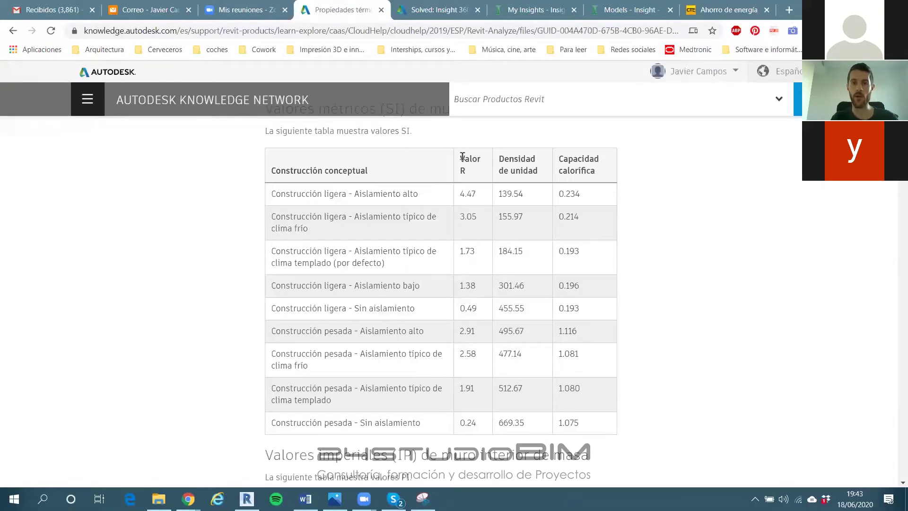
pyautogui.scroll(7, 461, 179)
pyautogui.scroll(2, 454, 202)
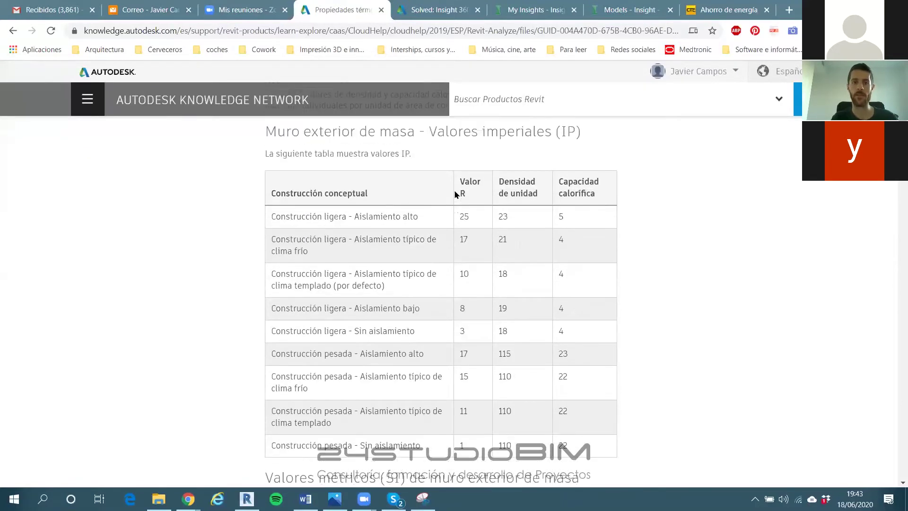
pyautogui.scroll(-3, 496, 195)
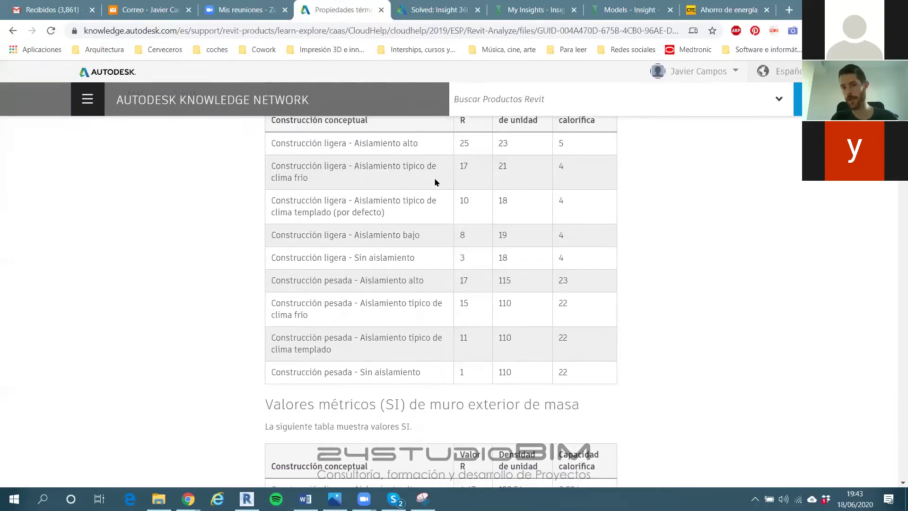
pyautogui.scroll(1, 442, 190)
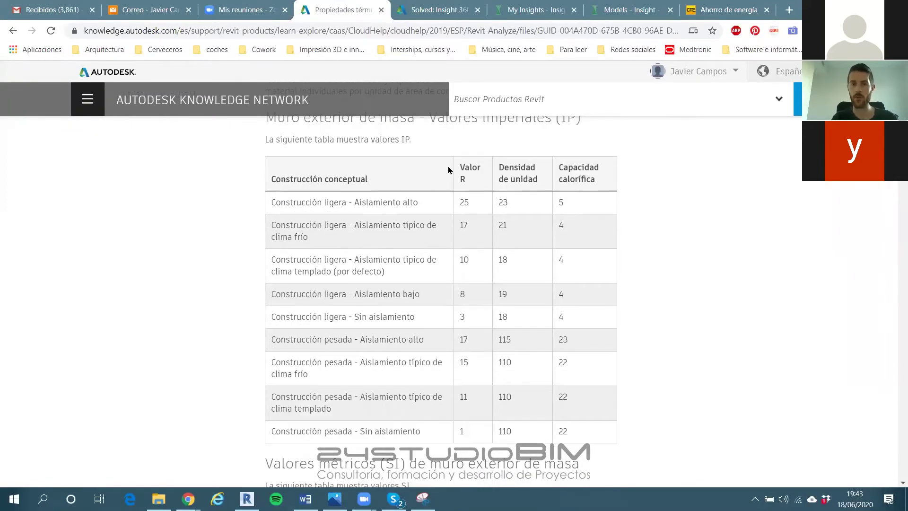
pyautogui.scroll(1, 454, 173)
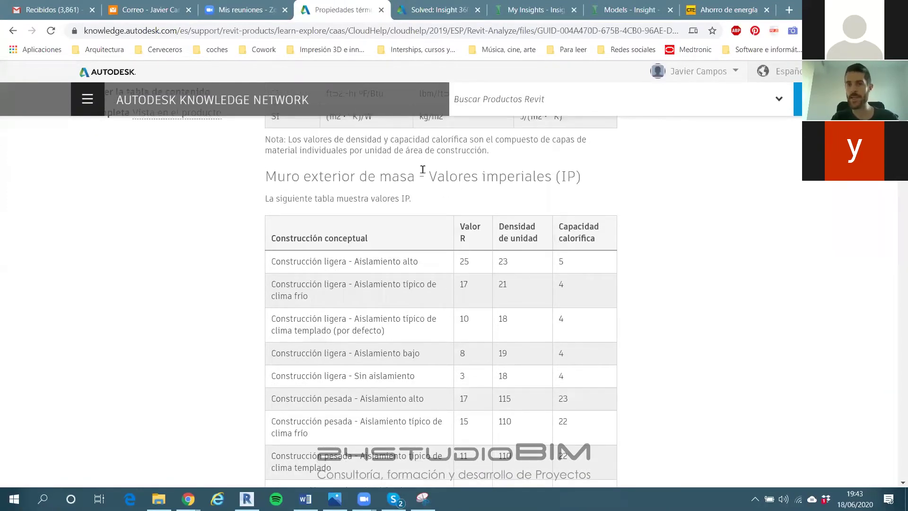
# Examine the Unidades table in the help article, focusing on the SI row and its Valor R unit
pyautogui.scroll(2, 444, 153)
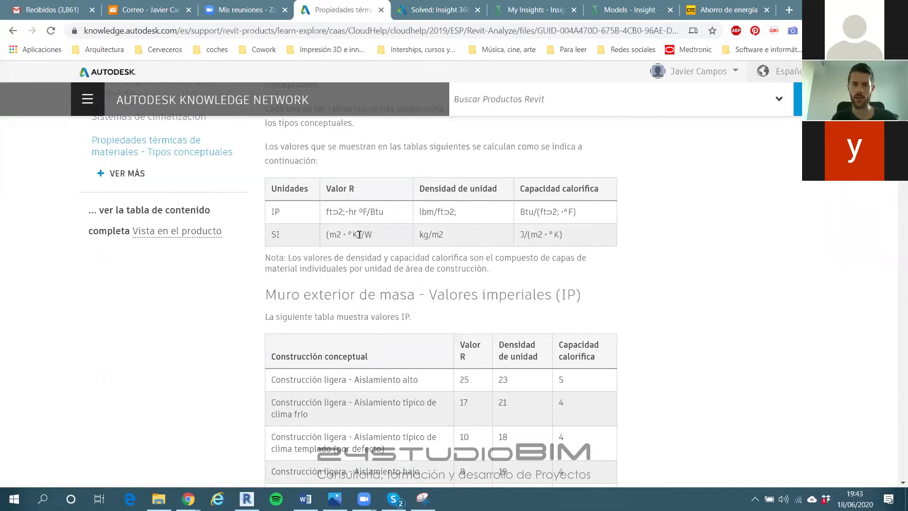
pyautogui.moveTo(359, 212); pyautogui.dragTo(363, 212)
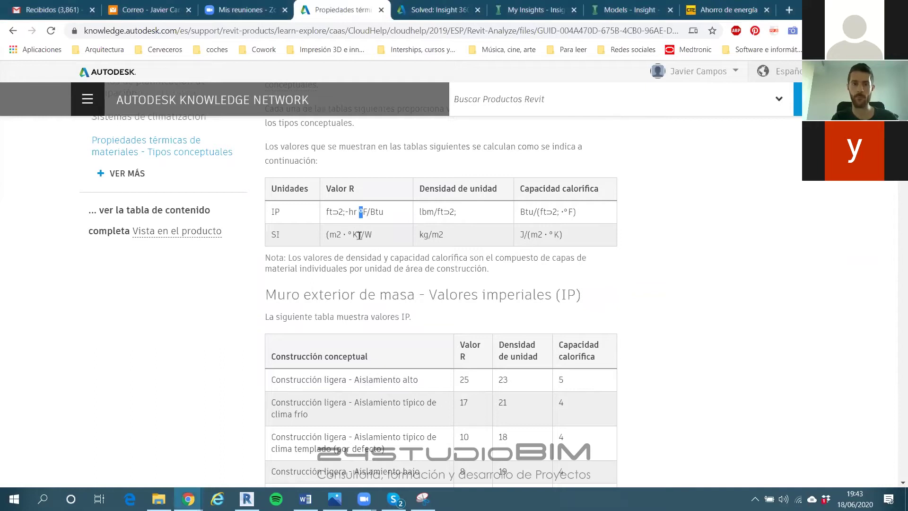
pyautogui.click(278, 234)
pyautogui.moveTo(271, 234); pyautogui.dragTo(276, 235)
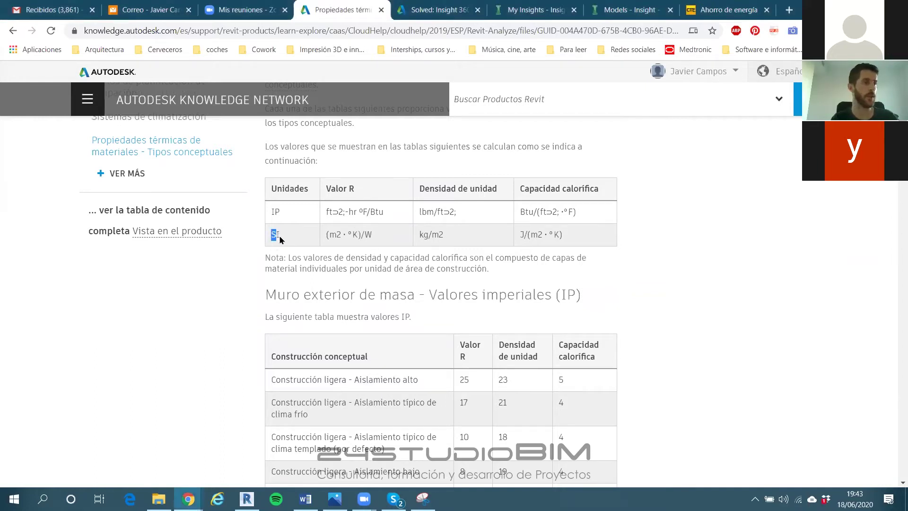
pyautogui.doubleClick(274, 234)
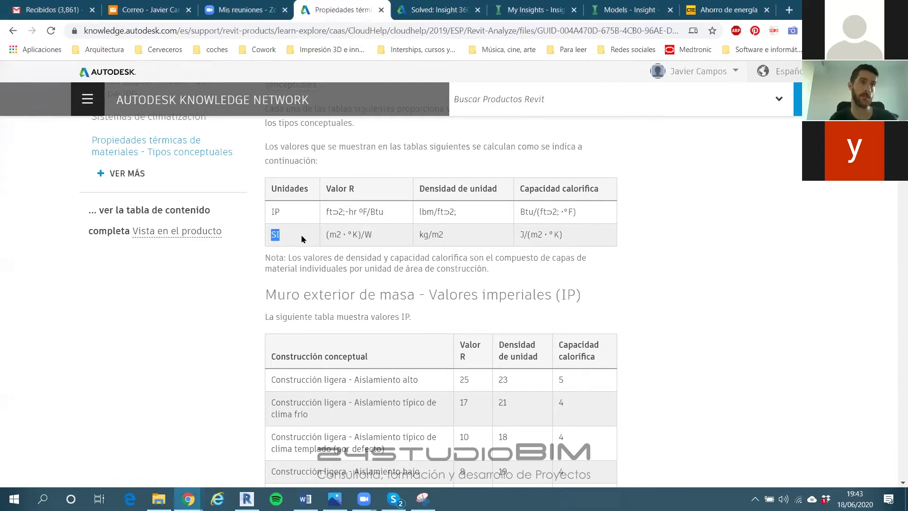
pyautogui.moveTo(269, 238); pyautogui.dragTo(306, 247)
pyautogui.click(289, 240)
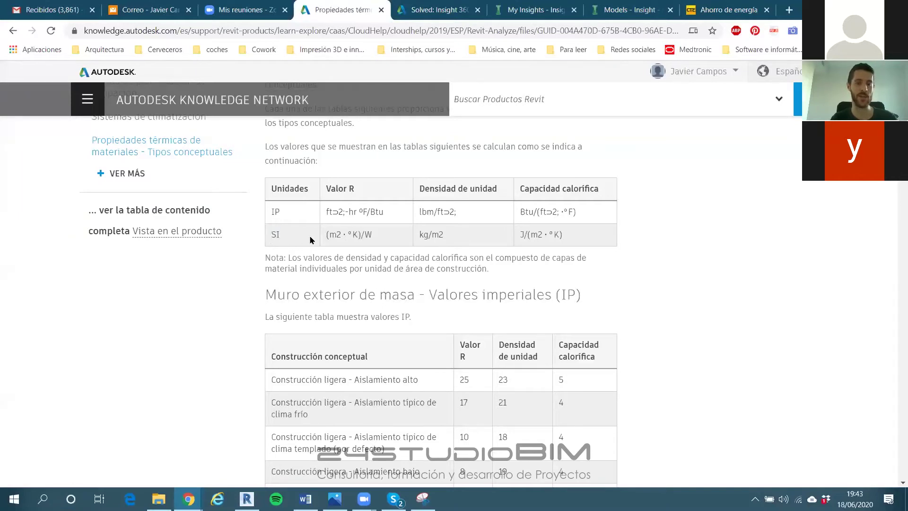
pyautogui.doubleClick(288, 237)
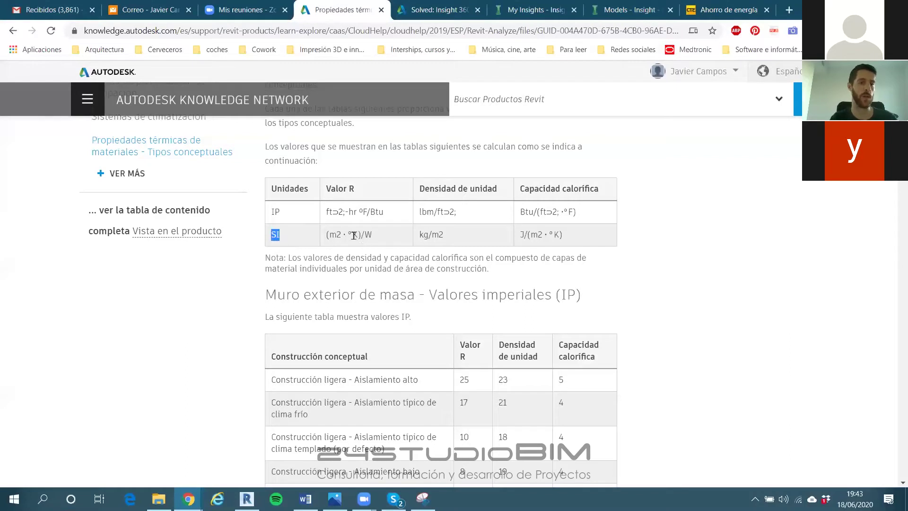
pyautogui.moveTo(362, 236); pyautogui.dragTo(377, 238)
pyautogui.click(370, 236)
# Review Valor R, density and heat capacity in the metric (SI) table for exterior mass wall constructions
pyautogui.scroll(-8, 368, 220)
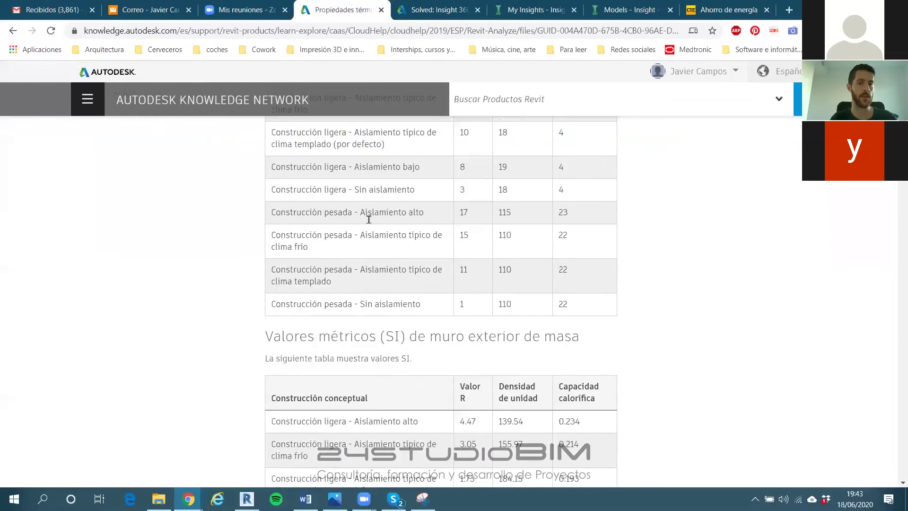
pyautogui.scroll(-3, 368, 219)
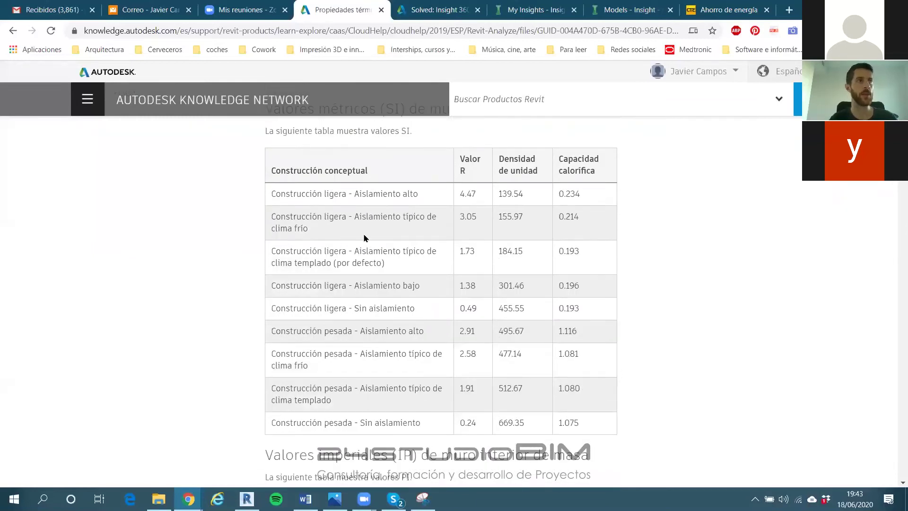
pyautogui.scroll(1, 364, 267)
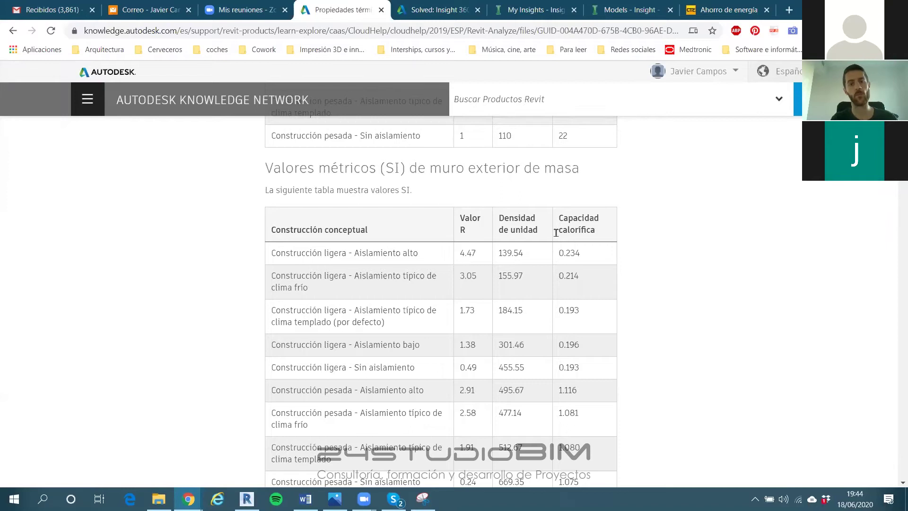
pyautogui.scroll(-1, 499, 245)
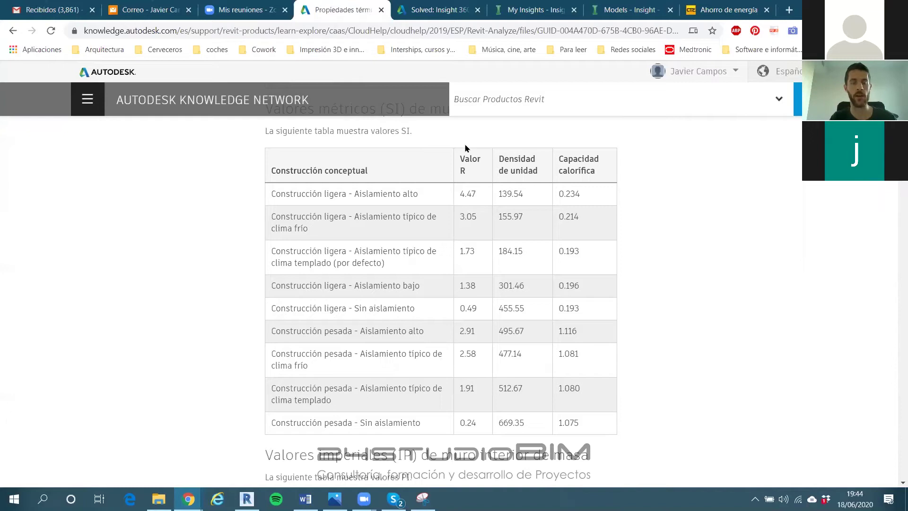
# Switch to Photos, go through the reference images to AjusteTiposConceptualesCTEZonaD.JPG and enlarge its table of CTE Zona D equivalences
pyautogui.click(334, 499)
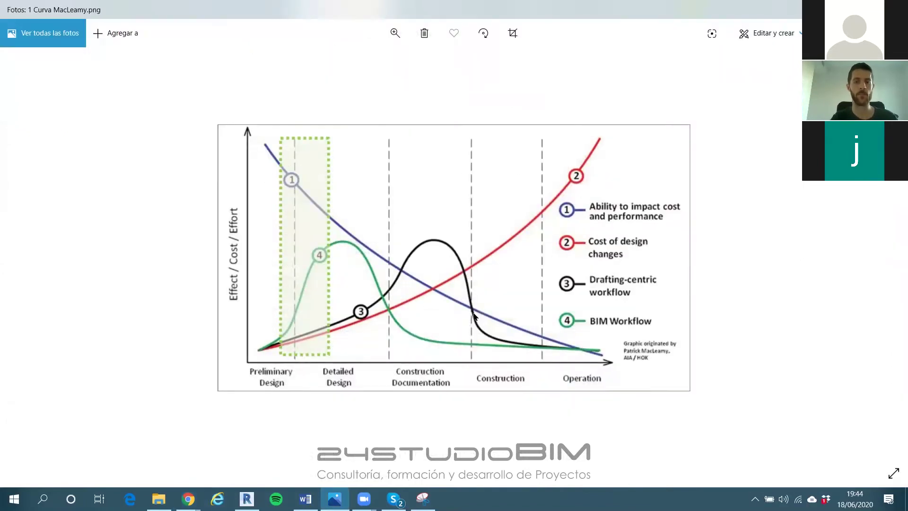
pyautogui.press('Right')
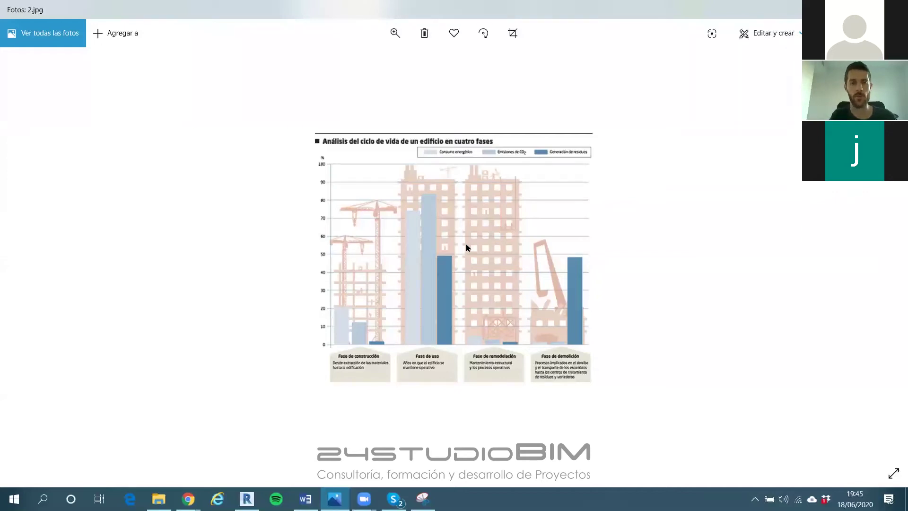
pyautogui.press('Right')
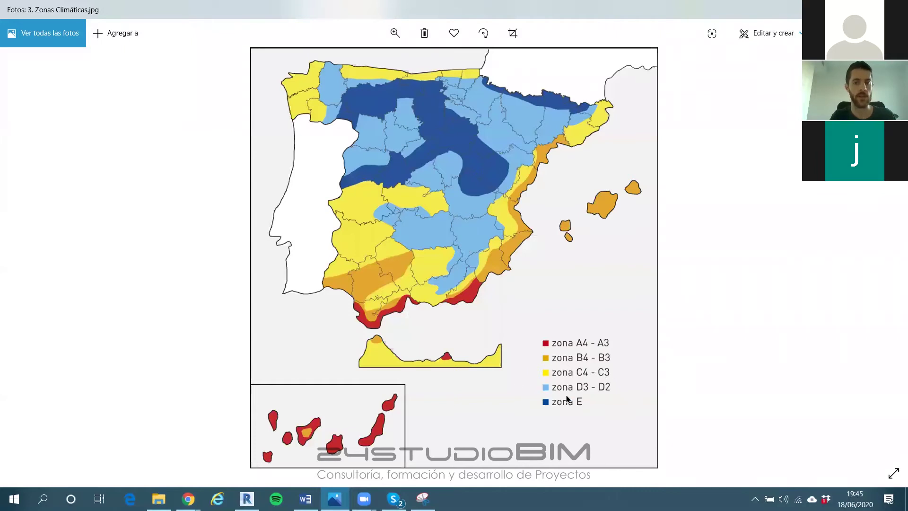
pyautogui.press('Right')
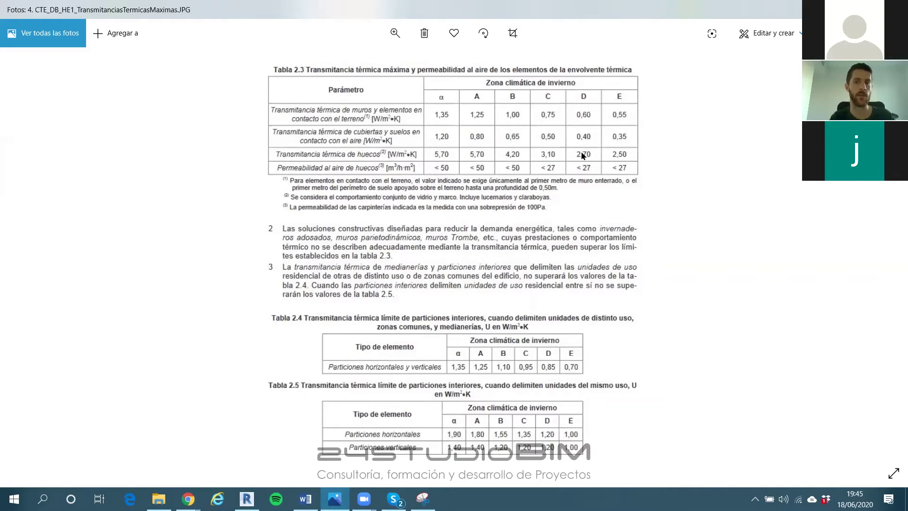
pyautogui.press('Right')
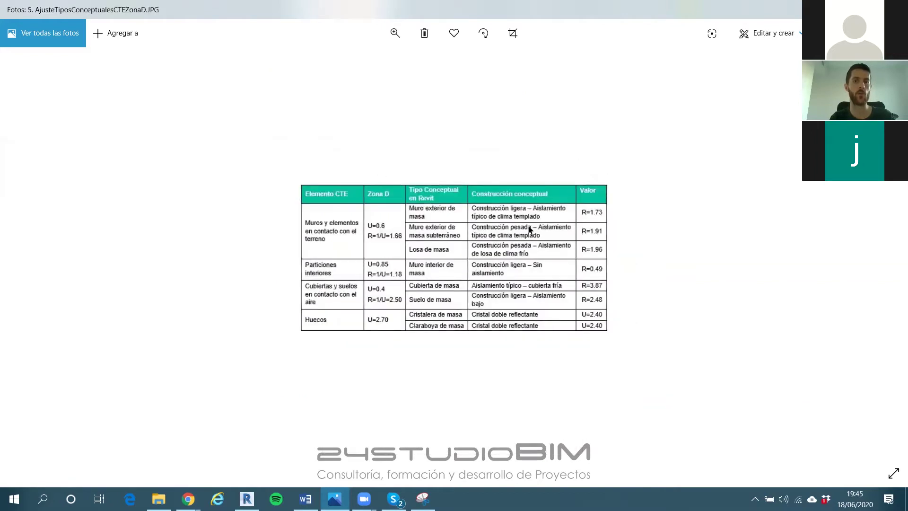
pyautogui.scroll(2, 538, 251)
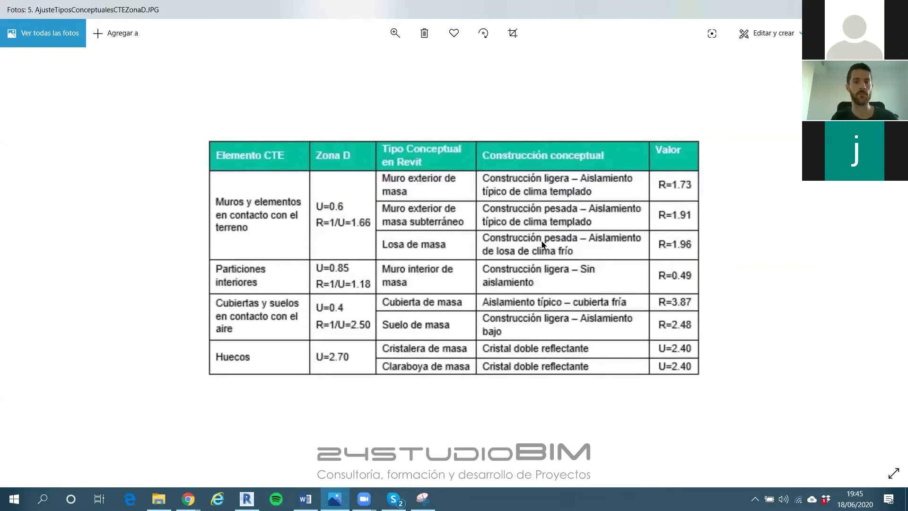
pyautogui.scroll(1, 543, 244)
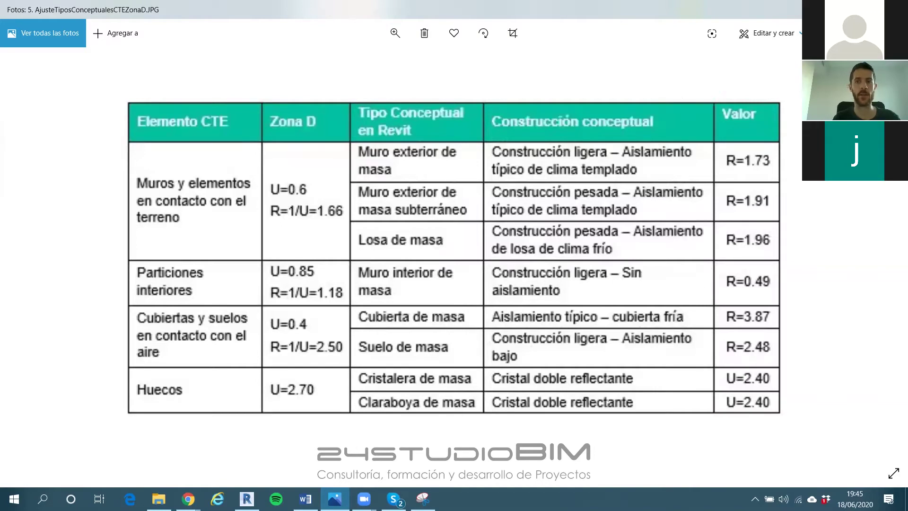
# Compare the CTE Zona D table with the help article's SI wall table, moving the Photos window down out of the way
pyautogui.doubleClick(789, 13)
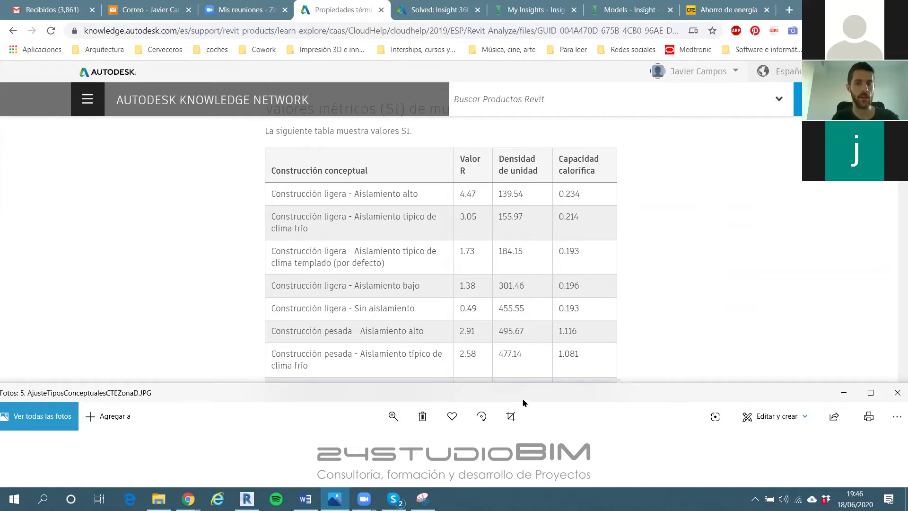
pyautogui.moveTo(523, 392); pyautogui.dragTo(493, 167)
pyautogui.doubleClick(493, 167)
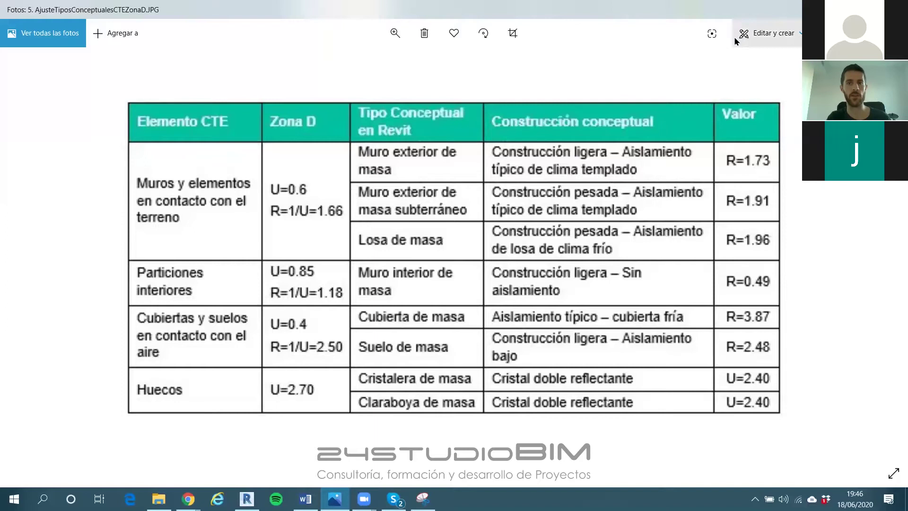
pyautogui.moveTo(727, 9); pyautogui.dragTo(746, 438)
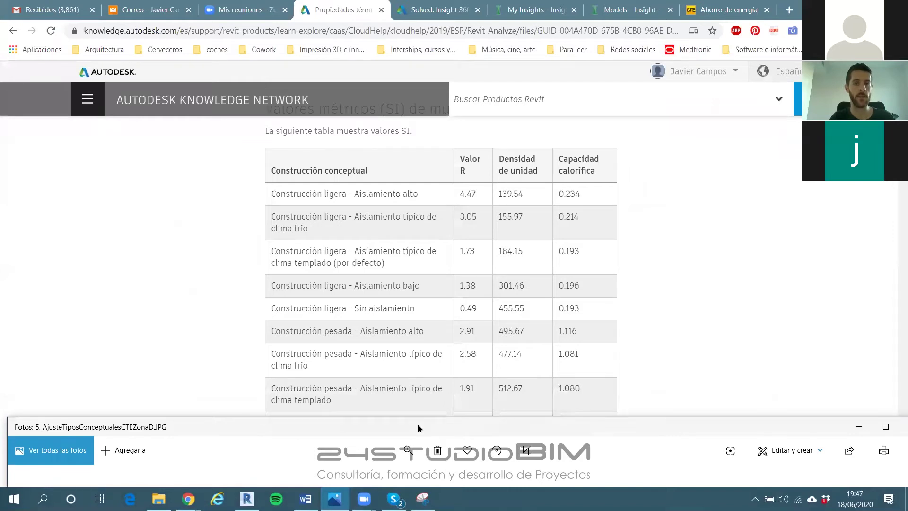
pyautogui.moveTo(418, 428); pyautogui.dragTo(403, 480)
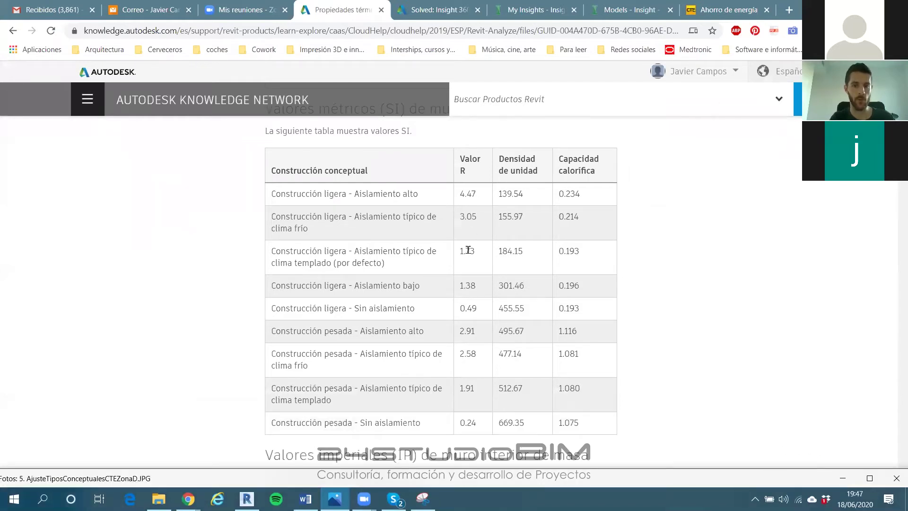
# Return from the help article to Revit and place the CTE Zona D reference image beside the Tipos conceptuales dialog for comparison
pyautogui.scroll(2, 401, 235)
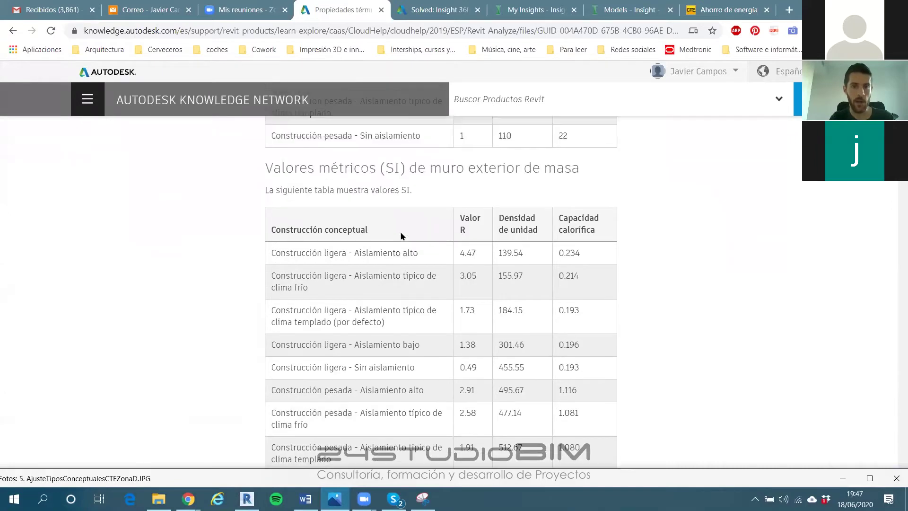
pyautogui.scroll(-2, 402, 235)
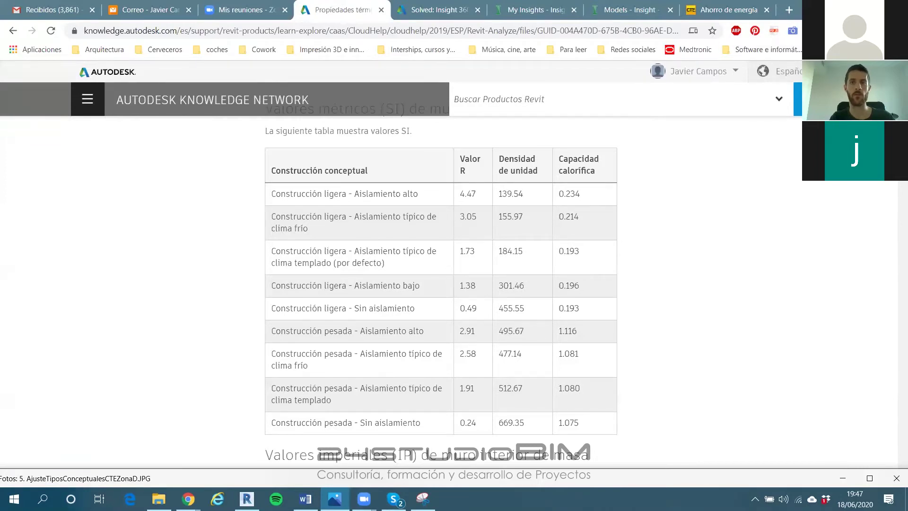
pyautogui.click(843, 7)
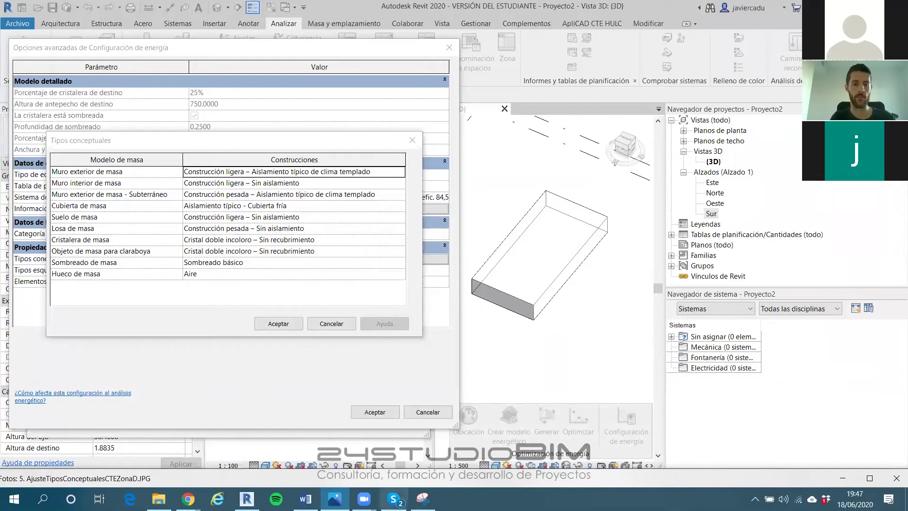
pyautogui.click(335, 499)
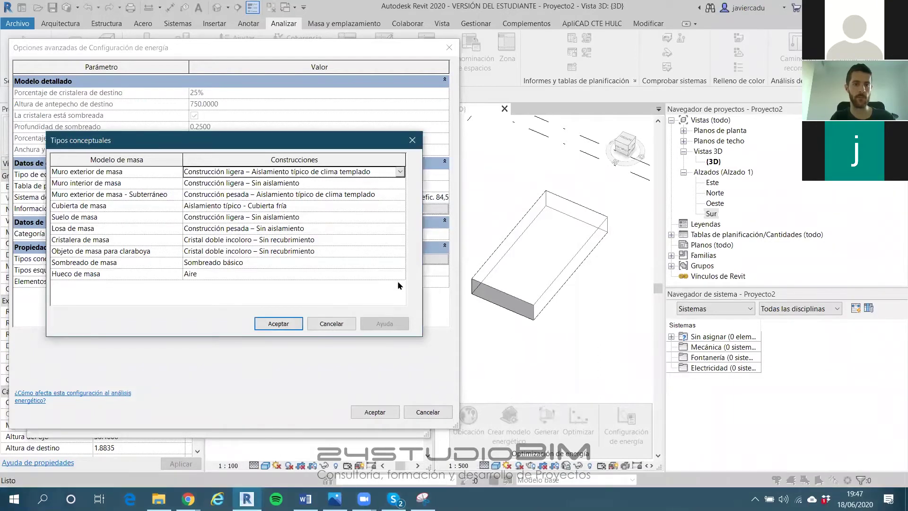
pyautogui.click(335, 499)
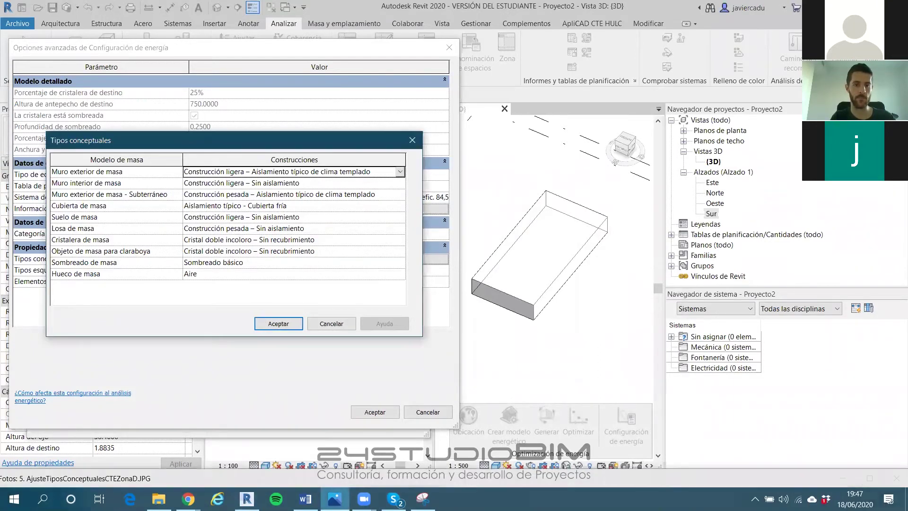
pyautogui.click(334, 498)
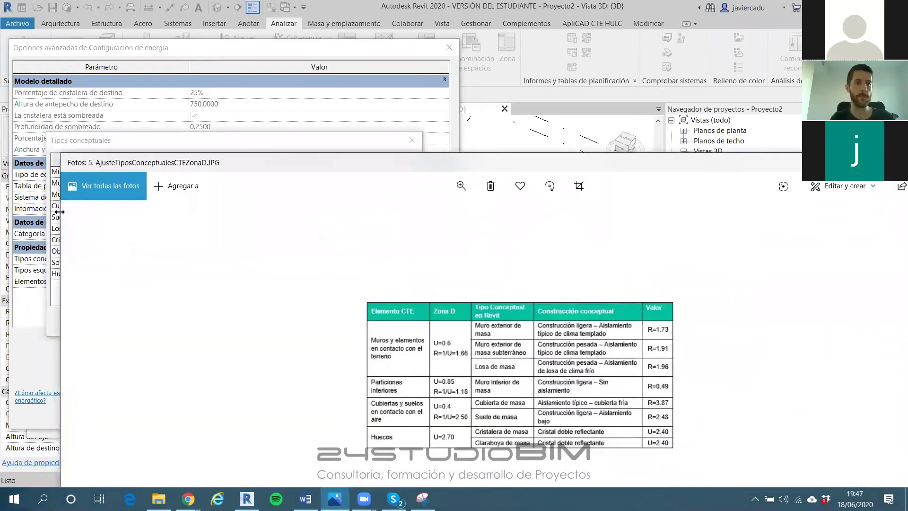
pyautogui.moveTo(59, 212); pyautogui.dragTo(683, 212)
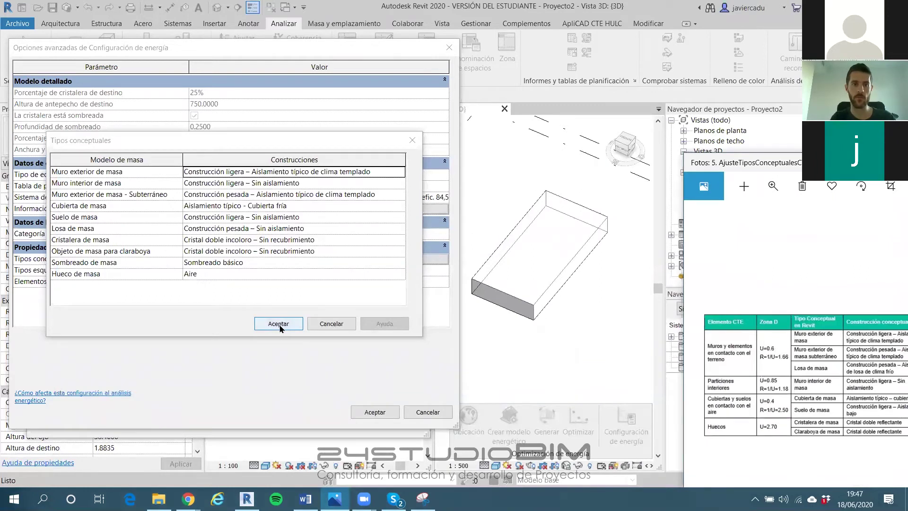
pyautogui.moveTo(728, 152); pyautogui.dragTo(640, 110)
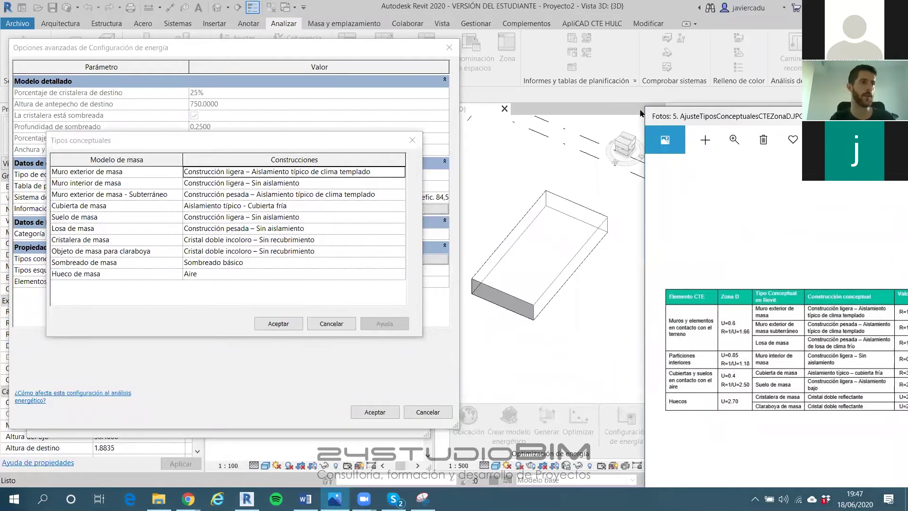
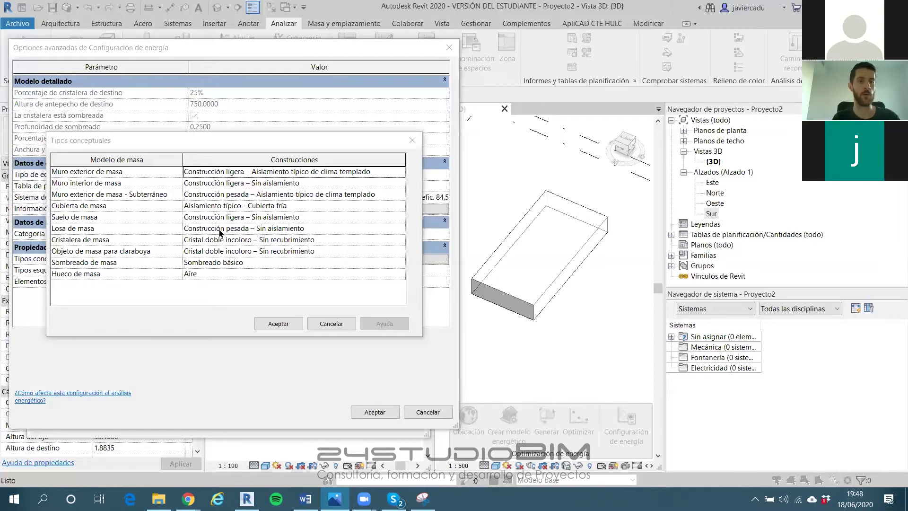
# Set Losa de masa to Construcción pesada - Aislamiento de losa de clima frío, and Cristalera and Claraboya to Cristal doble - Reflectante, accepting the conceptual types
pyautogui.click(401, 229)
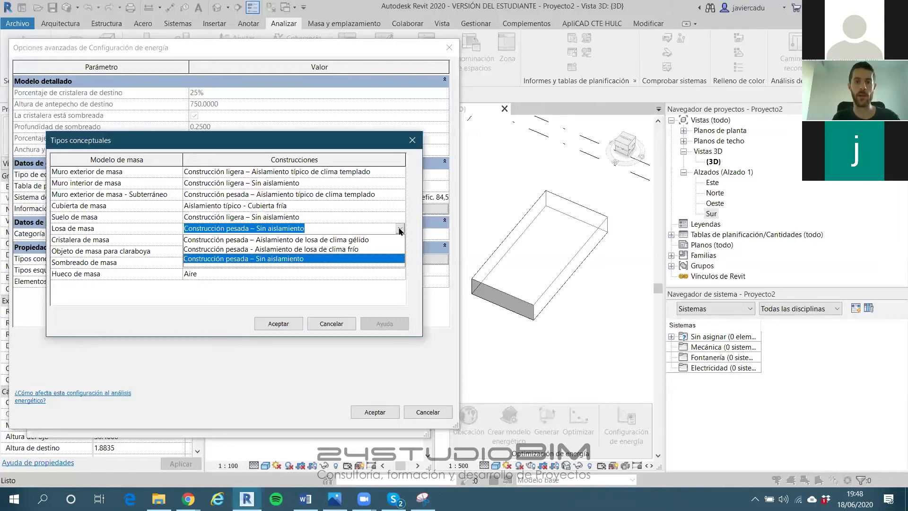
pyautogui.click(324, 249)
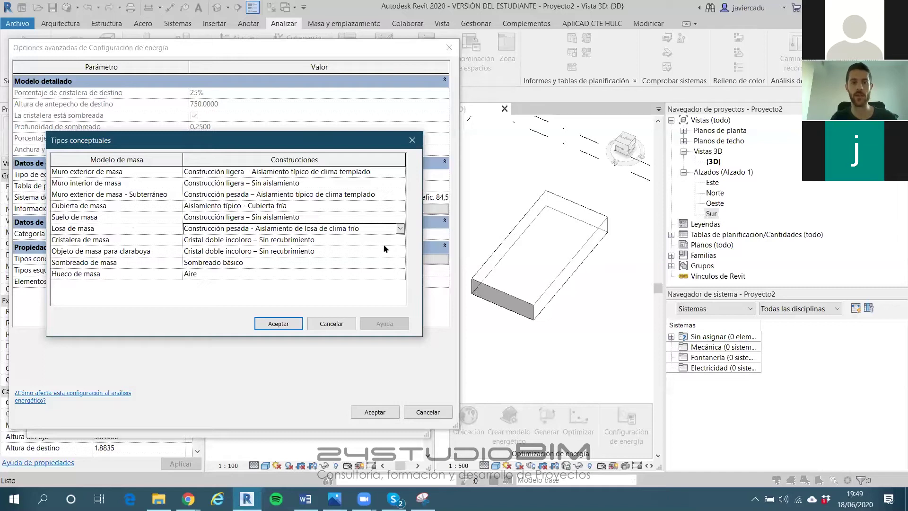
pyautogui.click(400, 243)
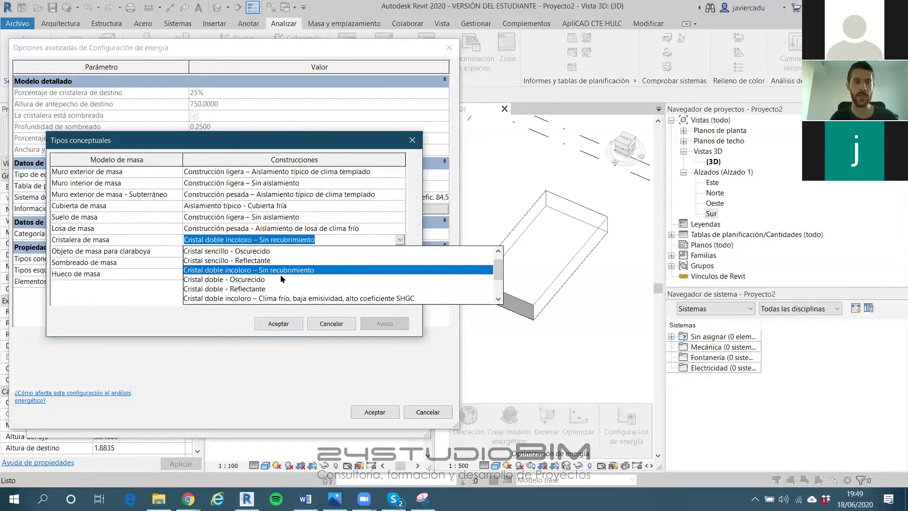
pyautogui.click(262, 289)
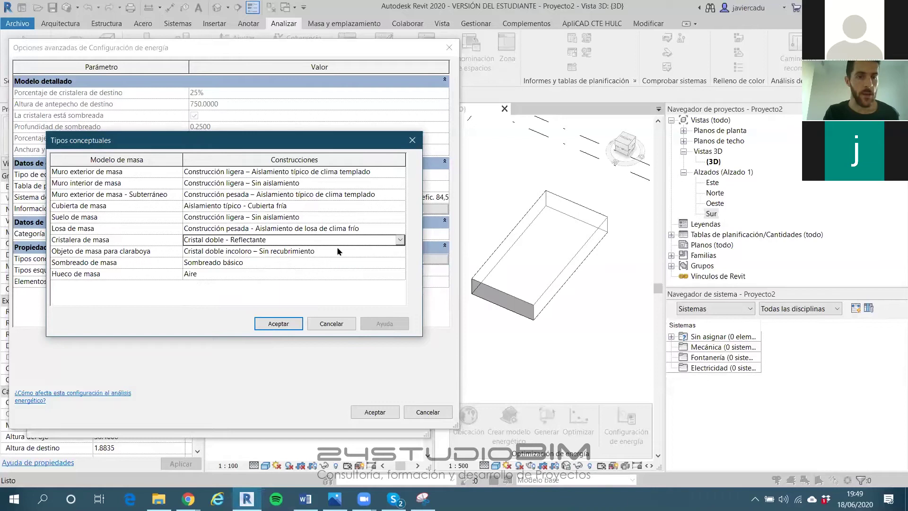
pyautogui.click(399, 251)
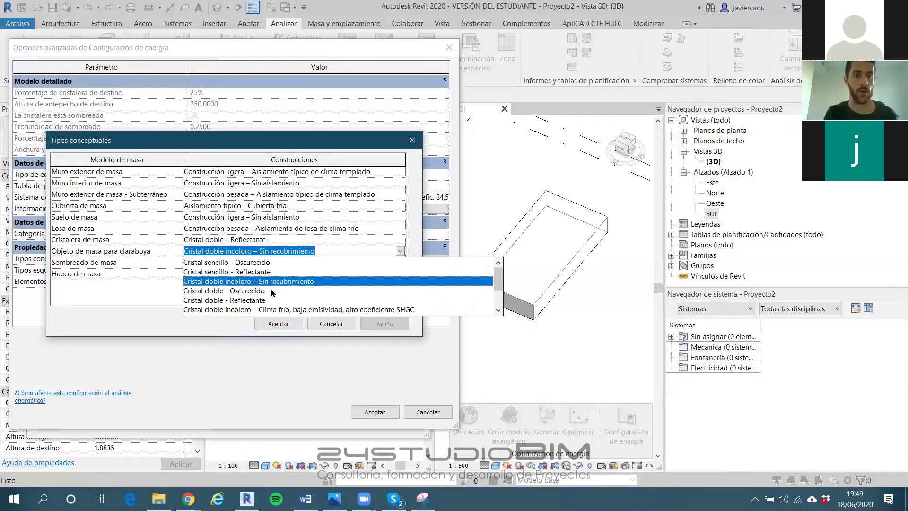
pyautogui.click(258, 299)
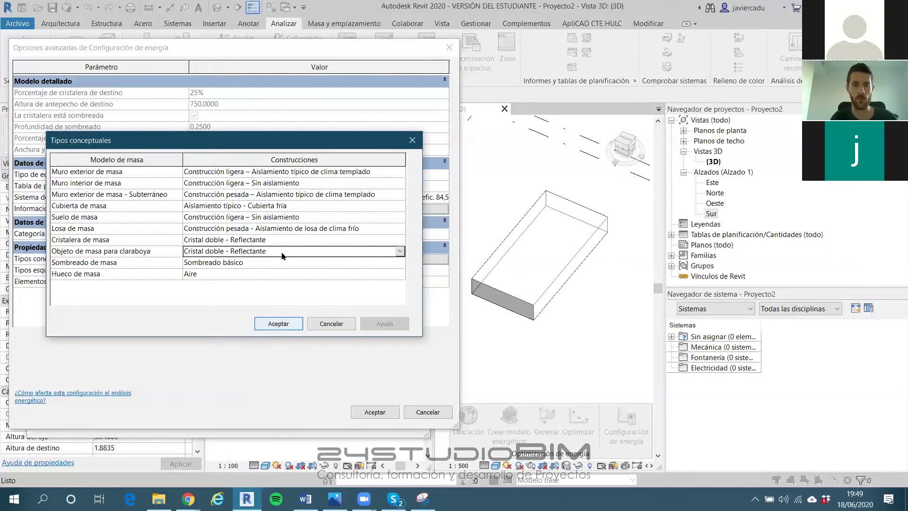
pyautogui.click(279, 324)
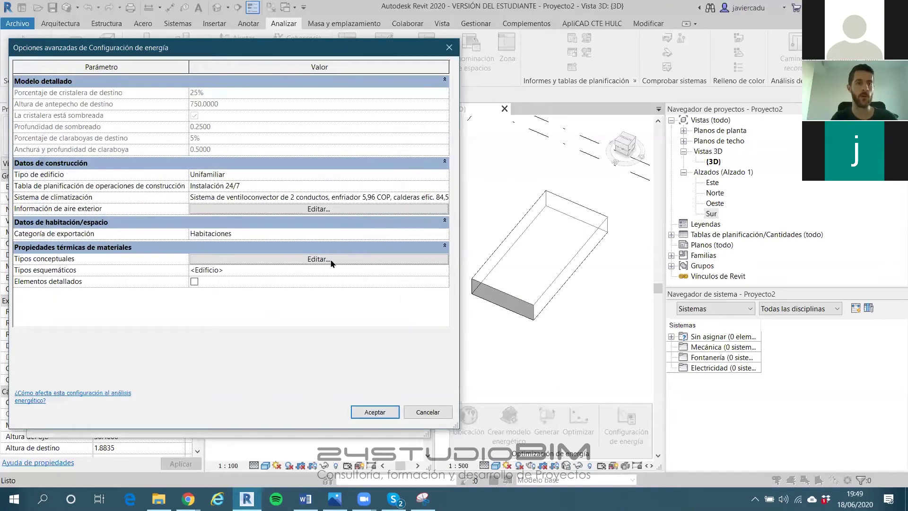
# Accept the advanced energy options, recheck them once, and confirm the whole energy configuration
pyautogui.click(374, 412)
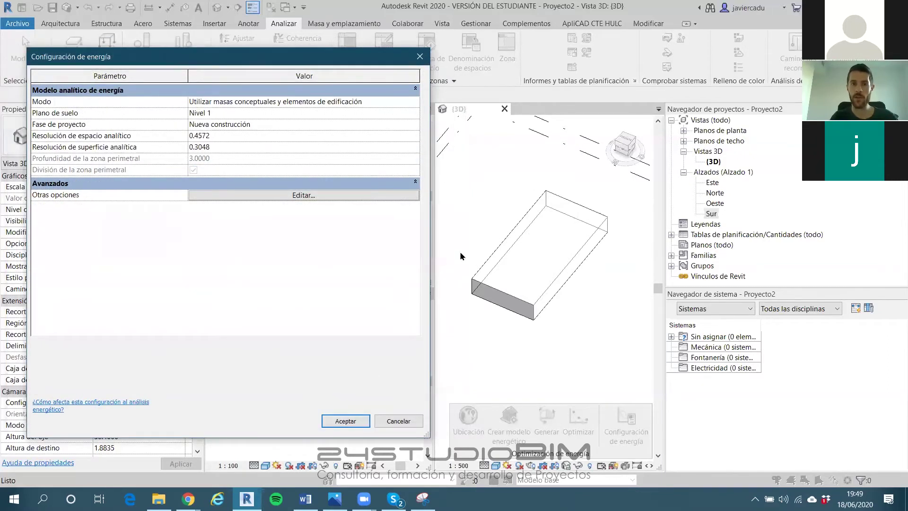
pyautogui.click(302, 195)
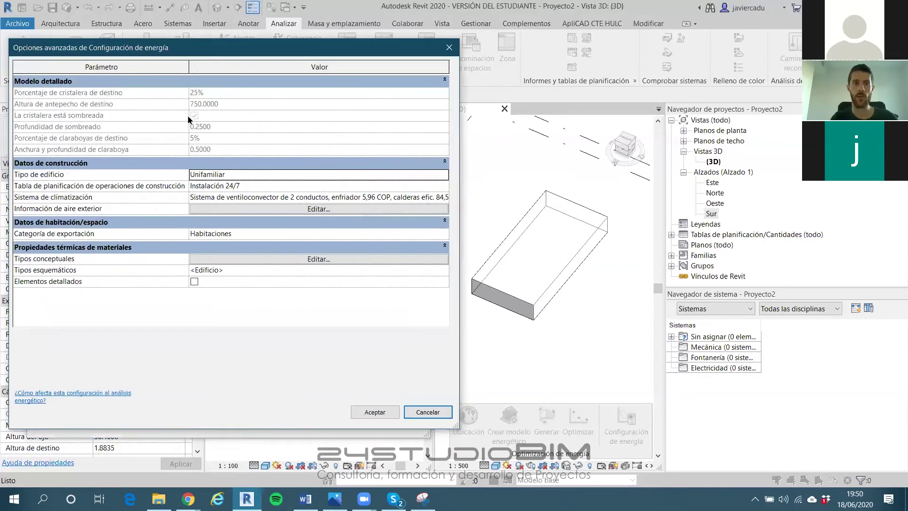
pyautogui.click(379, 415)
pyautogui.click(360, 423)
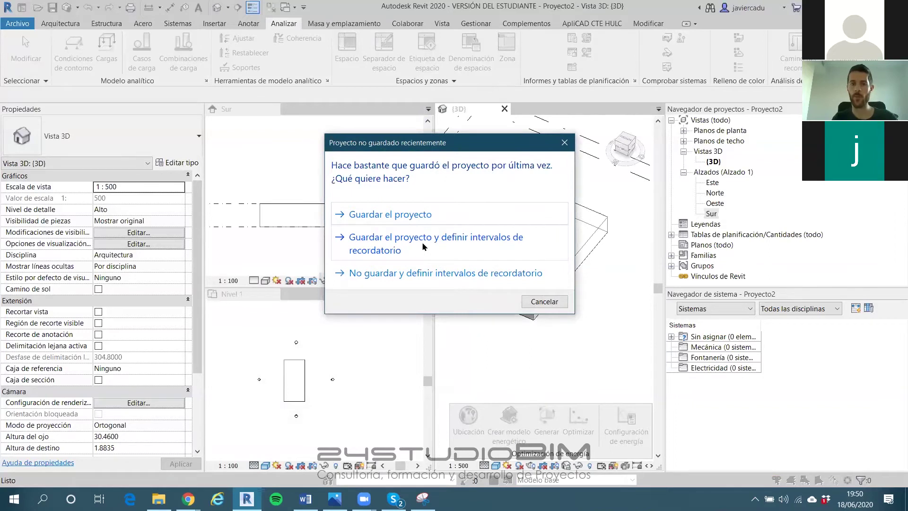
# Start saving the project and choose the Webinar sostenibilidad folder inside CLASES, AULA VIRTUAL as its location
pyautogui.click(409, 220)
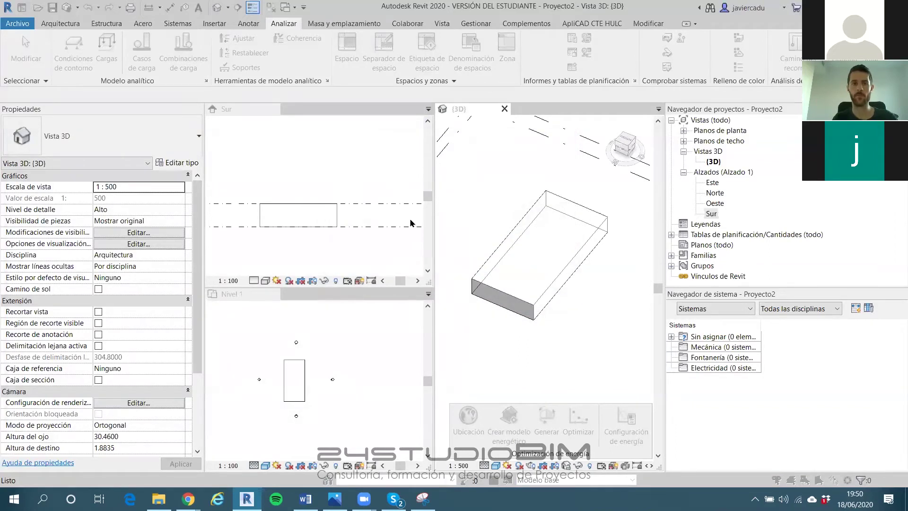
pyautogui.click(341, 279)
pyautogui.doubleClick(400, 225)
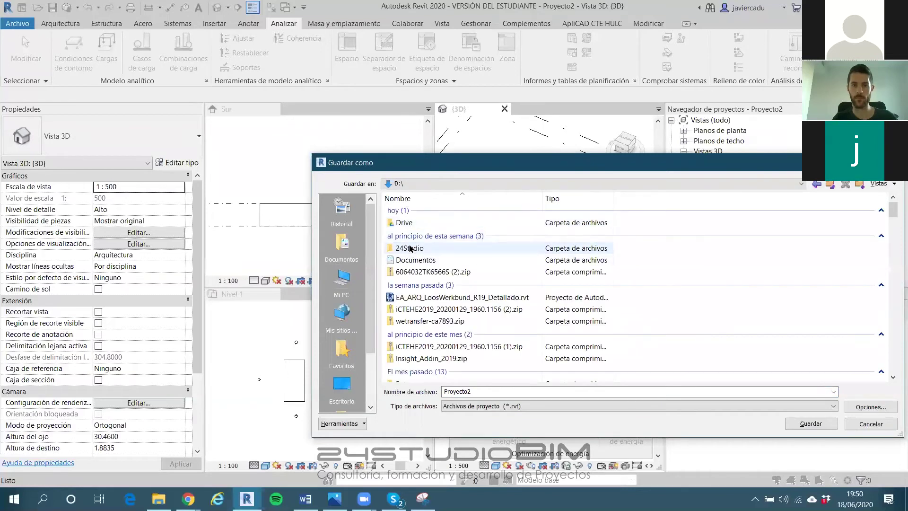
pyautogui.doubleClick(413, 260)
pyautogui.doubleClick(413, 247)
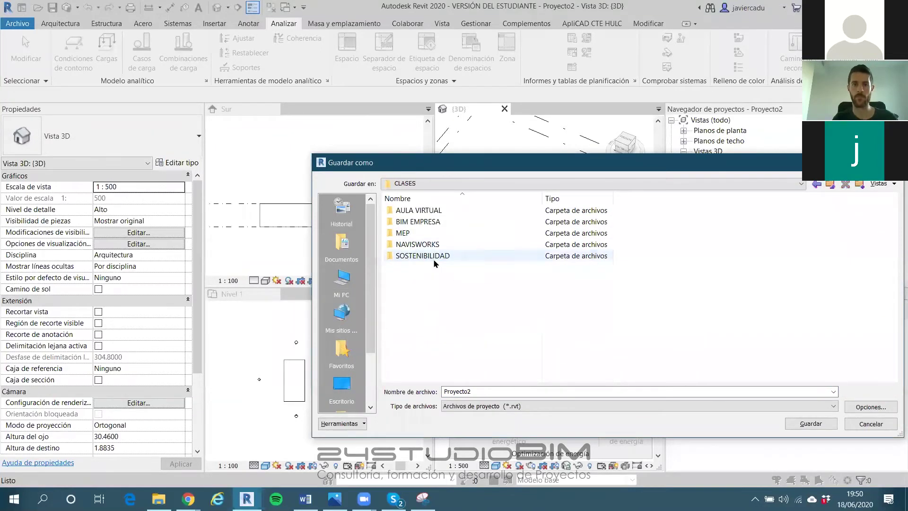
pyautogui.doubleClick(416, 256)
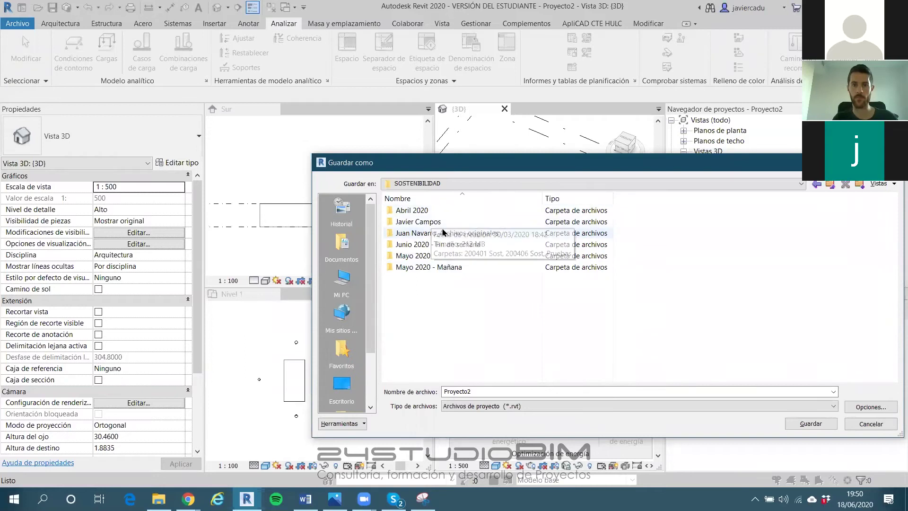
pyautogui.click(830, 183)
pyautogui.click(423, 198)
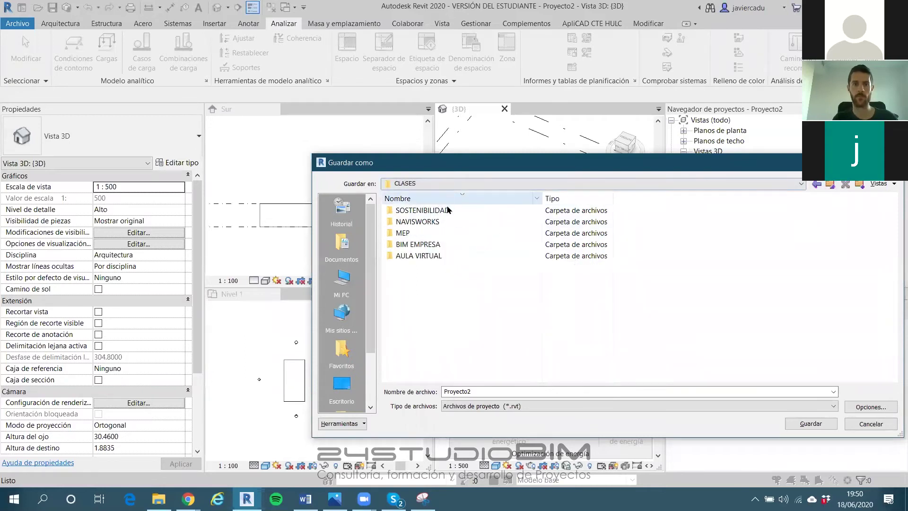
pyautogui.click(436, 198)
pyautogui.doubleClick(433, 210)
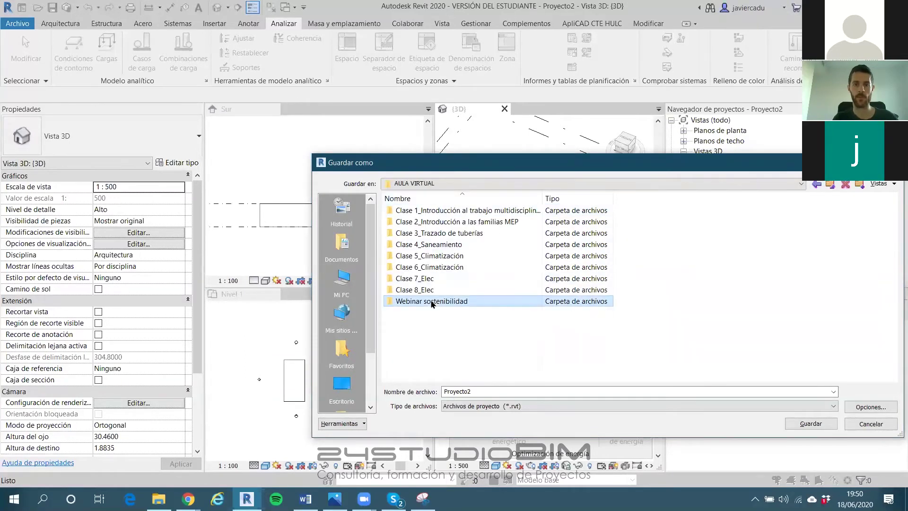
pyautogui.doubleClick(428, 301)
# Name the project file 24S_Vivienda_200m2 and save it
pyautogui.click(522, 392)
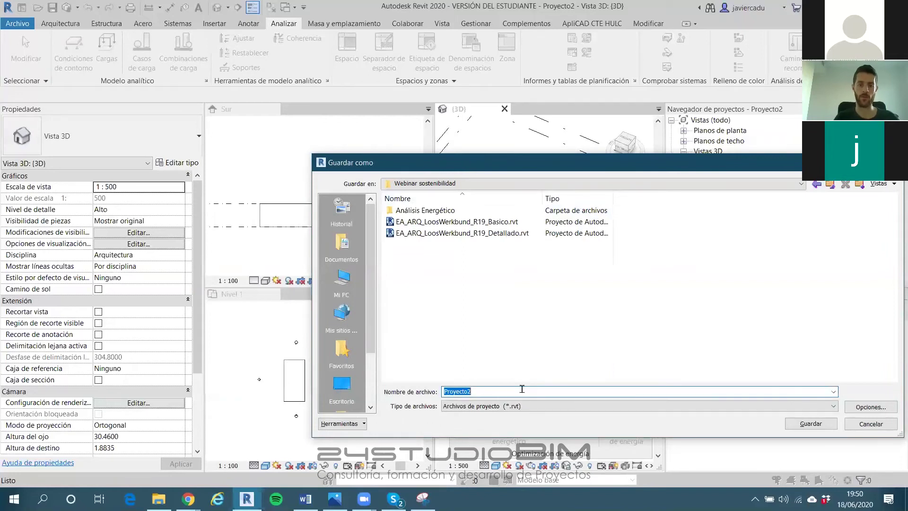
pyautogui.write('24S')
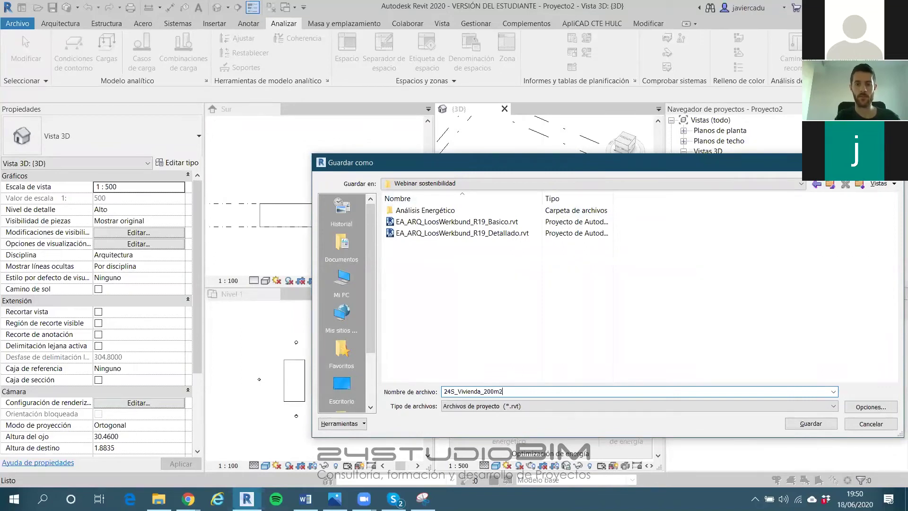
pyautogui.write('_Vivienda_200m2')
pyautogui.press('Return')
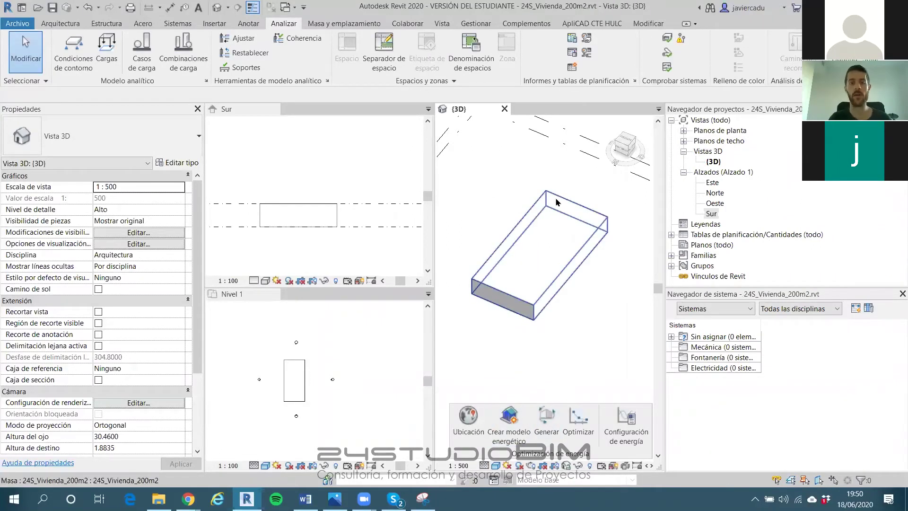
# Try to create the analytical energy model from the house mass
pyautogui.keyDown('shift'); pyautogui.moveTo(573, 204); pyautogui.dragTo(533, 215, button='middle'); pyautogui.keyUp('shift')
pyautogui.scroll(-2, 529, 193)
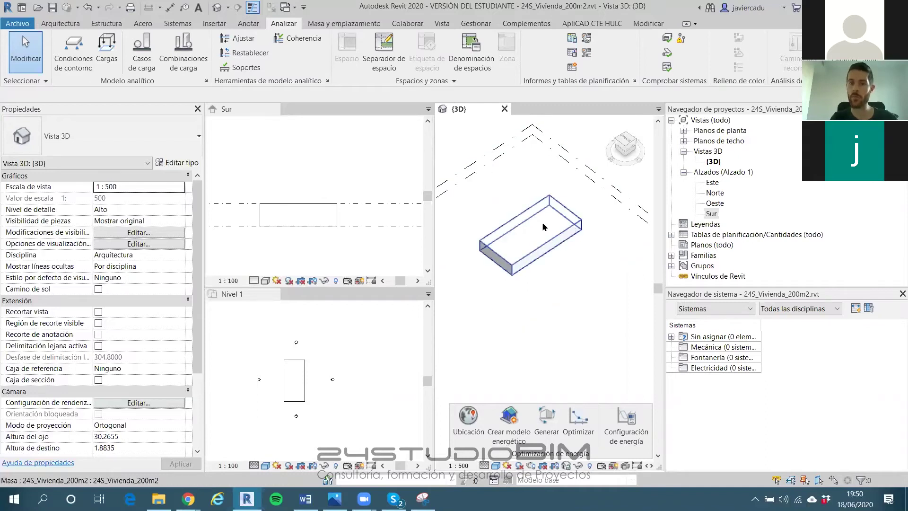
pyautogui.scroll(1, 521, 234)
pyautogui.click(507, 425)
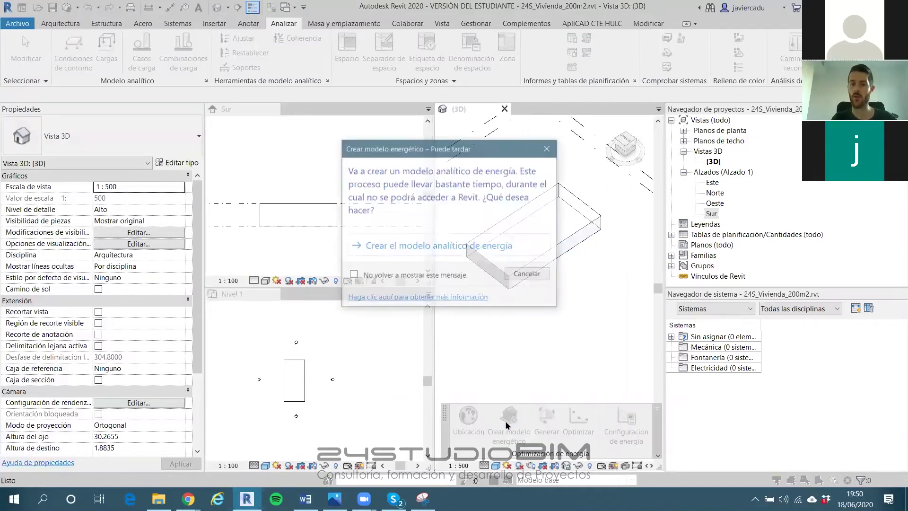
pyautogui.click(448, 246)
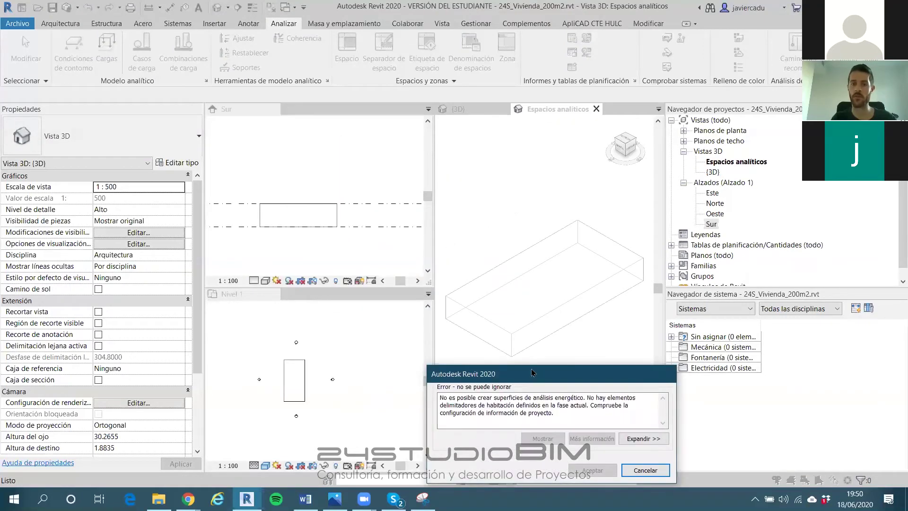
pyautogui.moveTo(538, 375); pyautogui.dragTo(419, 93)
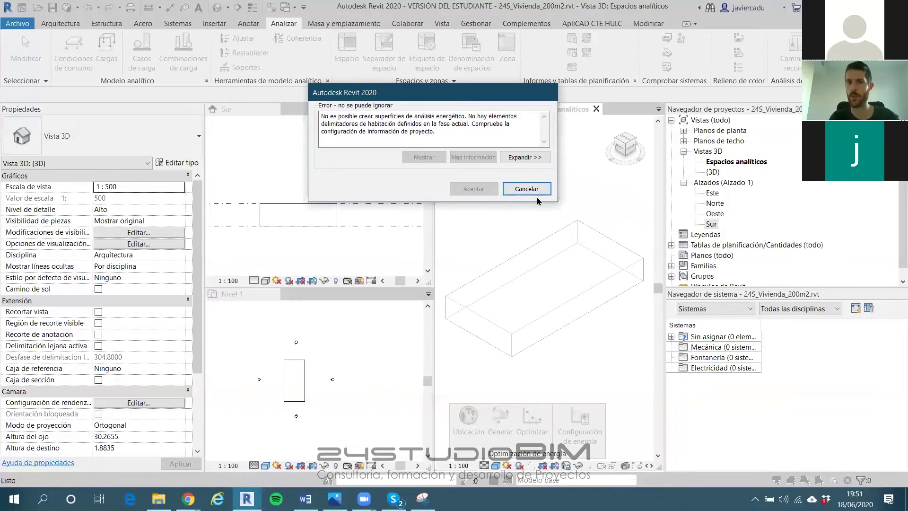
pyautogui.click(524, 190)
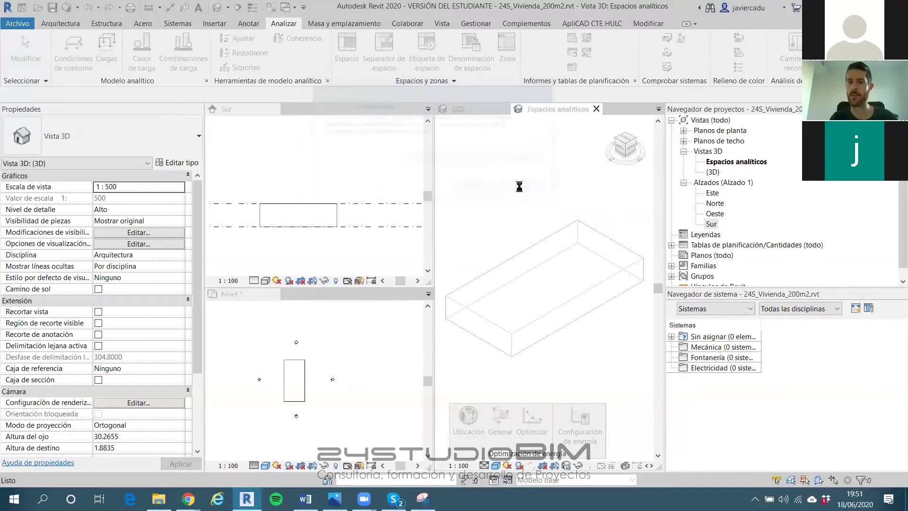
pyautogui.click(525, 263)
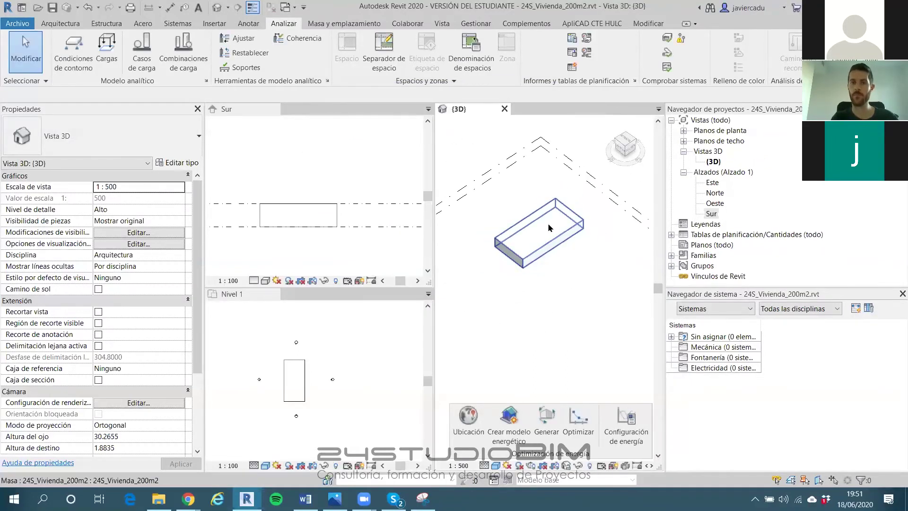
# Assign a mass floor at Nivel 1 to the house mass
pyautogui.click(563, 223)
pyautogui.click(587, 47)
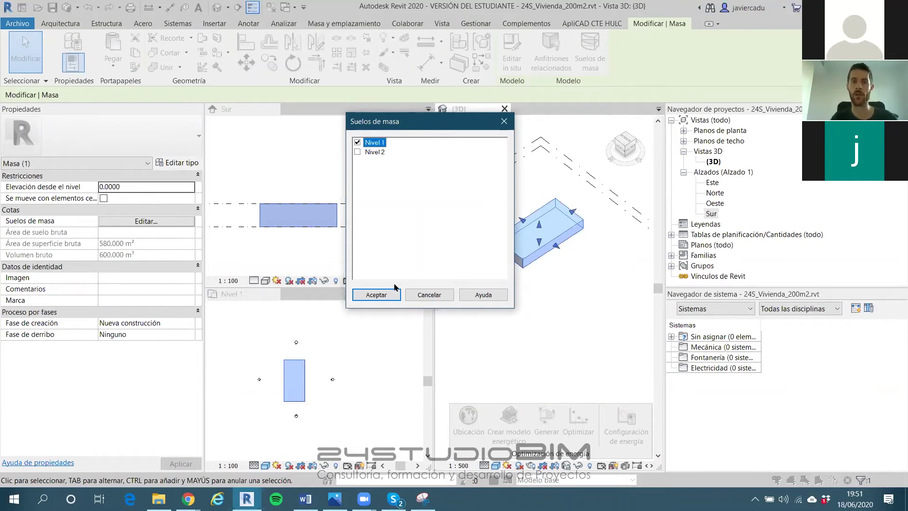
pyautogui.click(380, 296)
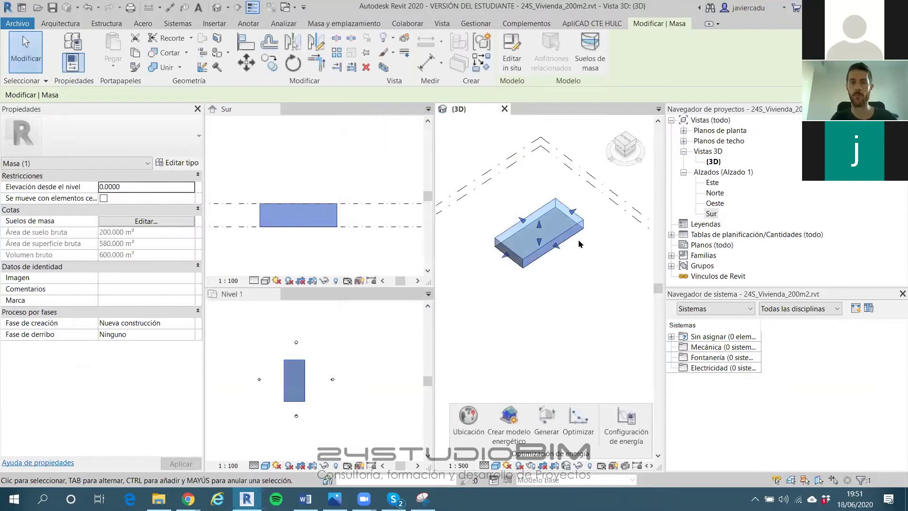
pyautogui.scroll(2, 563, 234)
pyautogui.press('Escape')
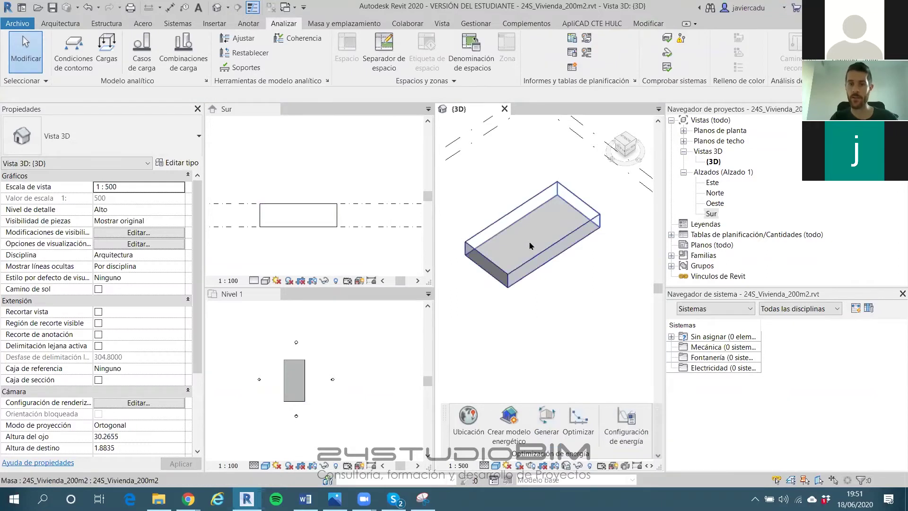
# Display the sun path in the 3D view with the current sun configuration and switch it off again
pyautogui.keyDown('shift'); pyautogui.moveTo(508, 394); pyautogui.dragTo(532, 279, button='middle'); pyautogui.keyUp('shift')
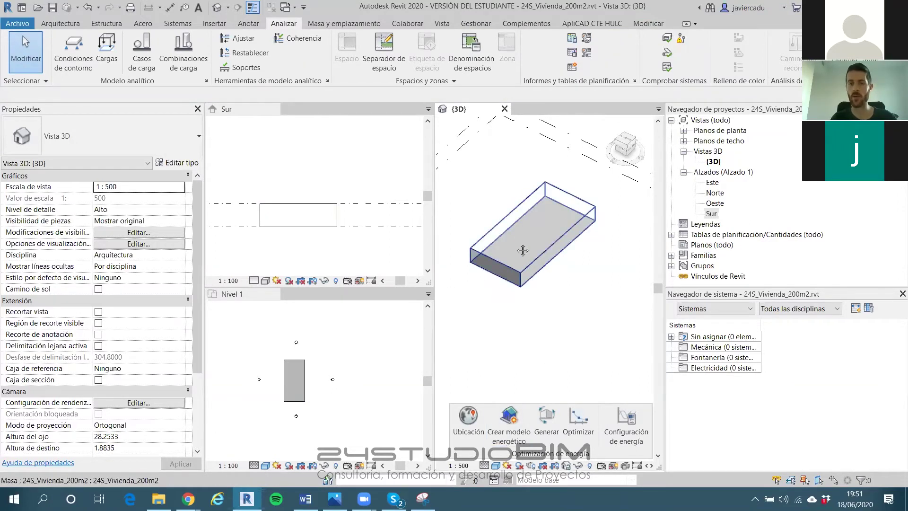
pyautogui.moveTo(523, 250); pyautogui.dragTo(524, 277, button='middle')
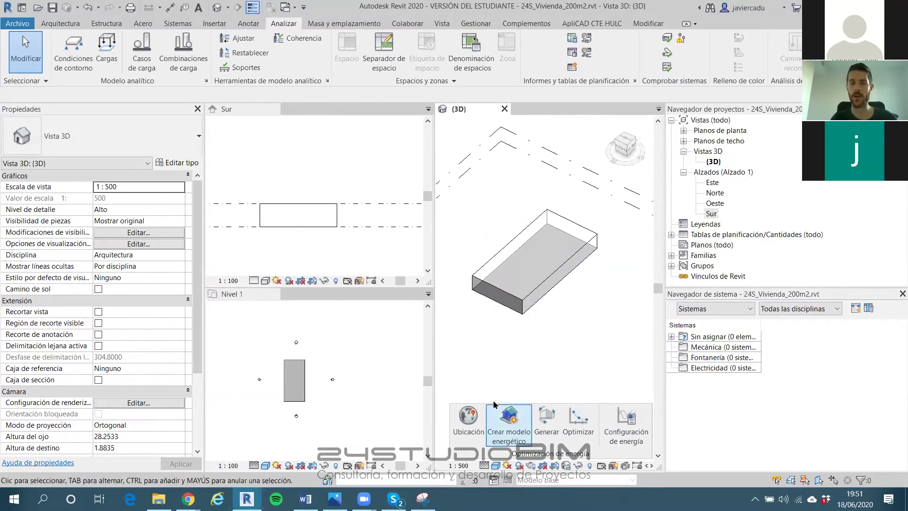
pyautogui.click(507, 465)
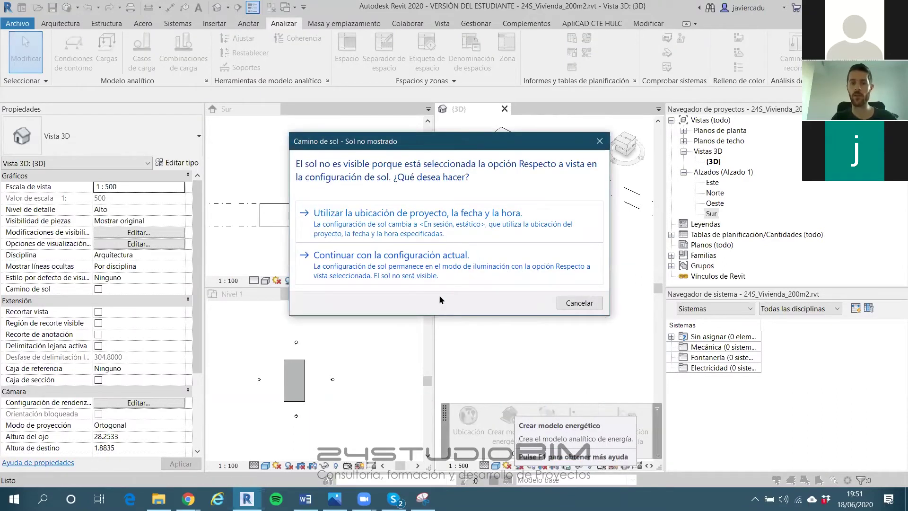
pyautogui.click(381, 268)
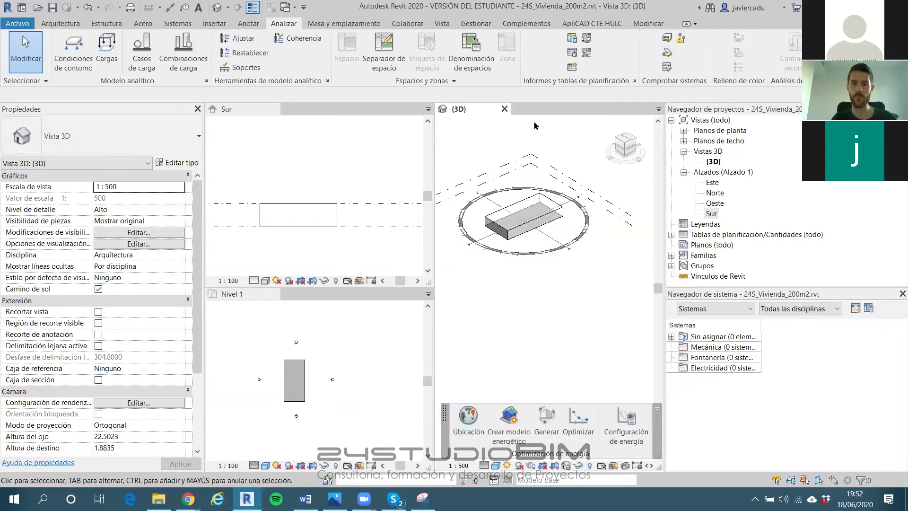
pyautogui.keyDown('shift'); pyautogui.moveTo(504, 343); pyautogui.dragTo(502, 305, button='middle'); pyautogui.keyUp('shift')
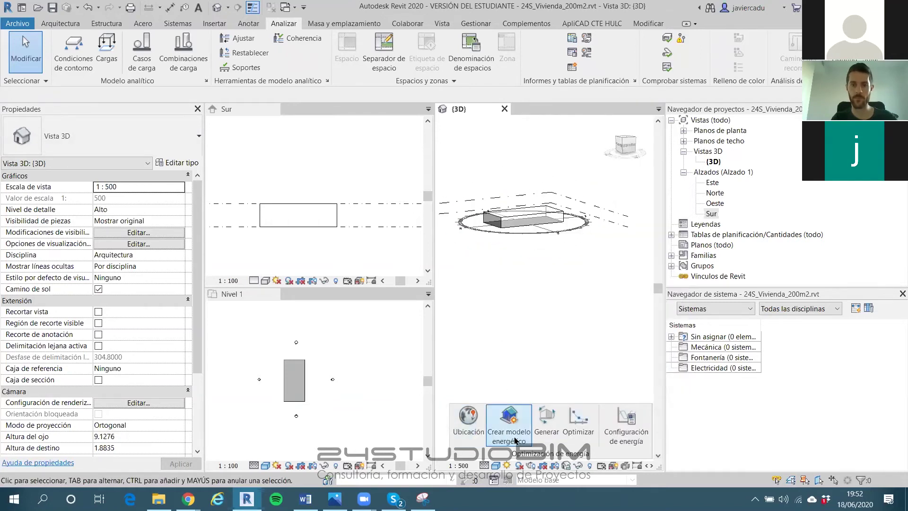
pyautogui.click(507, 466)
pyautogui.click(518, 444)
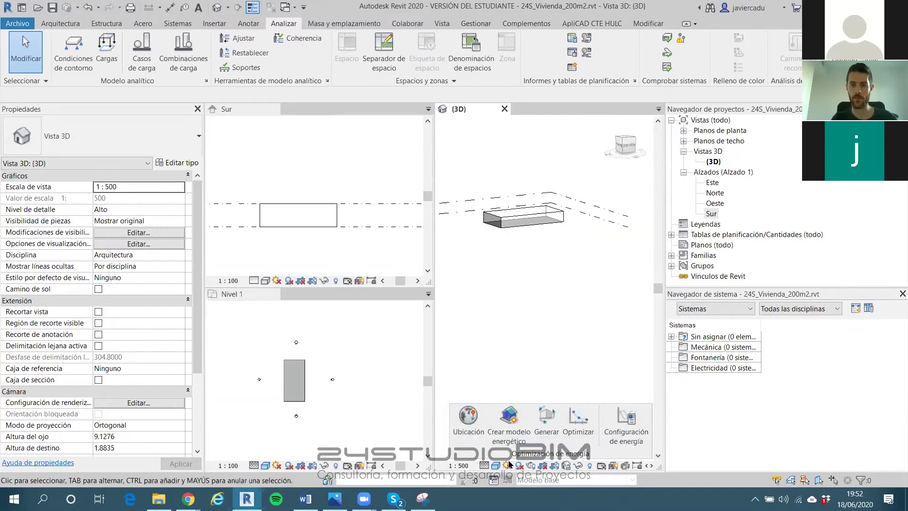
# Turn on the sun path using the project location, date and time, and show it in a side view of the mass
pyautogui.click(507, 466)
pyautogui.click(523, 444)
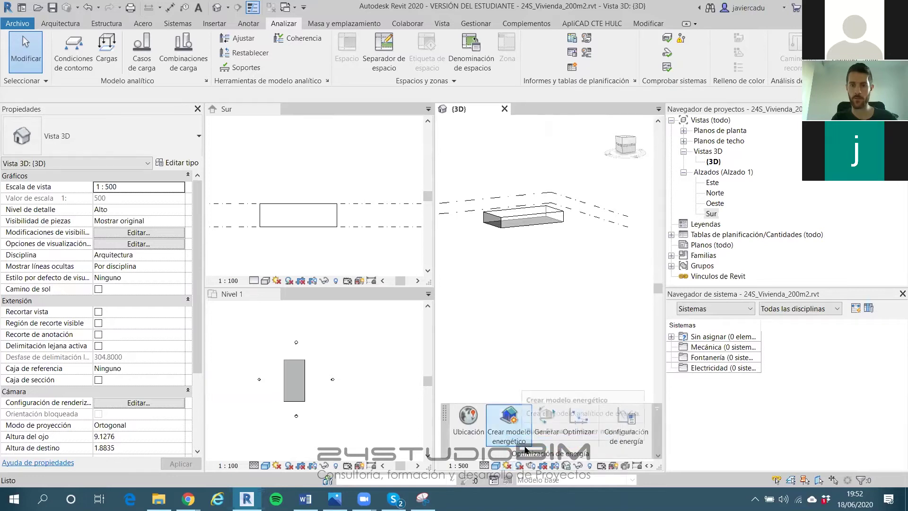
pyautogui.click(508, 465)
pyautogui.click(510, 455)
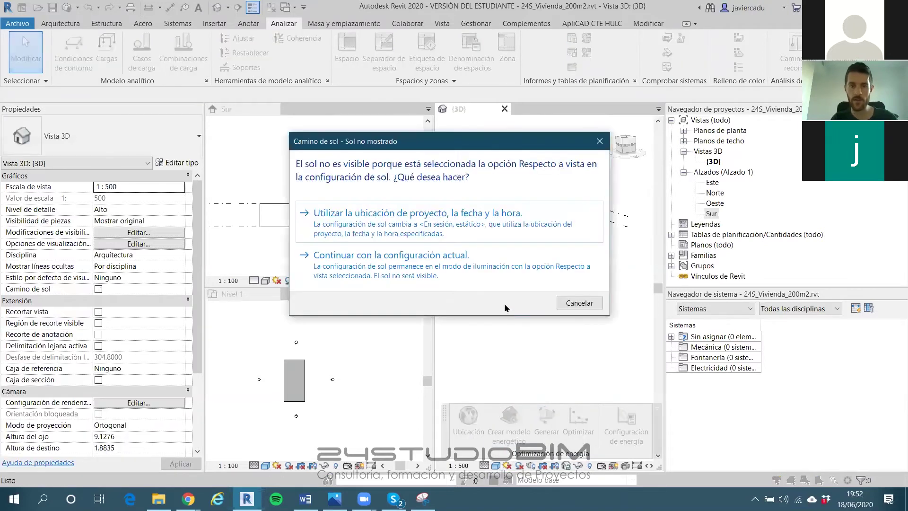
pyautogui.click(445, 218)
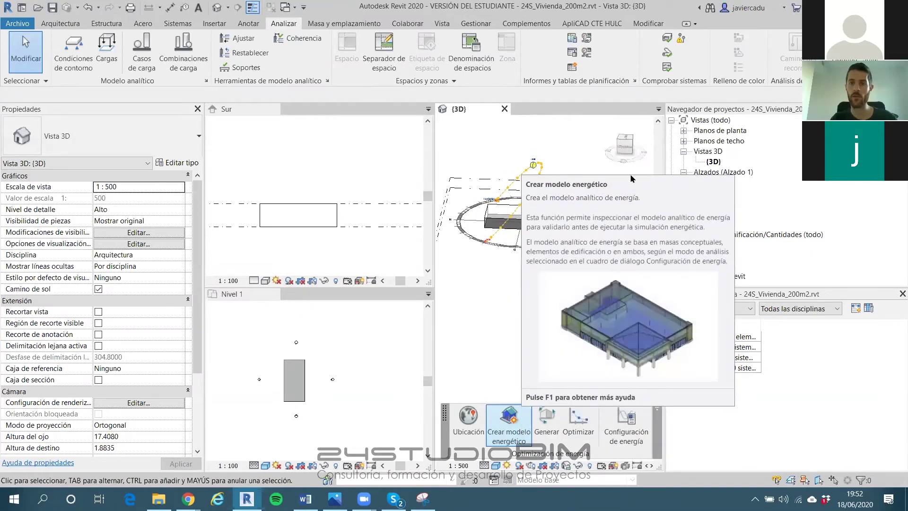
pyautogui.click(625, 147)
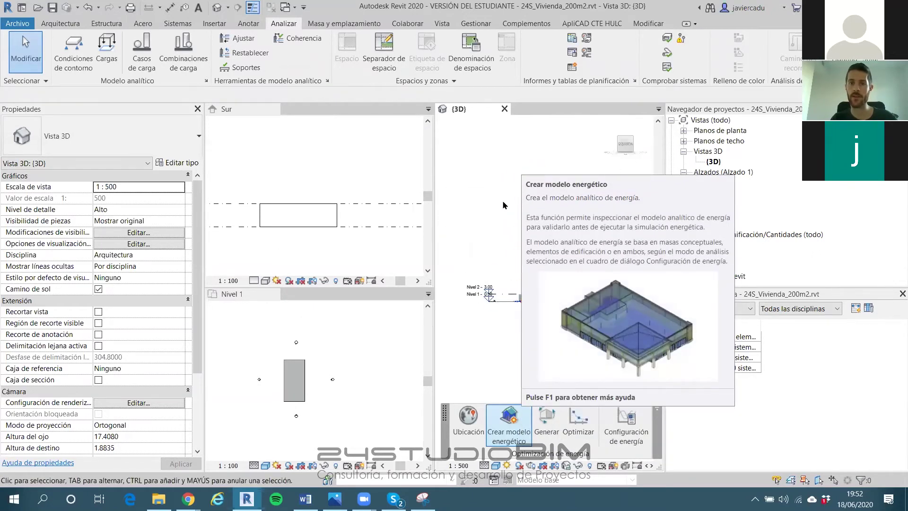
pyautogui.scroll(4, 510, 260)
pyautogui.scroll(2, 502, 253)
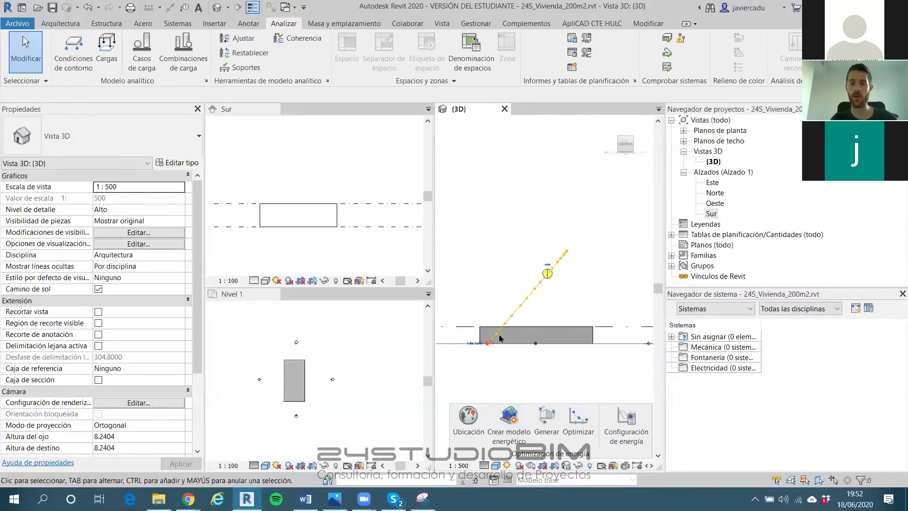
# Set the project location to Noruega through the internet mapping service and accept it
pyautogui.click(473, 410)
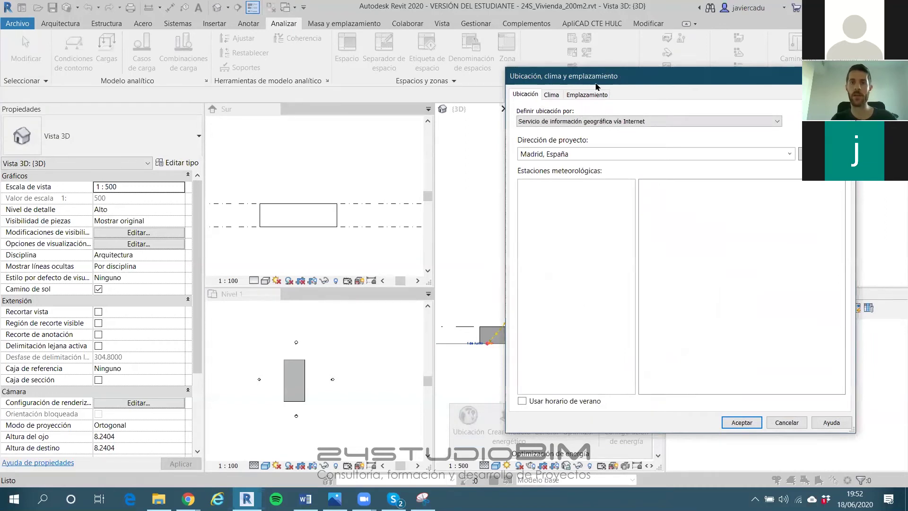
pyautogui.moveTo(597, 77); pyautogui.dragTo(343, 36)
pyautogui.click(347, 115)
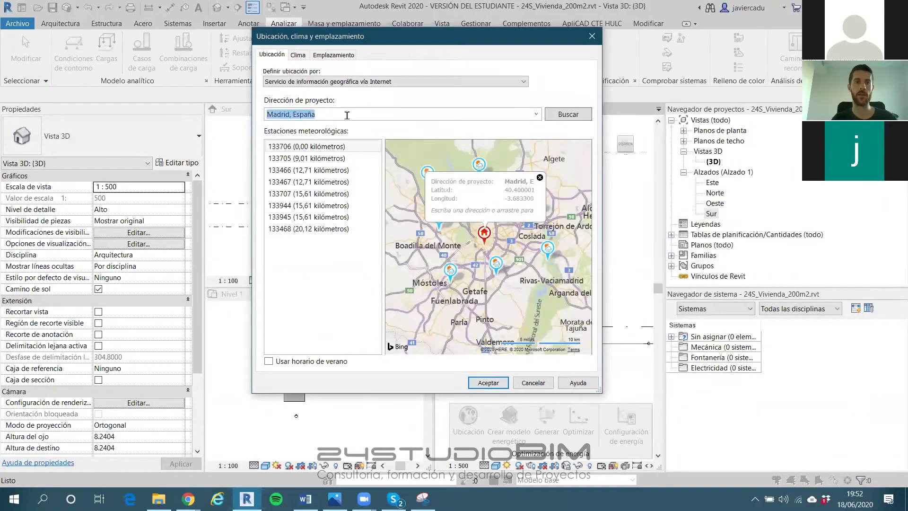
pyautogui.press('BackSpace')
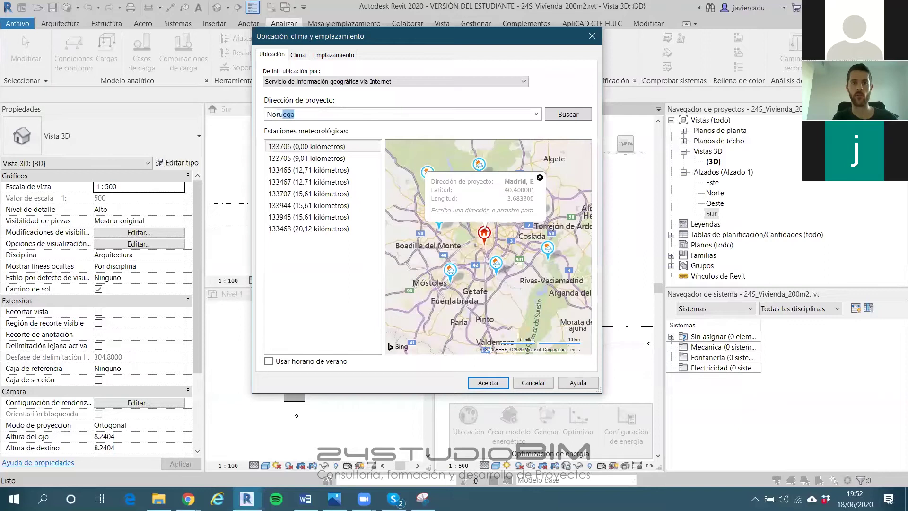
pyautogui.press('Return')
pyautogui.click(446, 195)
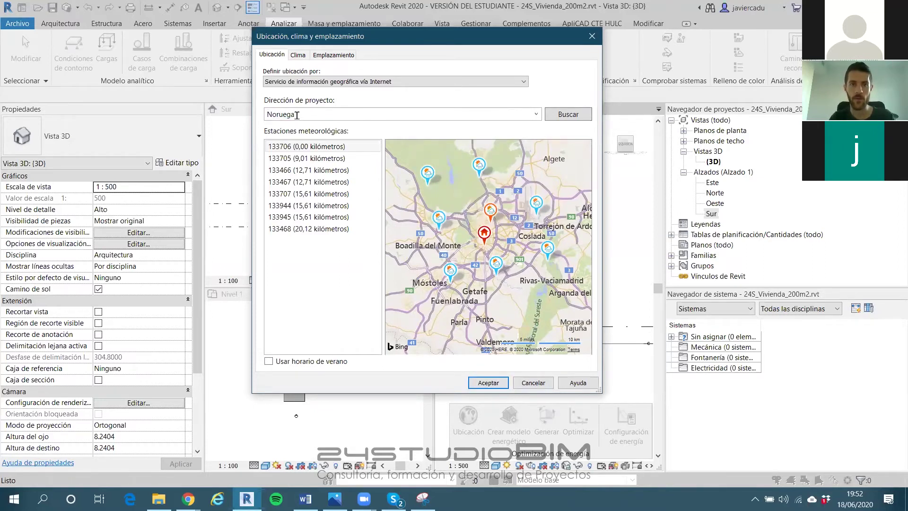
pyautogui.press('Return')
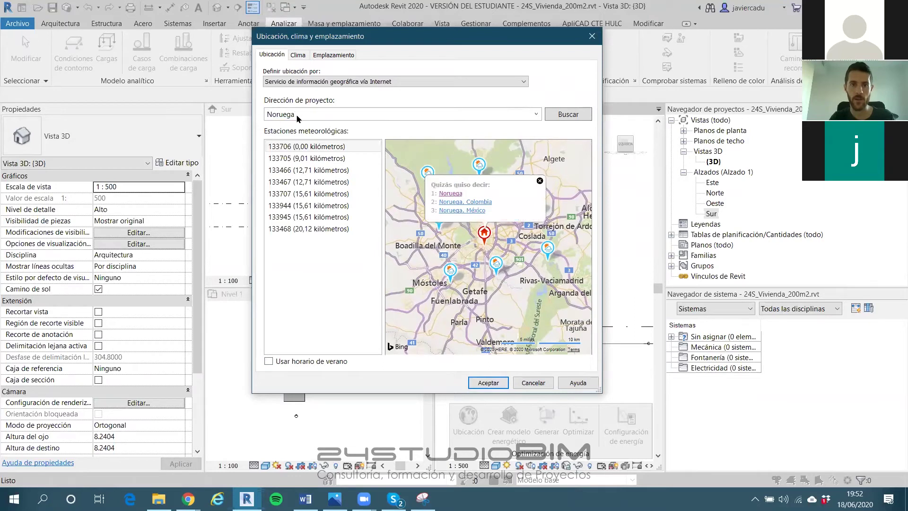
pyautogui.click(449, 193)
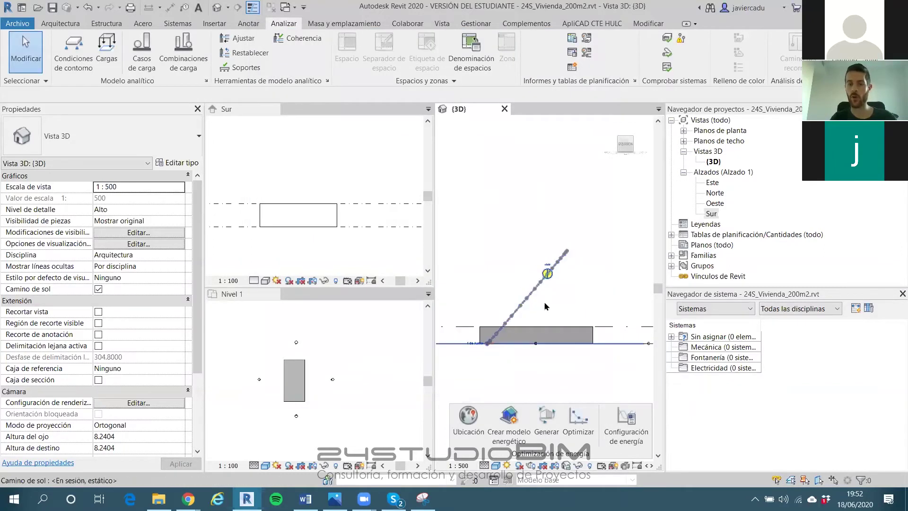
# Switch the sun path off and on again to refresh it for the Noruega location
pyautogui.click(506, 468)
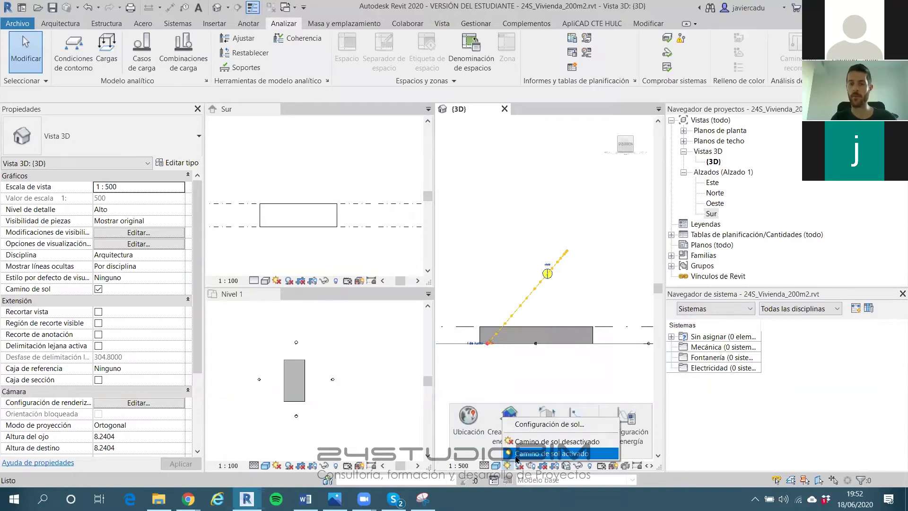
pyautogui.click(525, 439)
pyautogui.click(508, 468)
pyautogui.click(525, 428)
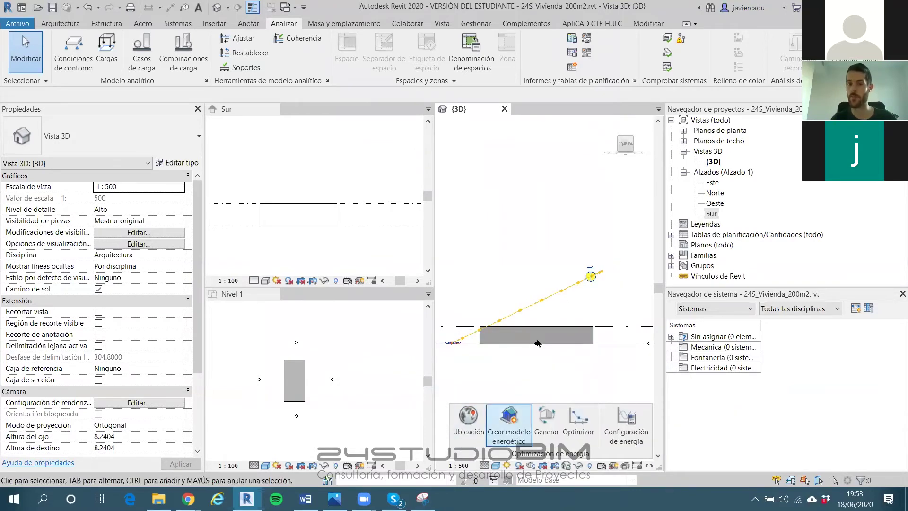
# Set the project location to Madrid, Comunidad de Madrid, España from the suggested addresses and accept it
pyautogui.click(462, 429)
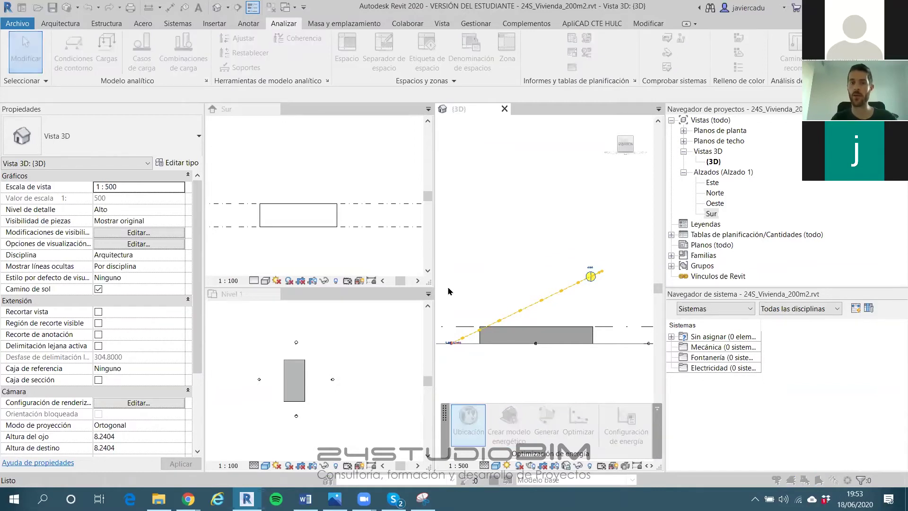
pyautogui.doubleClick(349, 116)
pyautogui.write('Madrid, Community of Madrid, Spain')
pyautogui.press('Return')
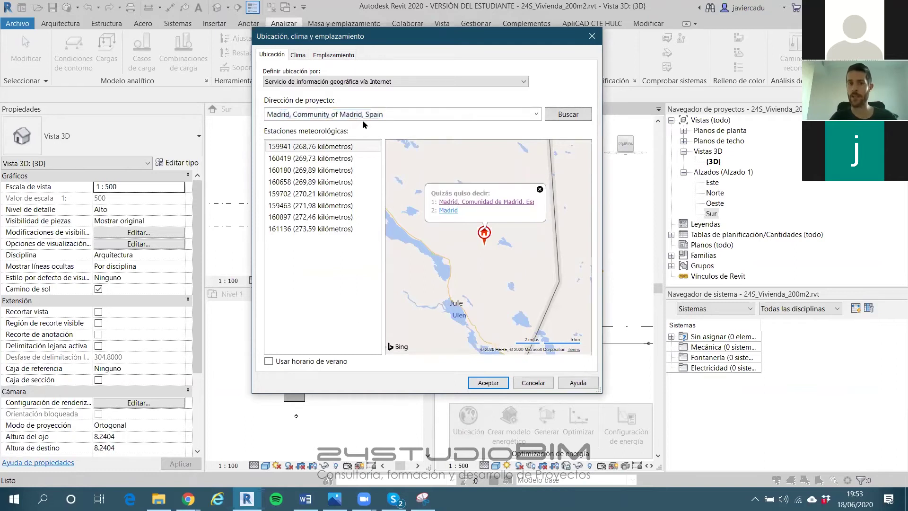
pyautogui.click(452, 204)
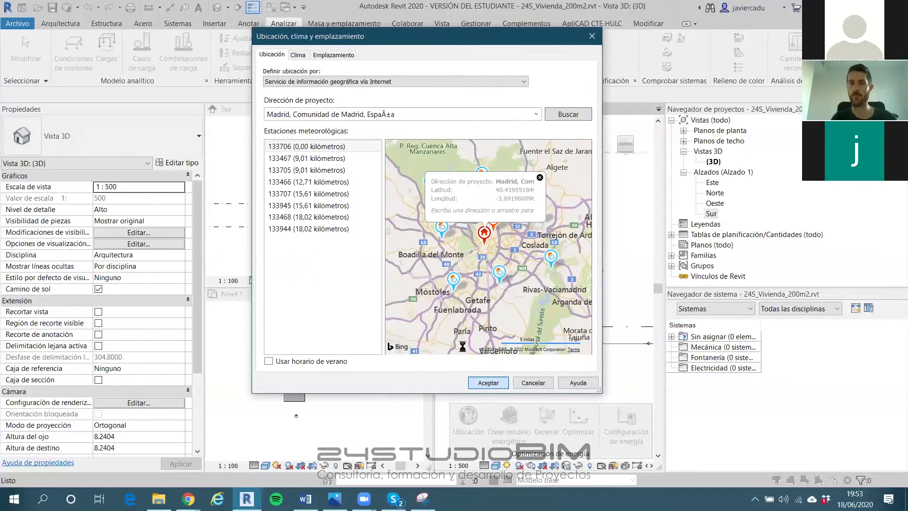
pyautogui.click(487, 382)
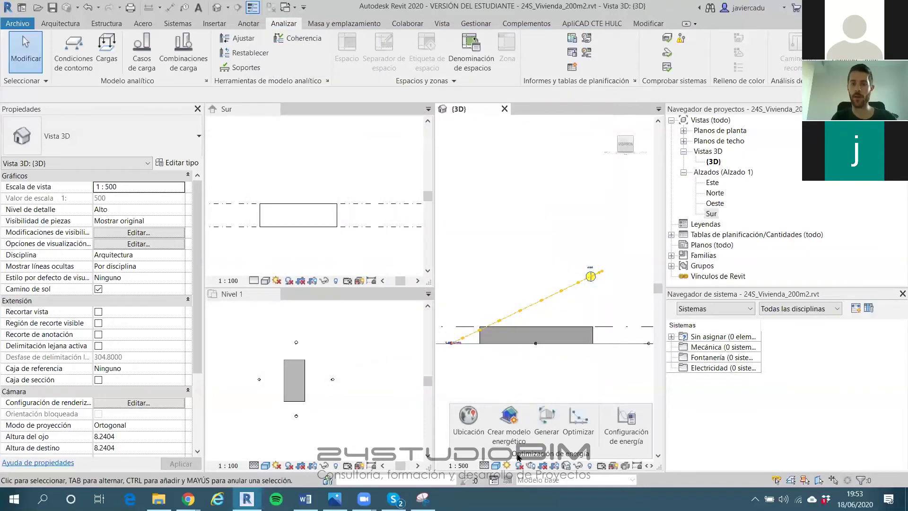
# Refresh the 3D view's sun path for the Madrid location by deactivating and reactivating it
pyautogui.click(507, 466)
pyautogui.click(527, 442)
pyautogui.click(507, 466)
pyautogui.click(551, 453)
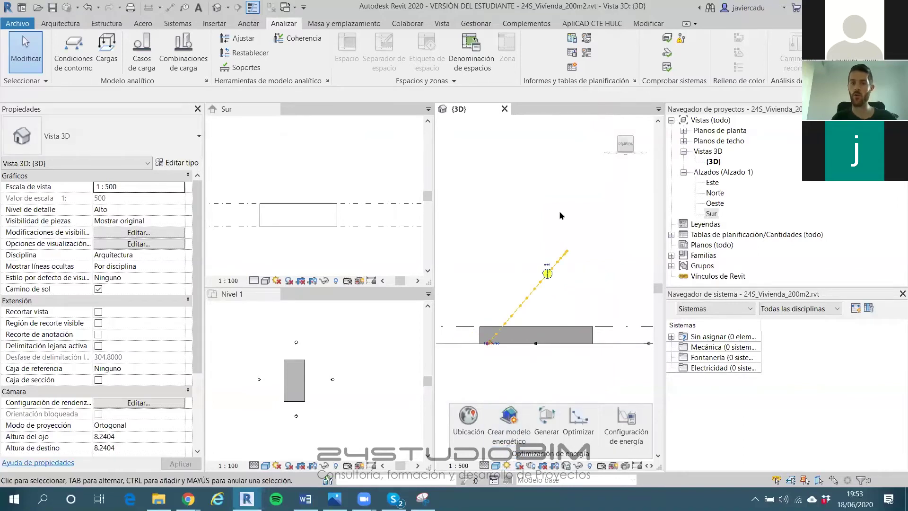
# Create the analytical energy model from the house mass
pyautogui.keyDown('shift'); pyautogui.moveTo(559, 212); pyautogui.dragTo(603, 195, button='middle'); pyautogui.keyUp('shift')
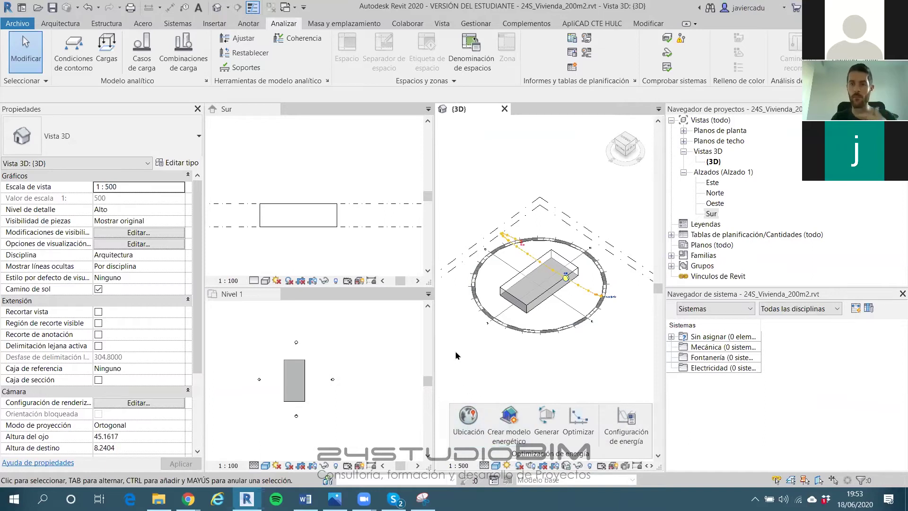
pyautogui.click(509, 418)
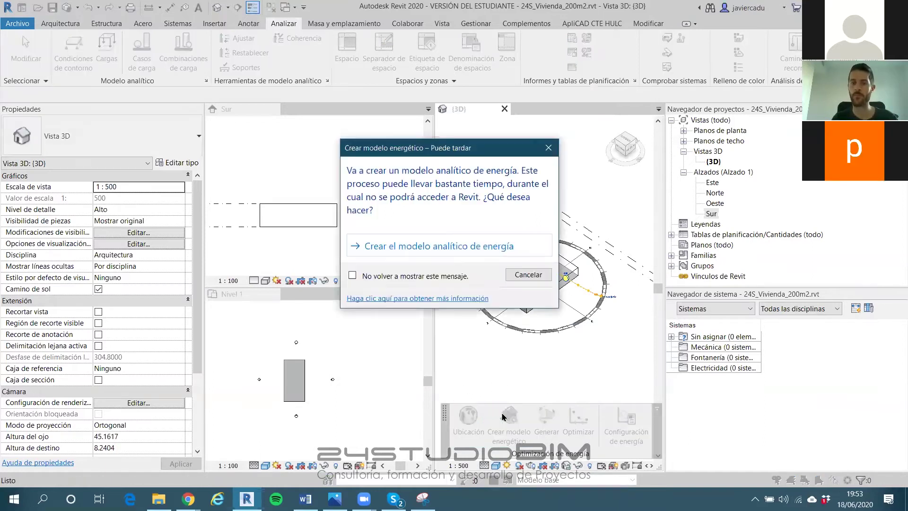
pyautogui.click(427, 251)
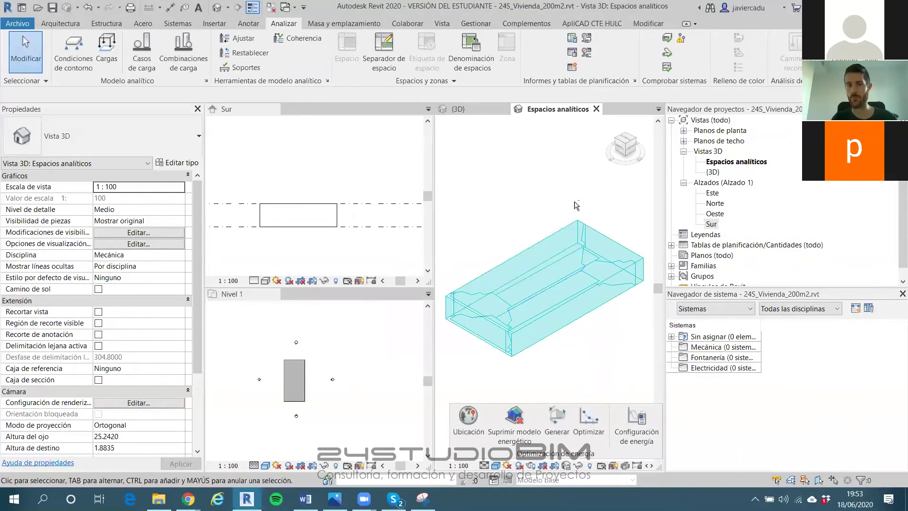
# Examine the generated analytical spaces from several angles, selecting the end zones to review their properties, and clear the selection
pyautogui.keyDown('shift'); pyautogui.moveTo(568, 213); pyautogui.dragTo(540, 176, button='middle'); pyautogui.keyUp('shift')
pyautogui.keyDown('shift'); pyautogui.moveTo(534, 212); pyautogui.dragTo(549, 194, button='middle'); pyautogui.keyUp('shift')
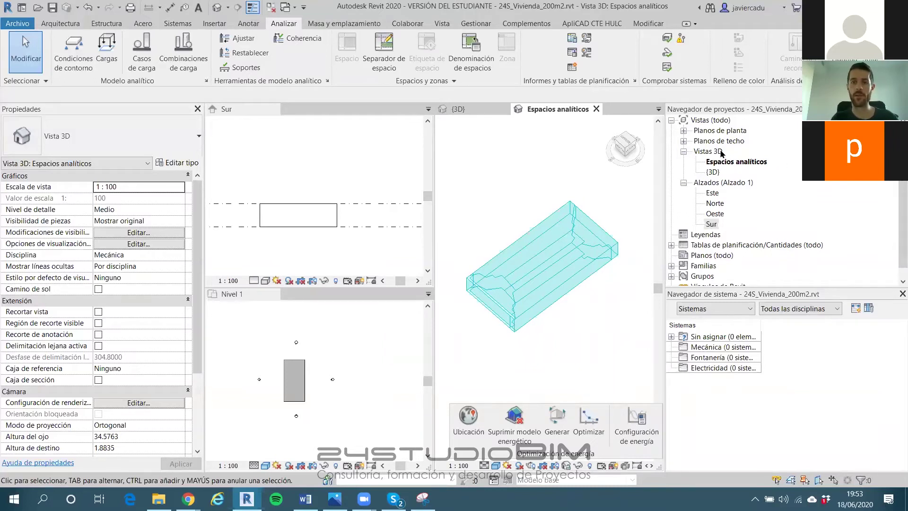
pyautogui.keyDown('shift'); pyautogui.moveTo(543, 227); pyautogui.dragTo(503, 303, button='middle'); pyautogui.keyUp('shift')
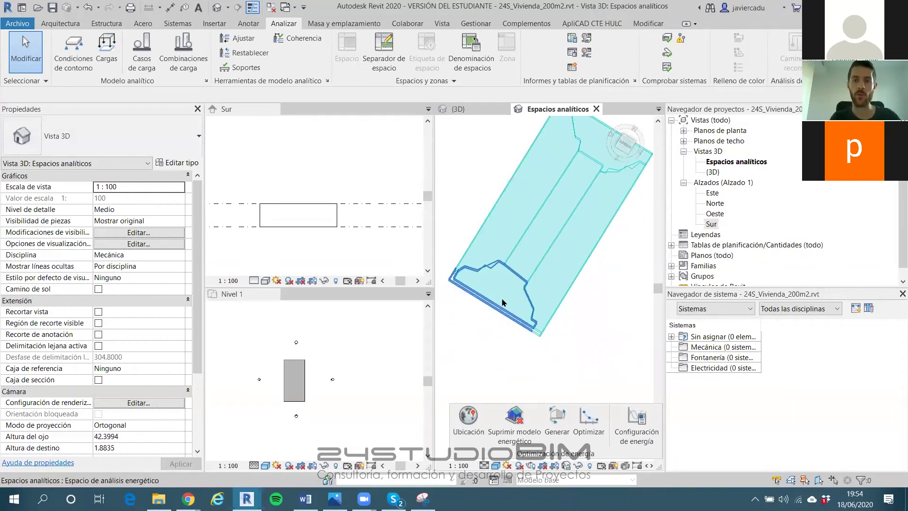
pyautogui.click(502, 303)
pyautogui.keyDown('shift'); pyautogui.moveTo(498, 220); pyautogui.dragTo(566, 245, button='middle'); pyautogui.keyUp('shift')
pyautogui.click(566, 245)
pyautogui.click(583, 157)
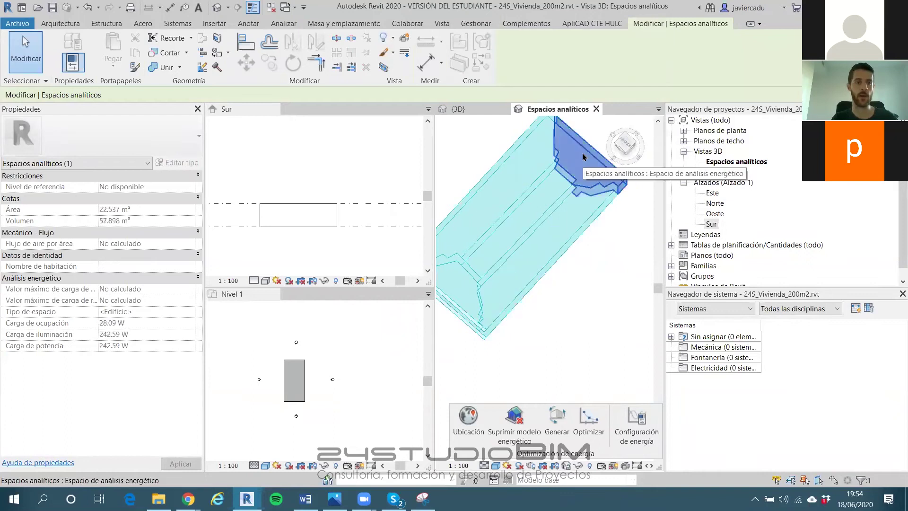
pyautogui.scroll(-2, 562, 189)
pyautogui.keyDown('shift'); pyautogui.moveTo(576, 208); pyautogui.dragTo(557, 186, button='middle'); pyautogui.keyUp('shift')
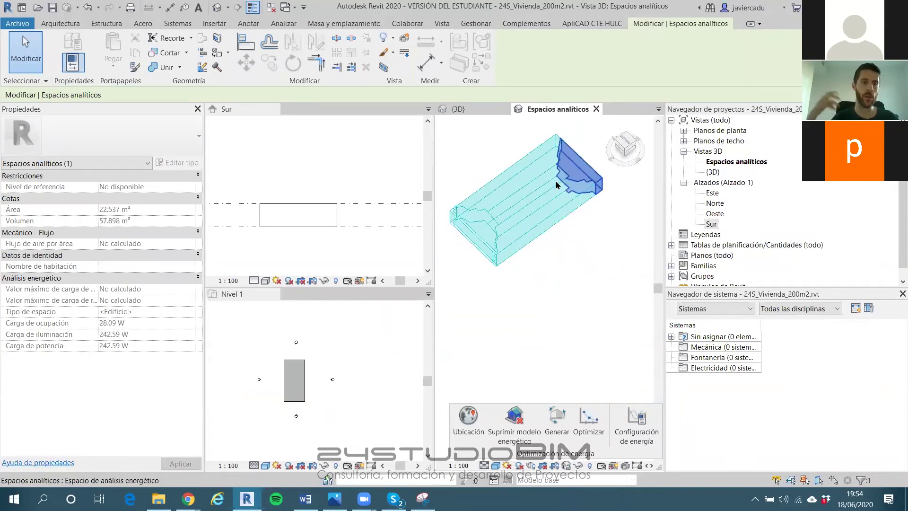
pyautogui.press('Escape')
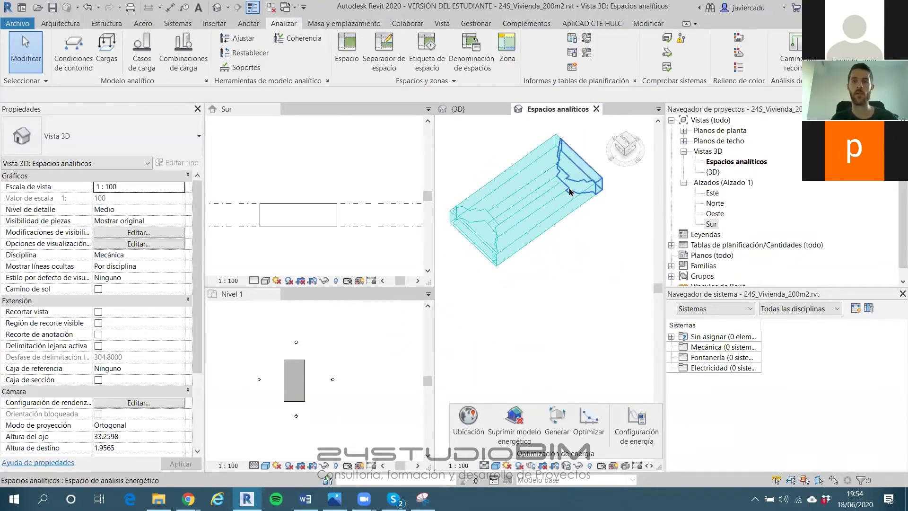
# Select the central analytical space to review its area, volume and load properties, and clear the selection
pyautogui.scroll(3, 542, 192)
pyautogui.click(543, 193)
pyautogui.press('Escape')
pyautogui.click(548, 194)
pyautogui.scroll(-3, 614, 176)
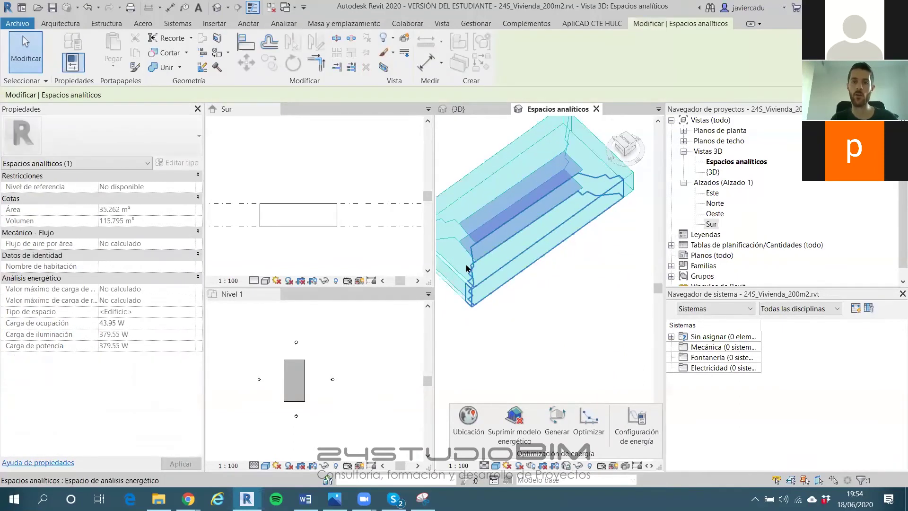
pyautogui.scroll(-1, 511, 194)
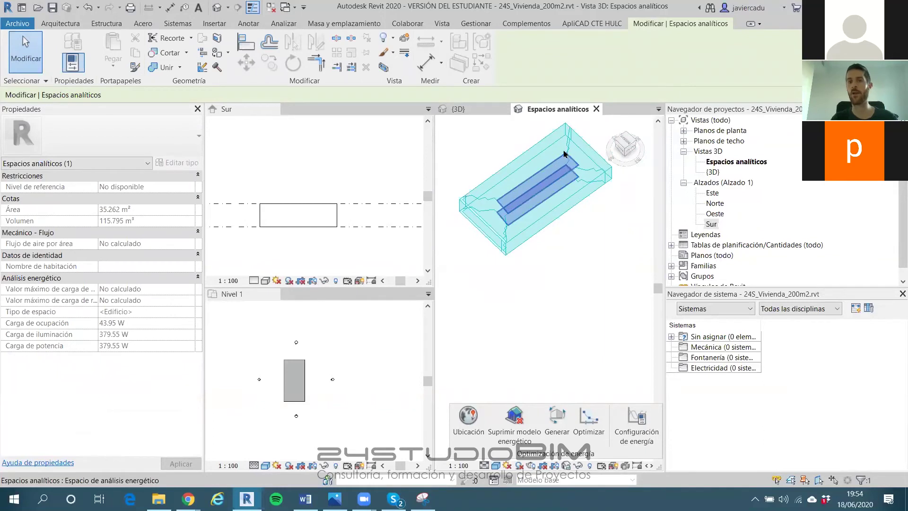
pyautogui.press('Escape')
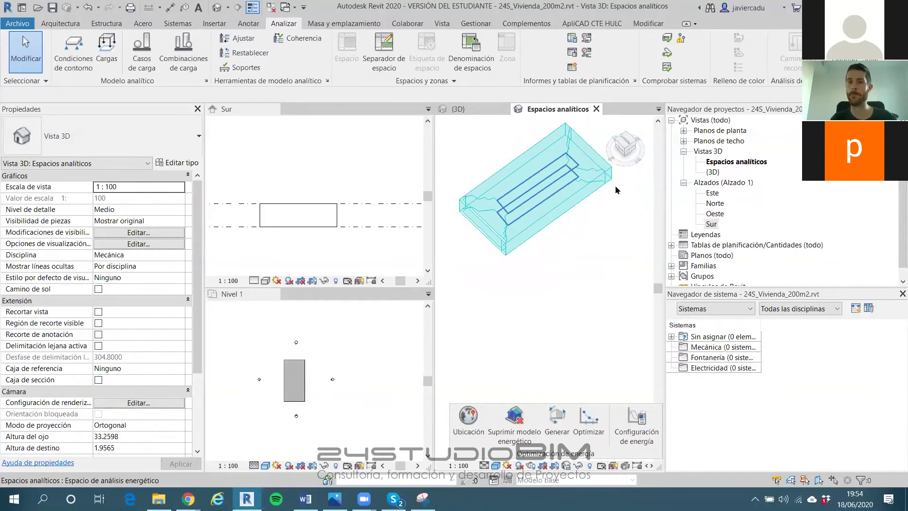
# Duplicate the Espacios analíticos 3D view and rename the copy 24S_Espacios analíticos
pyautogui.rightClick(728, 161)
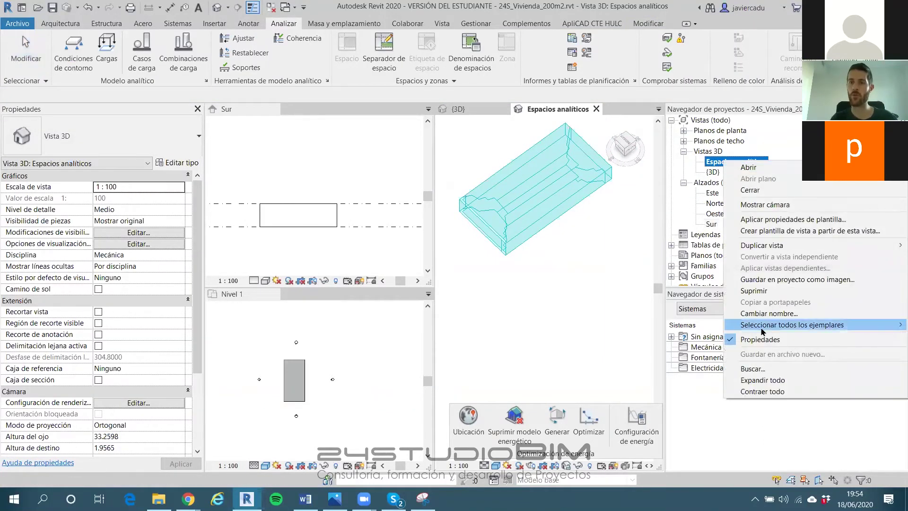
pyautogui.moveTo(757, 245)
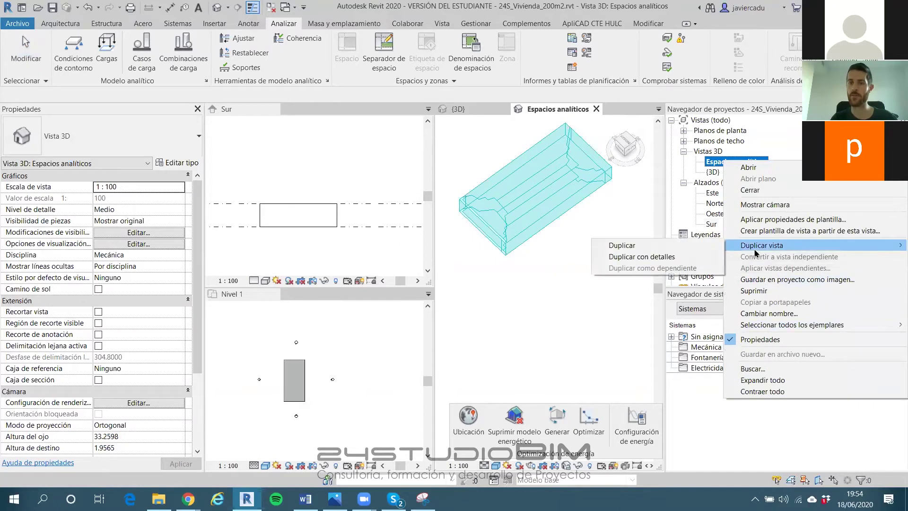
pyautogui.click(663, 248)
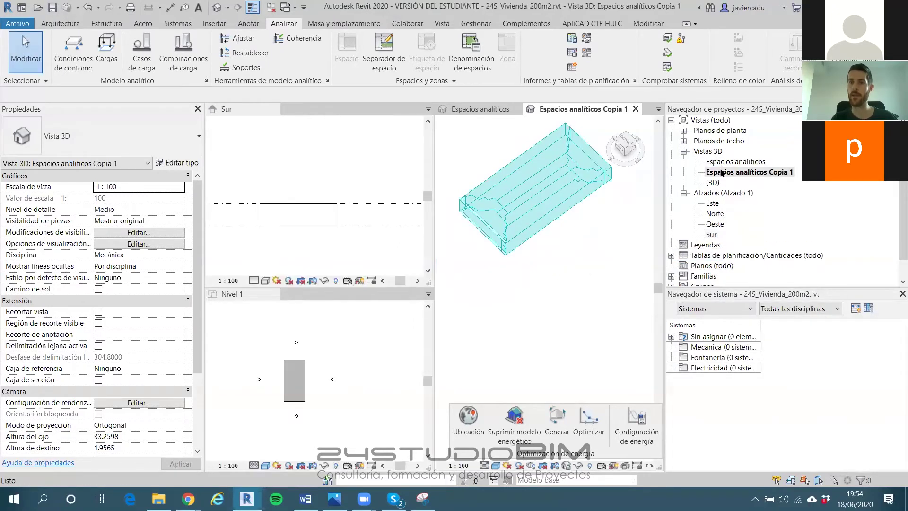
pyautogui.rightClick(711, 173)
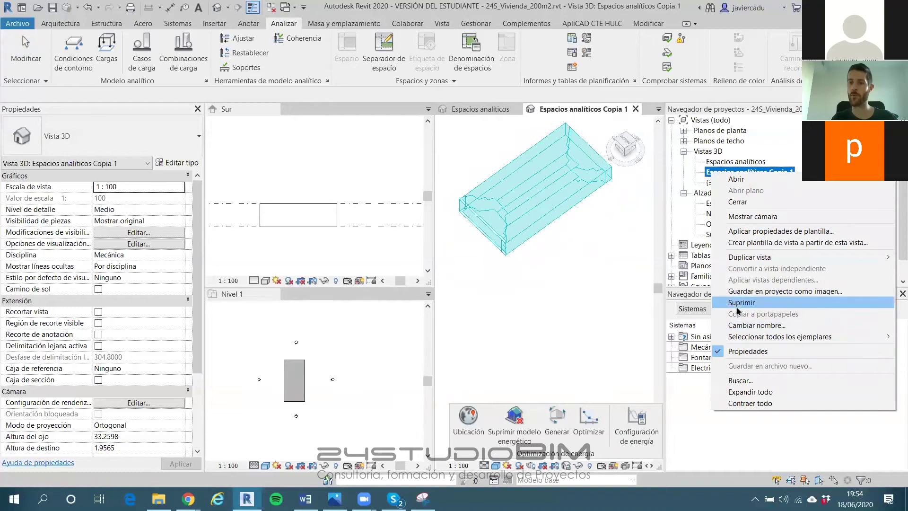
pyautogui.click(756, 326)
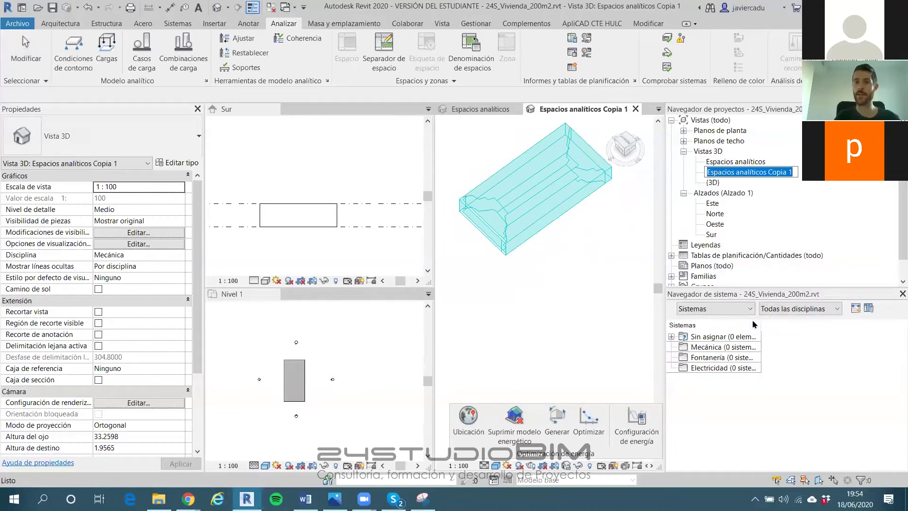
pyautogui.press('Home')
pyautogui.write('24S_')
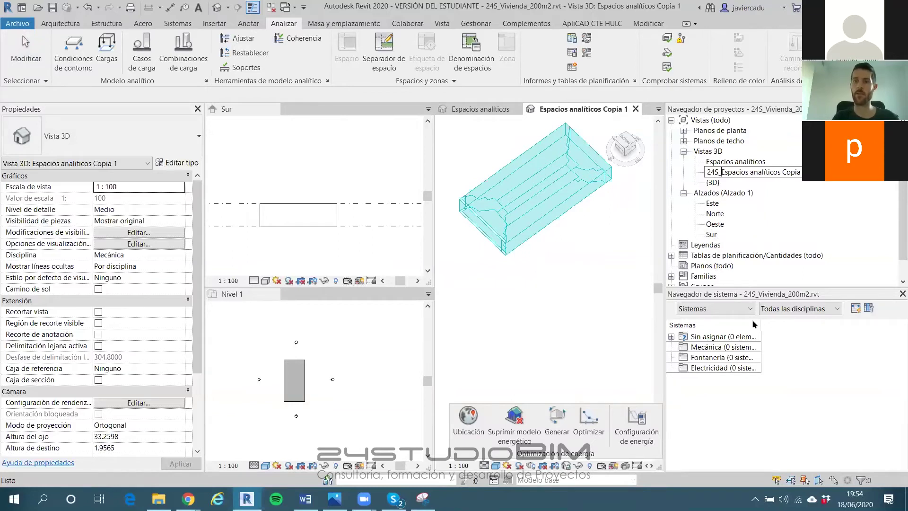
pyautogui.hotkey('shift', 'End')
pyautogui.press('Delete')
pyautogui.press('Return')
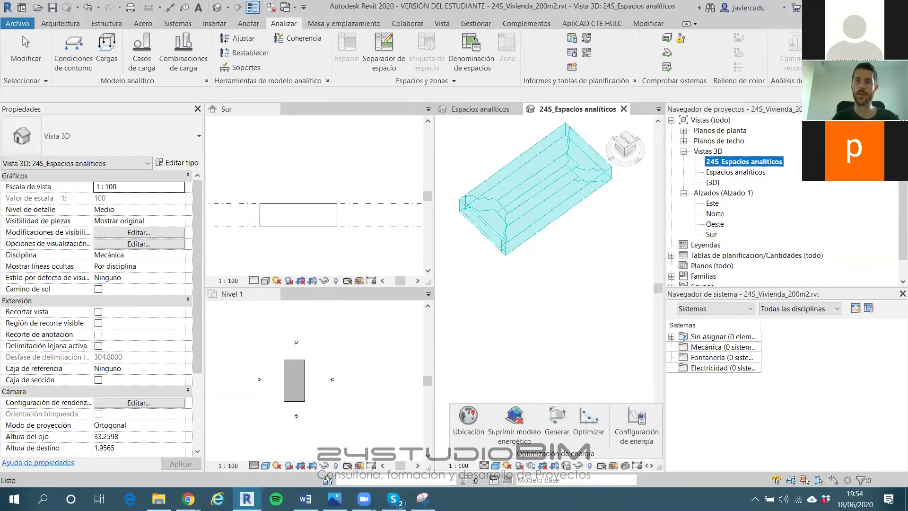
# Rename the original Espacios analíticos 3D view as 24S_Superficies analíticos and open it
pyautogui.click(719, 173)
pyautogui.rightClick(714, 175)
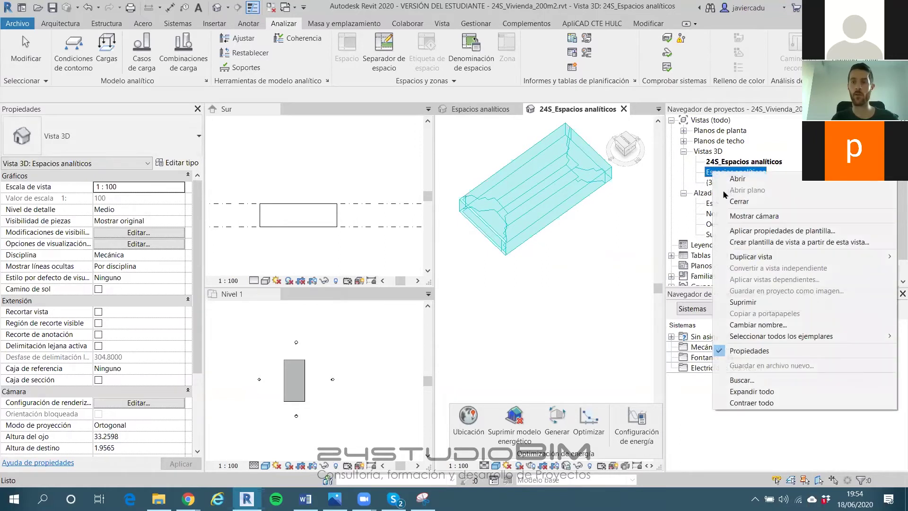
pyautogui.click(742, 325)
pyautogui.click(705, 171)
pyautogui.write('24S_')
pyautogui.press('Delete')
pyautogui.press('Delete')
pyautogui.press('Delete')
pyautogui.press('Delete')
pyautogui.press('Delete')
pyautogui.press('Delete')
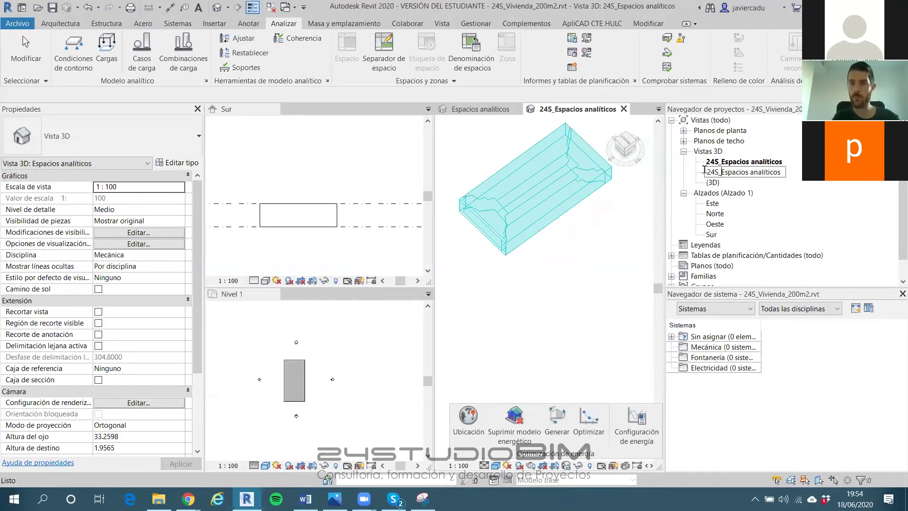
pyautogui.press('Delete')
pyautogui.press('Delete')
pyautogui.write('S')
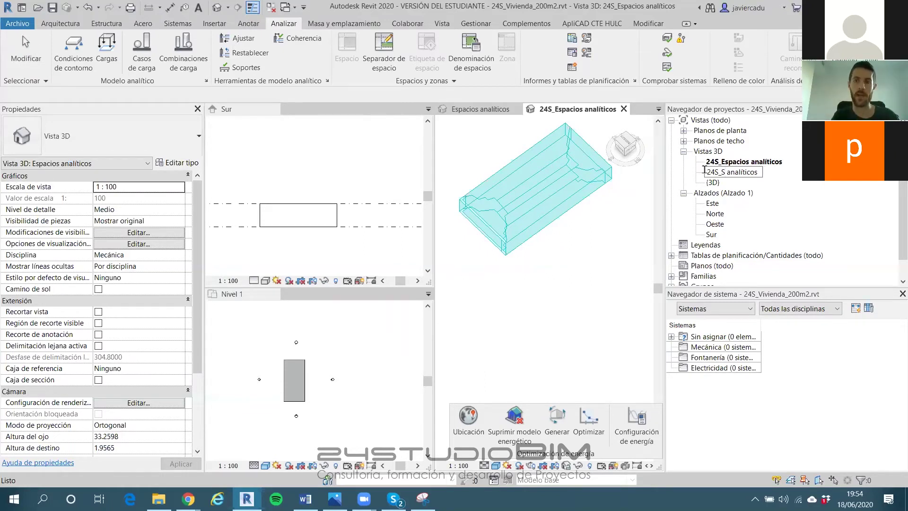
pyautogui.write('up')
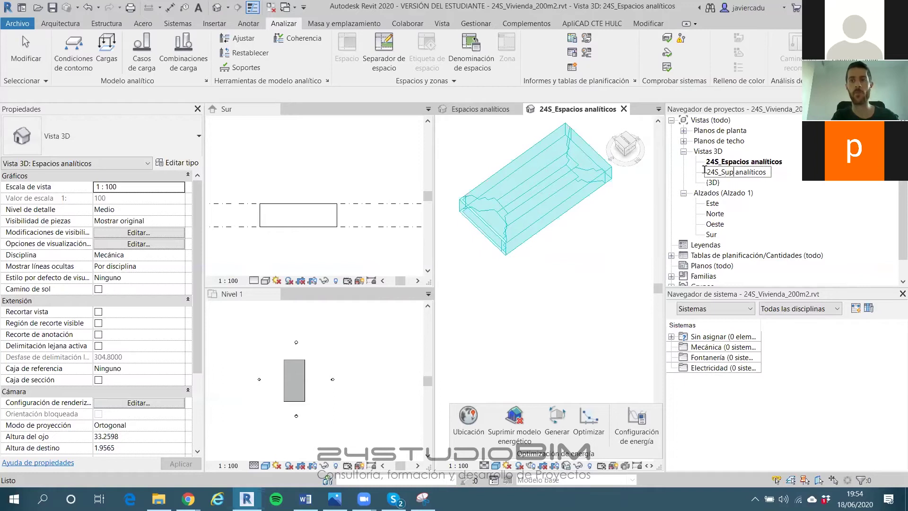
pyautogui.write('erficies')
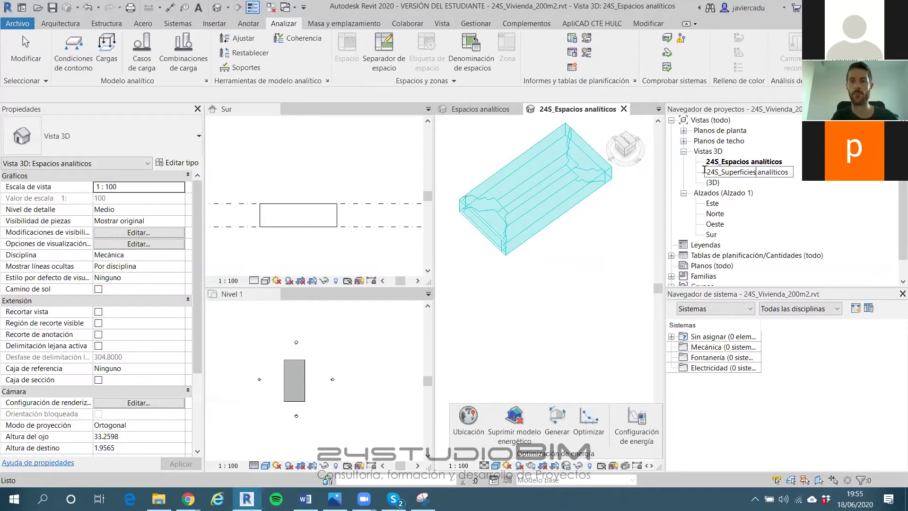
pyautogui.press('Return')
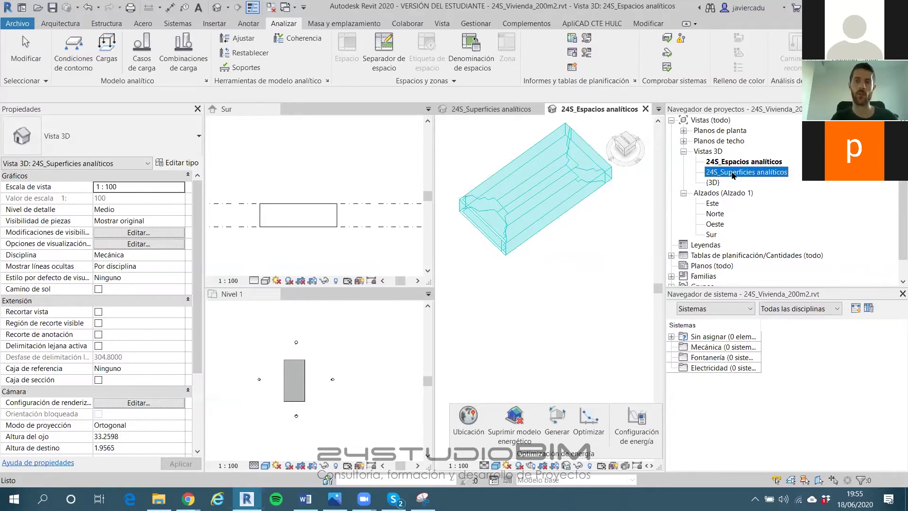
pyautogui.doubleClick(746, 175)
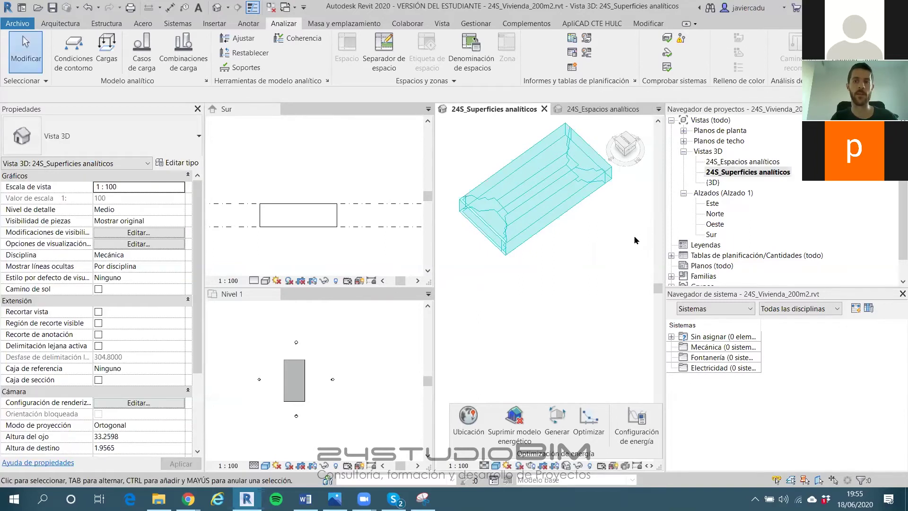
pyautogui.press('g')
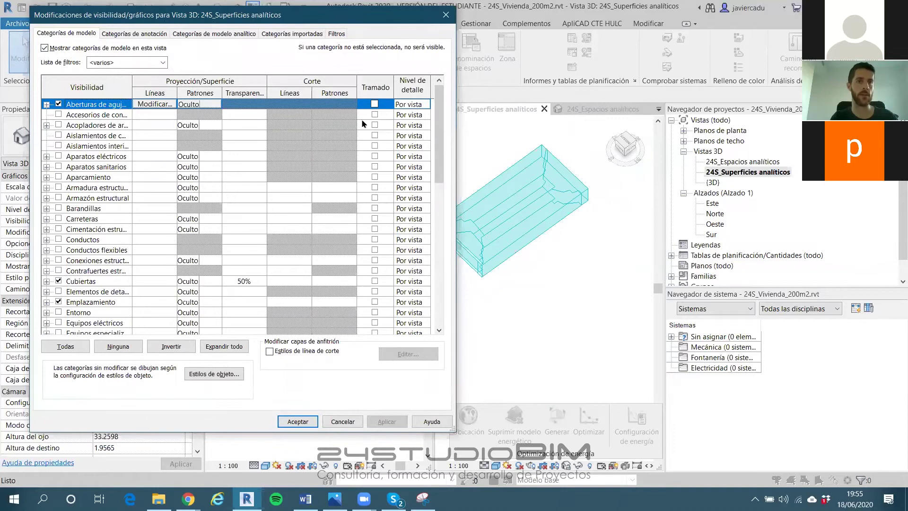
pyautogui.press('Escape')
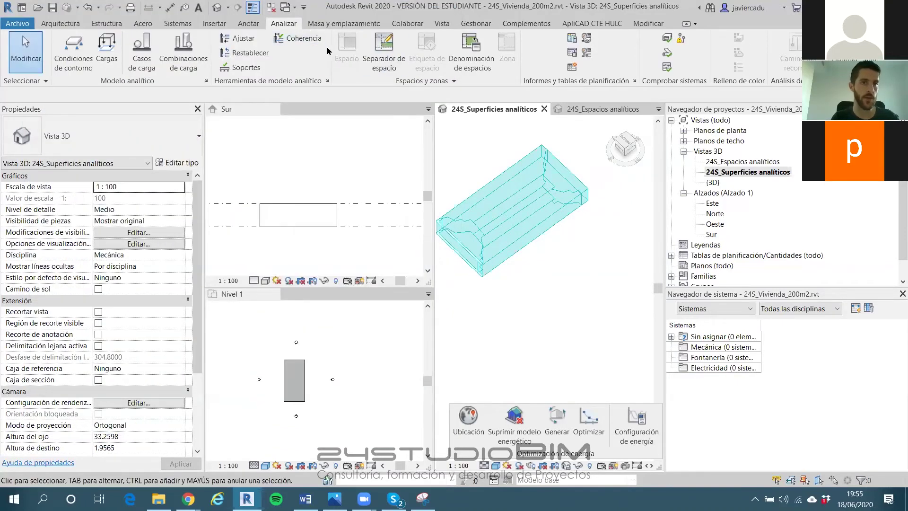
pyautogui.click(442, 23)
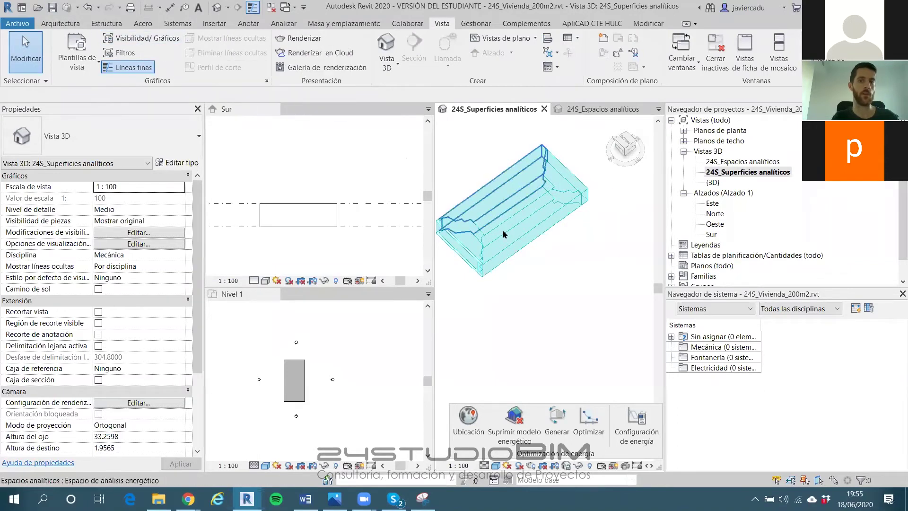
pyautogui.moveTo(549, 280); pyautogui.dragTo(564, 282, button='middle')
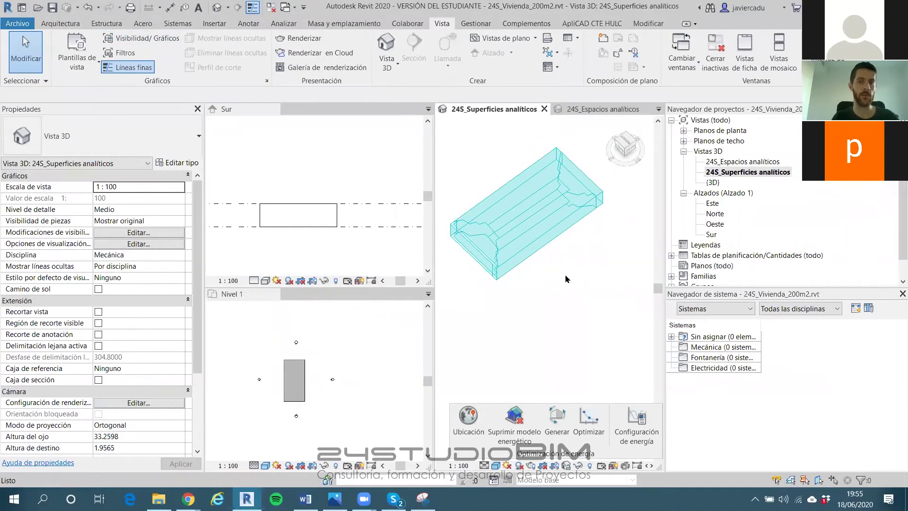
# In the 24S_Superficies analíticos view's visibility settings, show the Superficies analíticas category and hide Espacios analíticos
pyautogui.press('v')
pyautogui.press('g')
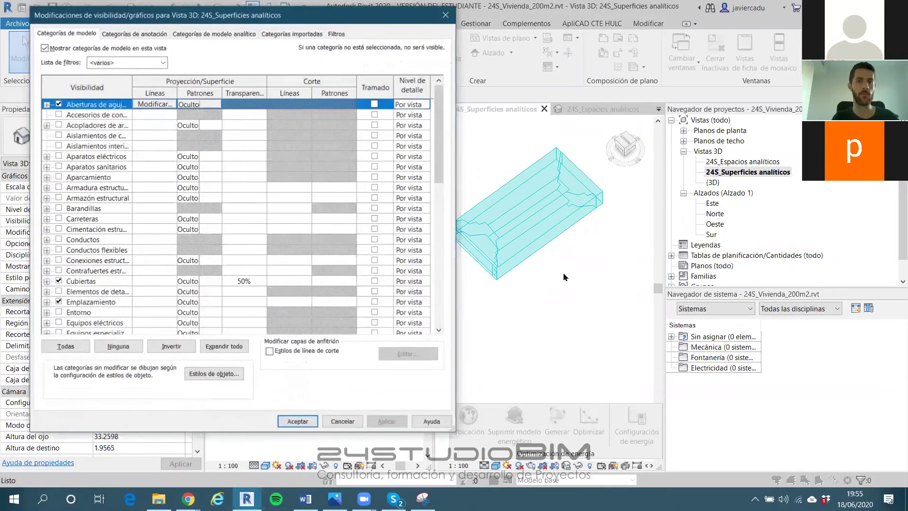
pyautogui.click(210, 34)
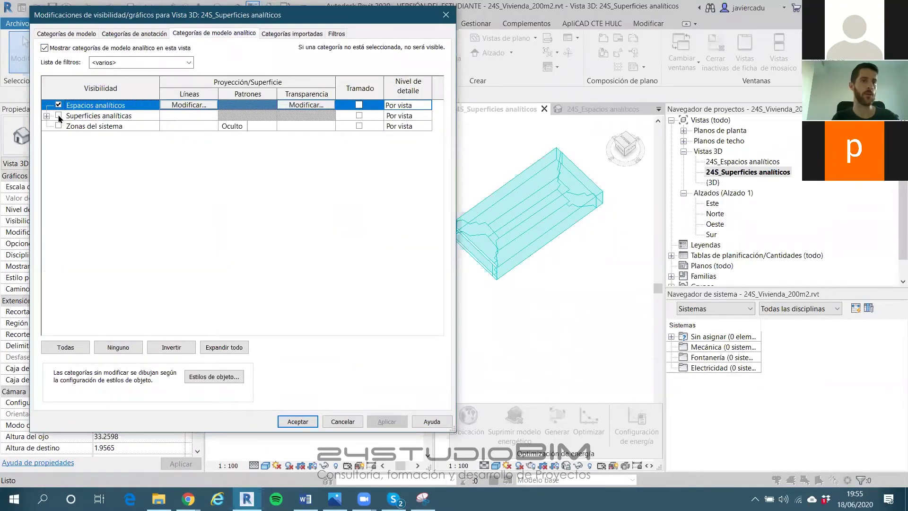
pyautogui.click(59, 116)
pyautogui.click(59, 105)
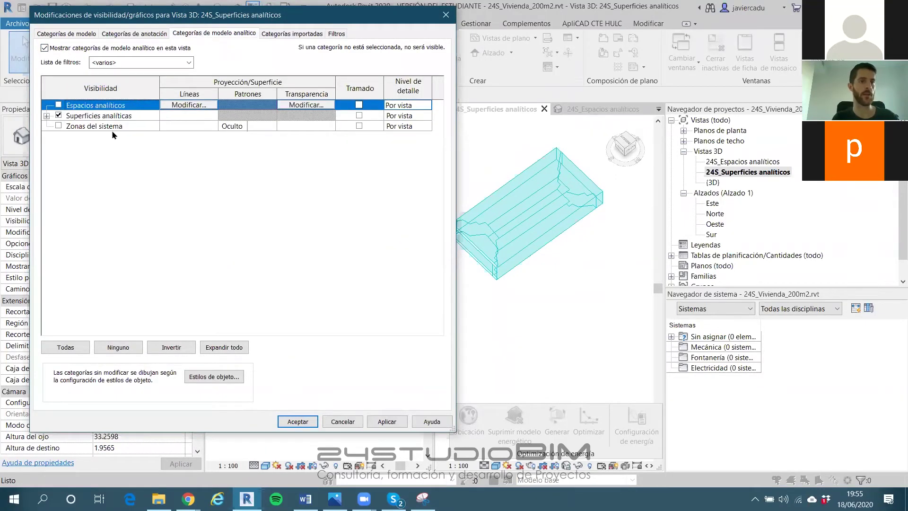
pyautogui.click(301, 423)
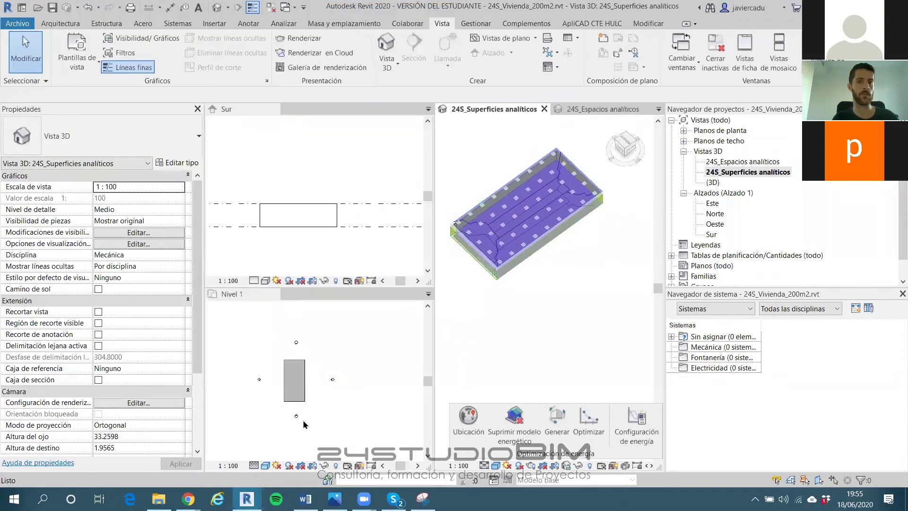
# Turn off the visibility of all model categories in the 24S_Superficies analíticos view and apply the change
pyautogui.keyDown('shift'); pyautogui.moveTo(524, 316); pyautogui.dragTo(497, 228, button='middle'); pyautogui.keyUp('shift')
pyautogui.scroll(6, 497, 229)
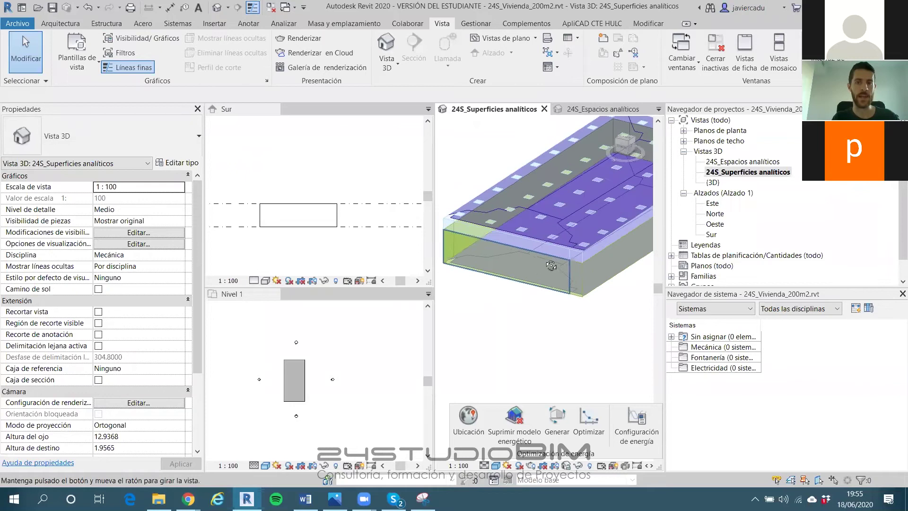
pyautogui.scroll(-6, 503, 265)
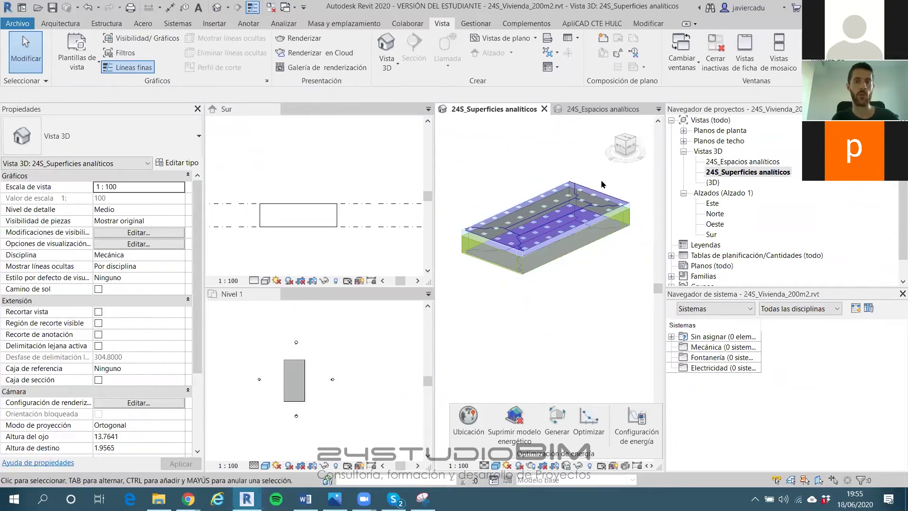
pyautogui.click(138, 232)
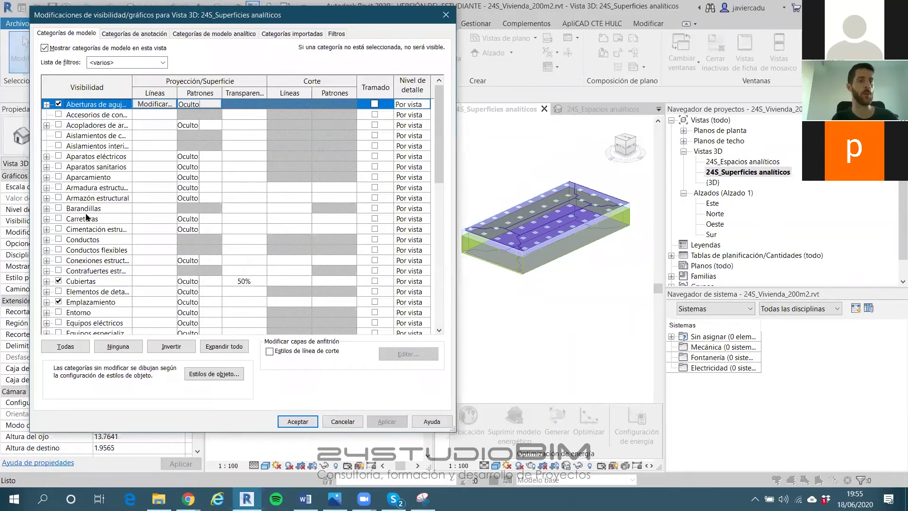
pyautogui.click(65, 348)
pyautogui.click(59, 281)
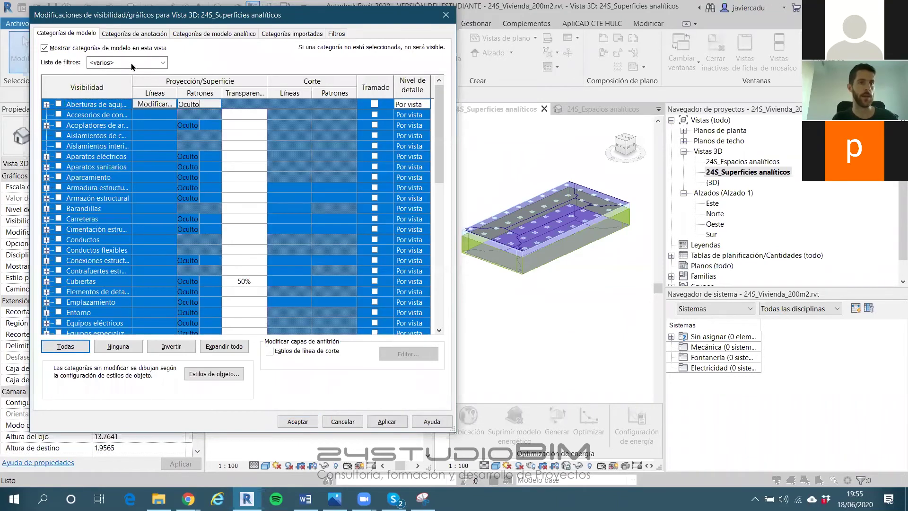
pyautogui.click(133, 66)
pyautogui.click(93, 95)
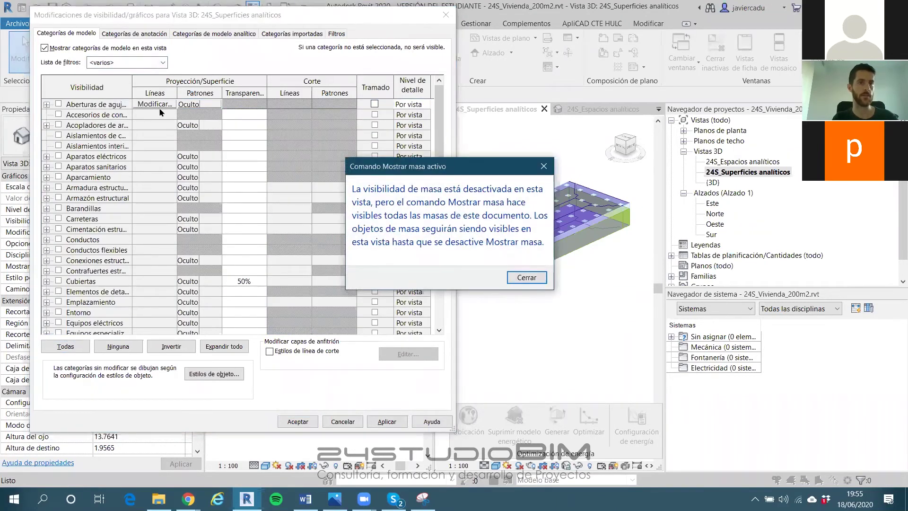
pyautogui.press('Return')
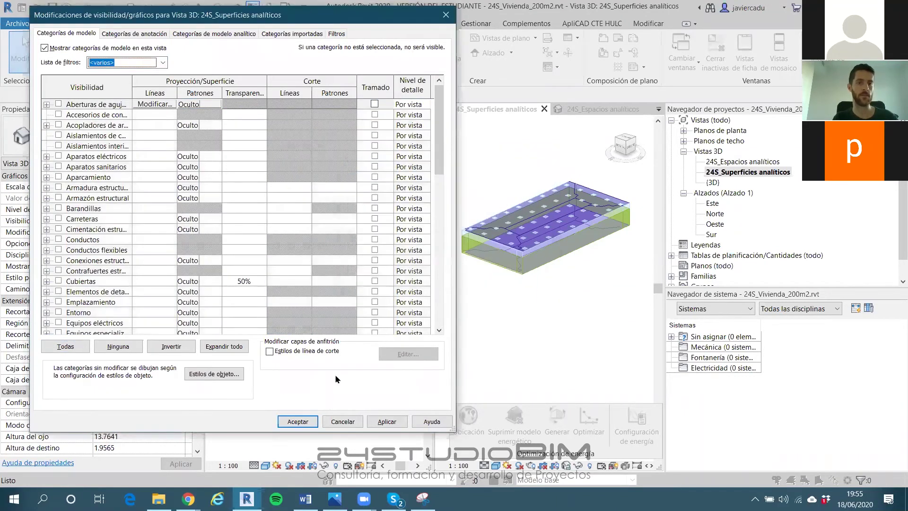
pyautogui.click(298, 421)
# Select the long exterior wall surface and the end facade's window opening to review their analytical properties
pyautogui.keyDown('shift'); pyautogui.moveTo(543, 238); pyautogui.dragTo(549, 200, button='middle'); pyautogui.keyUp('shift')
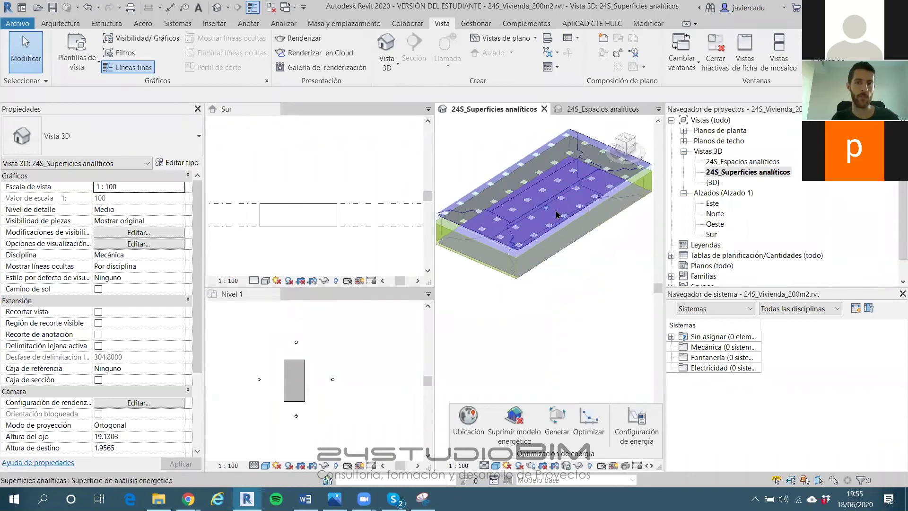
pyautogui.click(529, 266)
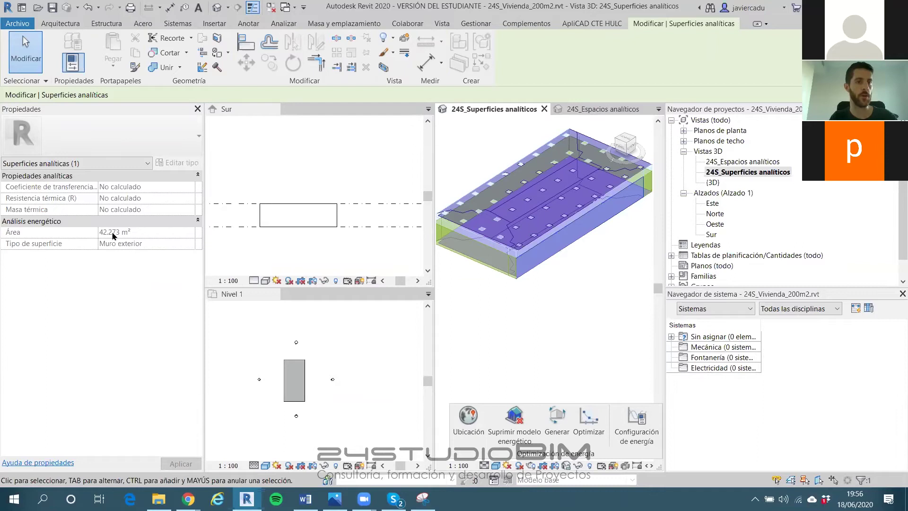
pyautogui.scroll(4, 499, 249)
pyautogui.click(499, 249)
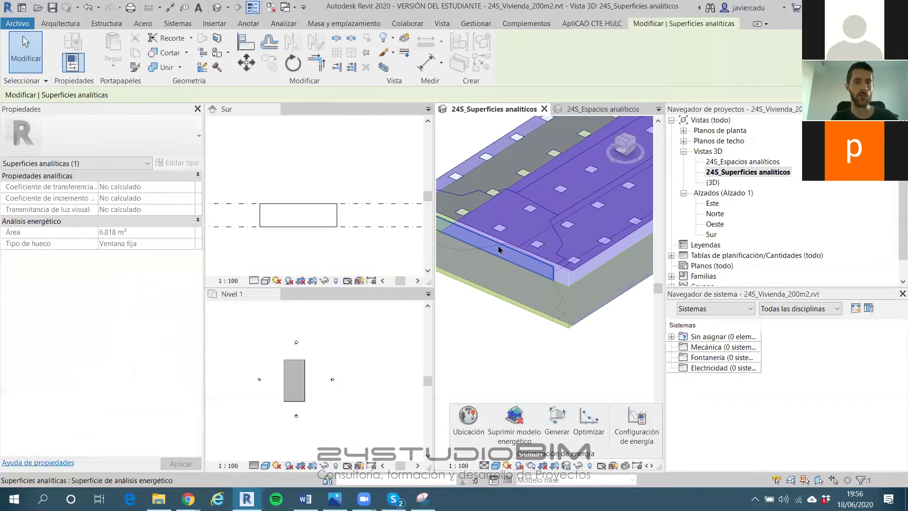
pyautogui.click(477, 212)
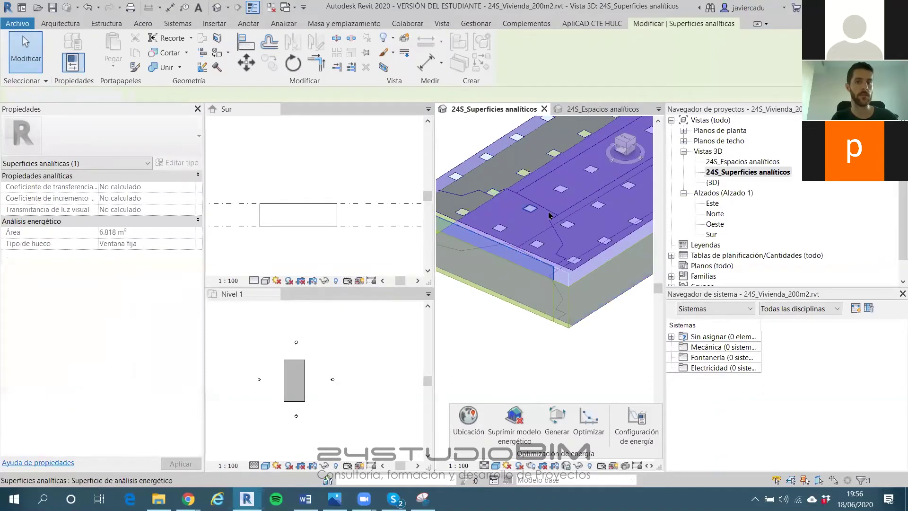
# Select a roof skylight and the end facade's exterior wall to review their analytical properties, and inspect the analytical surfaces from several angles
pyautogui.click(567, 225)
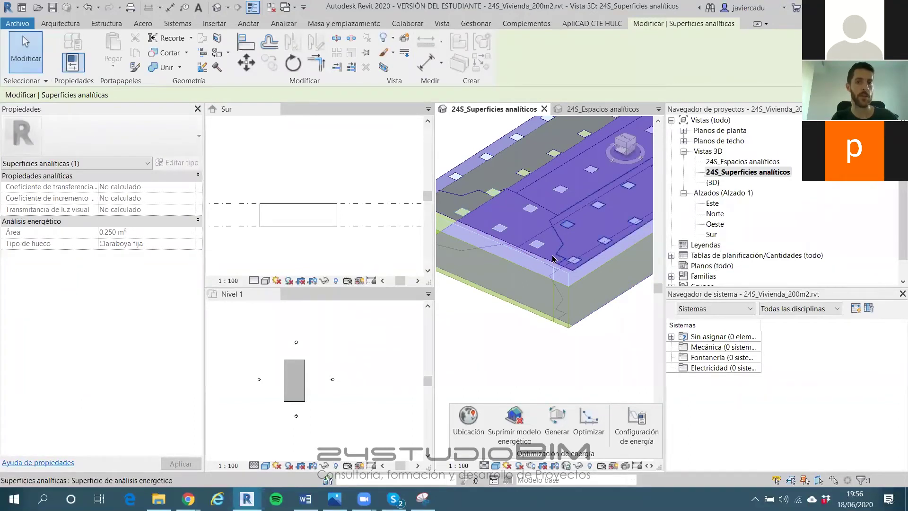
pyautogui.click(528, 272)
pyautogui.click(525, 284)
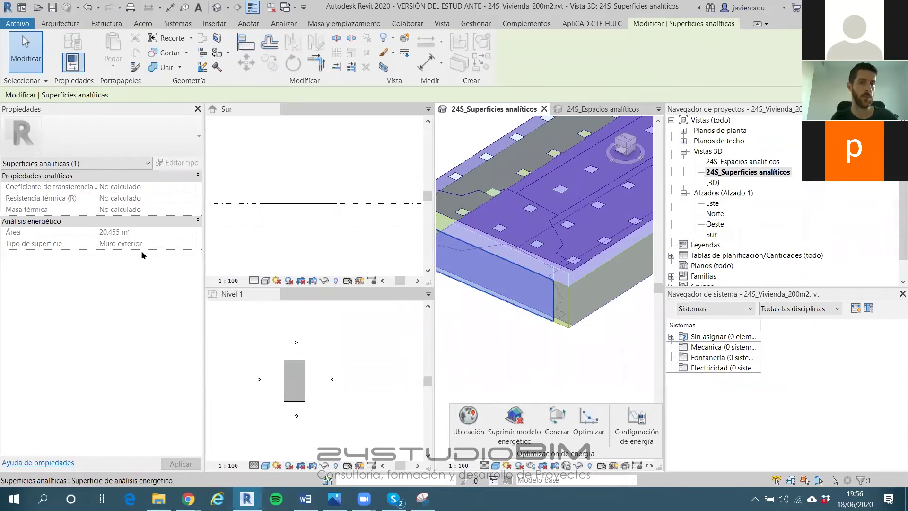
pyautogui.press('Escape')
pyautogui.scroll(-2, 536, 250)
pyautogui.keyDown('shift'); pyautogui.moveTo(561, 249); pyautogui.dragTo(437, 225, button='middle'); pyautogui.keyUp('shift')
pyautogui.scroll(2, 568, 202)
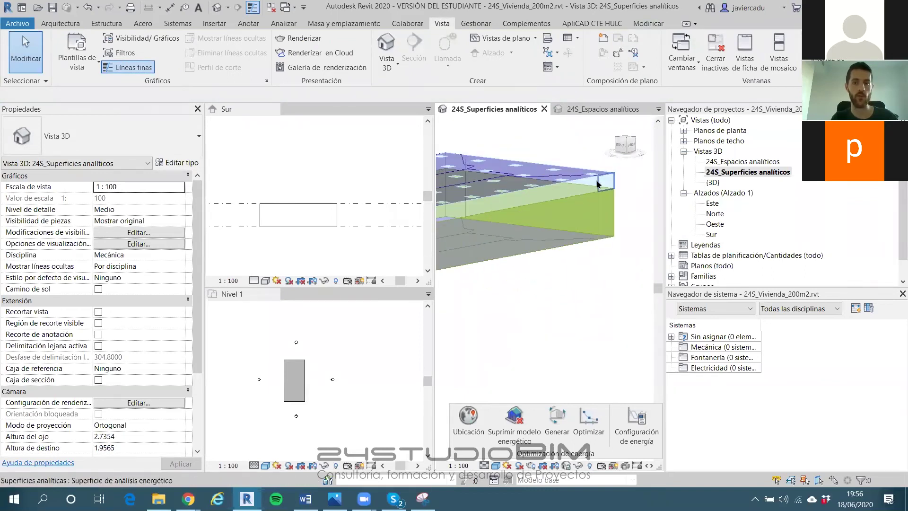
pyautogui.scroll(-3, 598, 187)
pyautogui.keyDown('shift'); pyautogui.moveTo(598, 189); pyautogui.dragTo(579, 272, button='middle'); pyautogui.keyUp('shift')
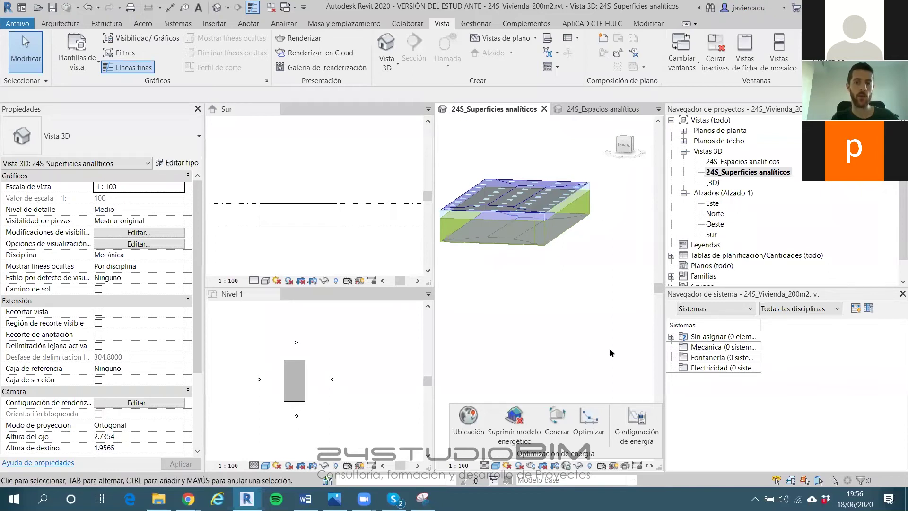
pyautogui.moveTo(551, 236)
pyautogui.keyDown('shift'); pyautogui.mouseDown(button='middle')
pyautogui.moveTo(525, 248)
pyautogui.moveTo(558, 238)
pyautogui.mouseUp(button='middle'); pyautogui.keyUp('shift')
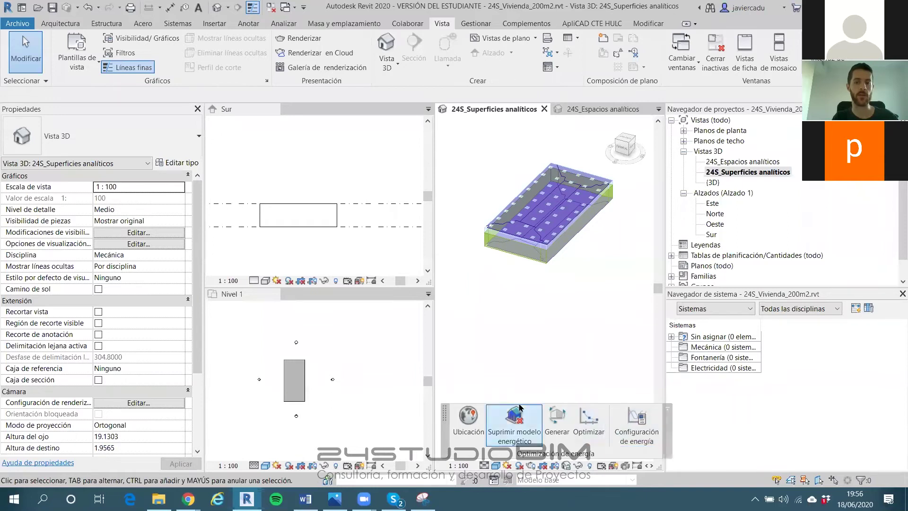
# Set the target sill height to 0.75 in the advanced energy settings, review the conceptual construction types and accept the configuration
pyautogui.click(630, 433)
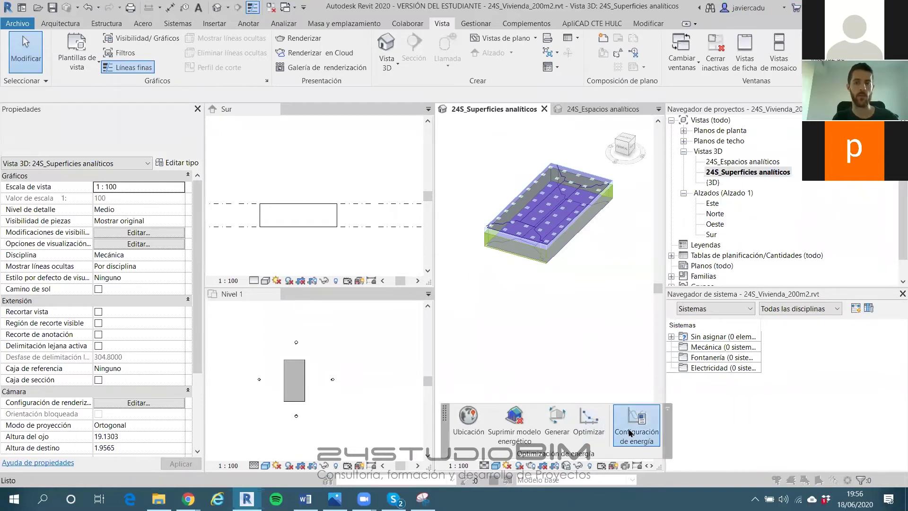
pyautogui.click(314, 242)
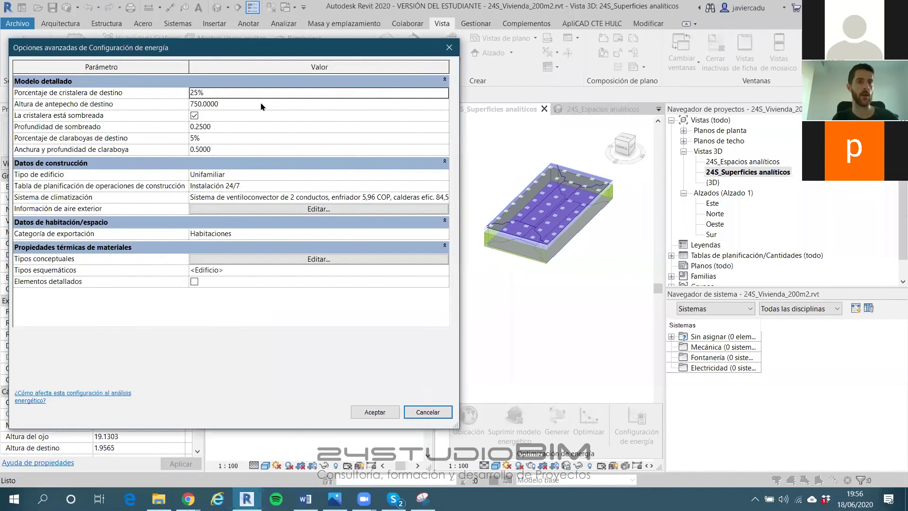
pyautogui.click(229, 103)
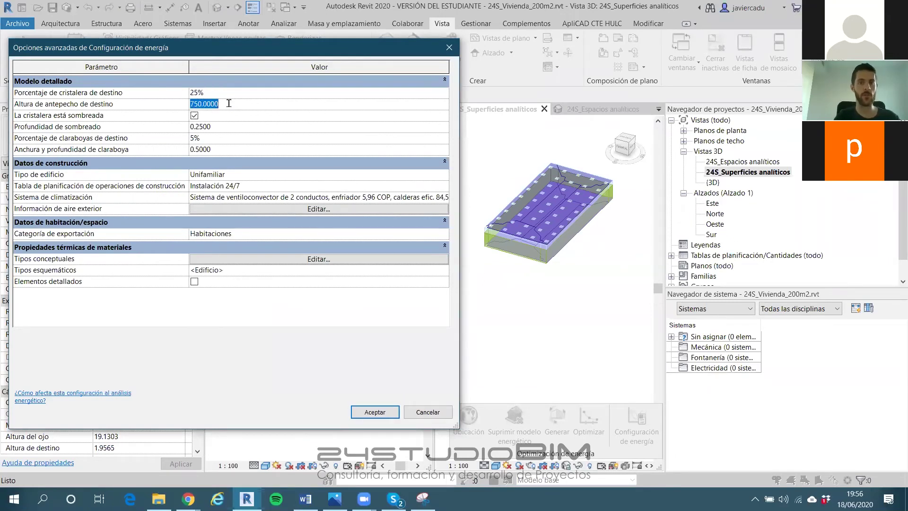
pyautogui.write('0.75')
pyautogui.press('Return')
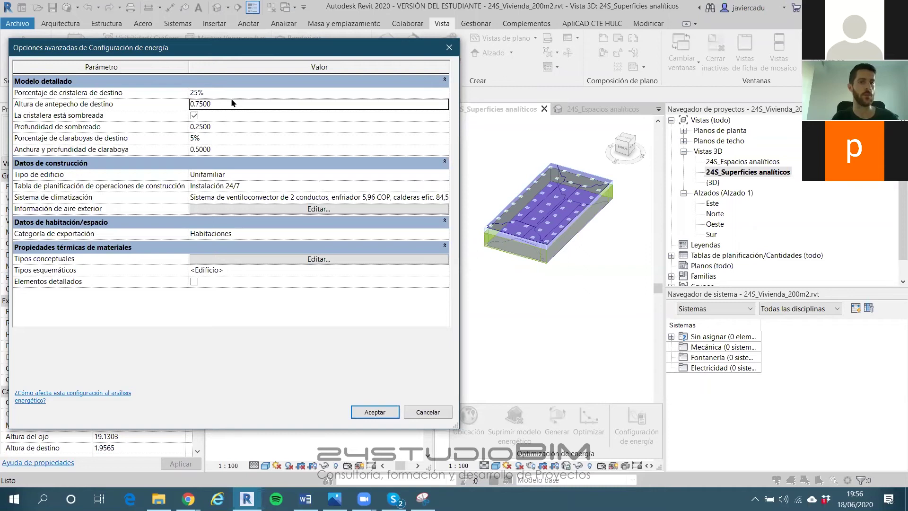
pyautogui.click(221, 259)
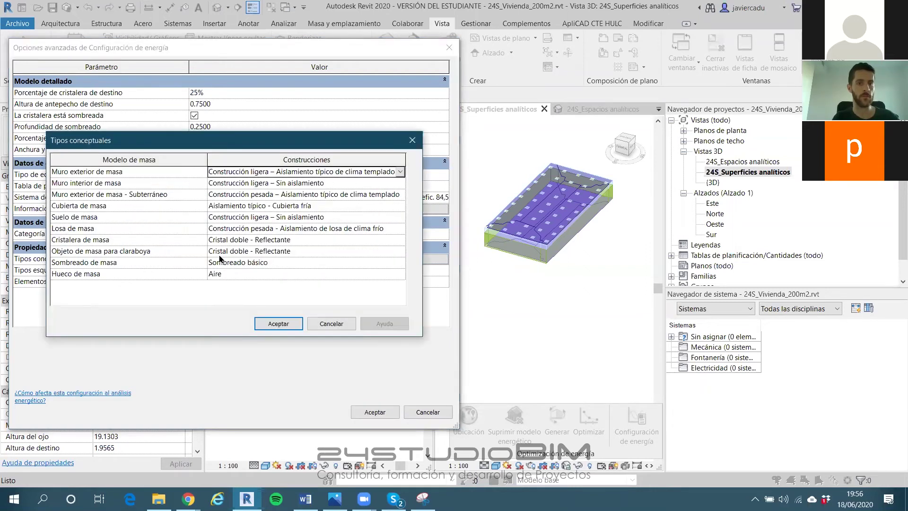
pyautogui.click(282, 322)
pyautogui.click(383, 414)
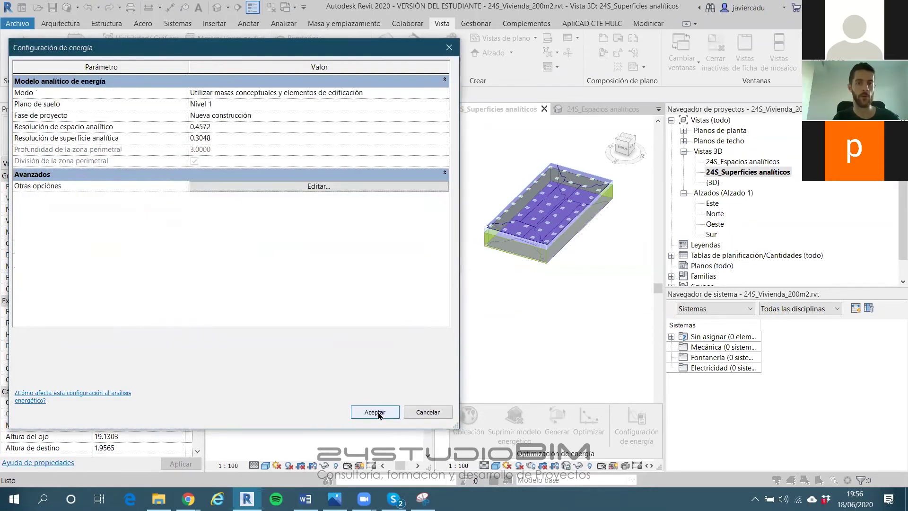
pyautogui.click(375, 412)
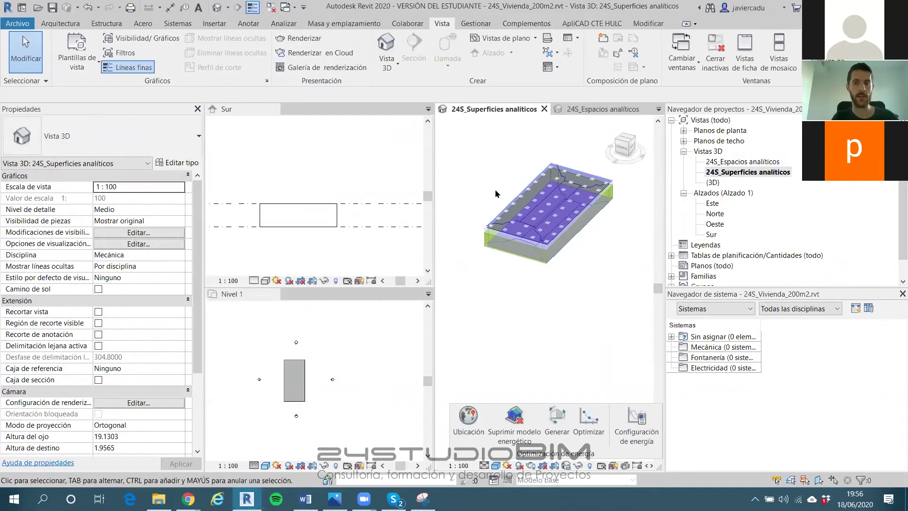
# Delete the existing energy model and create it again with the updated energy settings
pyautogui.keyDown('shift'); pyautogui.moveTo(577, 220); pyautogui.dragTo(512, 183, button='middle'); pyautogui.keyUp('shift')
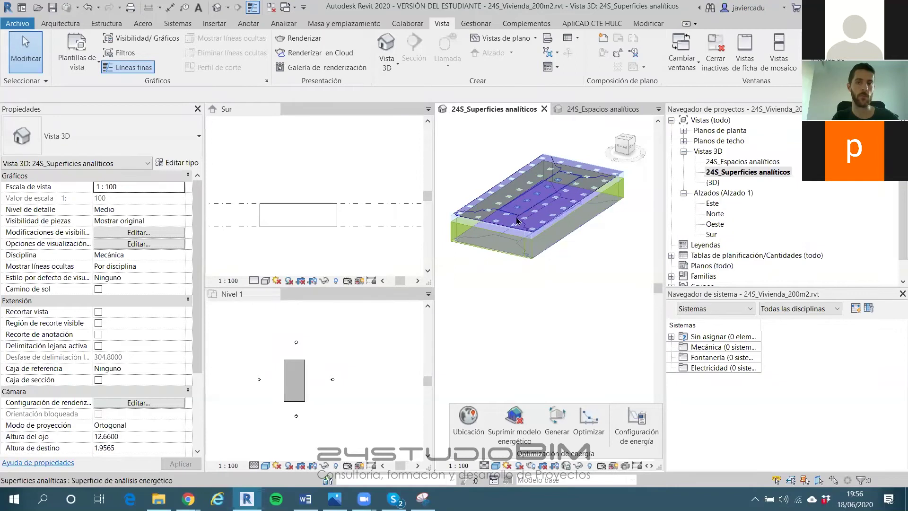
pyautogui.scroll(-2, 534, 215)
pyautogui.keyDown('shift'); pyautogui.moveTo(537, 225); pyautogui.dragTo(540, 234, button='middle'); pyautogui.keyUp('shift')
pyautogui.click(515, 417)
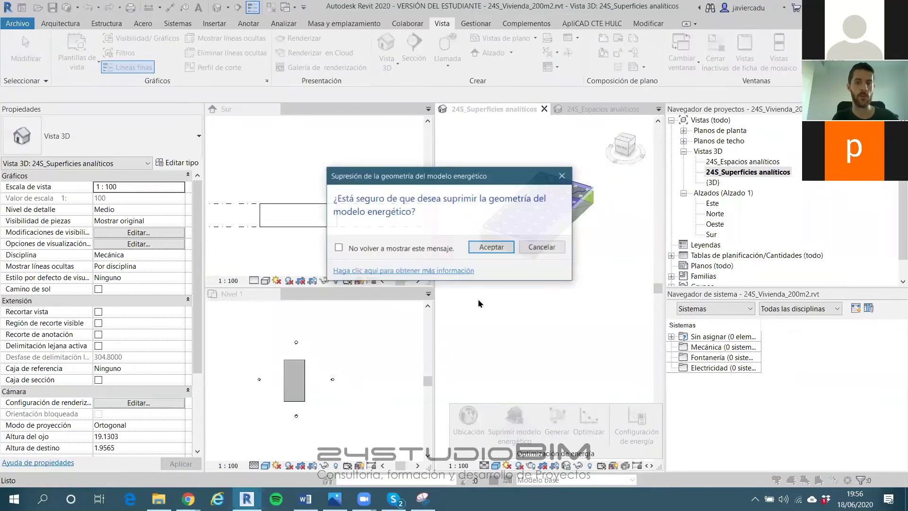
pyautogui.click(499, 246)
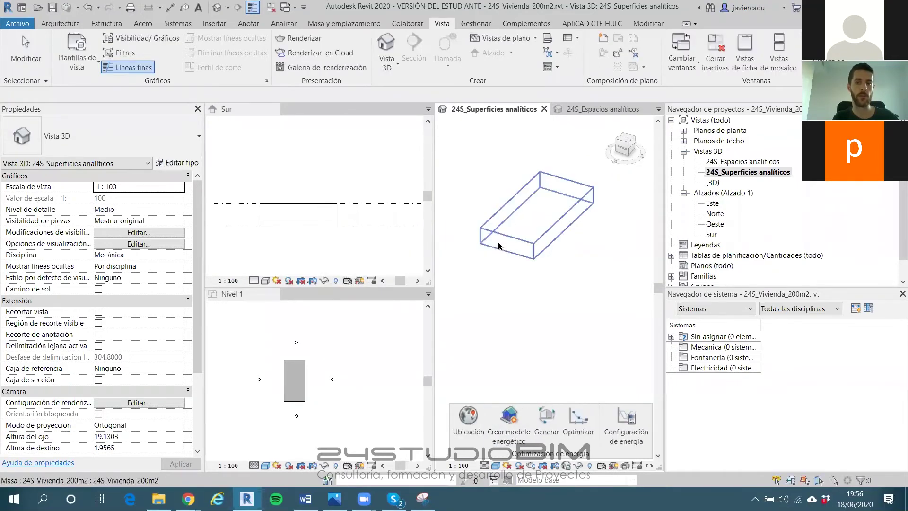
pyautogui.click(505, 422)
pyautogui.click(539, 247)
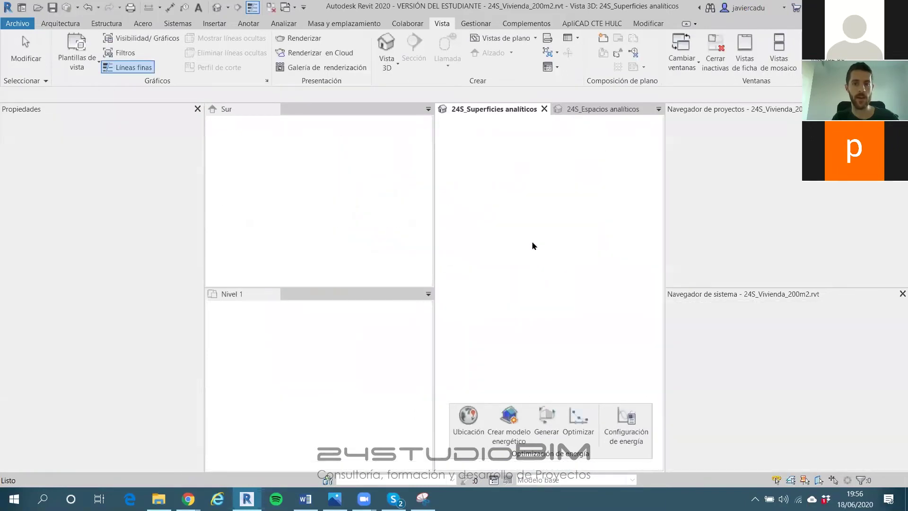
# Open the 24S_Superficies analíticos 3D view and examine the window openings on the regenerated facades
pyautogui.doubleClick(731, 174)
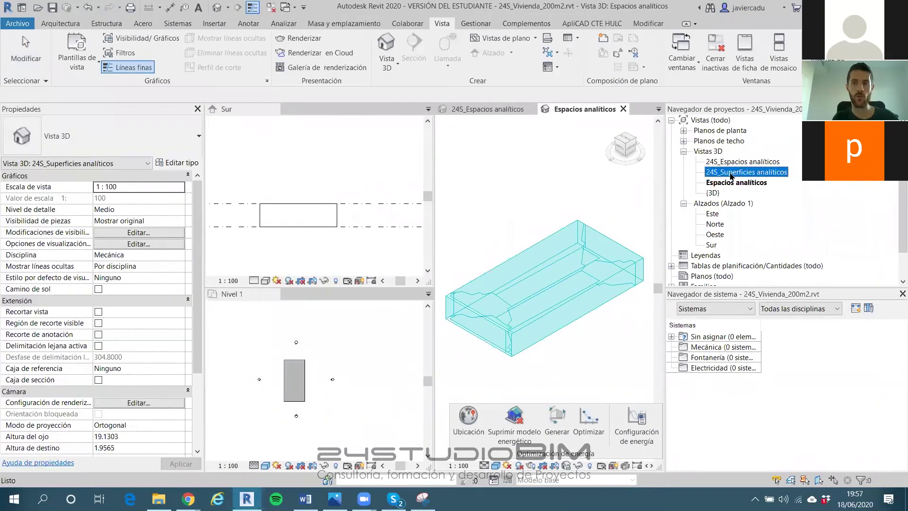
pyautogui.scroll(5, 553, 226)
pyautogui.keyDown('shift'); pyautogui.moveTo(548, 222); pyautogui.dragTo(573, 215, button='middle'); pyautogui.keyUp('shift')
pyautogui.click(574, 215)
pyautogui.click(573, 216)
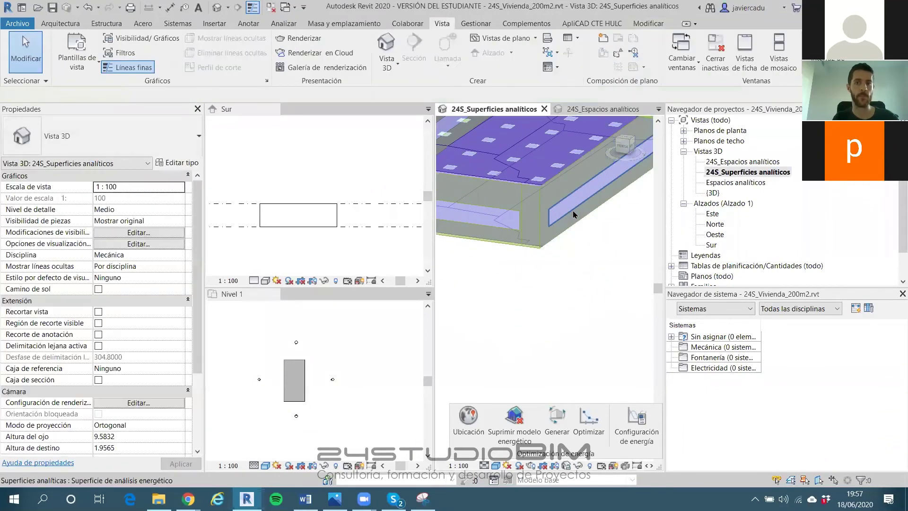
pyautogui.press('Escape')
pyautogui.scroll(-5, 551, 215)
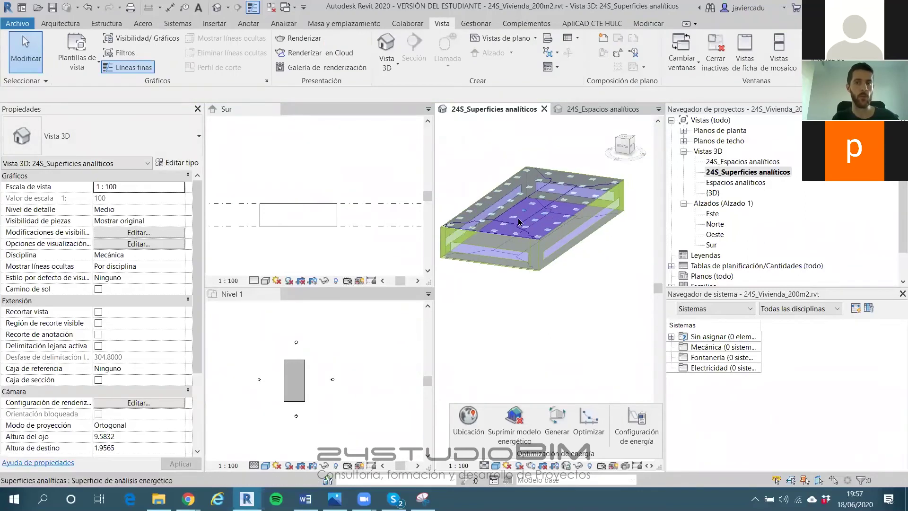
pyautogui.moveTo(528, 215); pyautogui.dragTo(534, 205, button='middle')
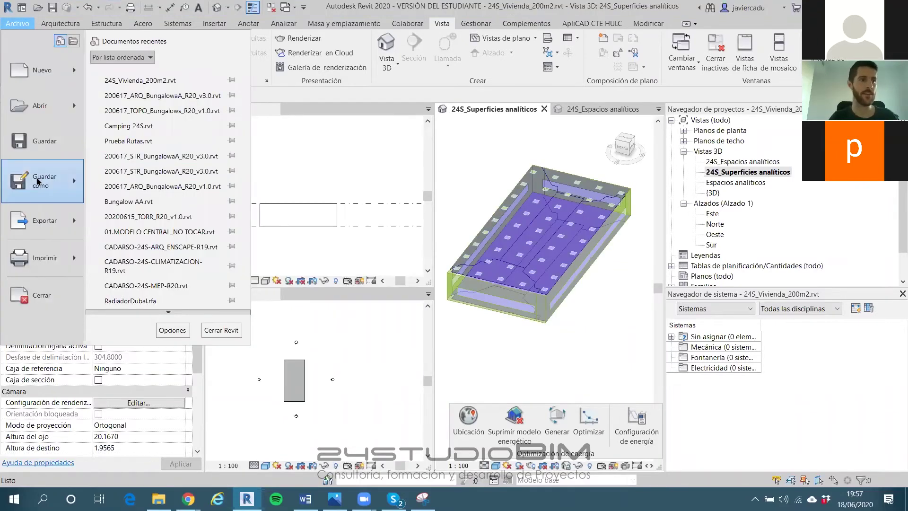
# Save the project as a new file named 24S_Vivienda_200m2_1planta.rvt in the Webinar sostenibilidad folder
pyautogui.moveTo(45, 181)
pyautogui.click(150, 142)
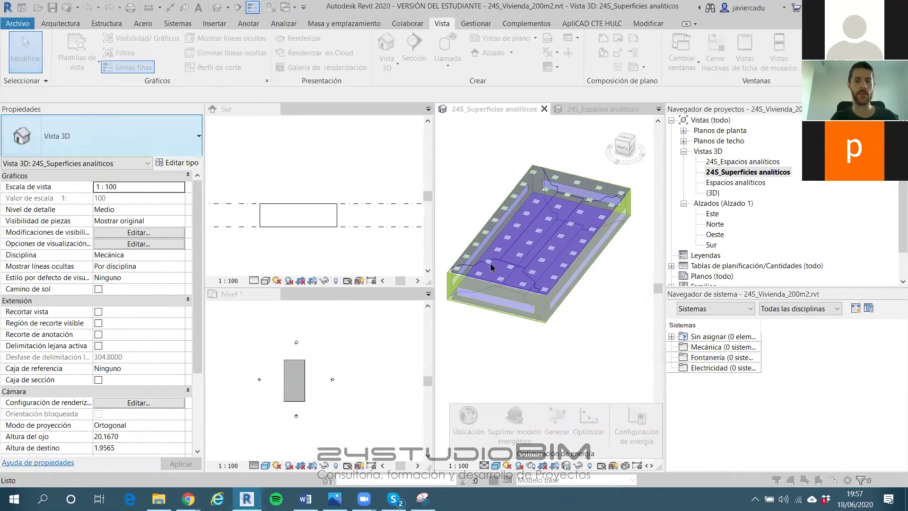
pyautogui.click(492, 391)
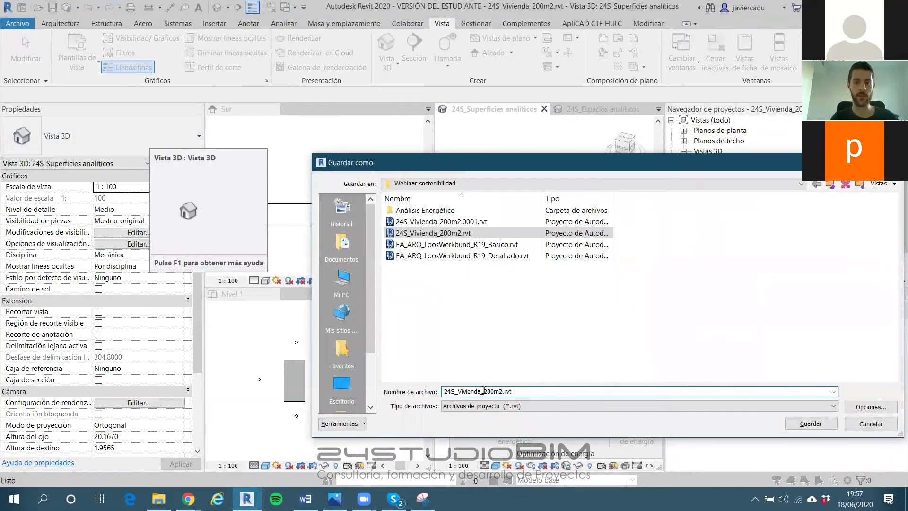
pyautogui.write('_1plan')
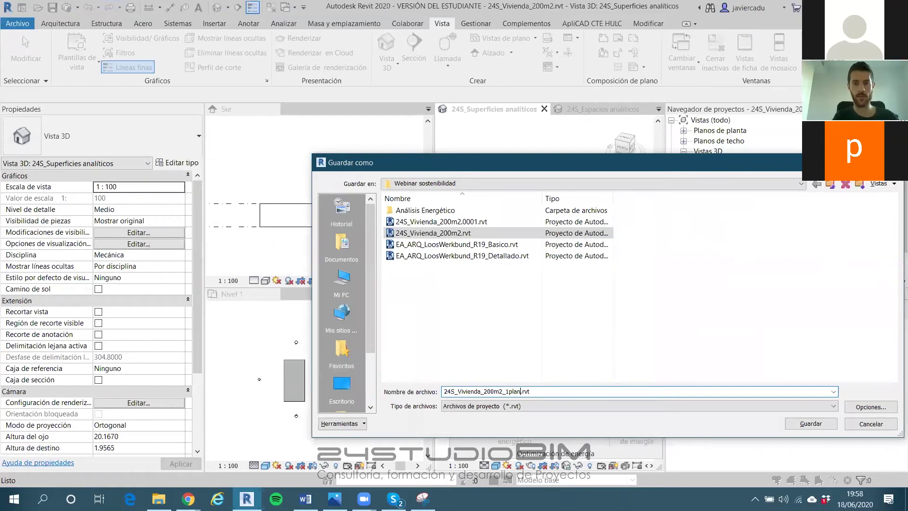
pyautogui.press('Return')
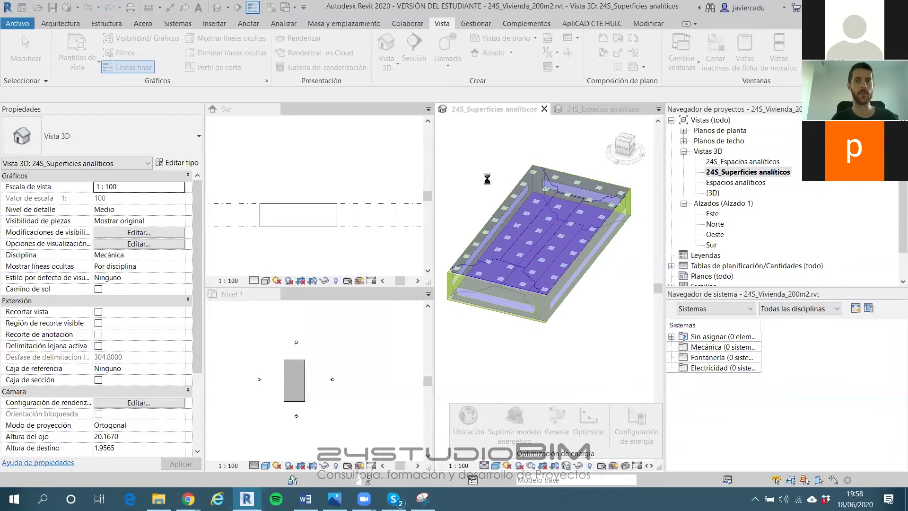
# Generate the energy simulation, choosing to update the energy analytical model, and accept the model validation notice
pyautogui.scroll(-2, 505, 186)
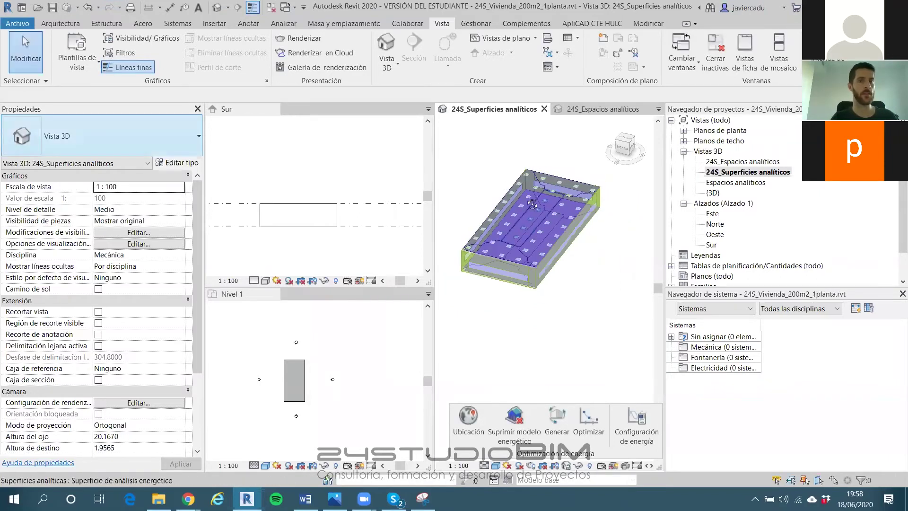
pyautogui.moveTo(536, 197); pyautogui.dragTo(545, 228, button='middle')
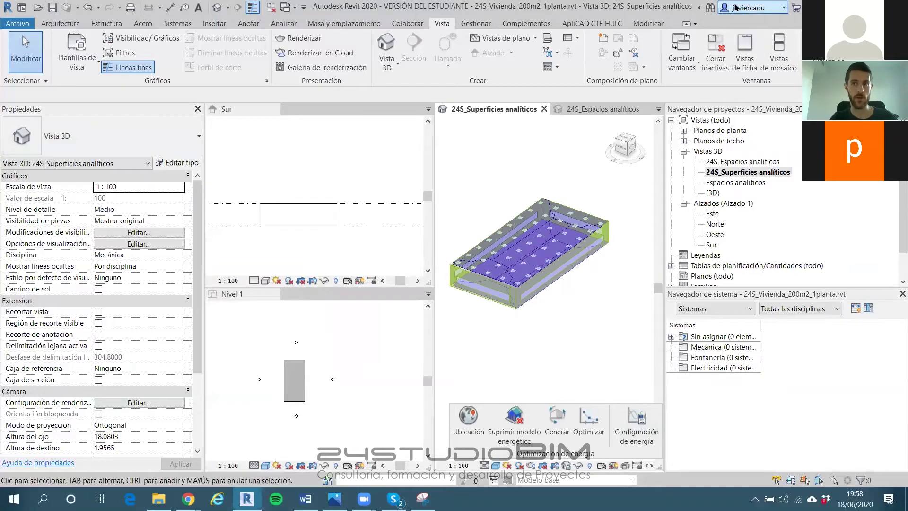
pyautogui.click(558, 419)
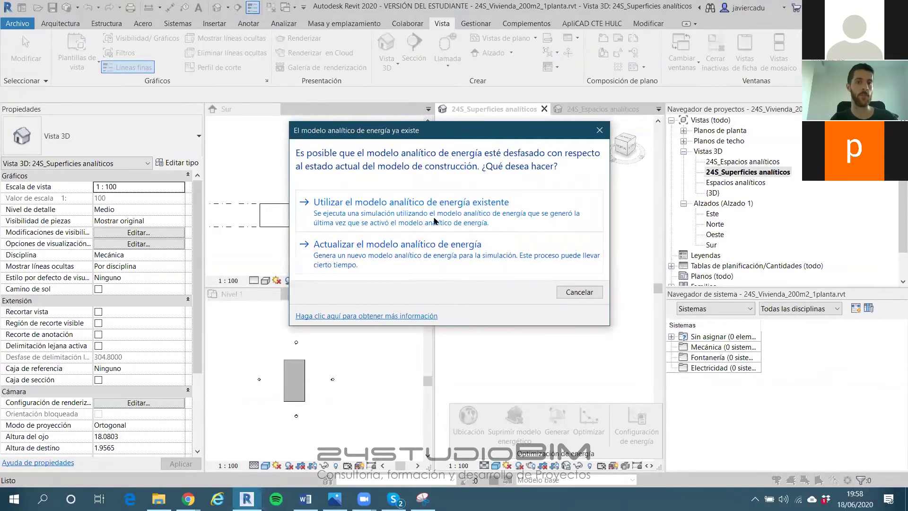
pyautogui.moveTo(440, 134); pyautogui.dragTo(435, 134)
pyautogui.moveTo(305, 87); pyautogui.dragTo(296, 83)
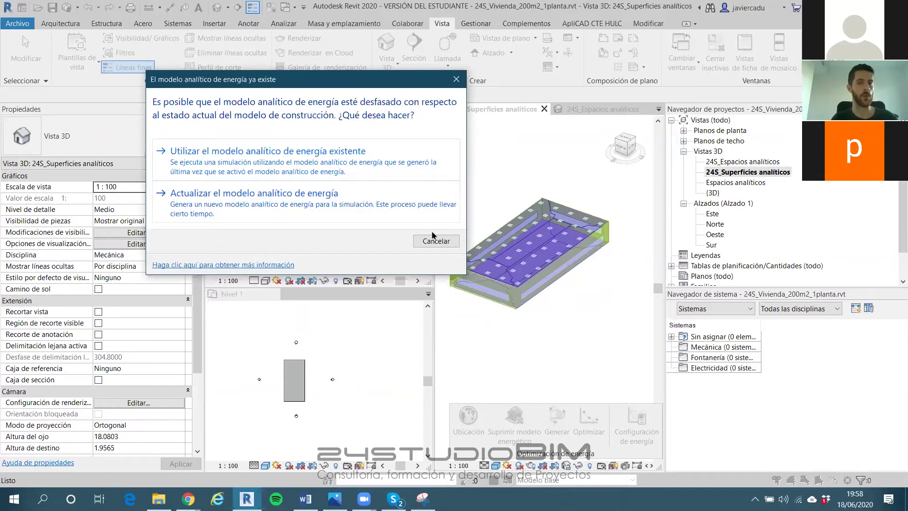
pyautogui.click(244, 202)
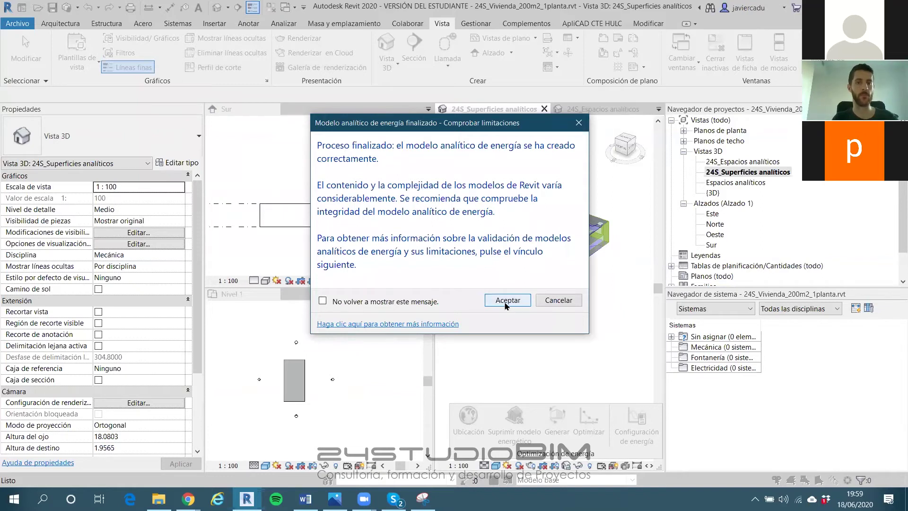
pyautogui.click(506, 303)
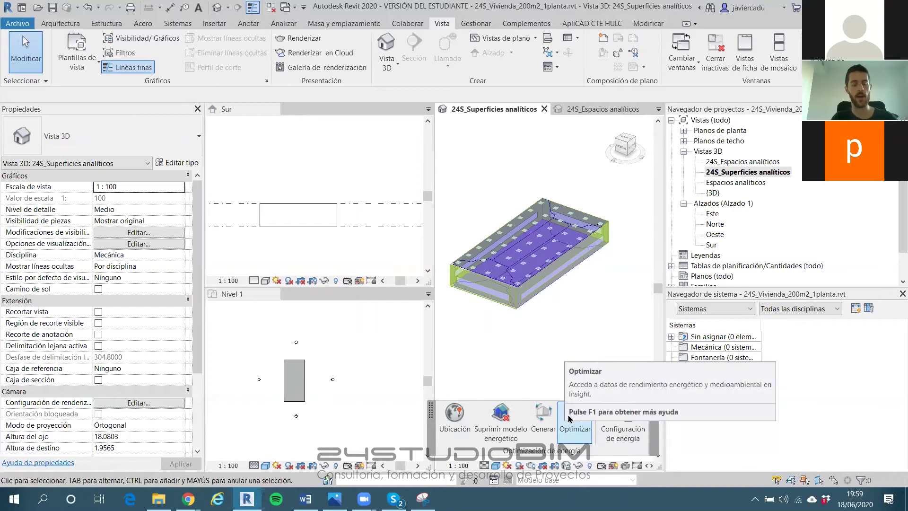
# Switch to Autodesk Insight through Optimizar, open the Insights page and browse the existing insights
pyautogui.click(570, 423)
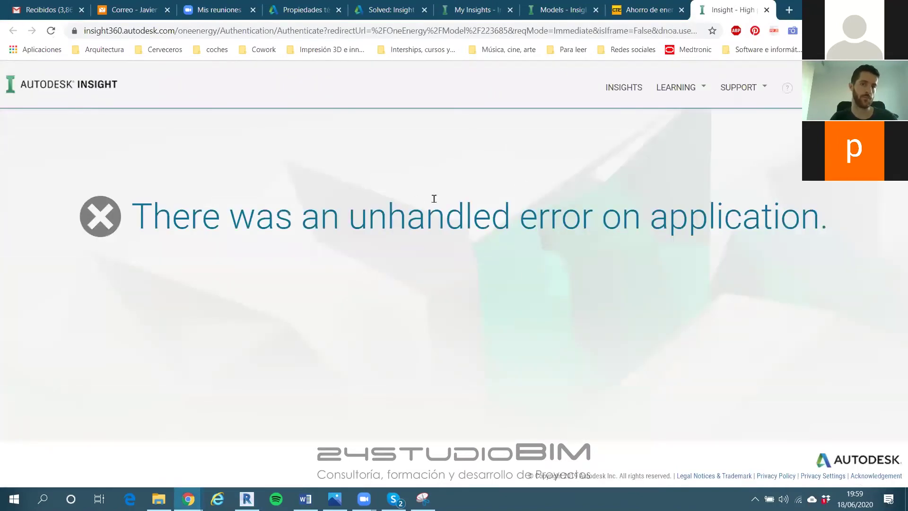
pyautogui.click(619, 89)
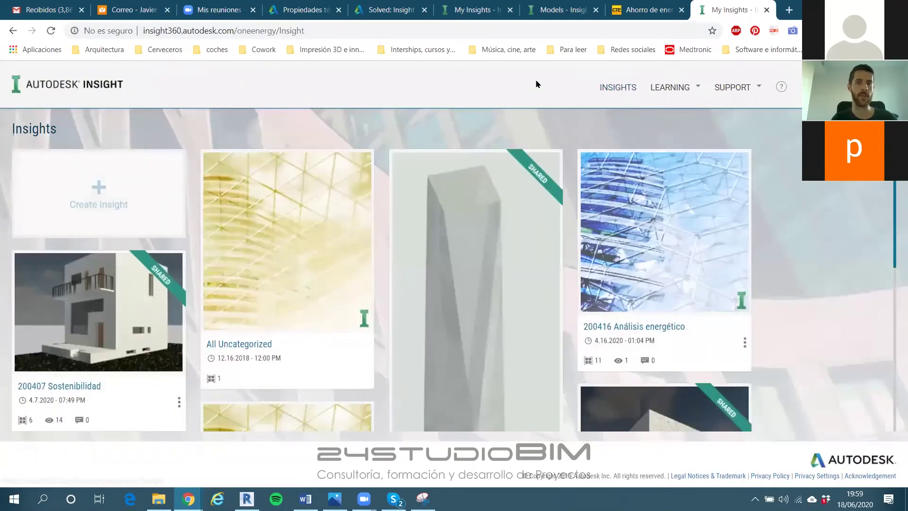
pyautogui.scroll(-3, 531, 146)
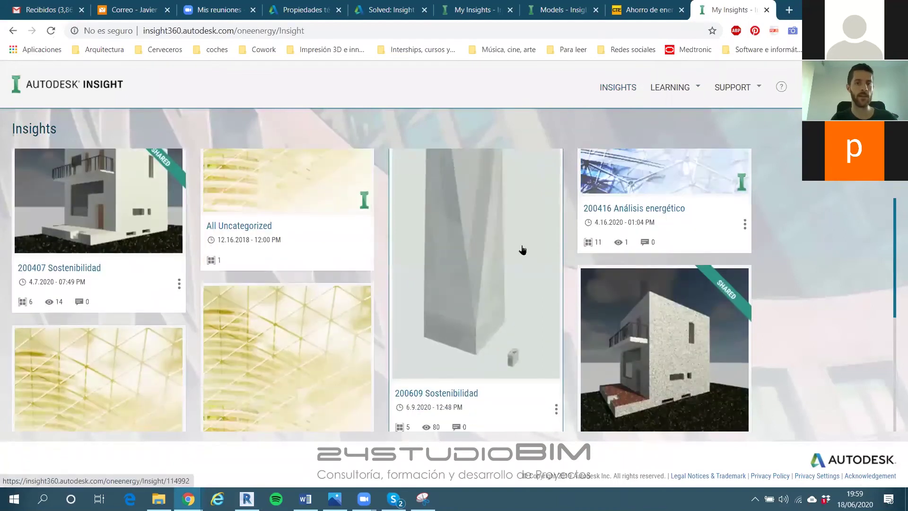
pyautogui.scroll(3, 522, 249)
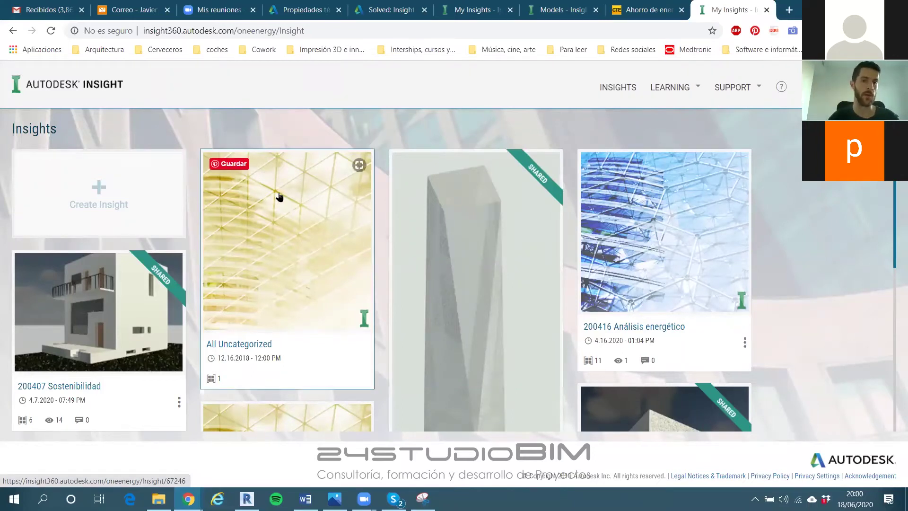
pyautogui.scroll(-1, 279, 195)
pyautogui.scroll(-2, 326, 282)
pyautogui.scroll(2, 308, 278)
pyautogui.scroll(-2, 615, 279)
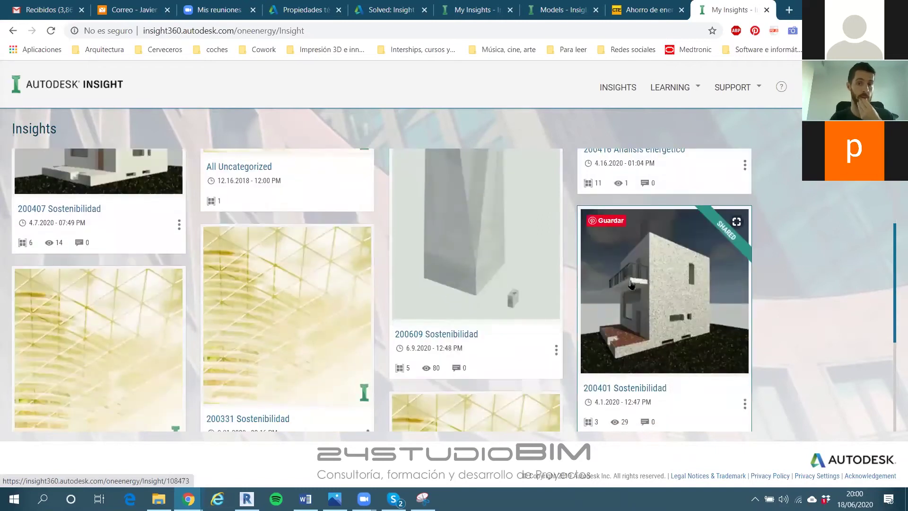
# Browse the remaining insights and open the All Uncategorized insight containing the 24S_Vivienda_200m2_1planta model
pyautogui.scroll(-2, 596, 275)
pyautogui.scroll(5, 607, 250)
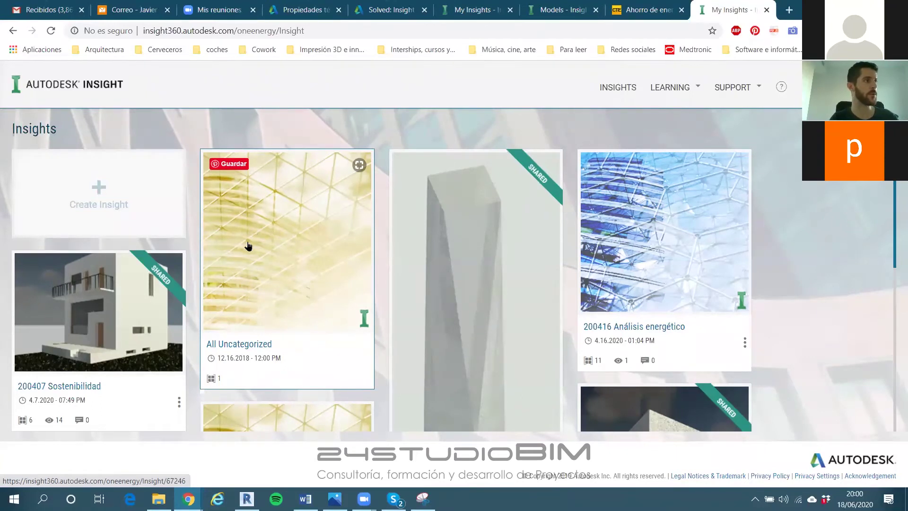
pyautogui.click(270, 248)
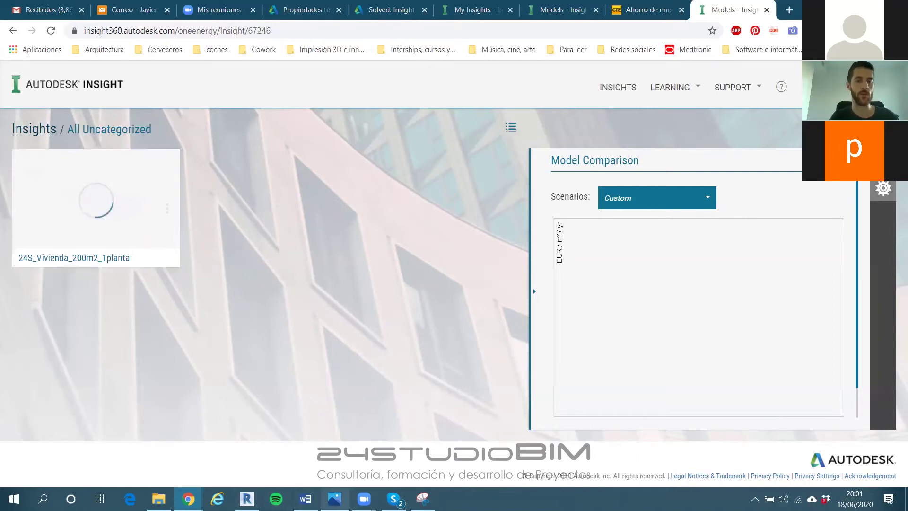
# Switch to Revit and save the project as 24S_Vivienda_200m2_2 plantas.rvt in the Webinar sostenibilidad folder
pyautogui.click(247, 499)
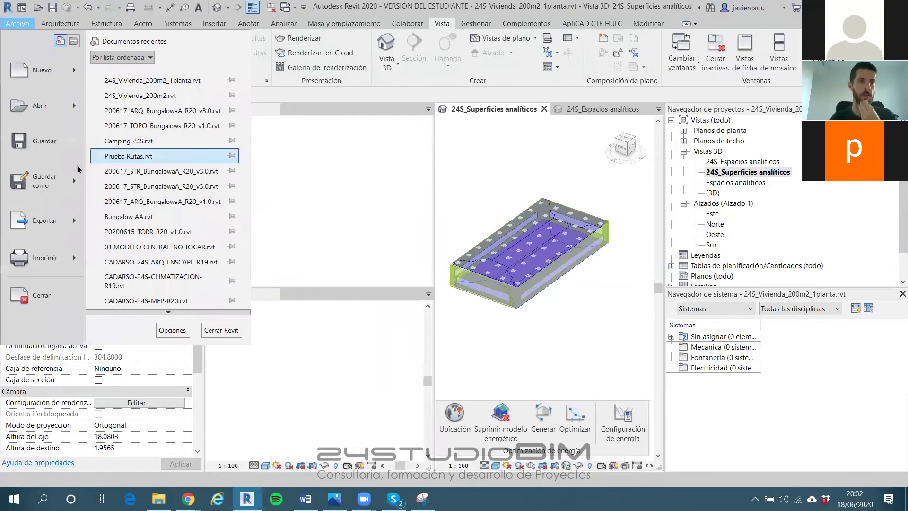
pyautogui.moveTo(33, 192)
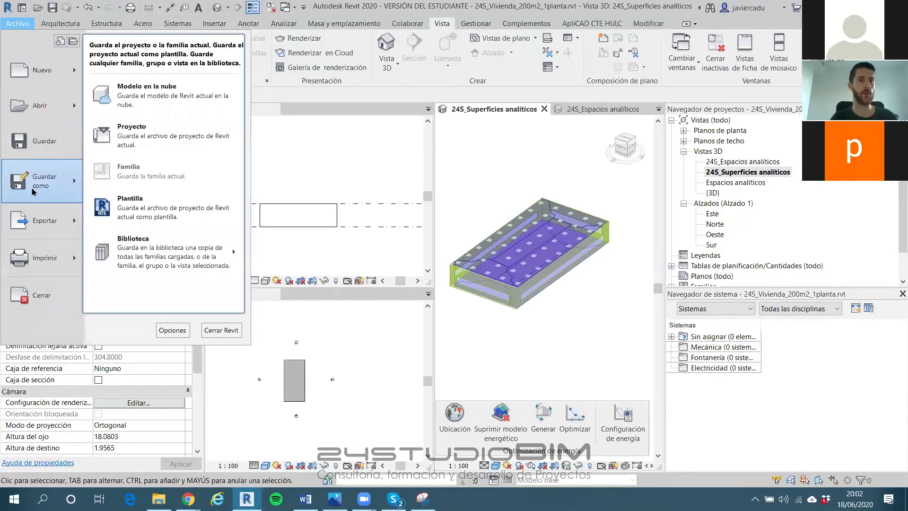
pyautogui.click(148, 143)
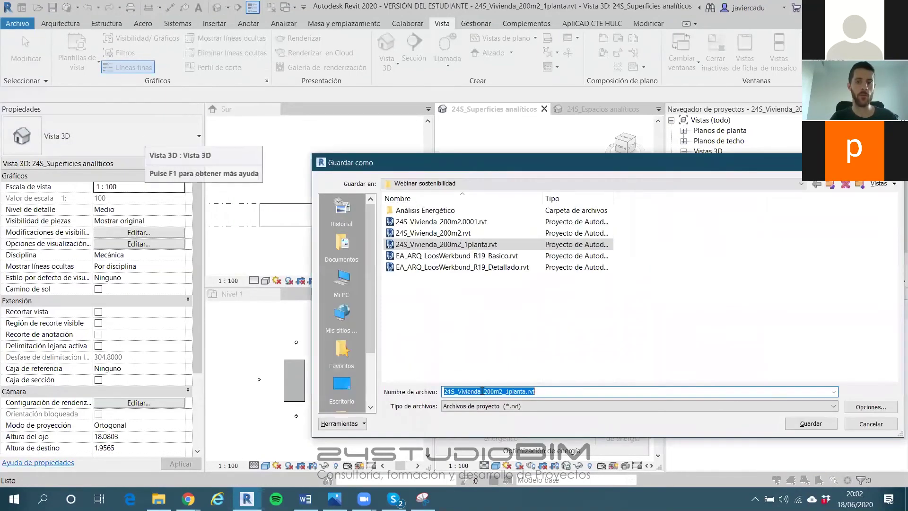
pyautogui.click(501, 392)
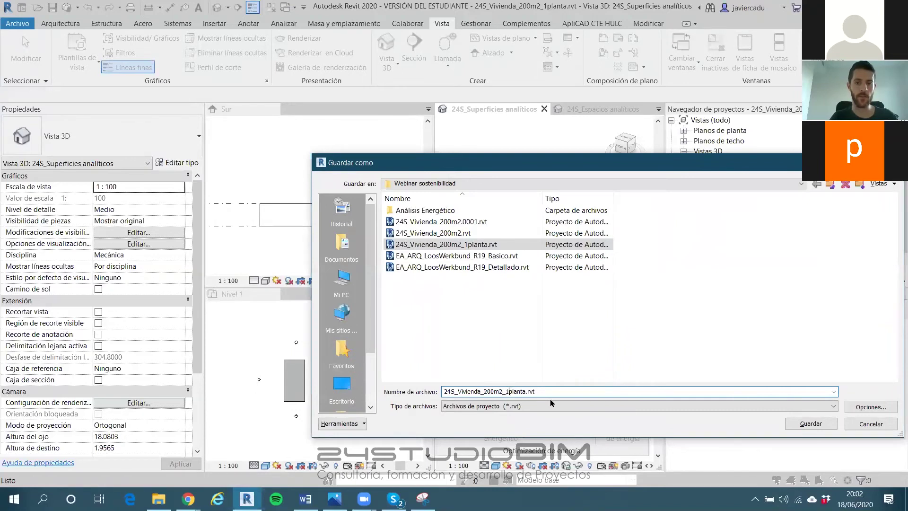
pyautogui.press('BackSpace')
pyautogui.press('Delete')
pyautogui.write('_2 ')
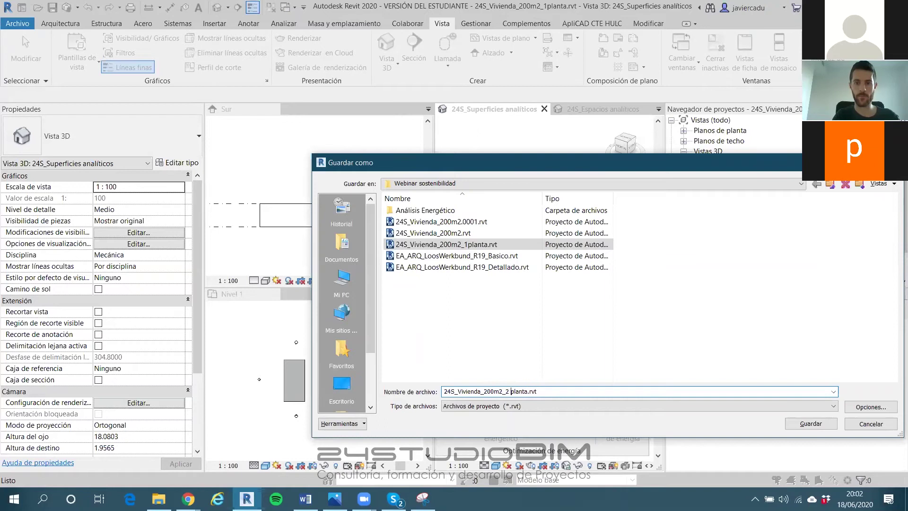
pyautogui.write('s')
pyautogui.press('Return')
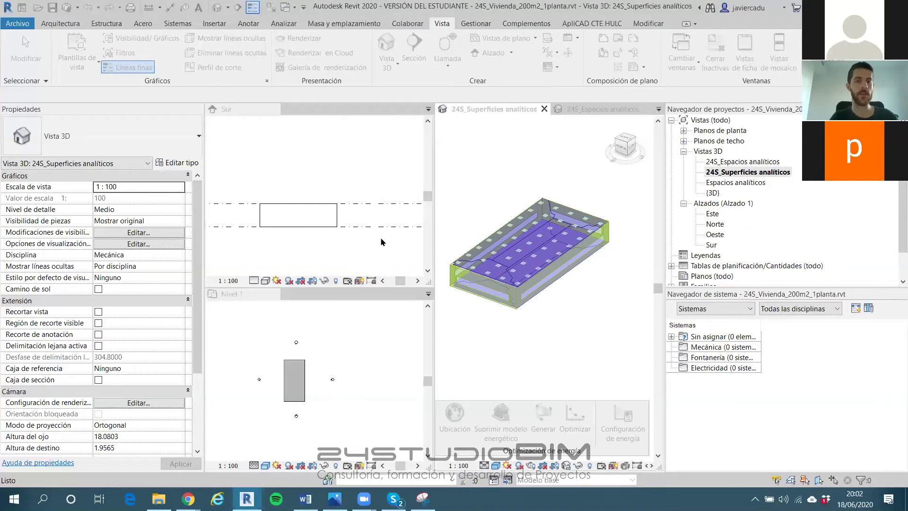
# In the Sur elevation, copy the Nivel 2 level line one storey upward to add a third level
pyautogui.click(350, 219)
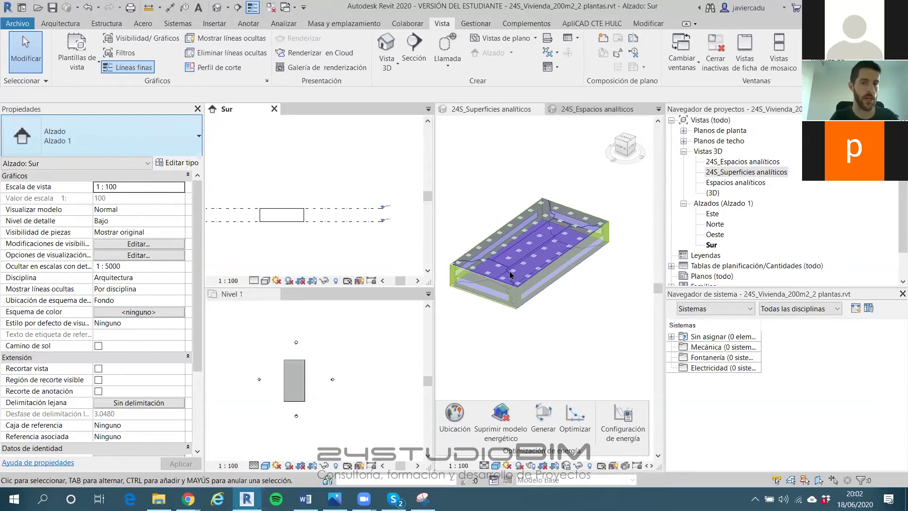
pyautogui.click(511, 295)
pyautogui.scroll(2, 326, 210)
pyautogui.click(337, 212)
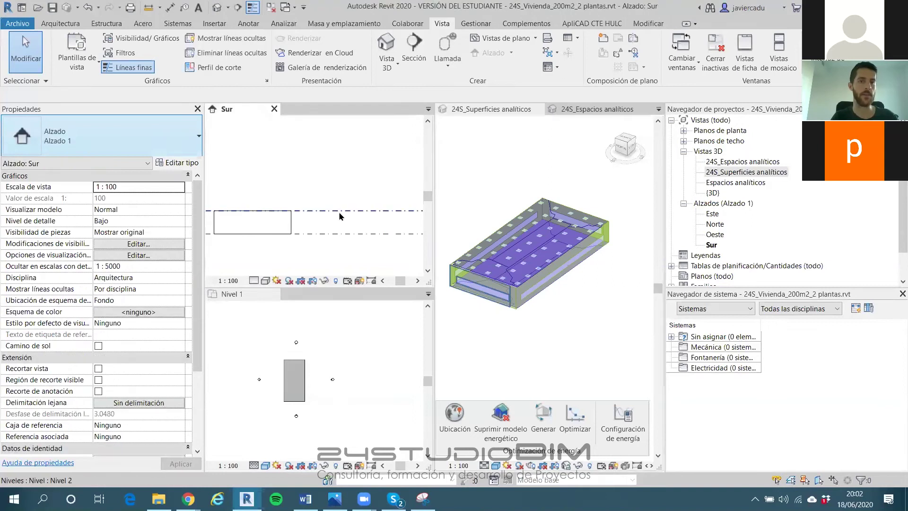
pyautogui.click(339, 211)
pyautogui.click(269, 63)
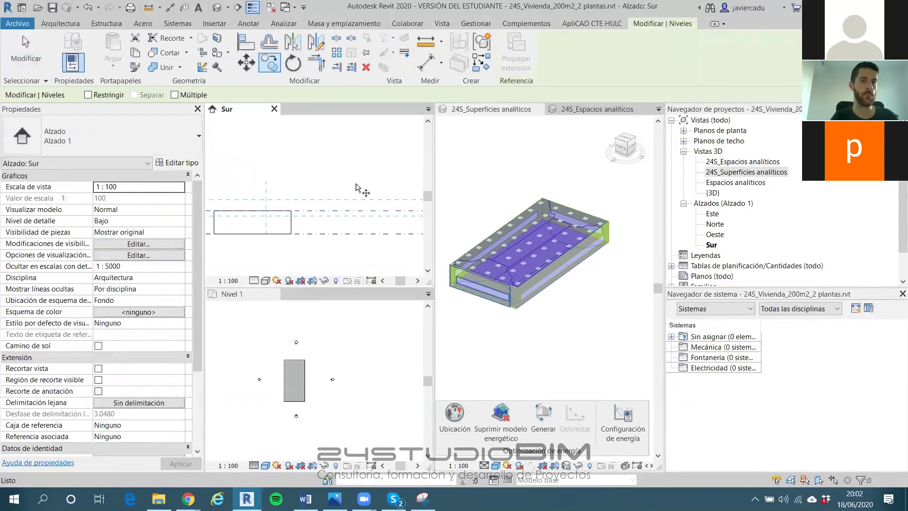
pyautogui.click(356, 210)
pyautogui.press('Escape')
pyautogui.scroll(-2, 325, 185)
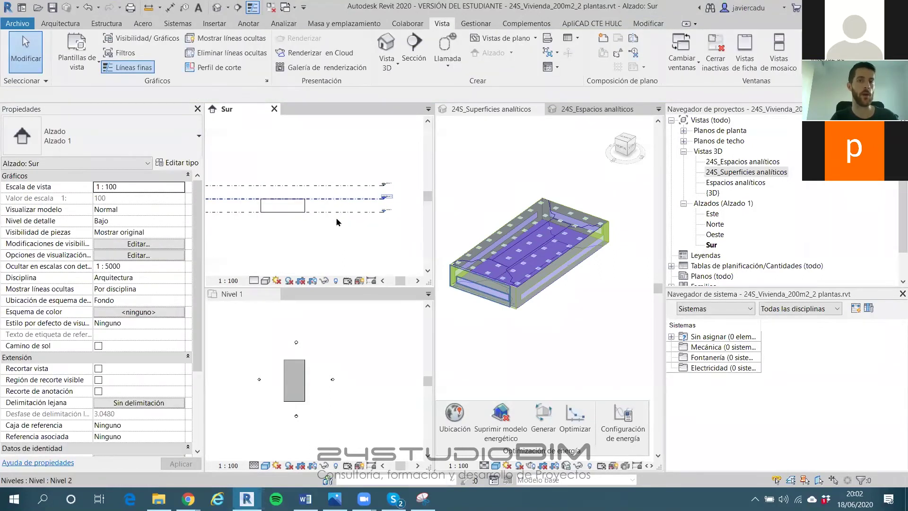
# Stretch the top of the house mass up to the third level in the Sur elevation
pyautogui.click(308, 209)
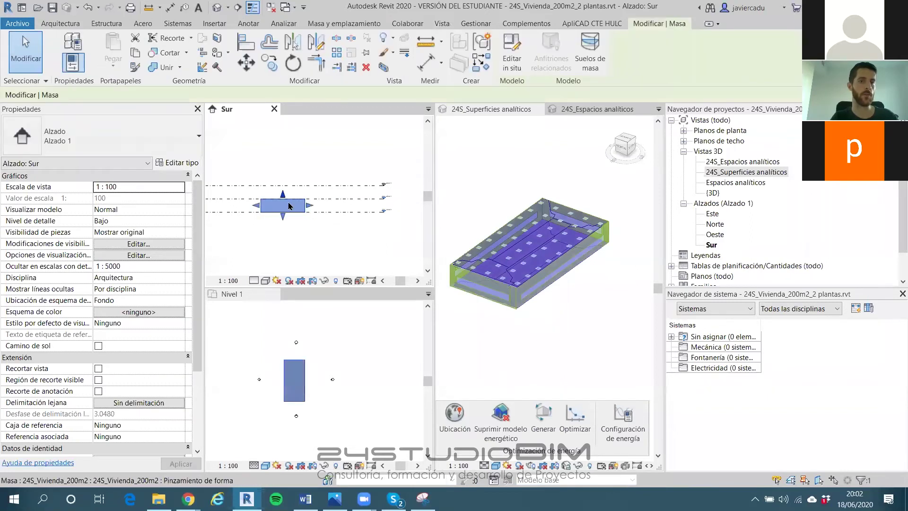
pyautogui.moveTo(283, 194); pyautogui.dragTo(283, 185)
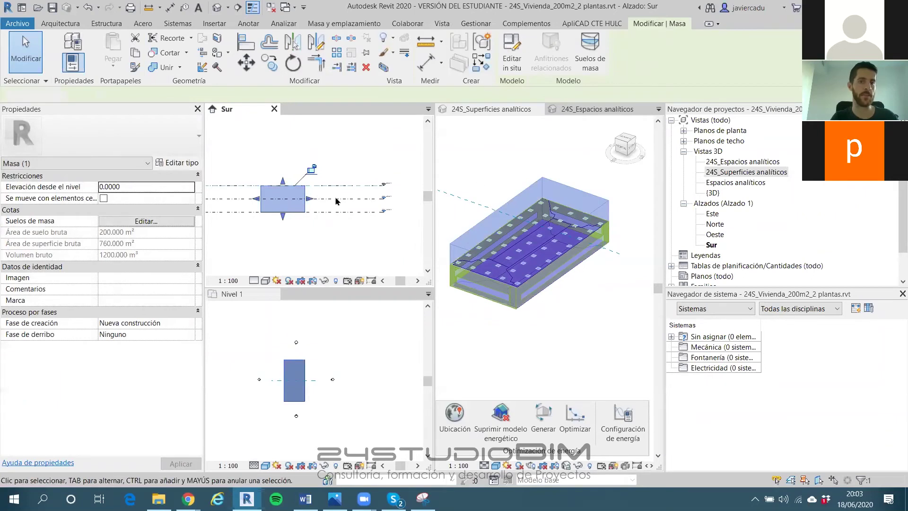
pyautogui.press('Escape')
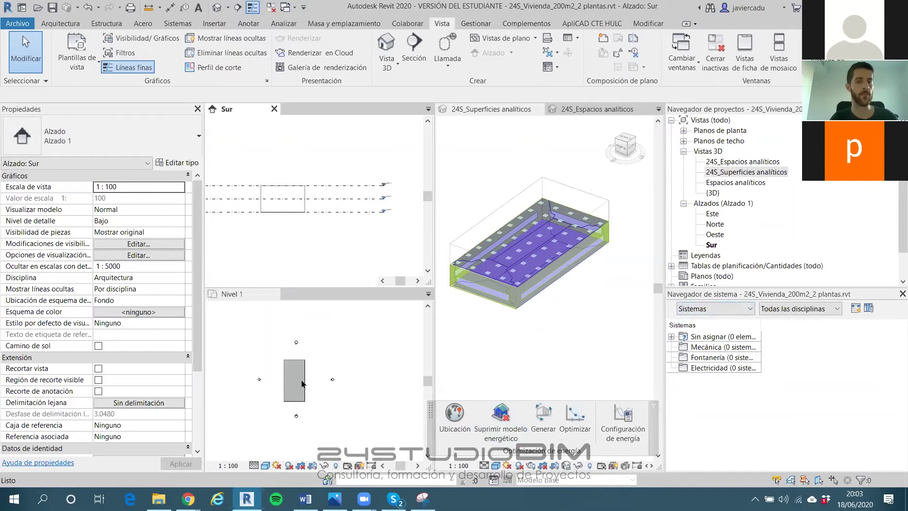
# Edit the house mass in place from the Nivel 1 plan, set its 20 m side to 10 m, and finish the mass
pyautogui.click(294, 394)
pyautogui.scroll(3, 294, 385)
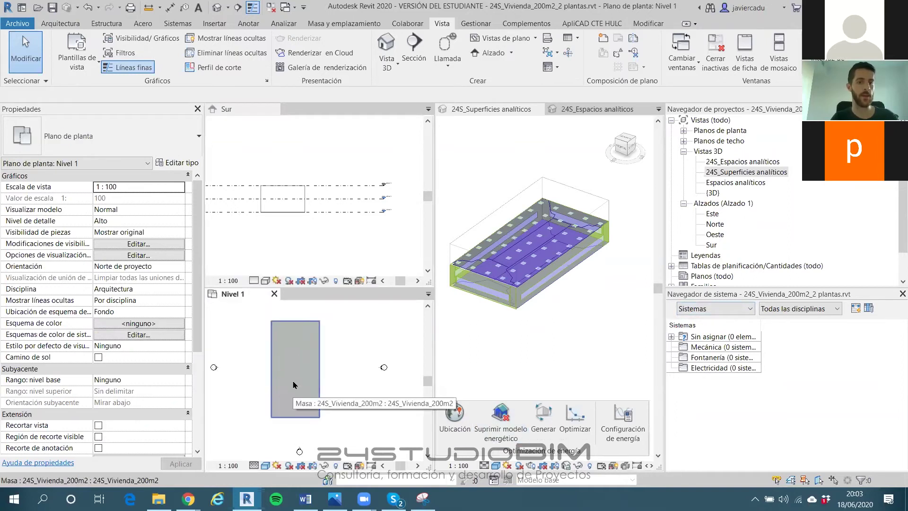
pyautogui.doubleClick(314, 331)
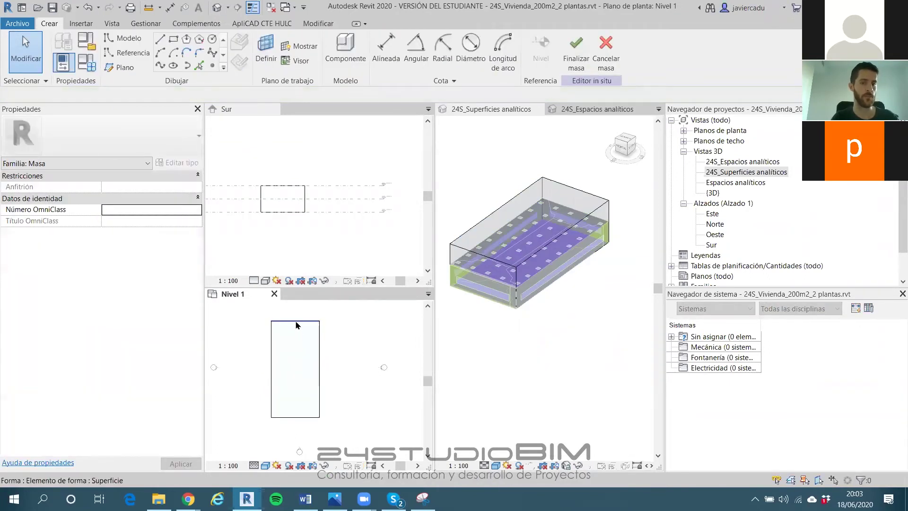
pyautogui.click(297, 325)
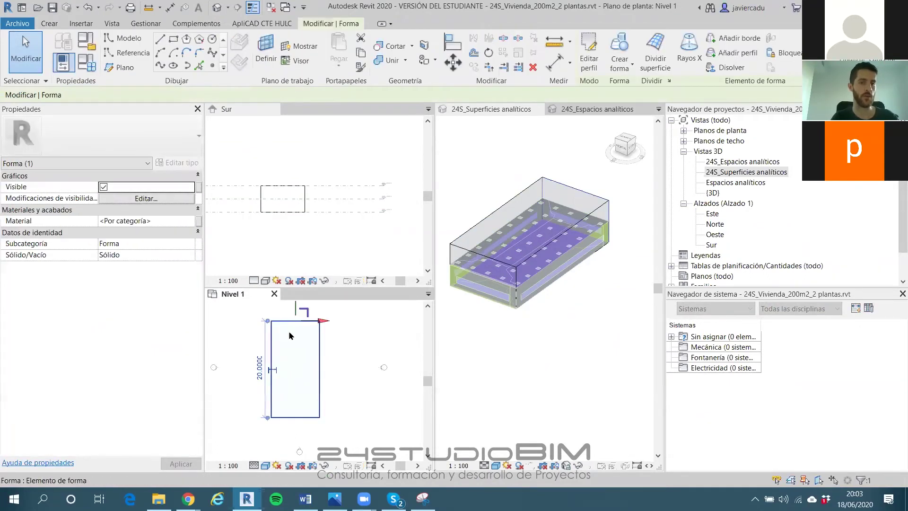
pyautogui.click(260, 367)
pyautogui.write('10')
pyautogui.press('Return')
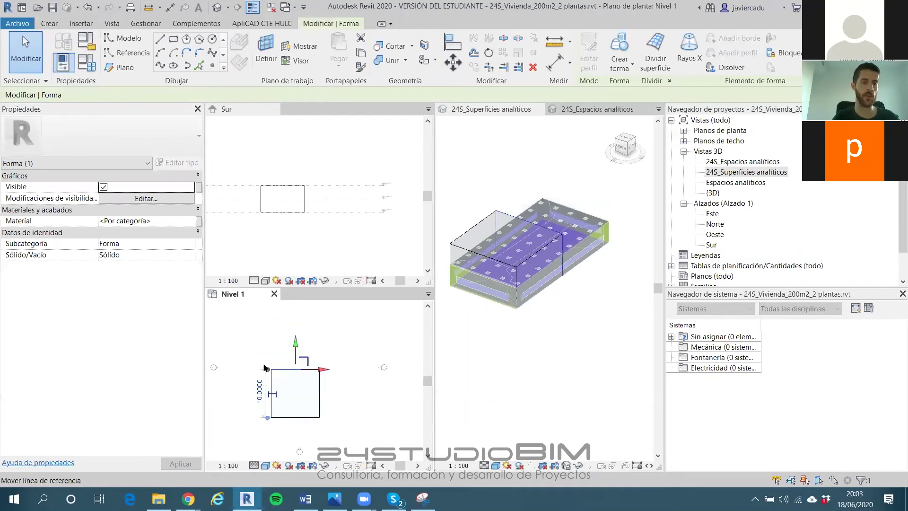
pyautogui.scroll(-1, 268, 342)
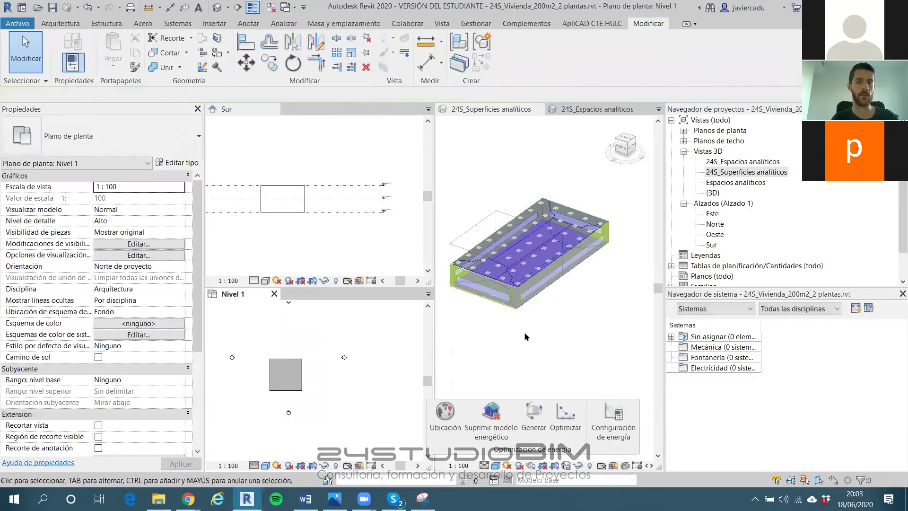
# Select the shortened mass in the 24S_Superficies analíticos 3D view and add a mass floor at Nivel 2
pyautogui.keyDown('shift'); pyautogui.moveTo(554, 333); pyautogui.dragTo(534, 313, button='middle'); pyautogui.keyUp('shift')
pyautogui.scroll(2, 491, 228)
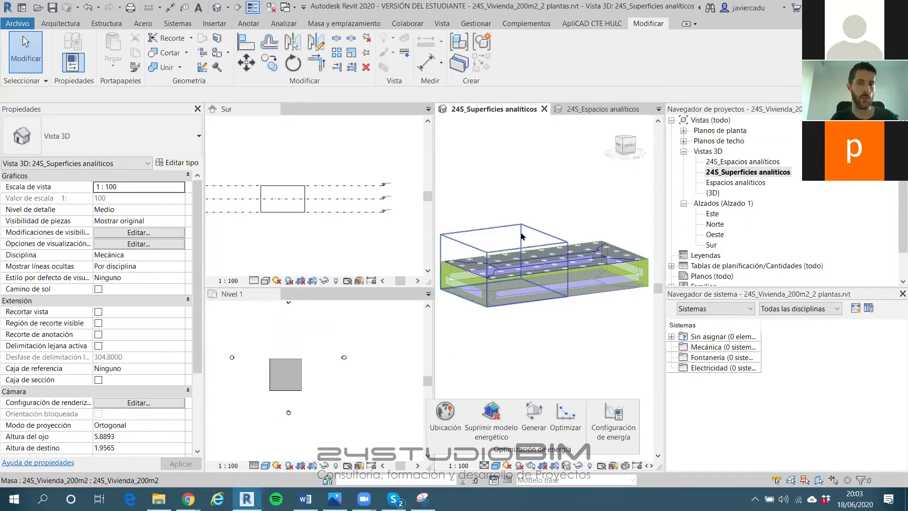
pyautogui.moveTo(482, 234); pyautogui.dragTo(543, 238, button='middle')
pyautogui.scroll(-1, 528, 244)
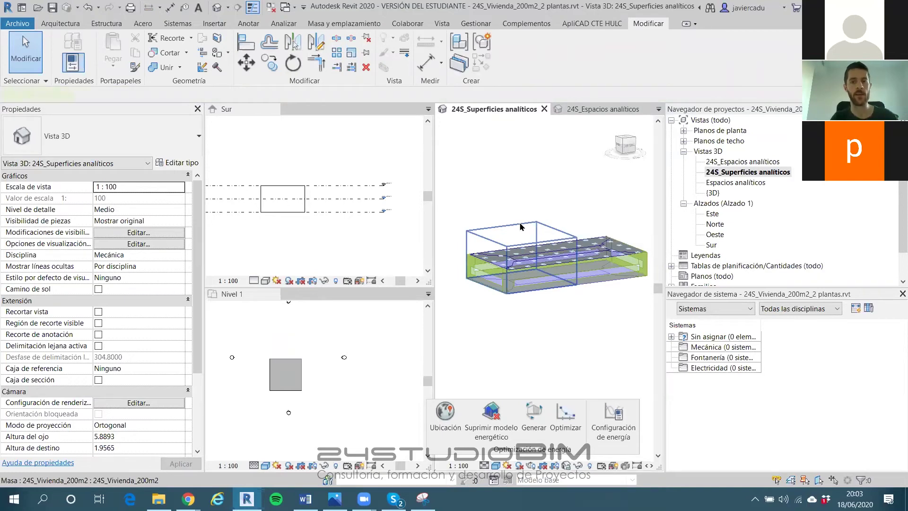
pyautogui.click(504, 237)
pyautogui.scroll(5, 506, 239)
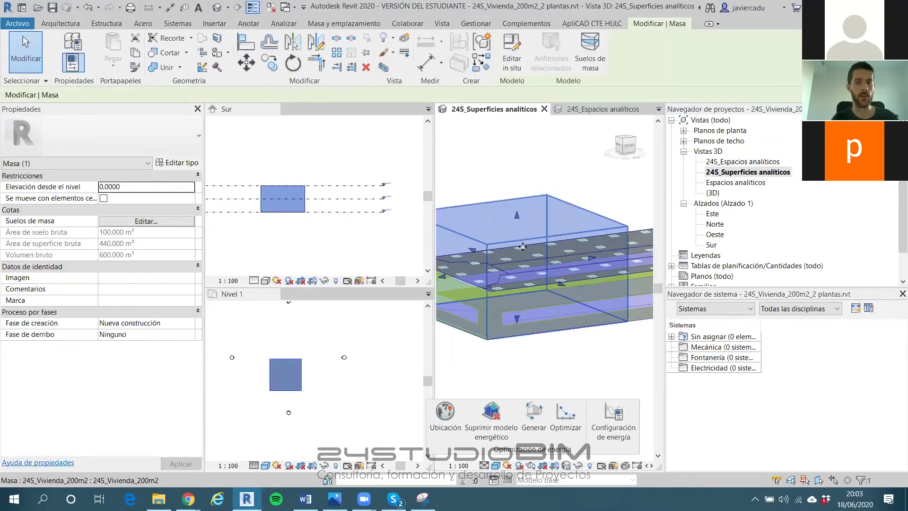
pyautogui.scroll(-2, 544, 254)
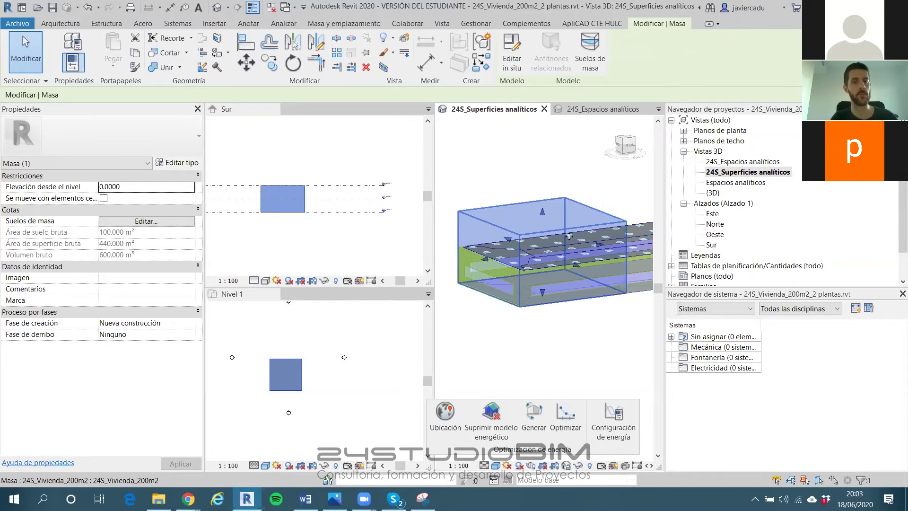
pyautogui.click(588, 57)
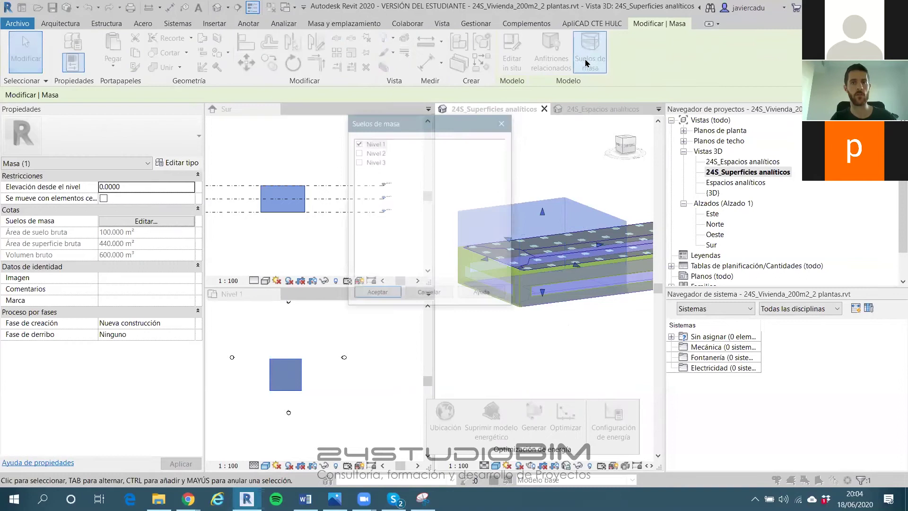
pyautogui.click(358, 152)
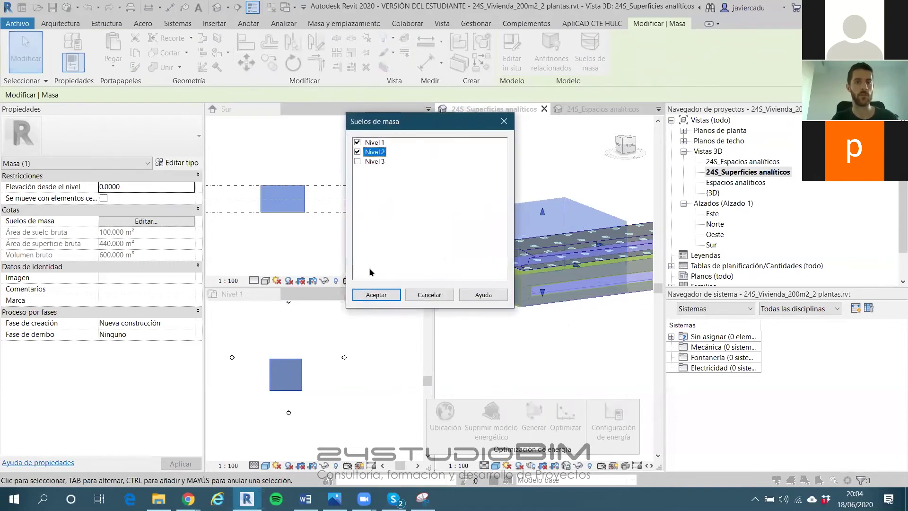
pyautogui.click(374, 295)
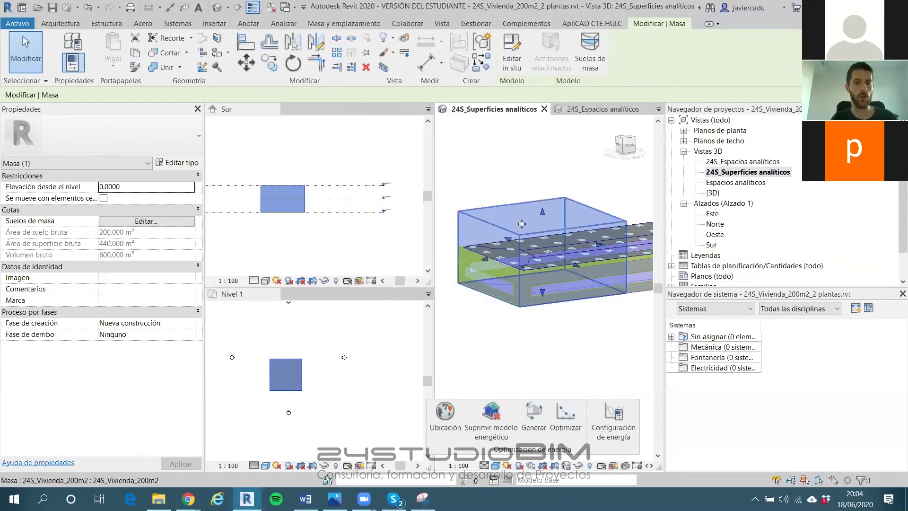
pyautogui.scroll(-2, 523, 226)
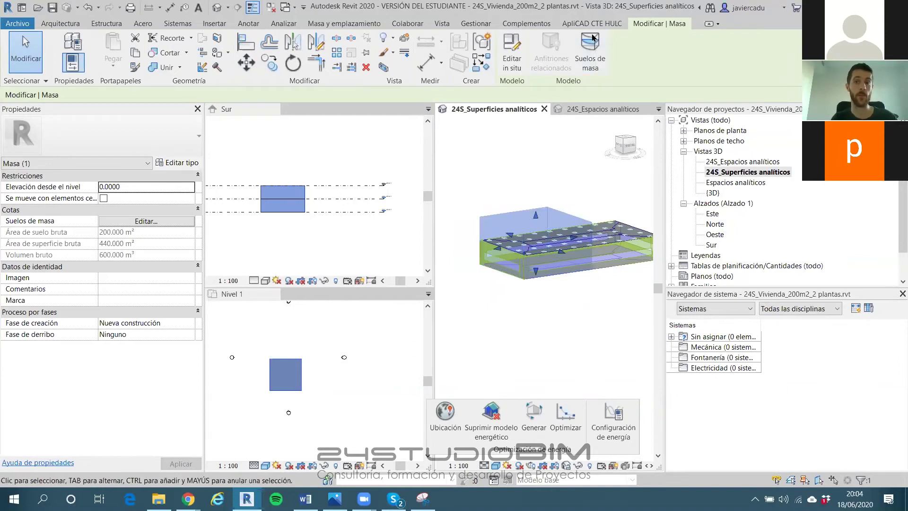
pyautogui.press('Escape')
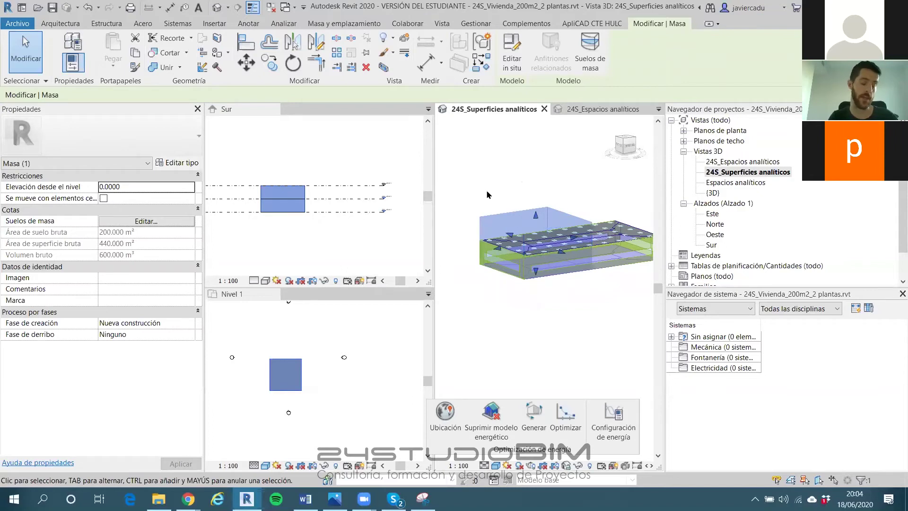
pyautogui.keyDown('shift'); pyautogui.moveTo(524, 195); pyautogui.dragTo(522, 205, button='middle'); pyautogui.keyUp('shift')
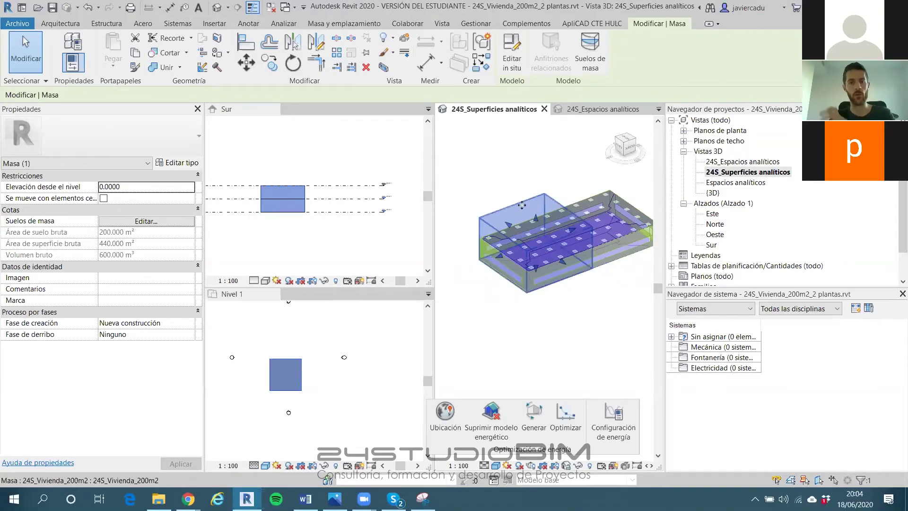
pyautogui.keyDown('shift'); pyautogui.moveTo(521, 205); pyautogui.dragTo(429, 202, button='middle'); pyautogui.keyUp('shift')
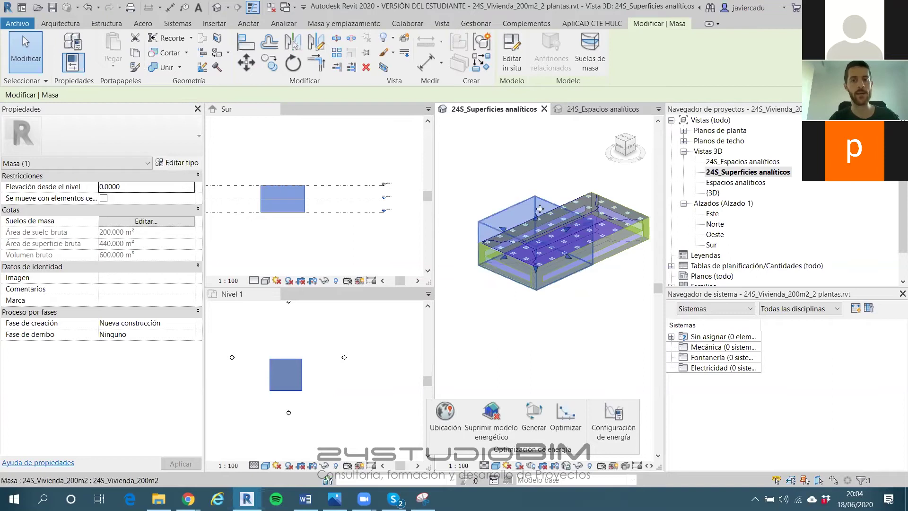
pyautogui.keyDown('shift'); pyautogui.moveTo(534, 265); pyautogui.dragTo(535, 241, button='middle'); pyautogui.keyUp('shift')
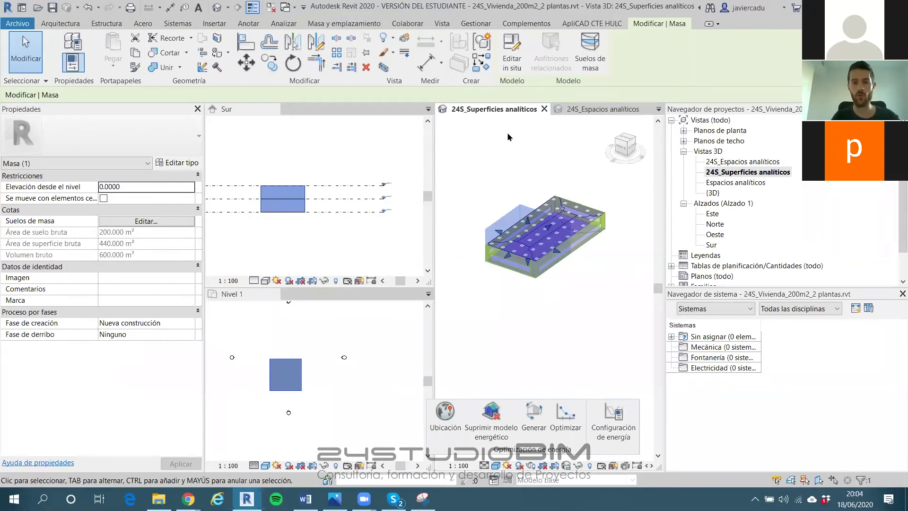
pyautogui.keyDown('shift'); pyautogui.moveTo(533, 303); pyautogui.dragTo(557, 263, button='middle'); pyautogui.keyUp('shift')
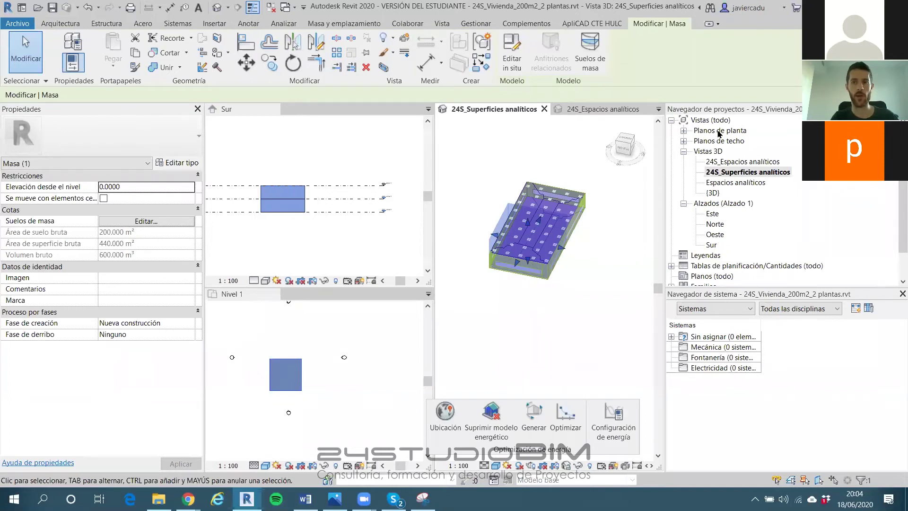
# Start a new in-place mass named Entorno from the Nivel 1 floor plan
pyautogui.doubleClick(718, 132)
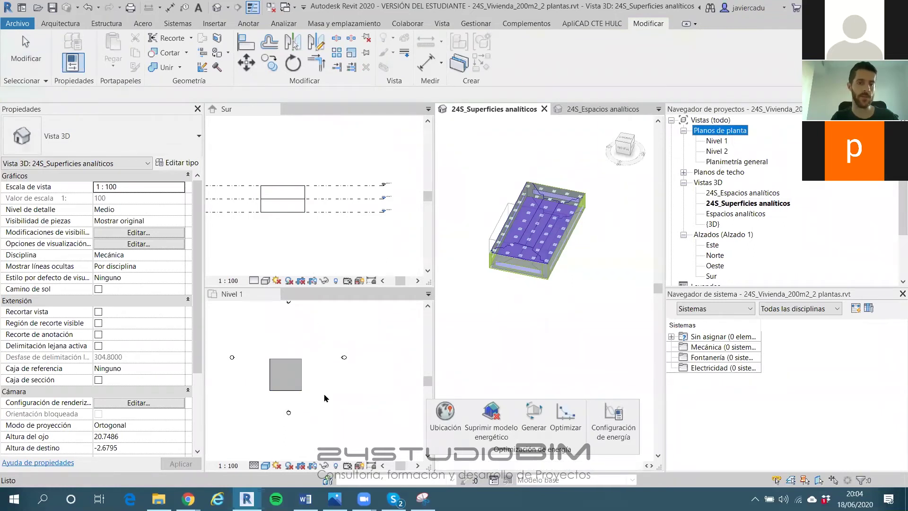
pyautogui.click(285, 374)
pyautogui.scroll(-3, 364, 363)
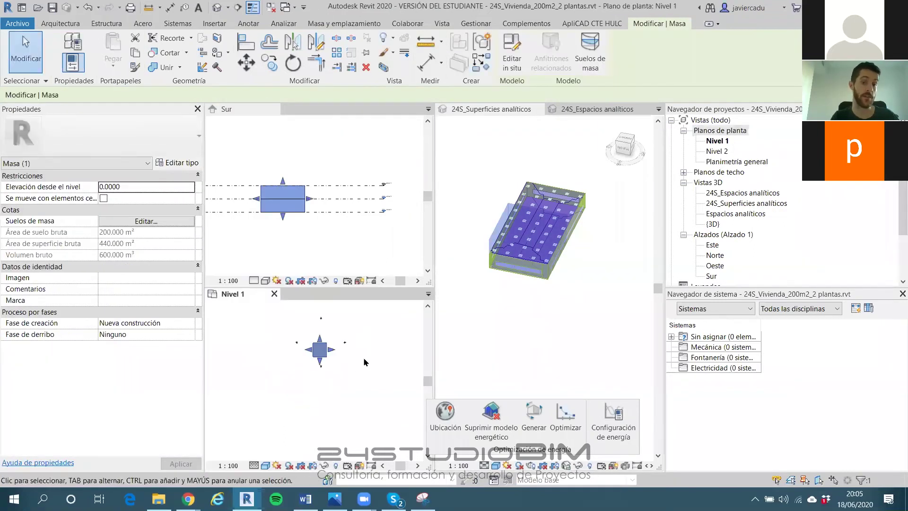
pyautogui.click(374, 363)
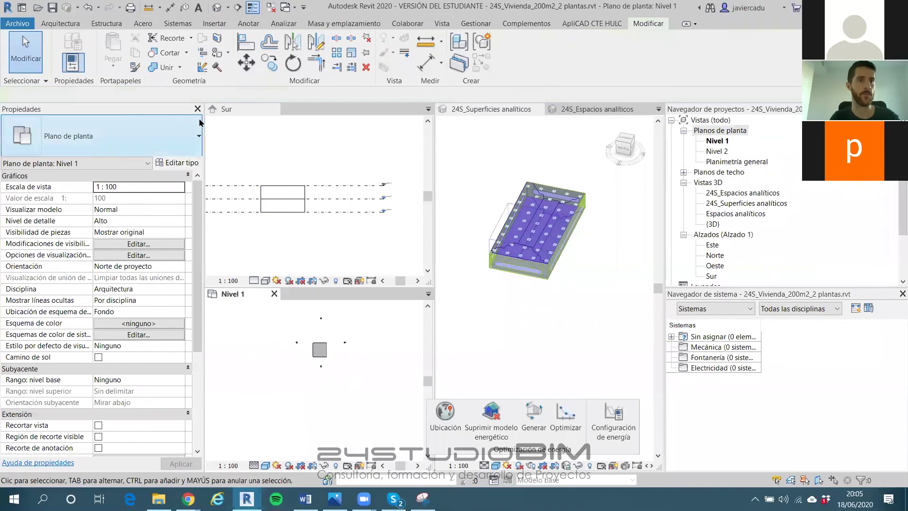
pyautogui.click(348, 26)
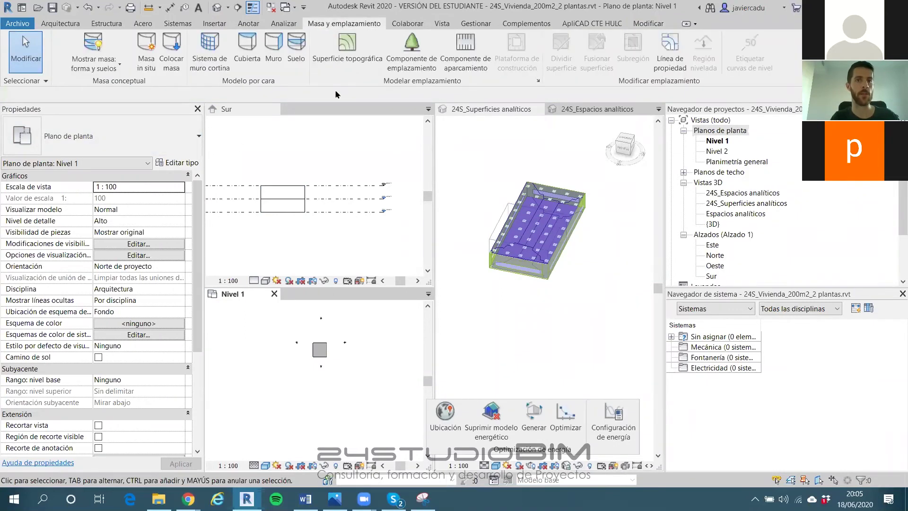
pyautogui.click(146, 47)
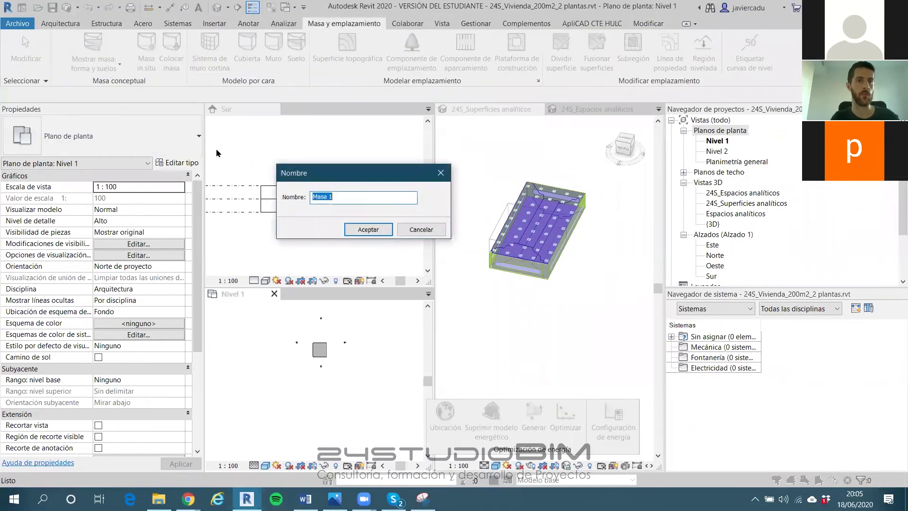
pyautogui.write('Entorno')
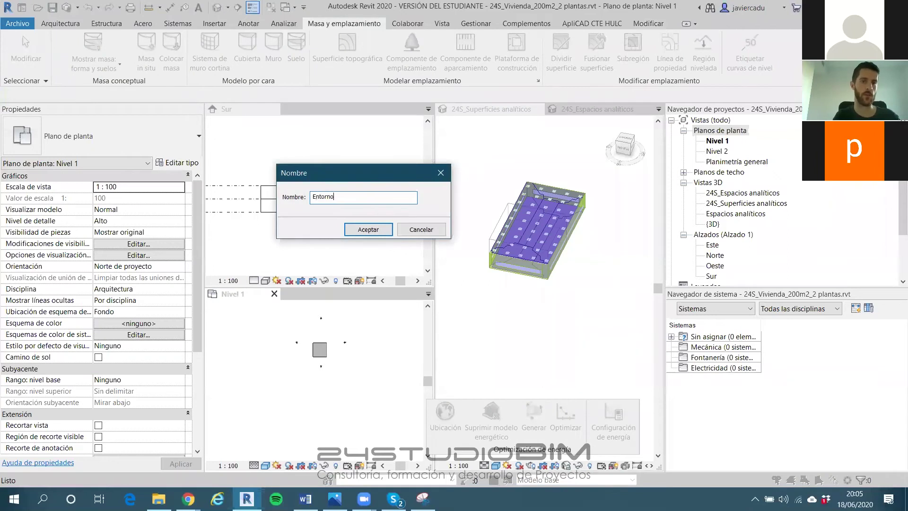
pyautogui.press('Return')
# Sketch a closed U-shaped outline with straight lines around the house's south, west and east sides, its west arm about 22 m wide
pyautogui.click(174, 42)
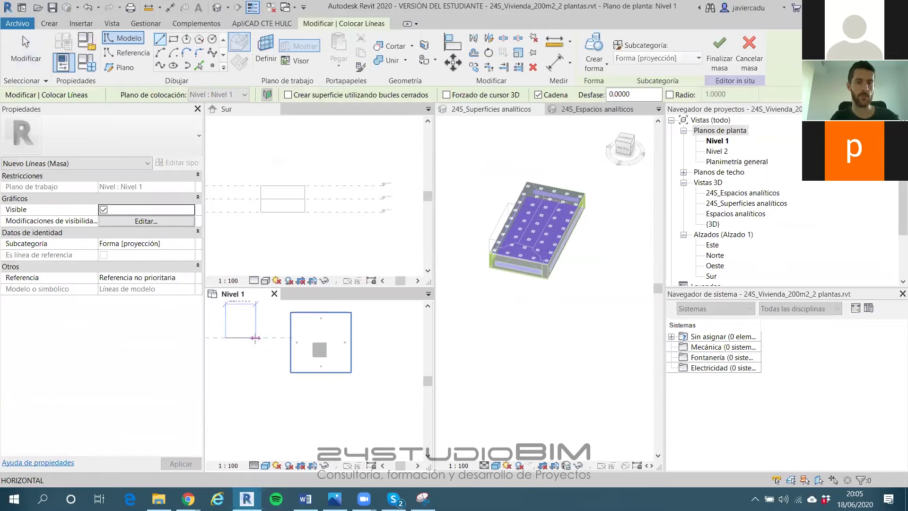
pyautogui.click(256, 338)
pyautogui.click(256, 423)
pyautogui.click(379, 422)
pyautogui.click(379, 338)
pyautogui.click(404, 338)
pyautogui.click(404, 444)
pyautogui.click(226, 444)
pyautogui.click(225, 338)
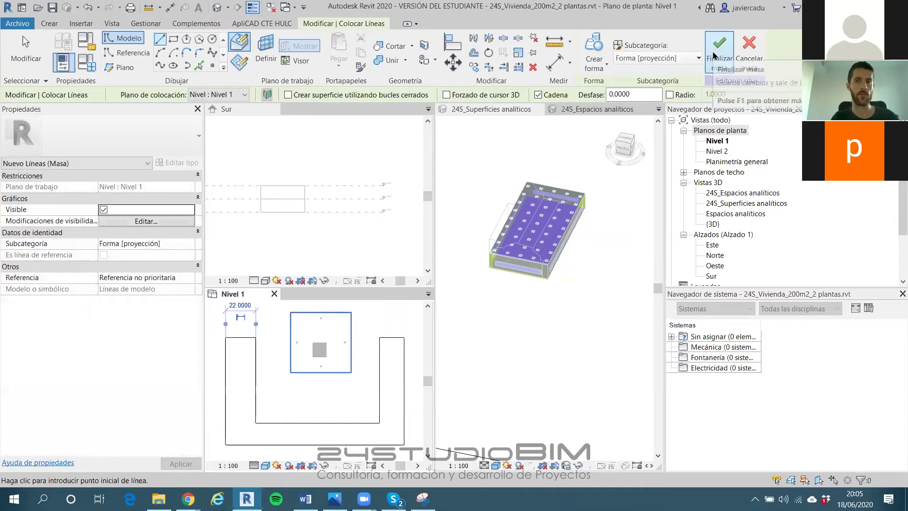
pyautogui.press('Escape')
pyautogui.press('Escape')
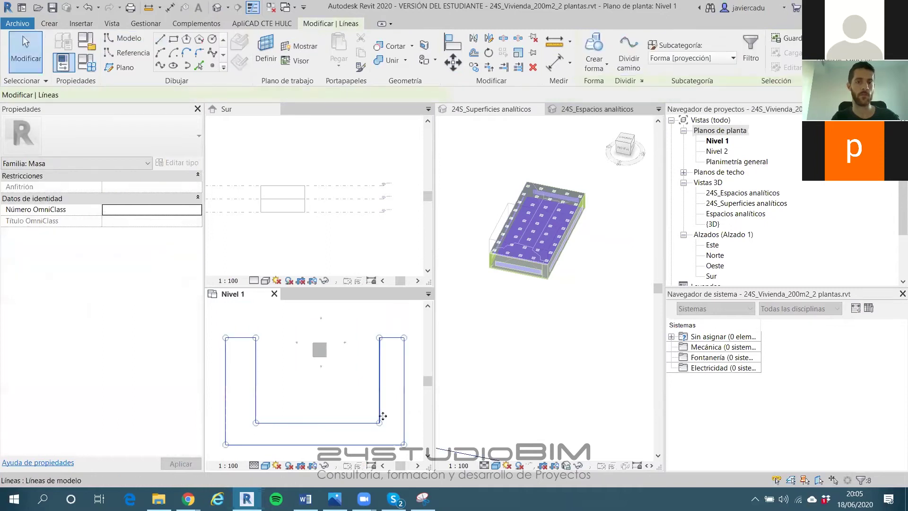
# Create a solid form from the U-shaped outline and set its height to 8 m in the 3D view
pyautogui.click(595, 66)
pyautogui.click(600, 94)
pyautogui.scroll(-5, 586, 222)
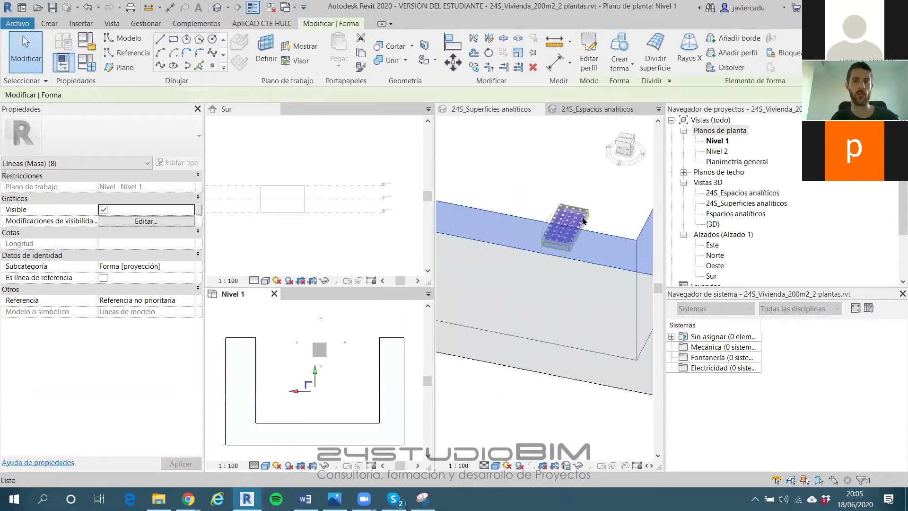
pyautogui.keyDown('shift'); pyautogui.moveTo(544, 225); pyautogui.dragTo(598, 202, button='middle'); pyautogui.keyUp('shift')
pyautogui.scroll(2, 599, 202)
pyautogui.click(585, 211)
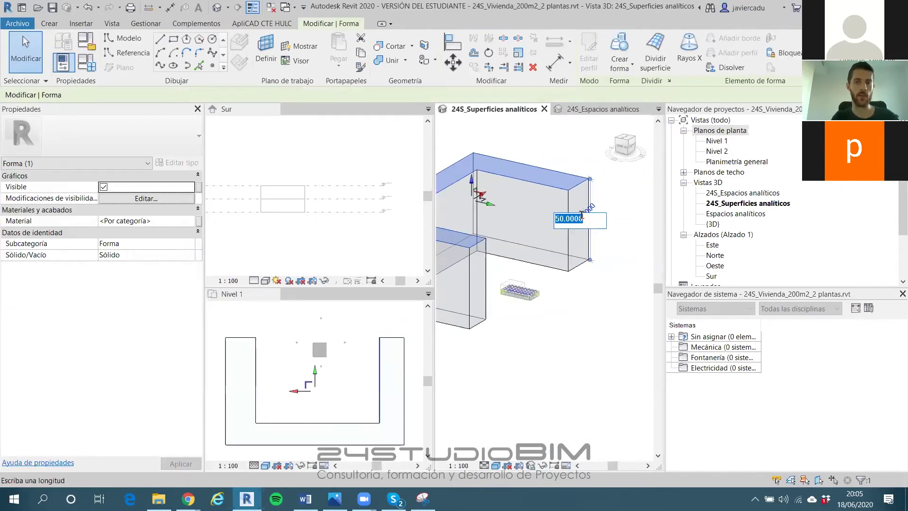
pyautogui.write('500')
pyautogui.press('Return')
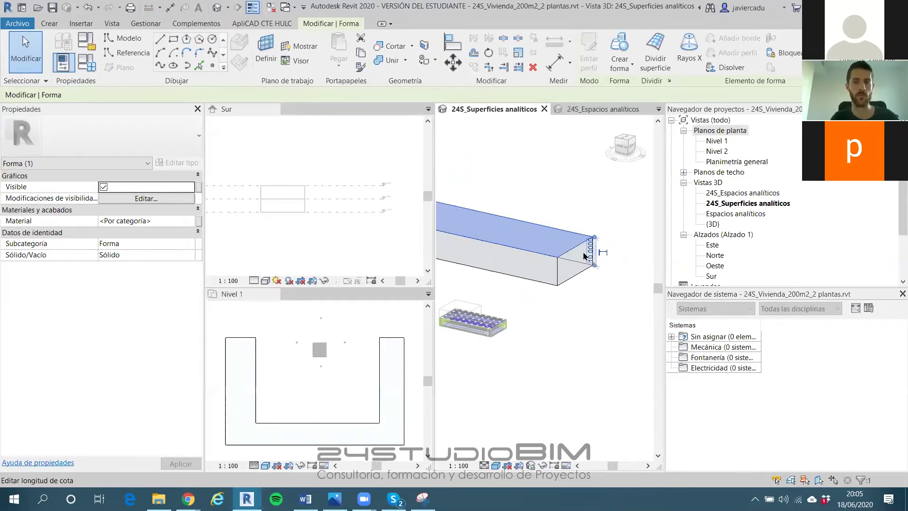
pyautogui.click(587, 253)
pyautogui.write('8')
pyautogui.press('Return')
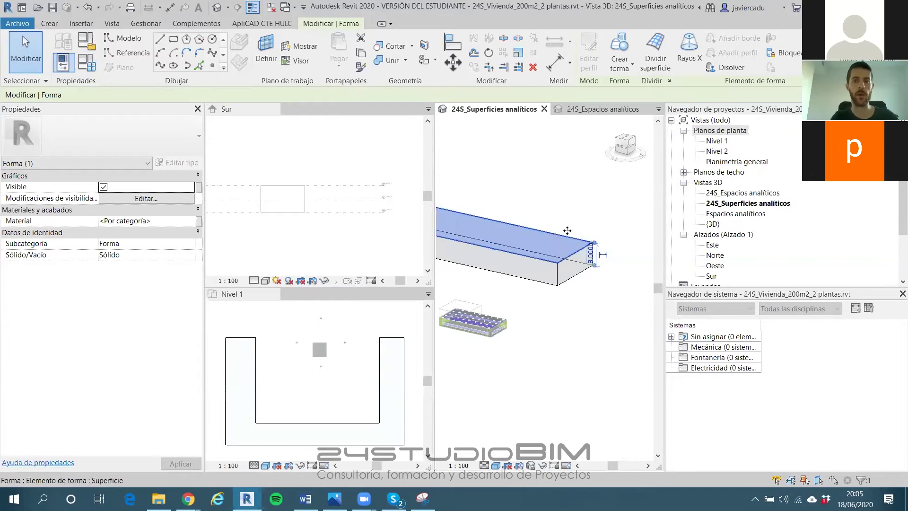
# Deselect the U-shaped form and finish the Entorno mass
pyautogui.scroll(-3, 568, 232)
pyautogui.keyDown('shift'); pyautogui.moveTo(632, 254); pyautogui.dragTo(603, 254, button='middle'); pyautogui.keyUp('shift')
pyautogui.moveTo(512, 256); pyautogui.dragTo(589, 279, button='middle')
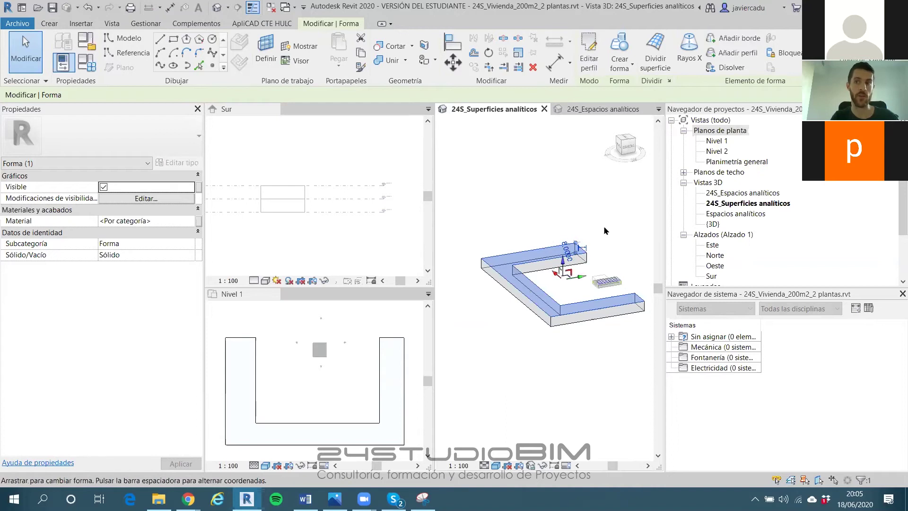
pyautogui.press('Escape')
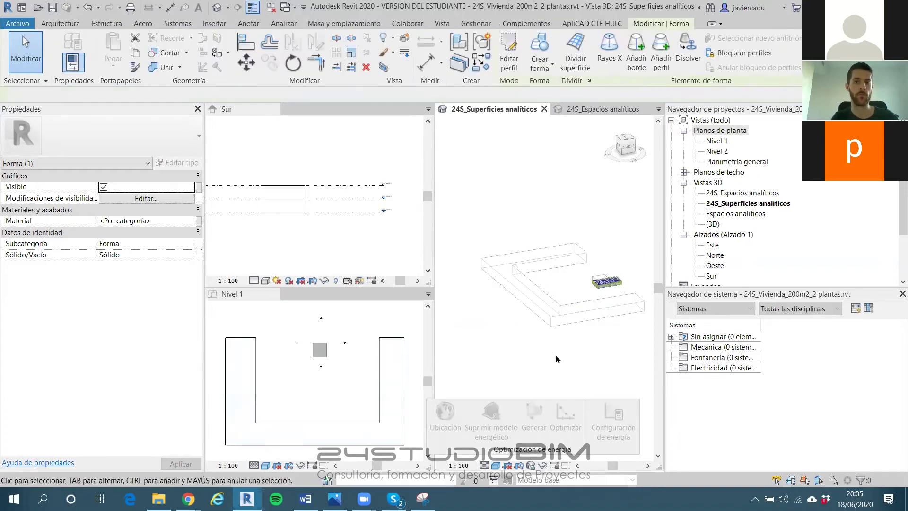
pyautogui.scroll(5, 549, 280)
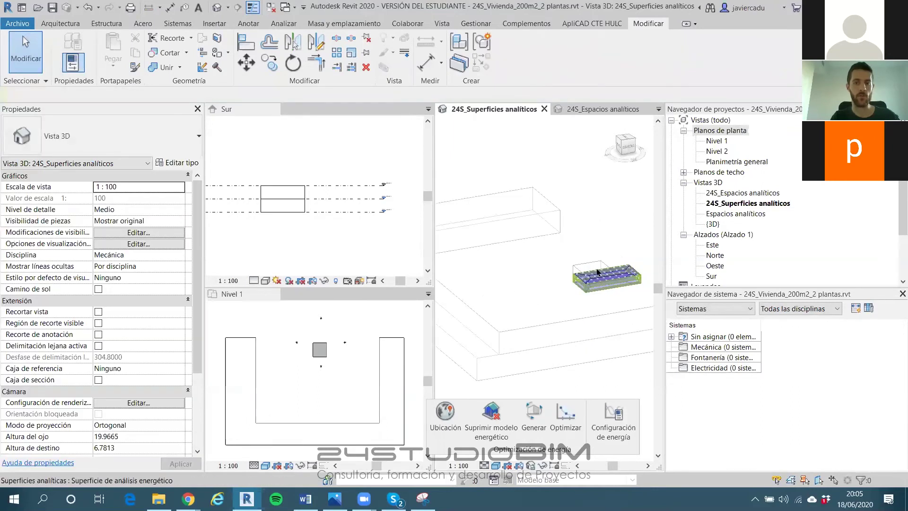
# Delete the existing energy model geometry and create a new energy analytical model of the two-storey building
pyautogui.scroll(4, 549, 279)
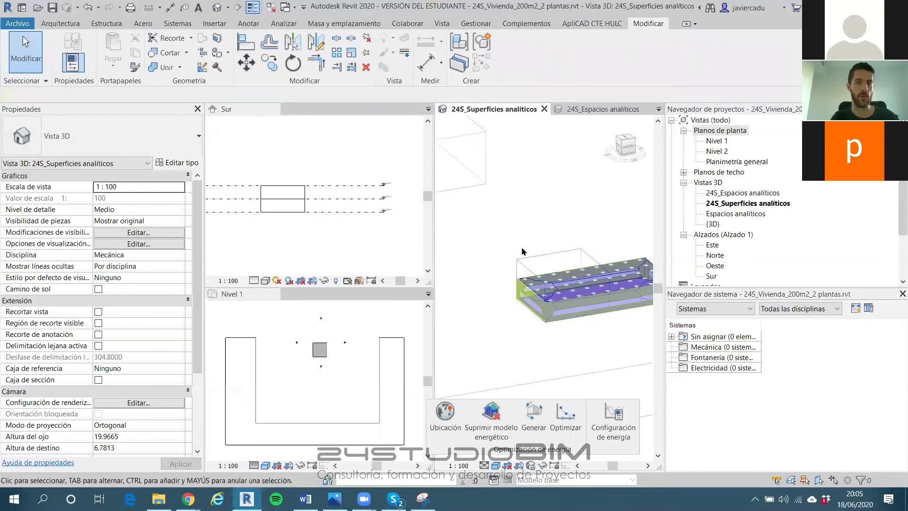
pyautogui.moveTo(522, 251); pyautogui.dragTo(495, 229, button='middle')
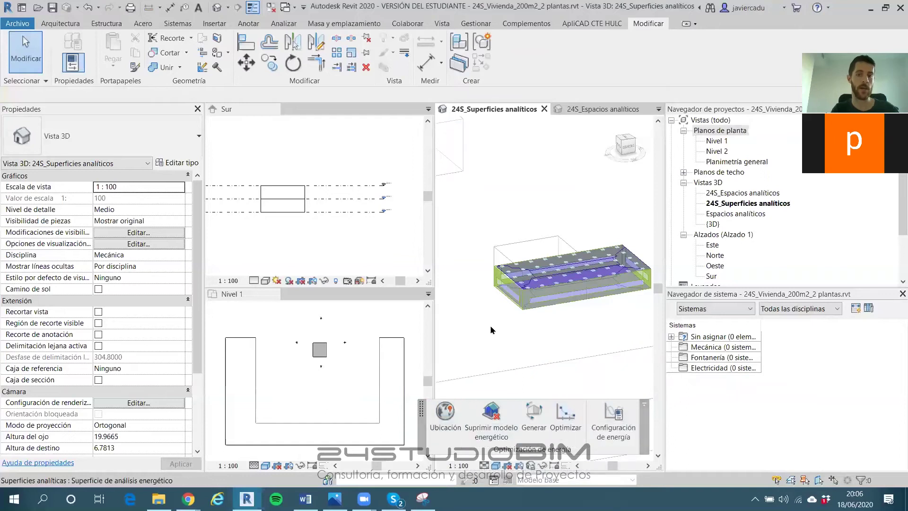
pyautogui.click(492, 418)
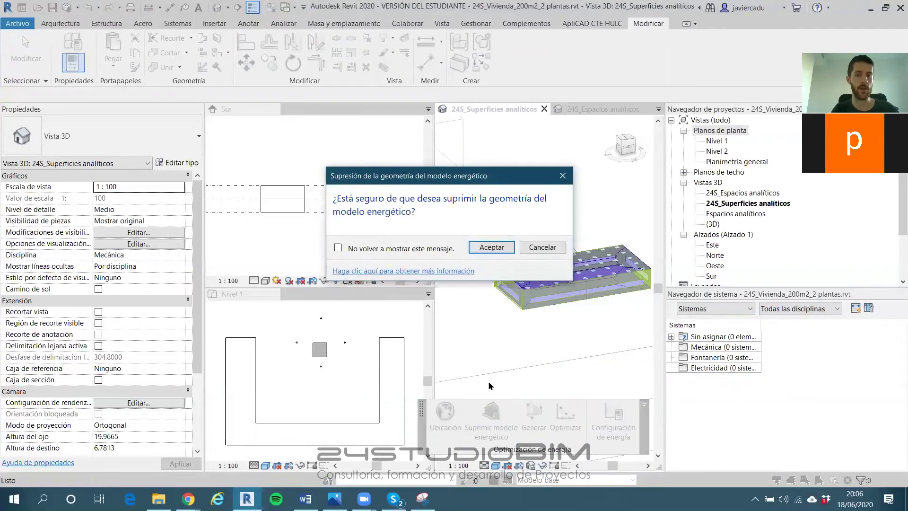
pyautogui.click(490, 248)
pyautogui.click(492, 411)
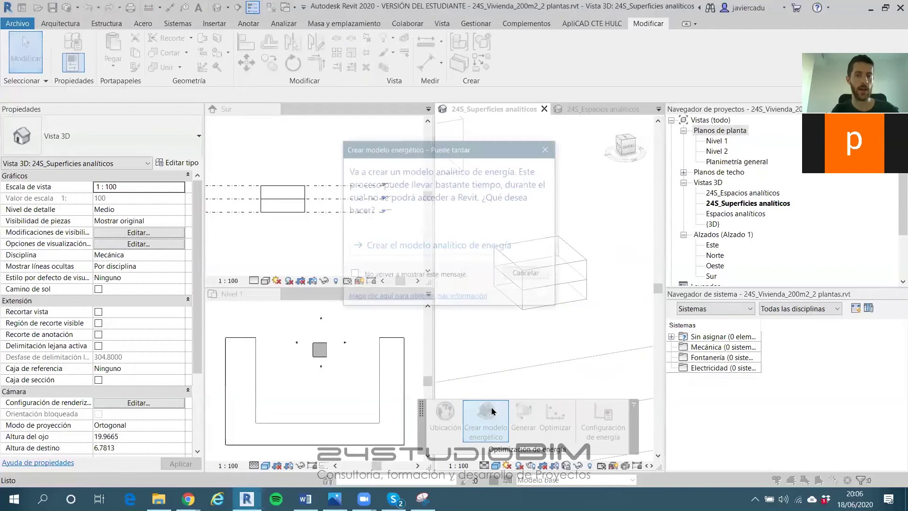
pyautogui.click(473, 245)
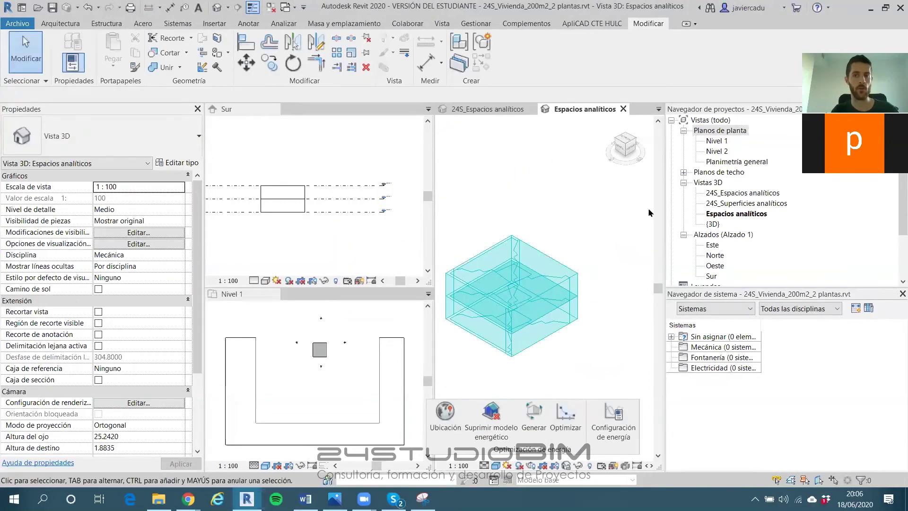
# Open the 24S_Superficies analíticos 3D view and inspect the analytical surfaces of the new energy model
pyautogui.click(733, 194)
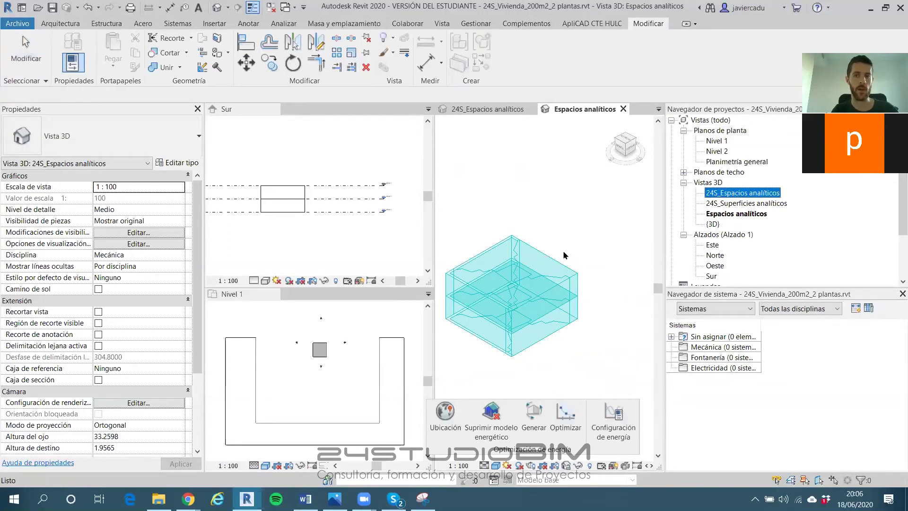
pyautogui.scroll(2, 503, 276)
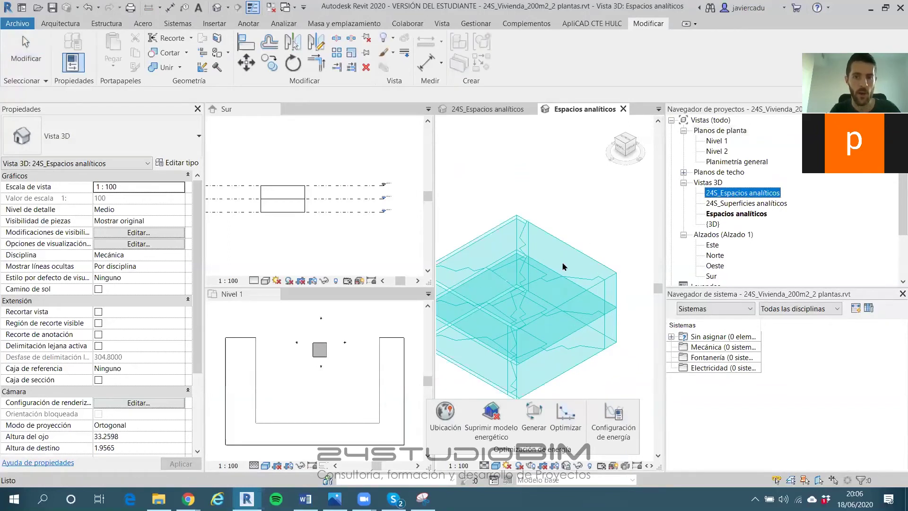
pyautogui.click(733, 203)
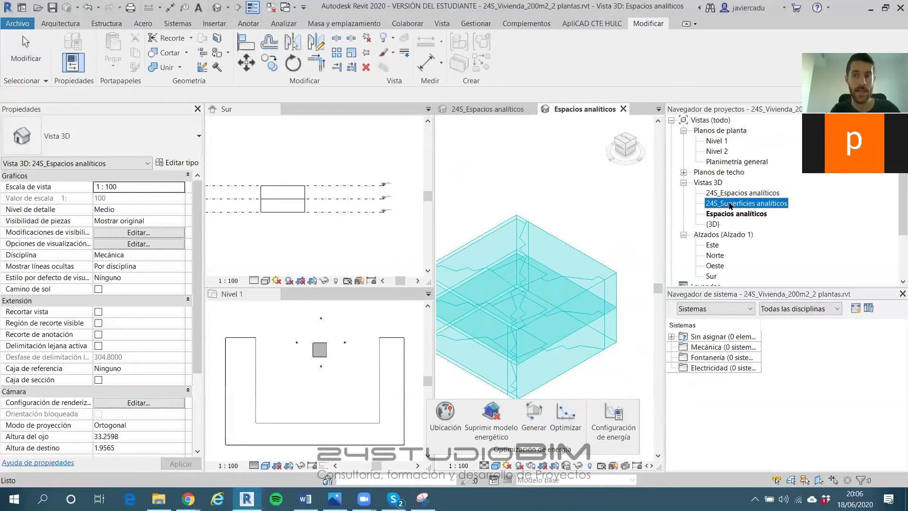
pyautogui.doubleClick(757, 204)
pyautogui.keyDown('shift'); pyautogui.moveTo(548, 268); pyautogui.dragTo(544, 246, button='middle'); pyautogui.keyUp('shift')
pyautogui.scroll(-2, 509, 242)
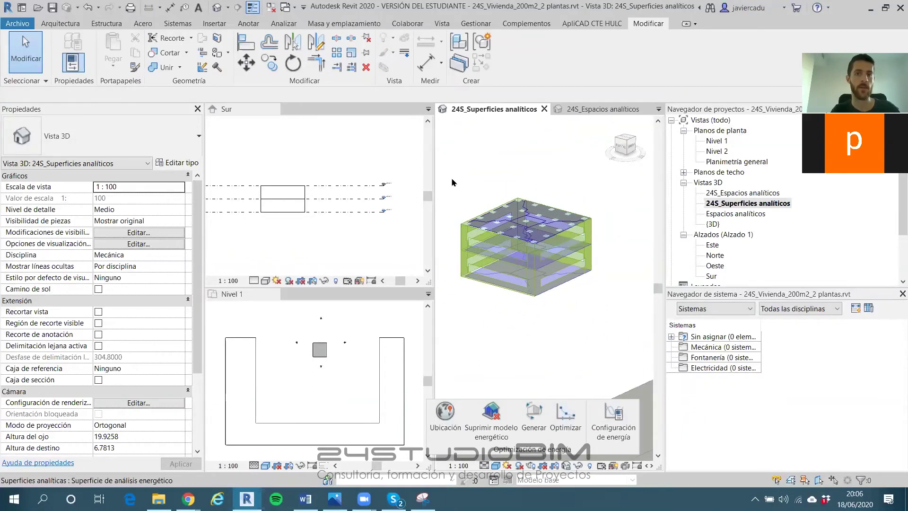
# Generate the energy simulation, choosing to update the energy analytical model first
pyautogui.click(535, 417)
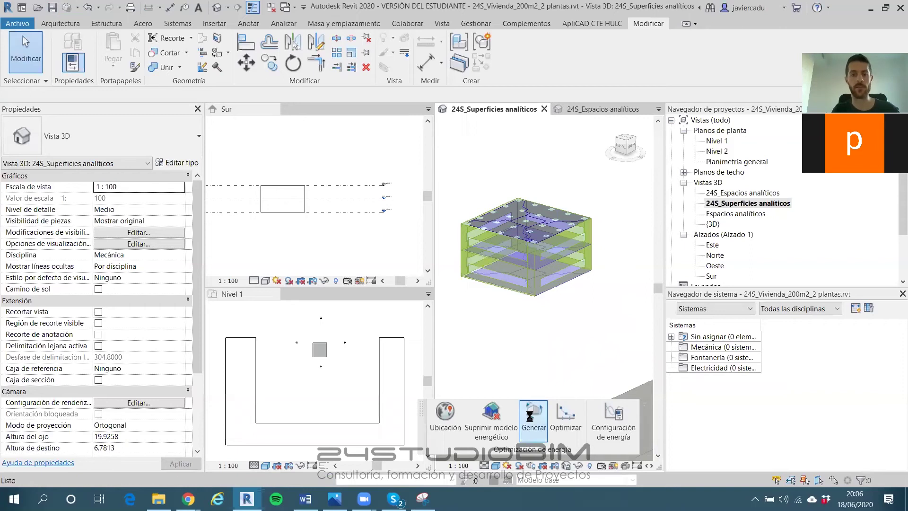
pyautogui.click(533, 415)
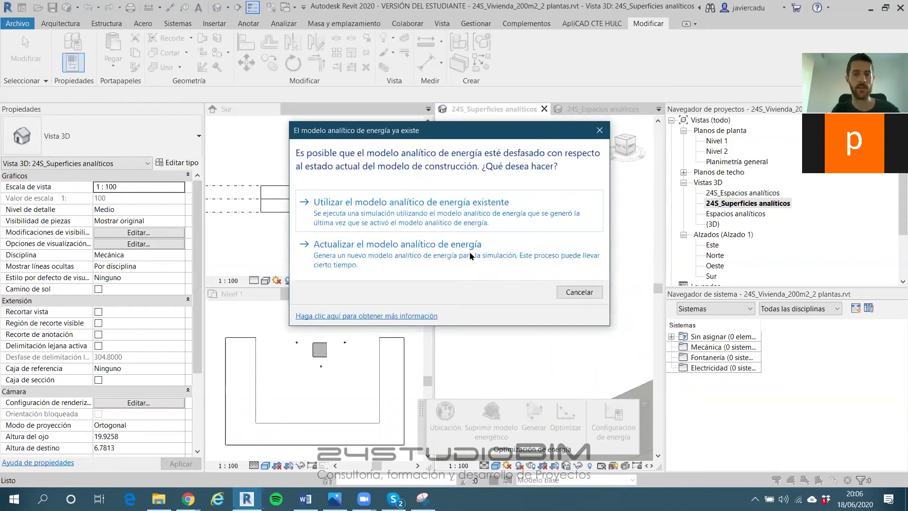
pyautogui.click(403, 256)
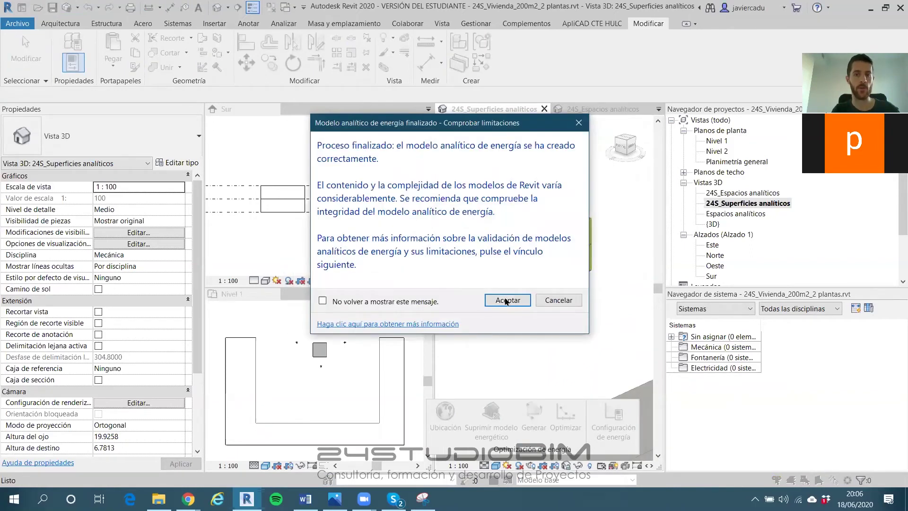
pyautogui.click(506, 300)
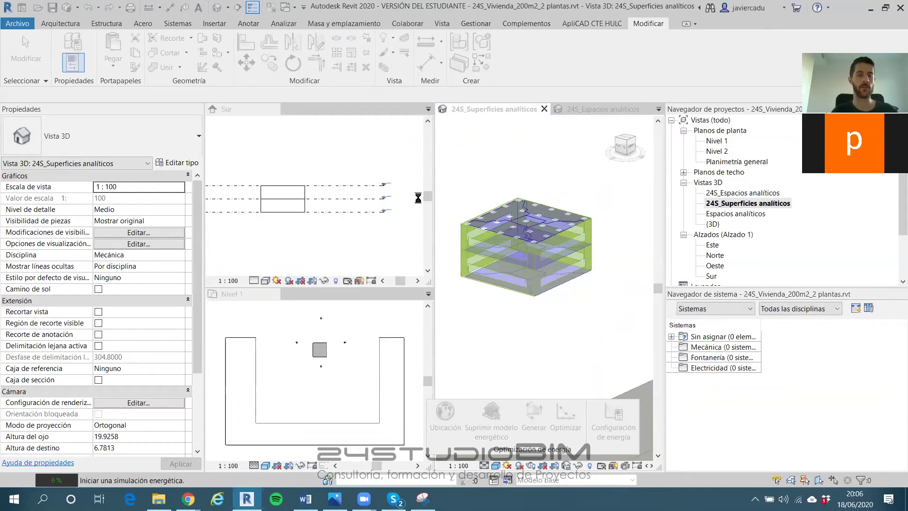
# Switch to Autodesk Insight in Chrome and reload the uncategorized insights page
pyautogui.moveTo(188, 499)
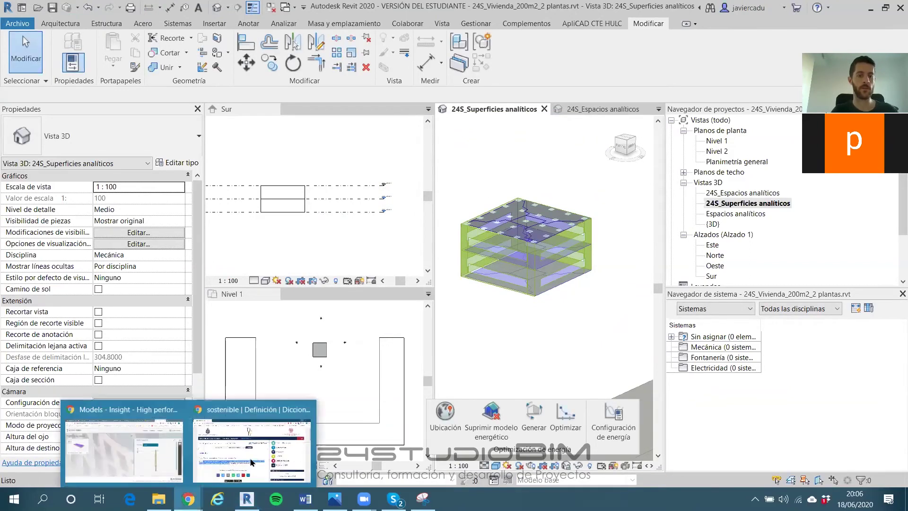
pyautogui.click(151, 454)
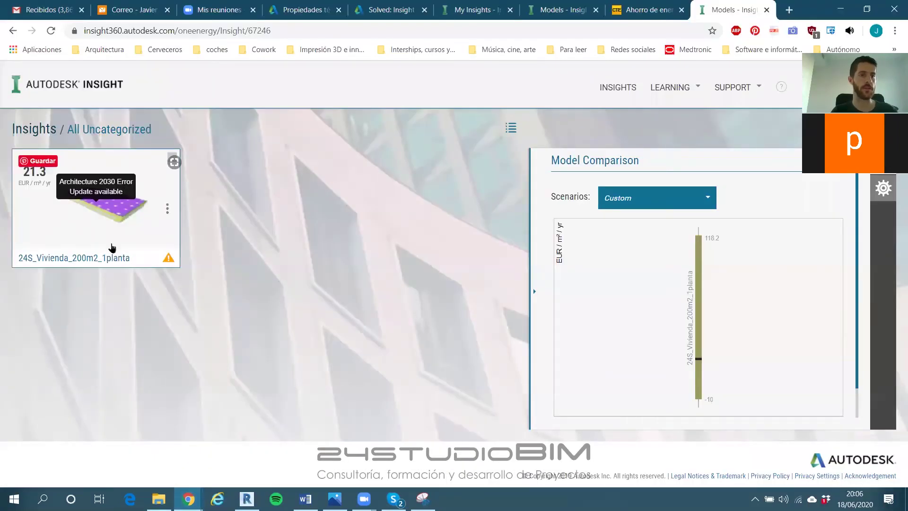
pyautogui.click(50, 31)
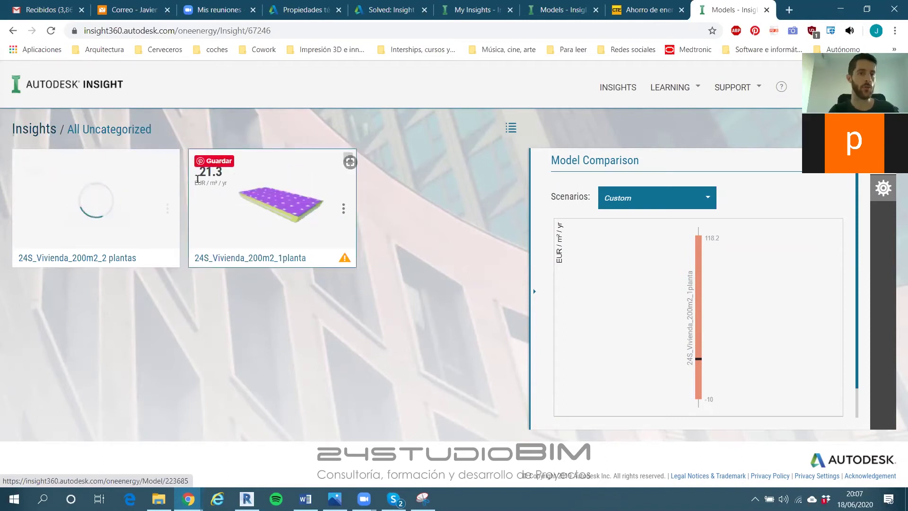
# Examine the annual cost per square metre on the 24S_Vivienda_200m2_1planta model card
pyautogui.moveTo(201, 171); pyautogui.dragTo(212, 172)
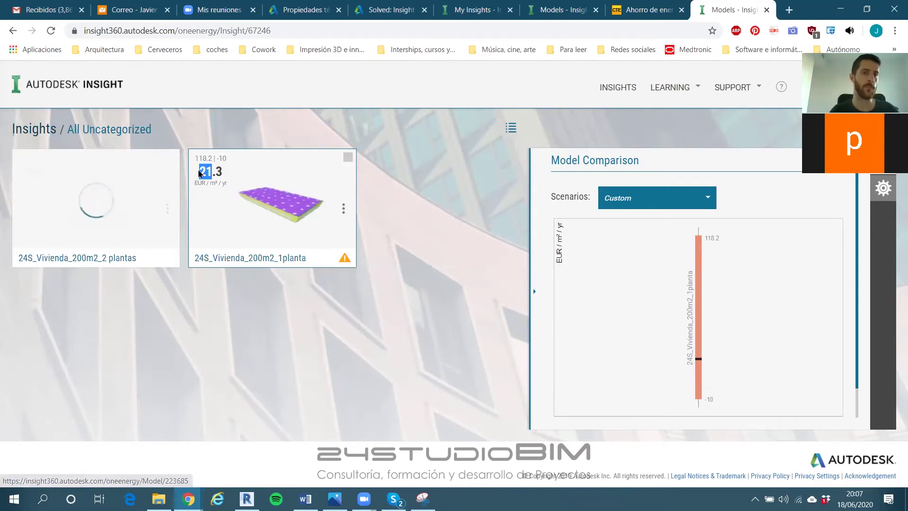
pyautogui.doubleClick(204, 171)
pyautogui.click(205, 171)
pyautogui.click(201, 172)
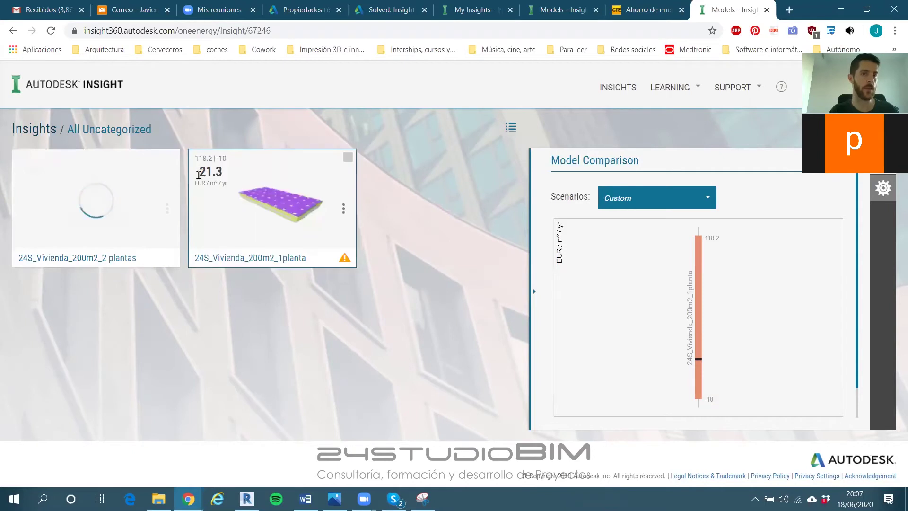
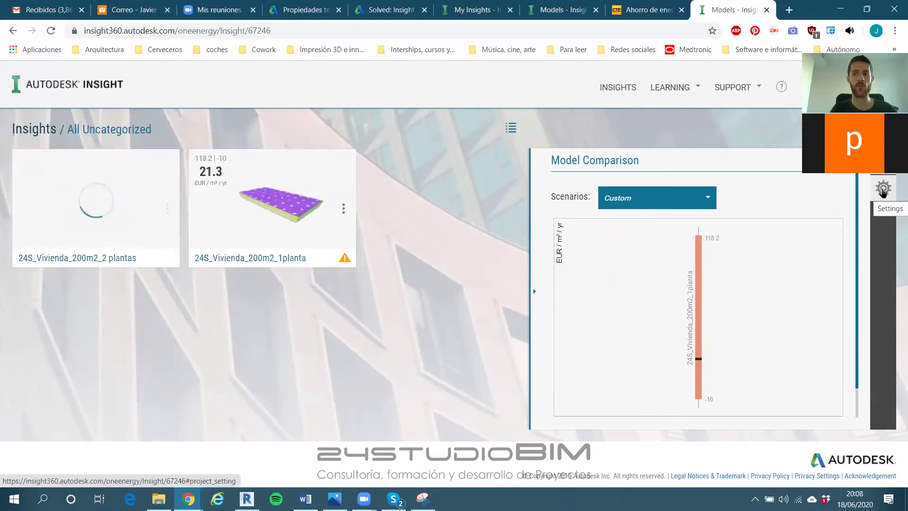
# Review the project settings and apply utility rates of 0.15 EUR per kWh for electricity and 0.5 EUR per cubic meter for gas
pyautogui.click(882, 188)
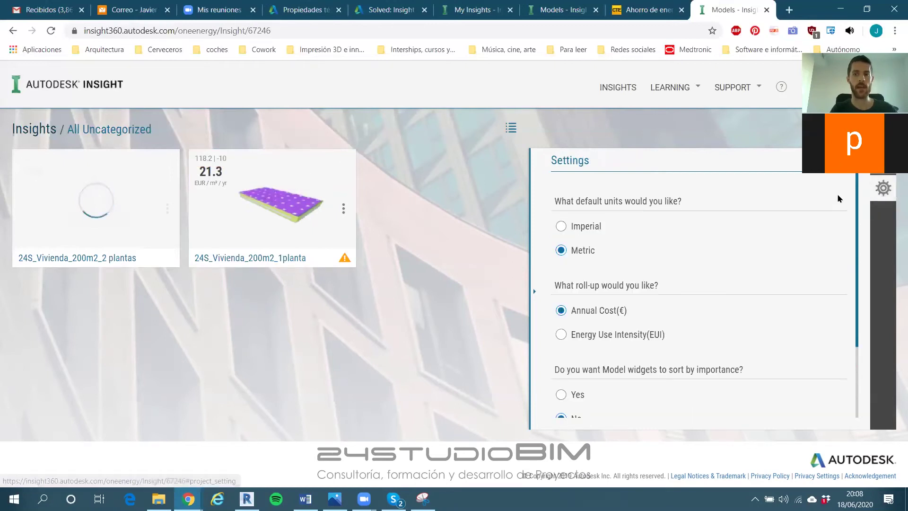
pyautogui.scroll(-2, 837, 197)
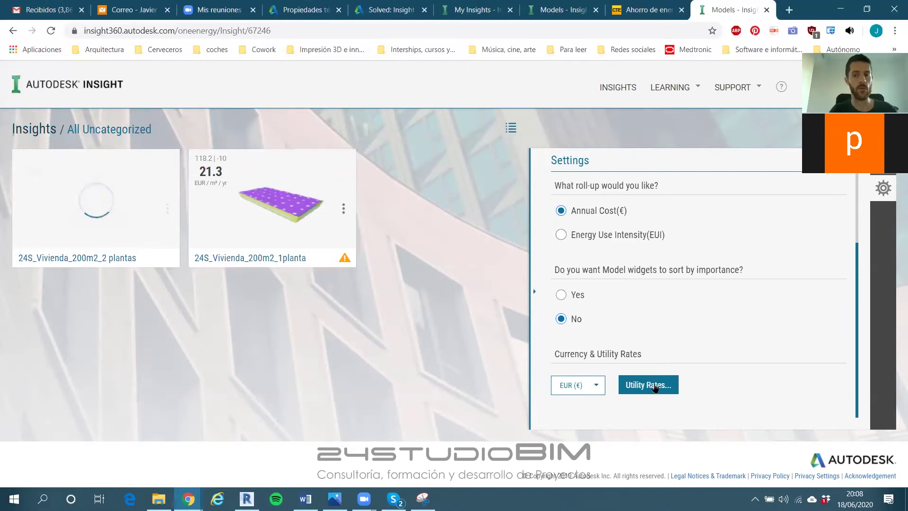
pyautogui.click(647, 386)
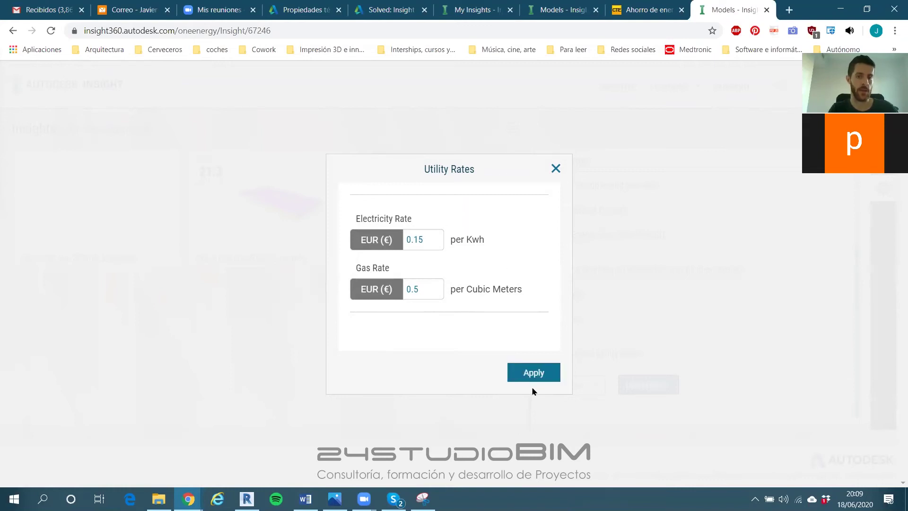
pyautogui.click(531, 373)
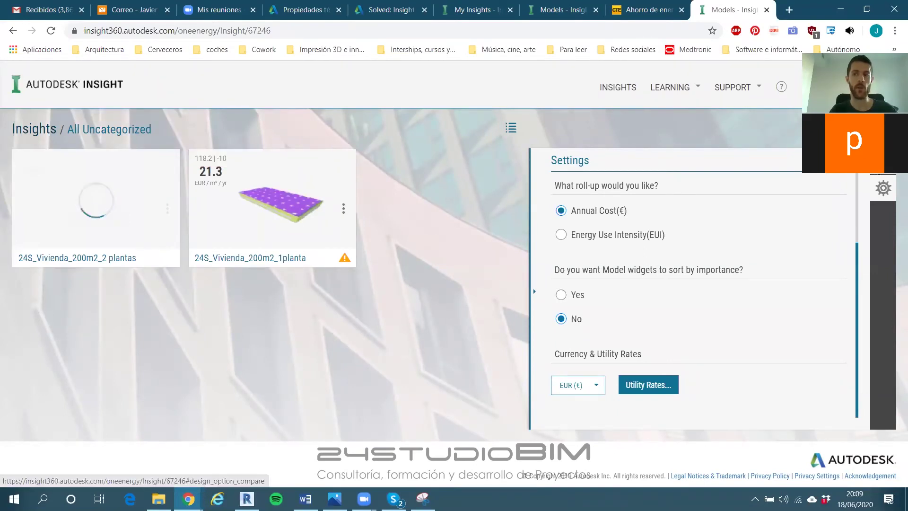
# Return to the model comparison chart and open the 24S_Vivienda_200m2_1planta model from its card
pyautogui.click(879, 167)
pyautogui.scroll(-1, 664, 187)
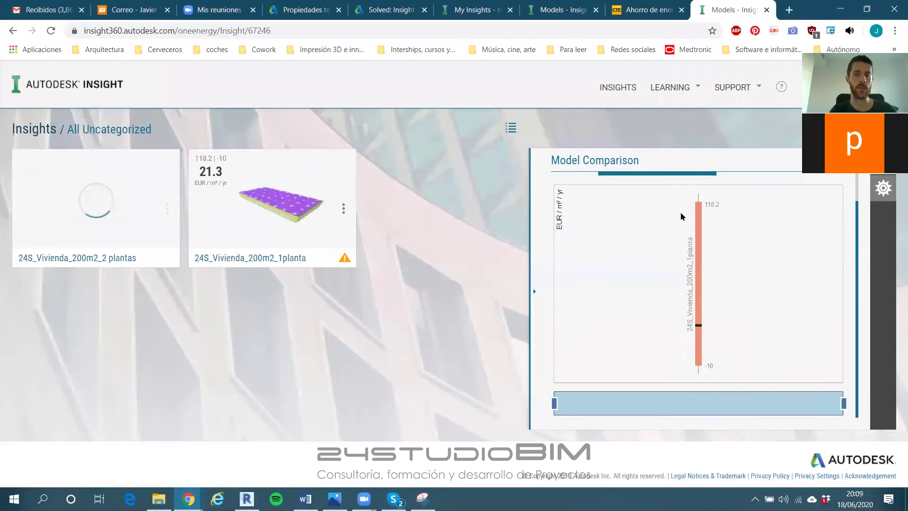
pyautogui.scroll(1, 620, 217)
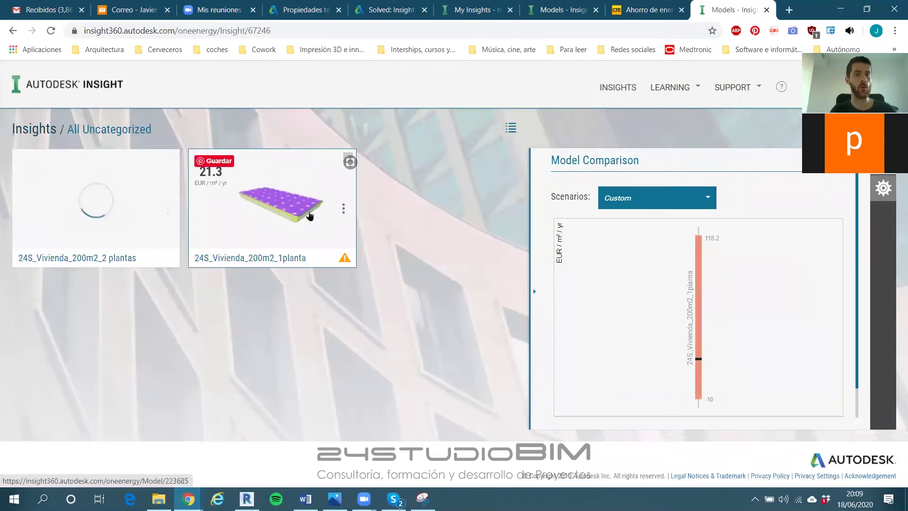
pyautogui.click(310, 215)
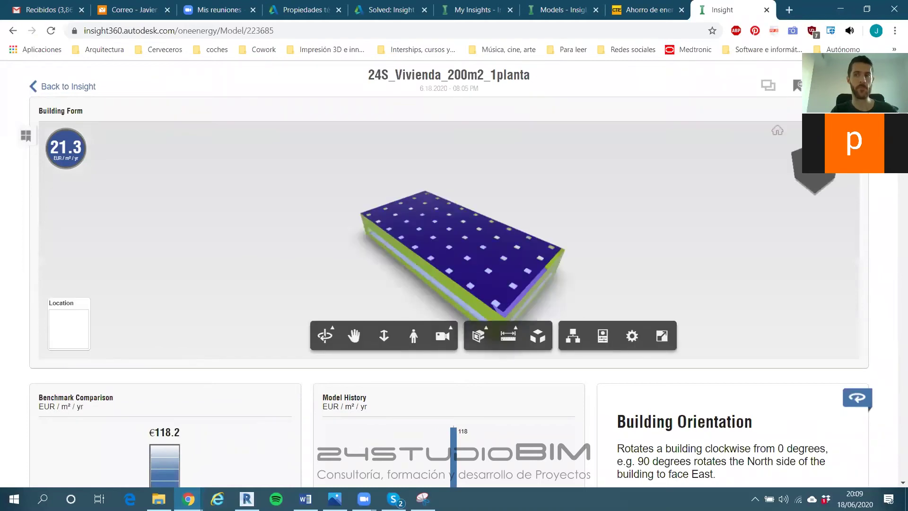
# Look through all the energy factor widgets of the single-storey model, including window-wall ratio, window shades and window glass
pyautogui.scroll(-2, 449, 275)
pyautogui.scroll(-15, 894, 221)
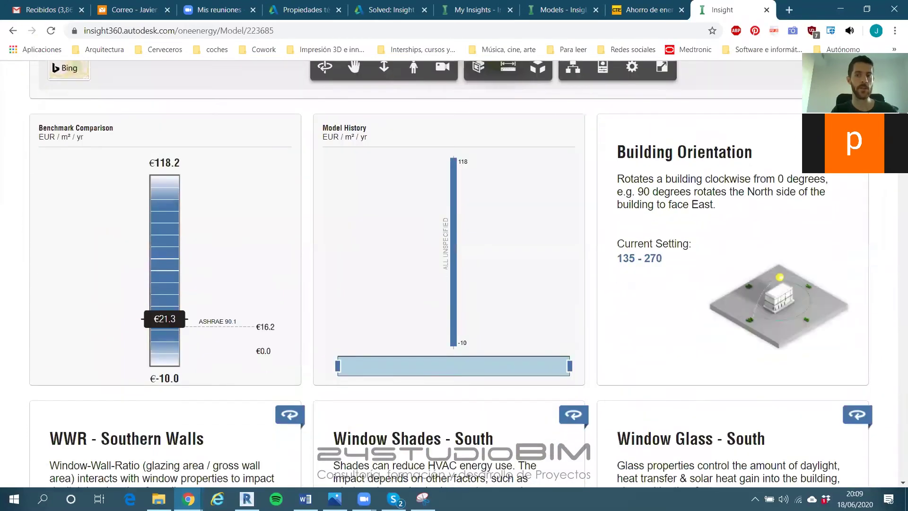
pyautogui.moveTo(894, 221); pyautogui.dragTo(882, 457)
pyautogui.scroll(8, 874, 339)
pyautogui.scroll(20, 875, 340)
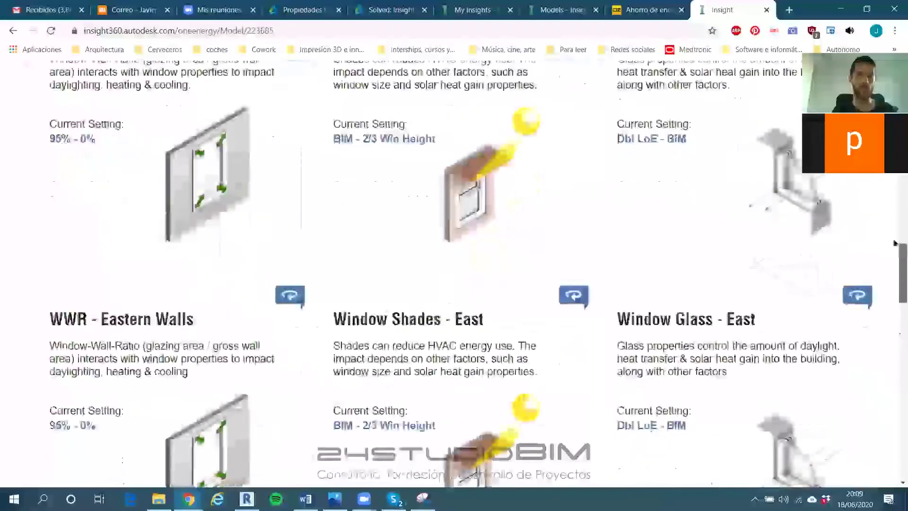
# Examine the Benchmark Comparison, Model History and Building Orientation widgets, and inspect the building form in 3D
pyautogui.scroll(-6, 874, 340)
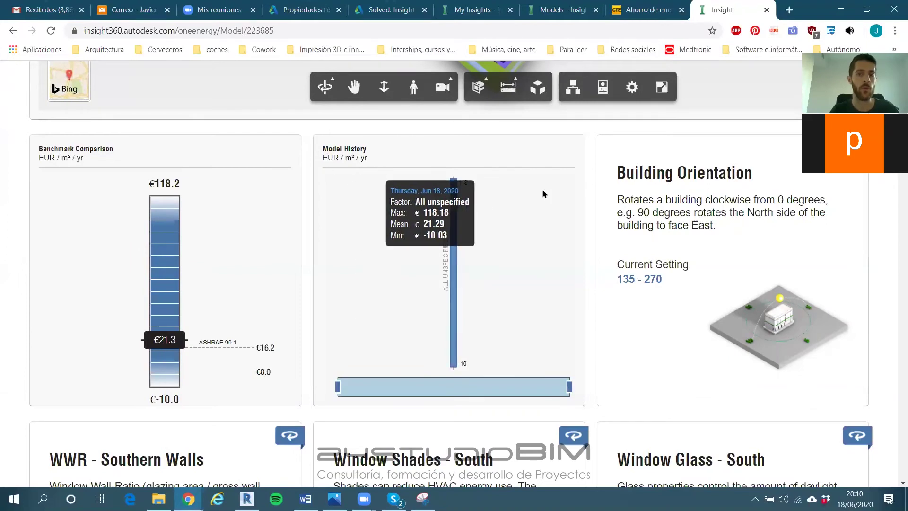
pyautogui.scroll(-6, 833, 179)
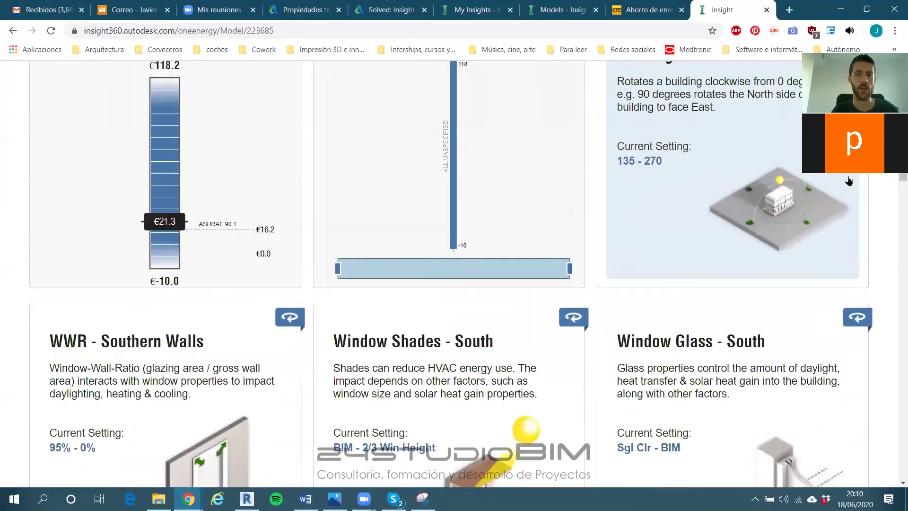
pyautogui.scroll(-2, 593, 282)
pyautogui.scroll(8, 600, 283)
pyautogui.scroll(-2, 499, 185)
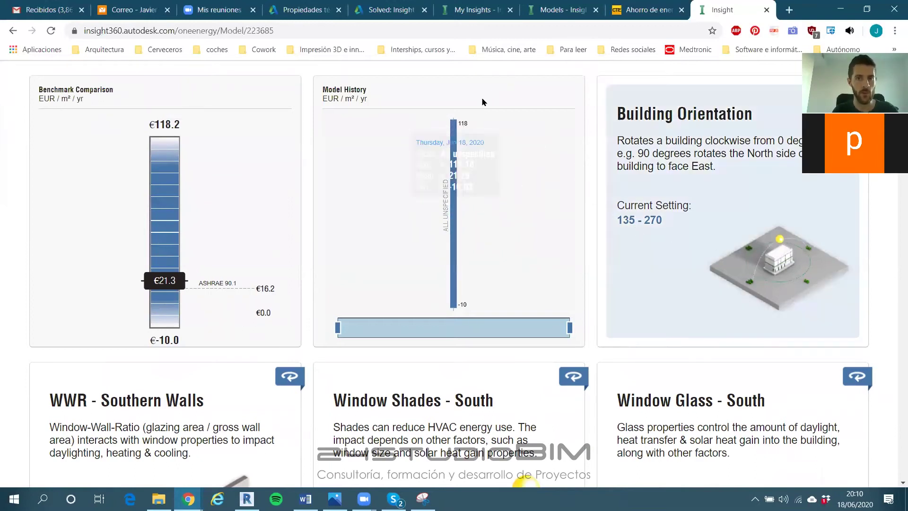
pyautogui.scroll(3, 558, 277)
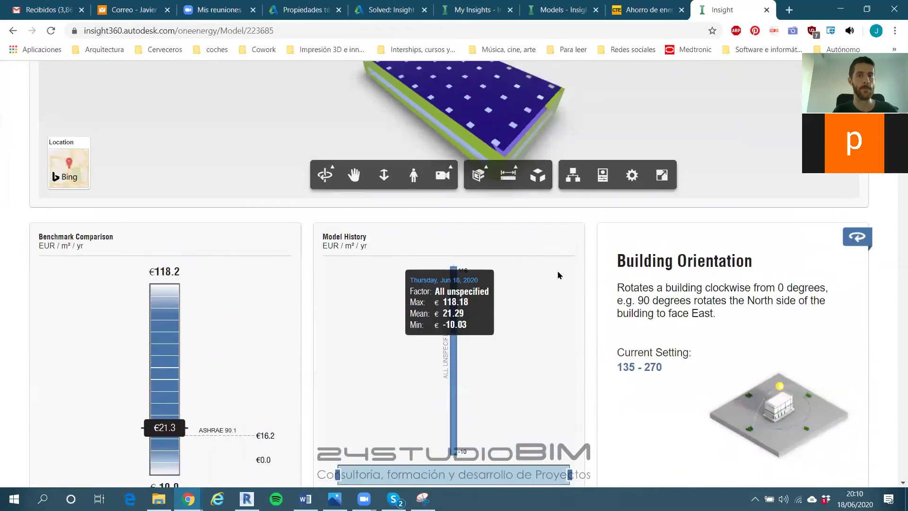
pyautogui.scroll(1, 558, 269)
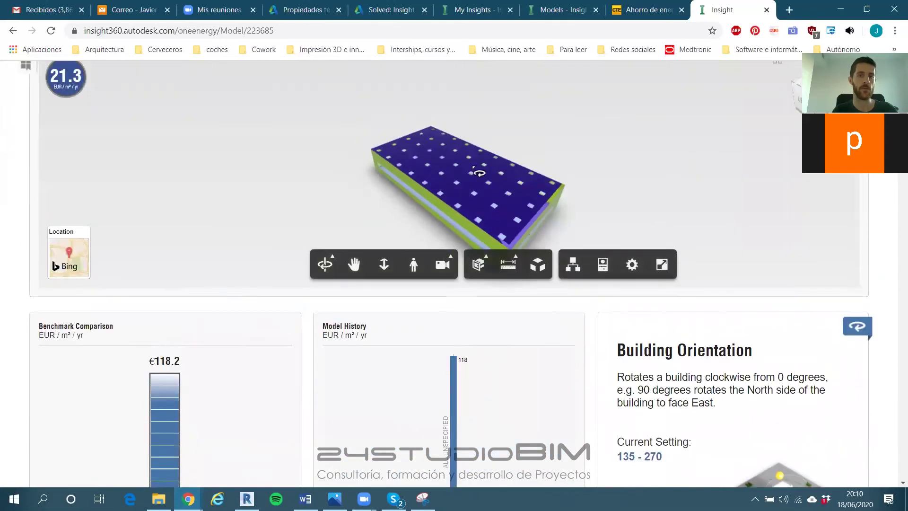
pyautogui.moveTo(480, 164); pyautogui.dragTo(510, 165)
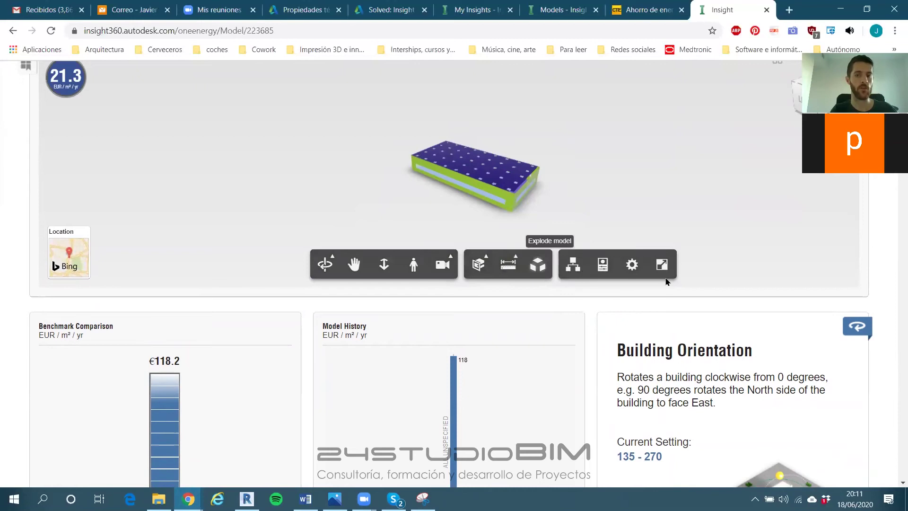
pyautogui.scroll(-7, 887, 176)
pyautogui.scroll(2, 887, 176)
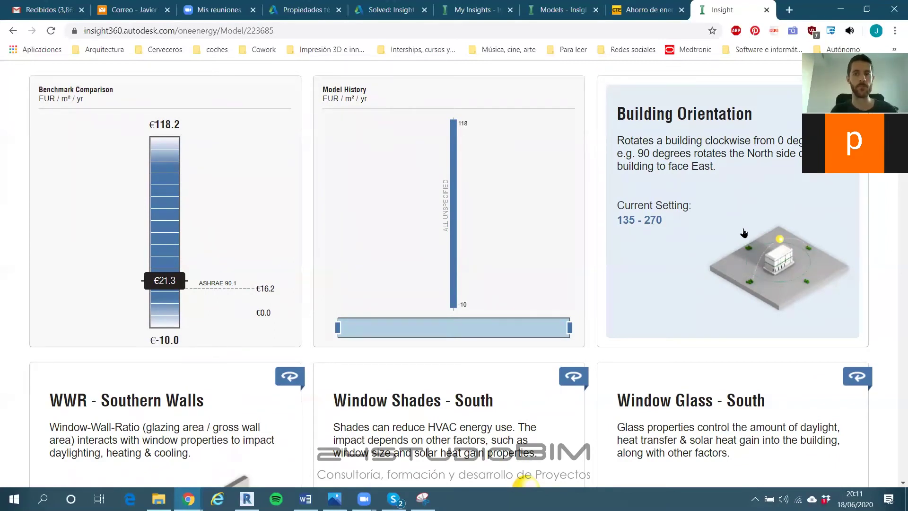
# Check the cost of the Building Orientation options and restrict the range to the modelled BIM orientation only
pyautogui.click(744, 208)
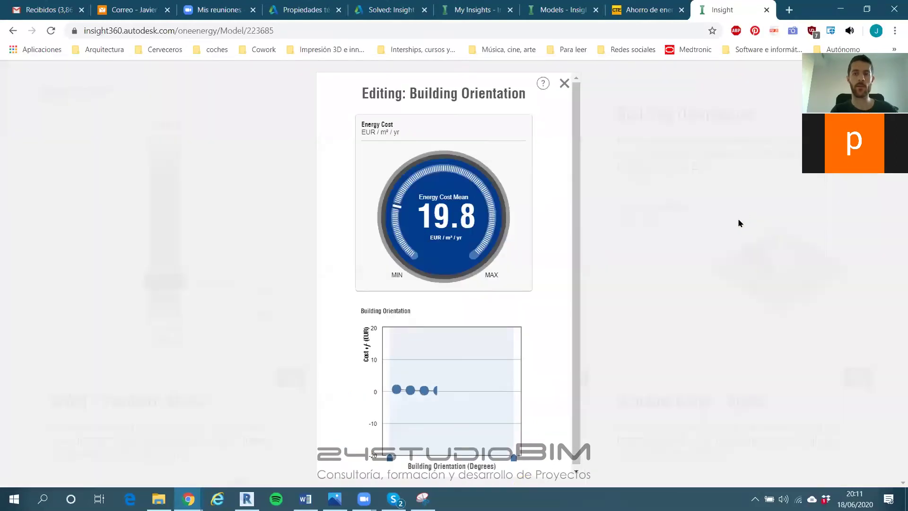
pyautogui.moveTo(395, 395)
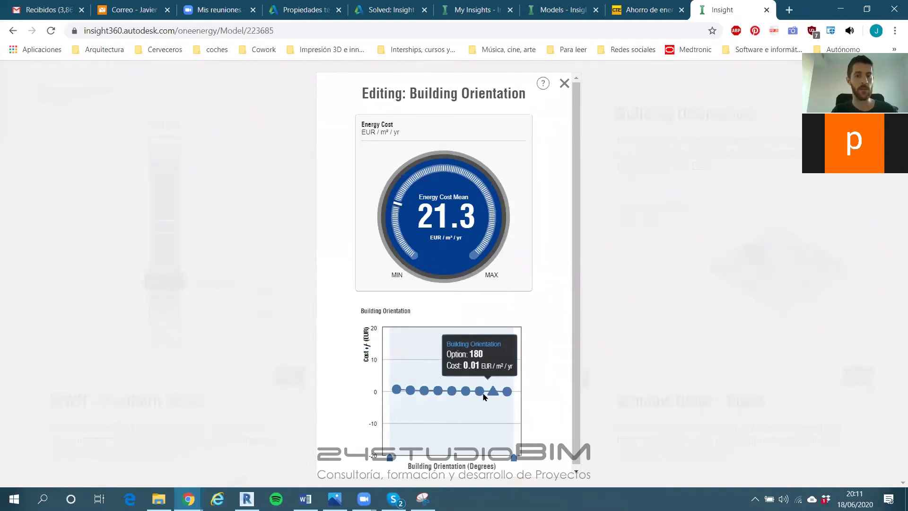
pyautogui.moveTo(490, 392)
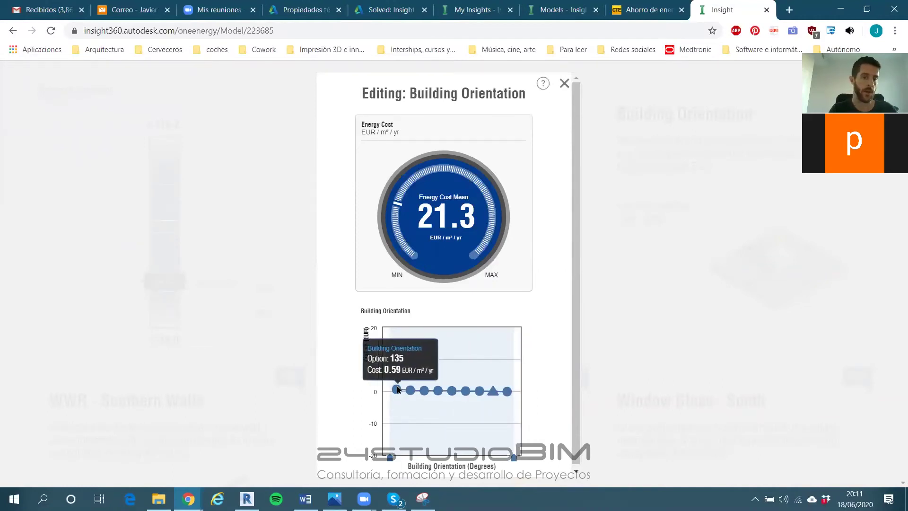
pyautogui.moveTo(463, 417)
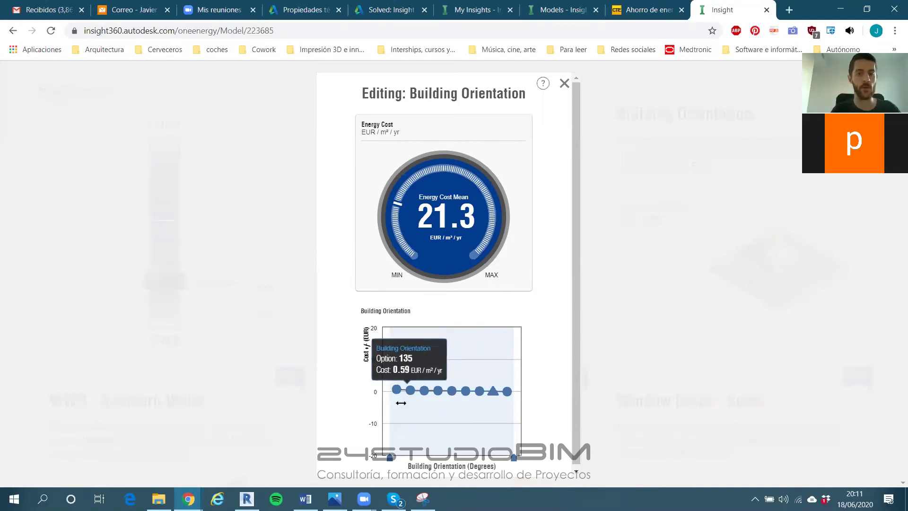
pyautogui.moveTo(390, 457); pyautogui.dragTo(500, 458)
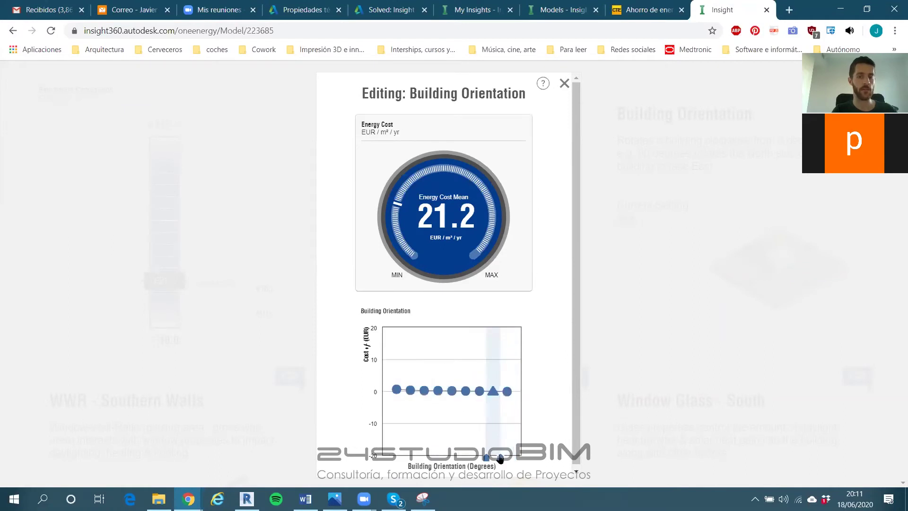
pyautogui.moveTo(494, 426); pyautogui.dragTo(459, 457)
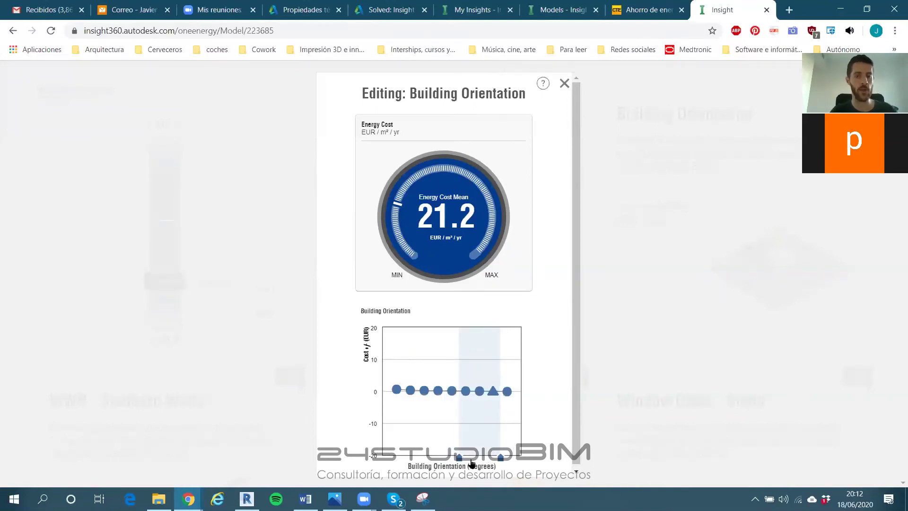
pyautogui.moveTo(460, 456); pyautogui.dragTo(487, 457)
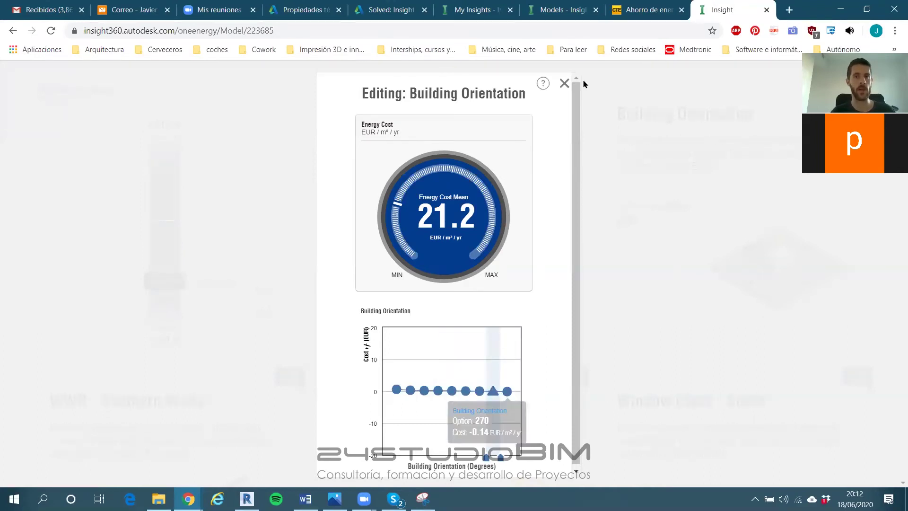
pyautogui.click(564, 83)
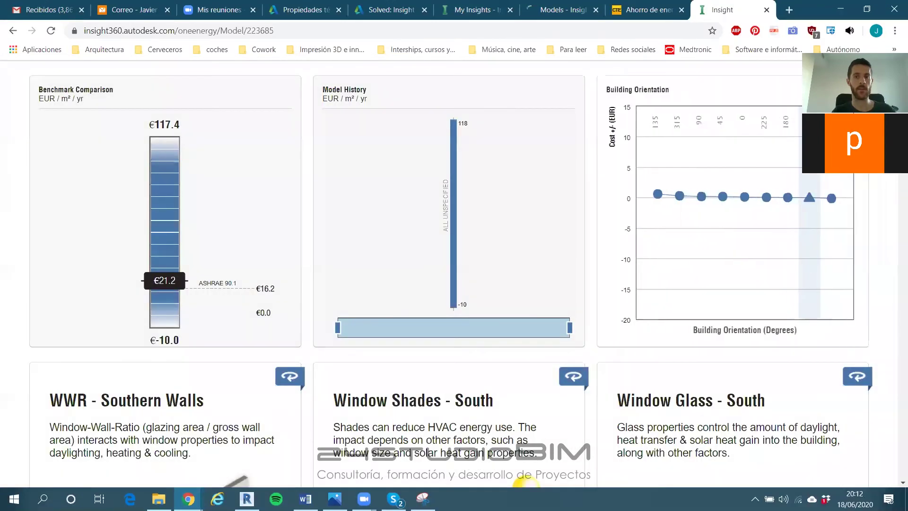
# Open the WWR - Southern Walls factor for editing and examine the costs of its window-wall ratio options
pyautogui.scroll(-5, 468, 275)
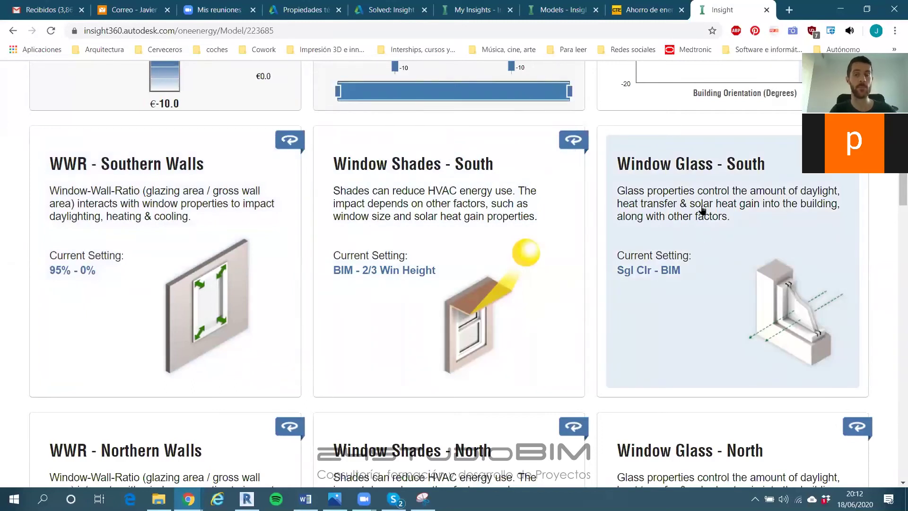
pyautogui.scroll(-1, 434, 254)
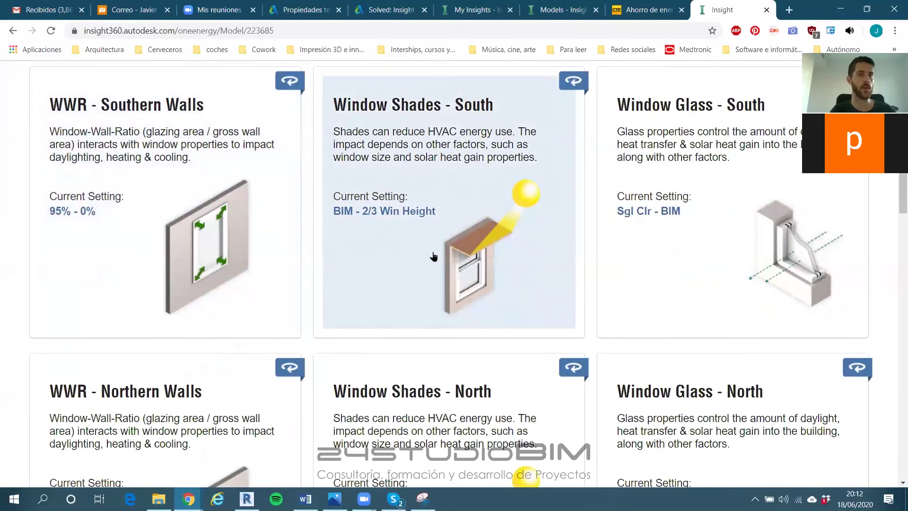
pyautogui.scroll(-8, 133, 279)
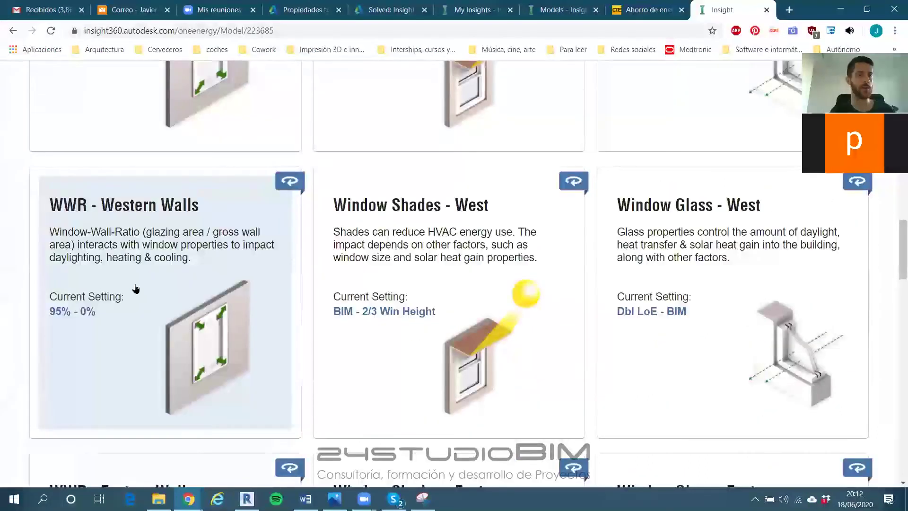
pyautogui.scroll(8, 135, 289)
pyautogui.click(138, 282)
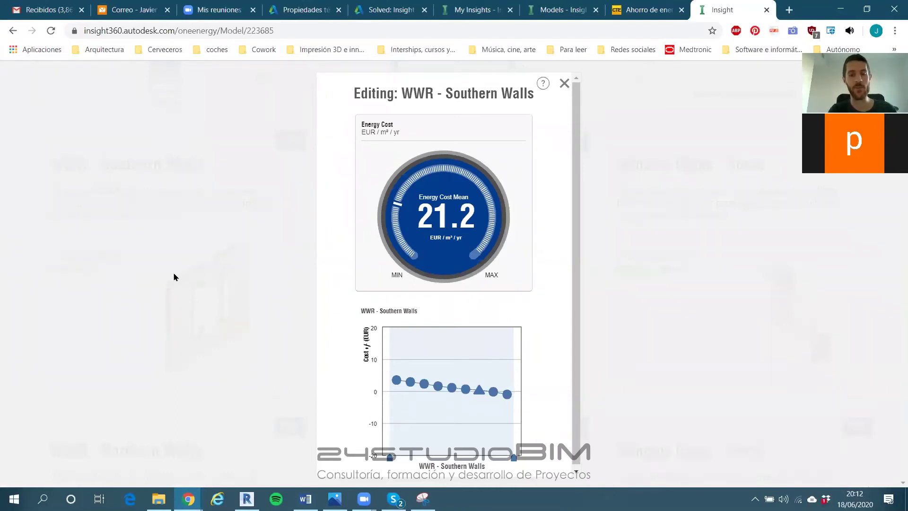
pyautogui.moveTo(510, 397)
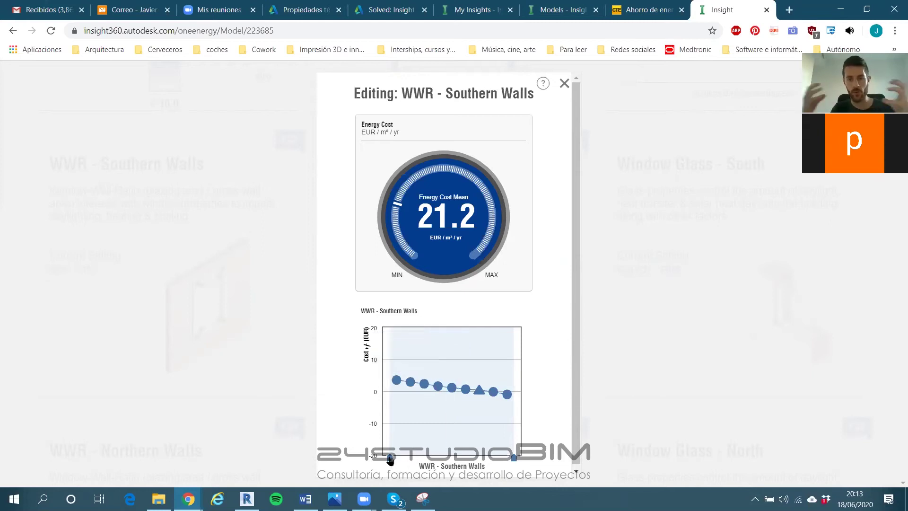
# Try limiting the southern walls' window-wall ratio range to 30% through 0%, and compare the costs of the 95% and 0% options
pyautogui.moveTo(389, 459); pyautogui.dragTo(474, 435)
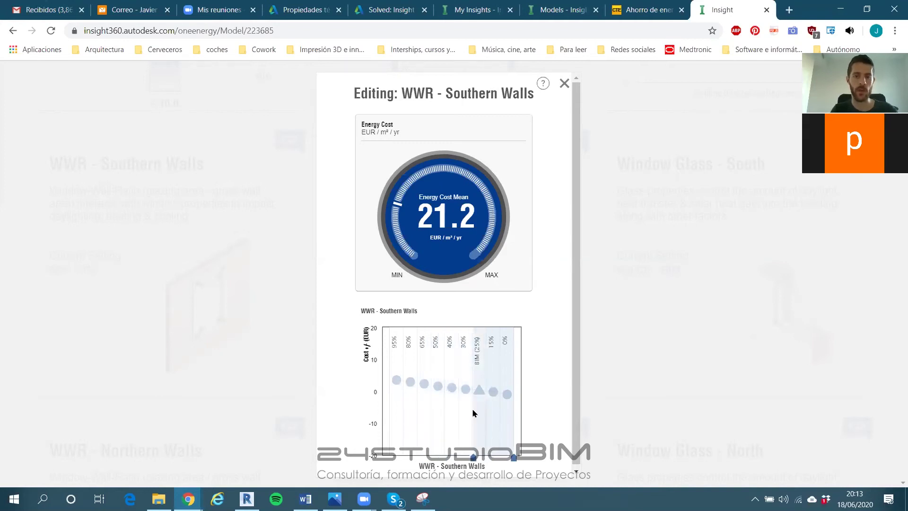
pyautogui.moveTo(491, 407)
pyautogui.moveTo(471, 459); pyautogui.dragTo(460, 456)
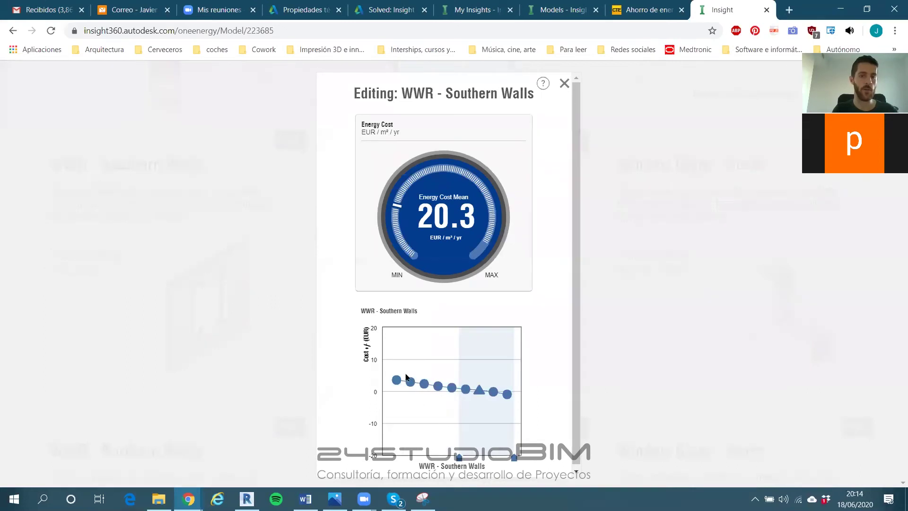
pyautogui.moveTo(392, 381)
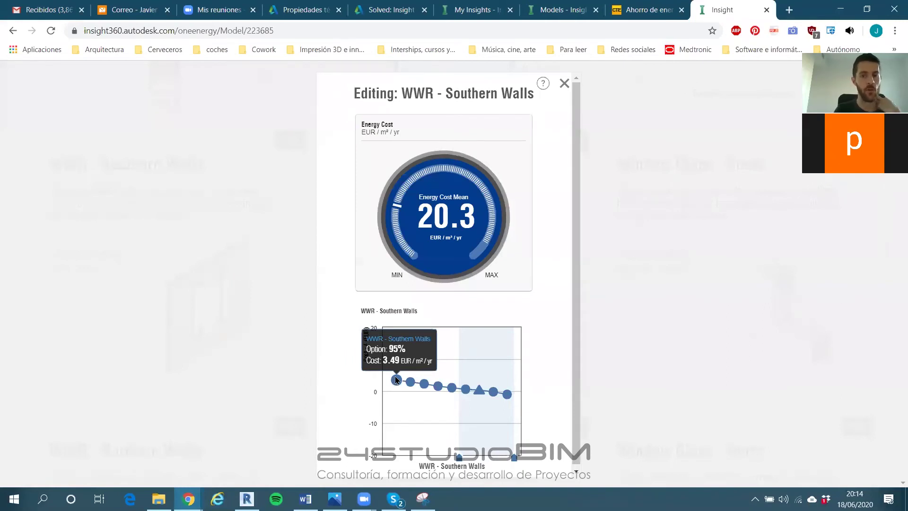
pyautogui.moveTo(504, 395)
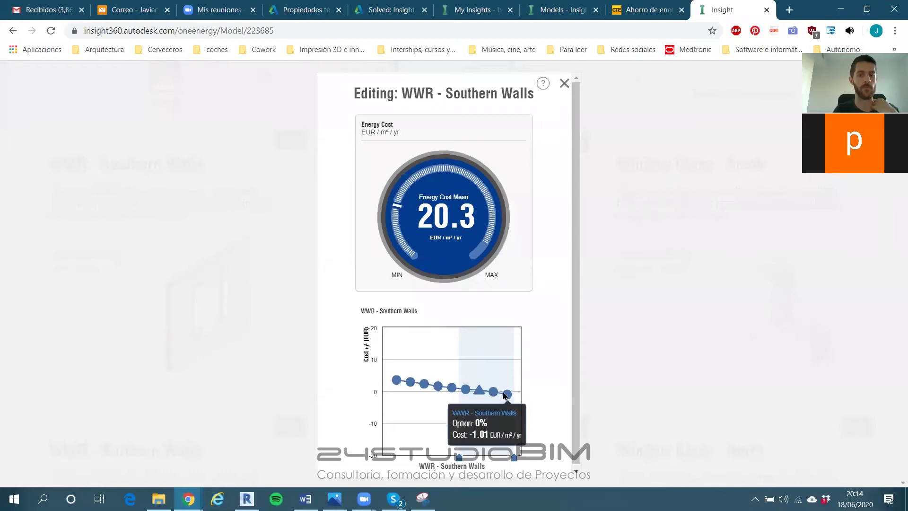
# Set the southern walls' window-wall ratio range from 40% to BIM (25%) and close the factor editor
pyautogui.moveTo(514, 459); pyautogui.dragTo(445, 457)
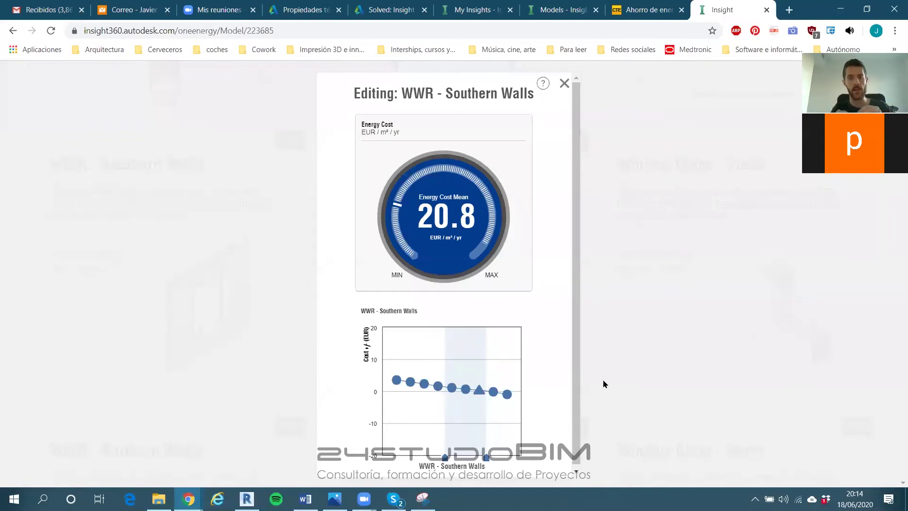
pyautogui.moveTo(481, 449)
pyautogui.moveTo(486, 456)
pyautogui.mouseDown()
pyautogui.moveTo(462, 458)
pyautogui.moveTo(489, 458)
pyautogui.mouseUp()
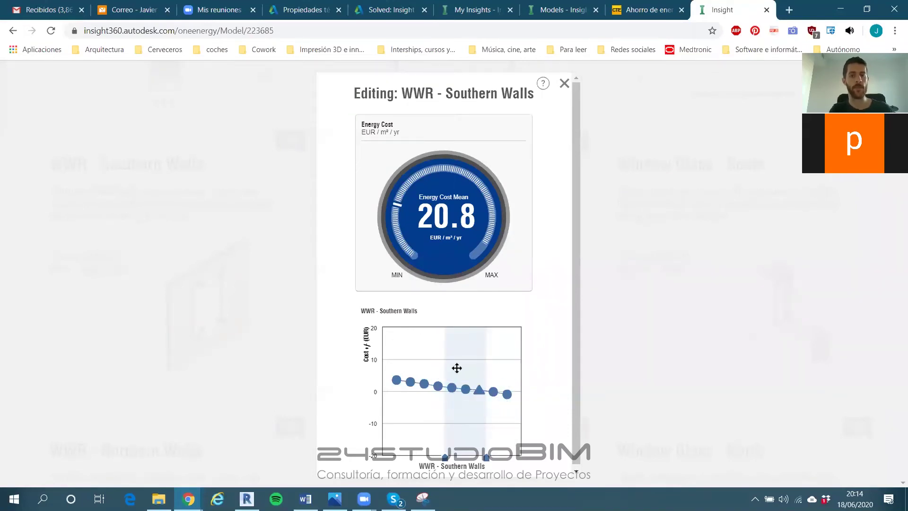
pyautogui.moveTo(396, 385)
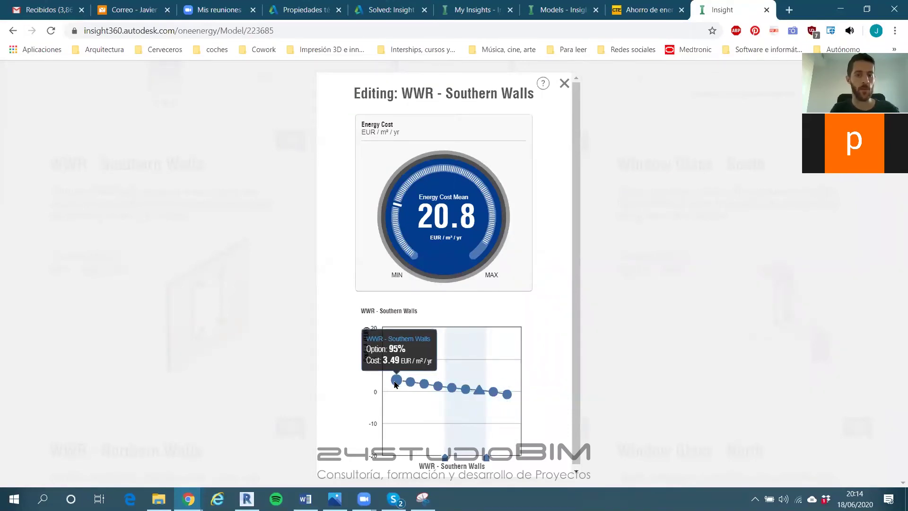
pyautogui.moveTo(515, 392)
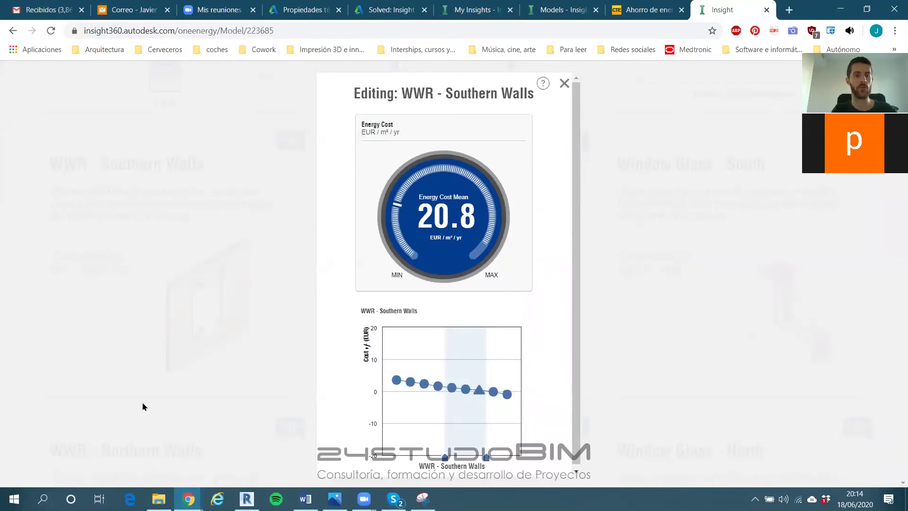
pyautogui.click(564, 85)
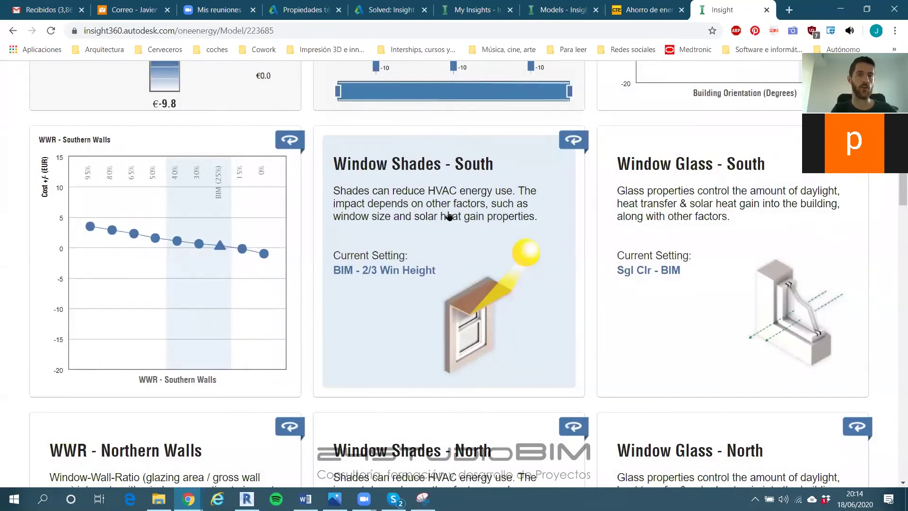
# Restrict the Window Shades - South factor to the range from 1/2 to 2/3 Win Height
pyautogui.click(450, 213)
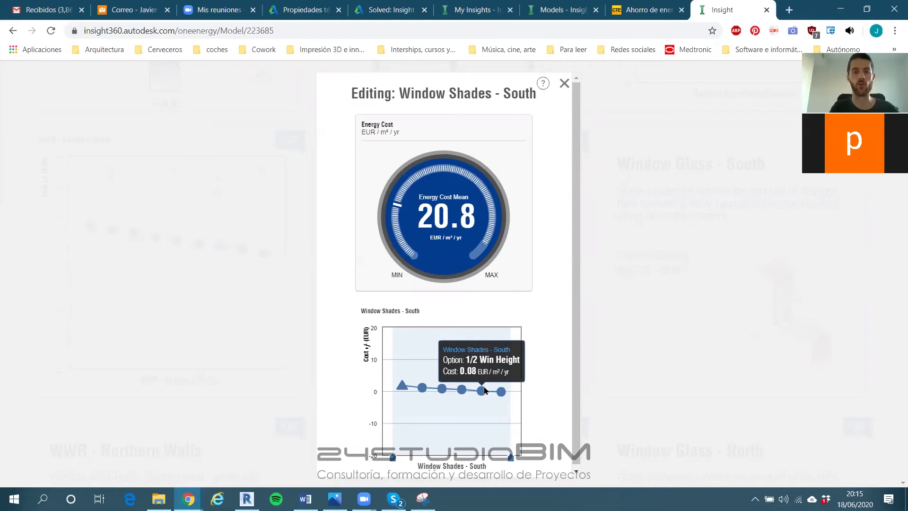
pyautogui.moveTo(393, 461); pyautogui.dragTo(472, 437)
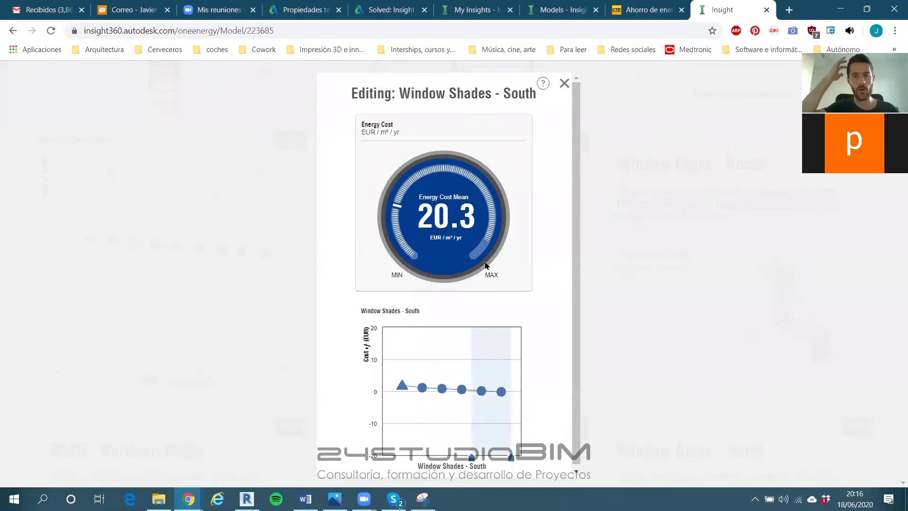
pyautogui.click(565, 84)
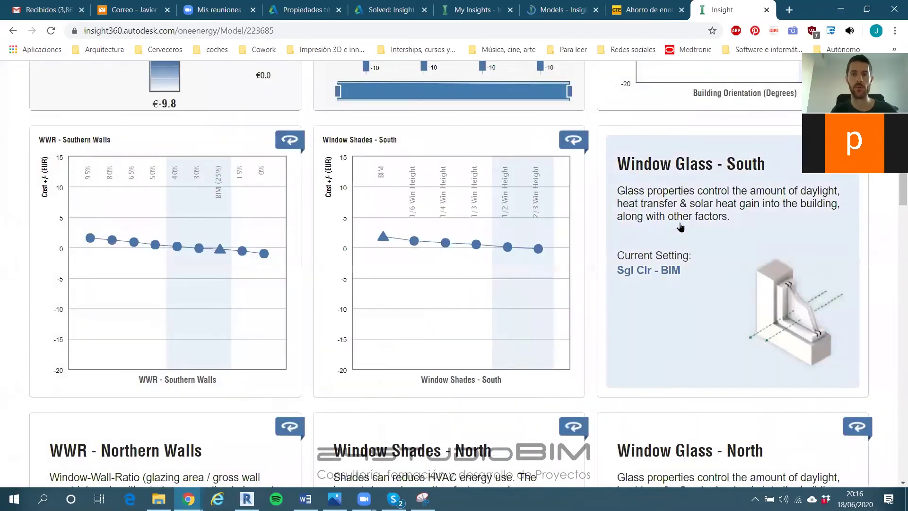
# Compare the glass options of the Window Glass - South factor and restrict it to the modelled BIM value
pyautogui.click(723, 239)
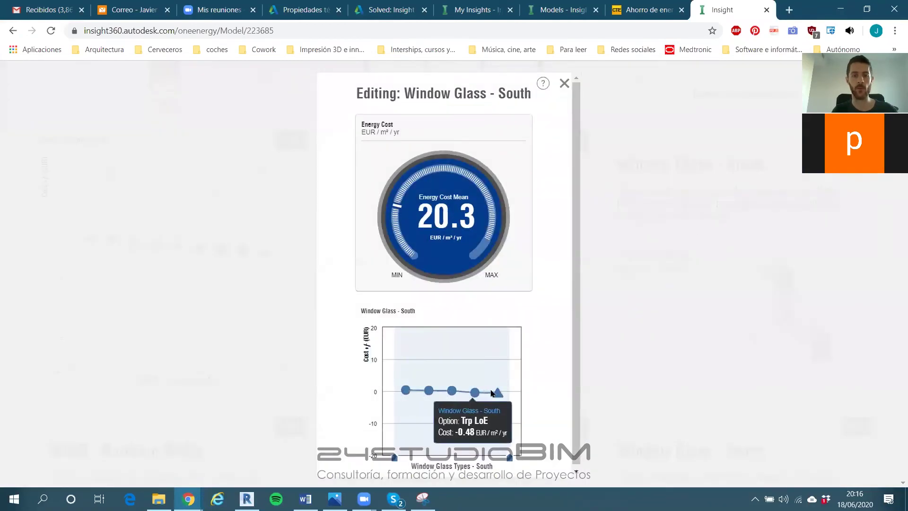
pyautogui.moveTo(498, 393)
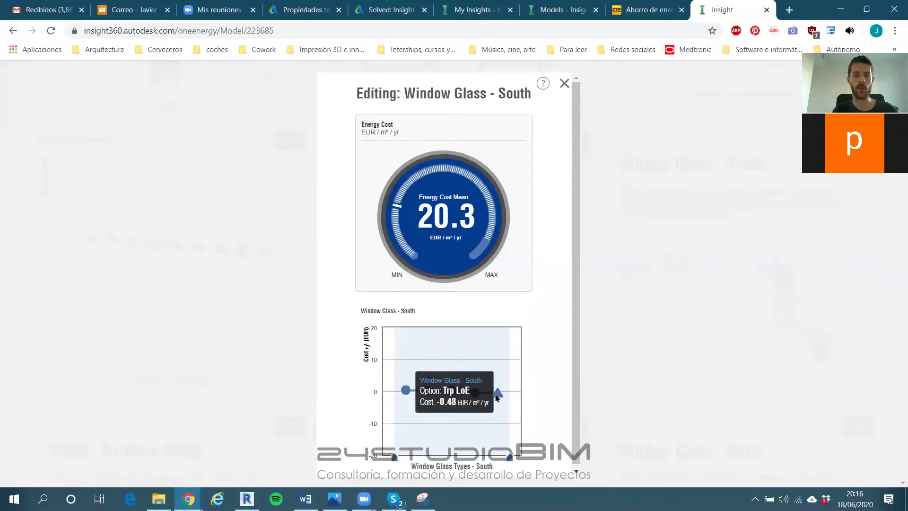
pyautogui.moveTo(395, 457); pyautogui.dragTo(487, 457)
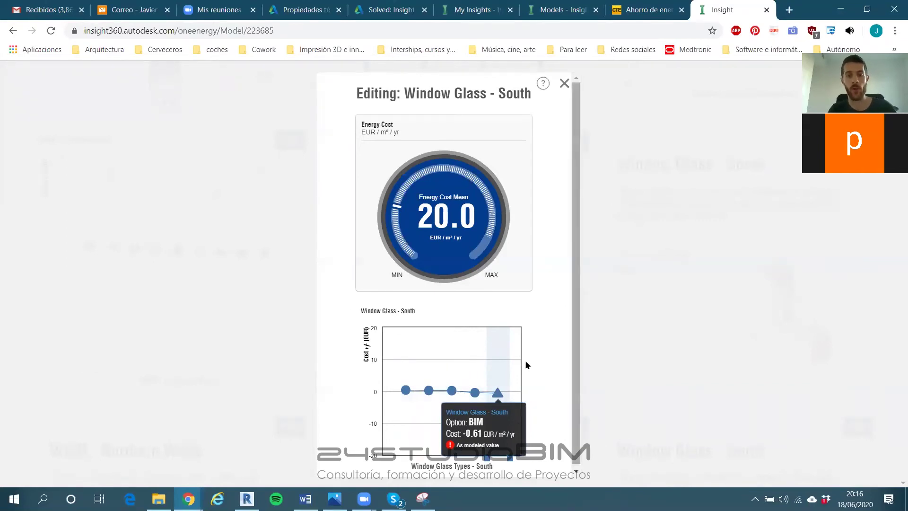
pyautogui.click(564, 83)
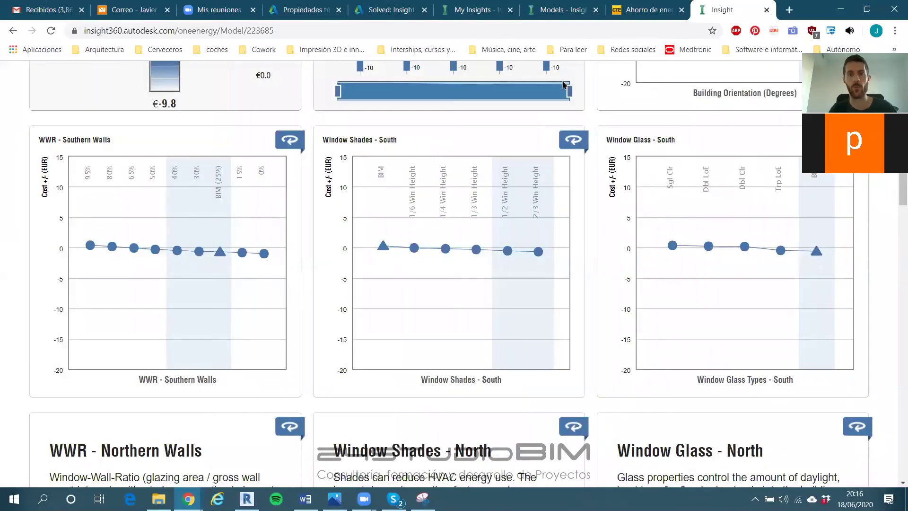
# Review the edited factors in the Model History and limit the WWR - Northern Walls range to 40% through BIM (25%)
pyautogui.scroll(5, 589, 161)
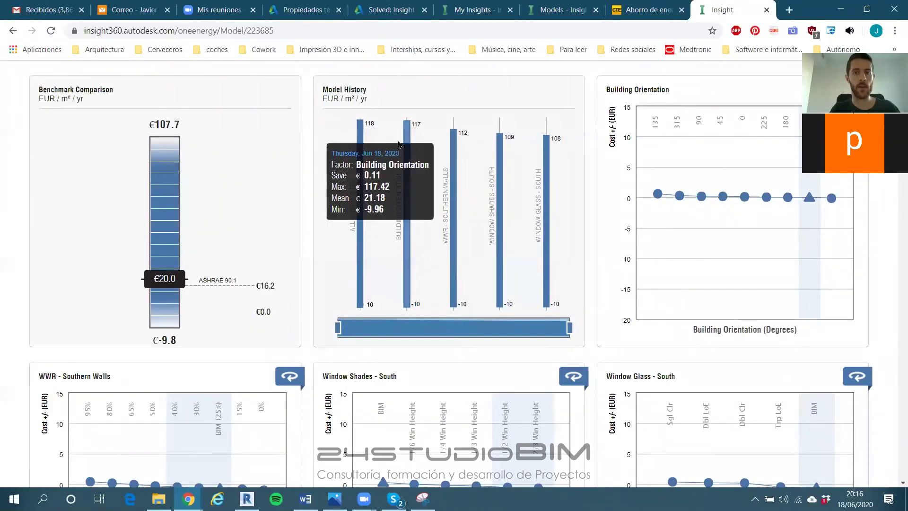
pyautogui.scroll(-3, 229, 298)
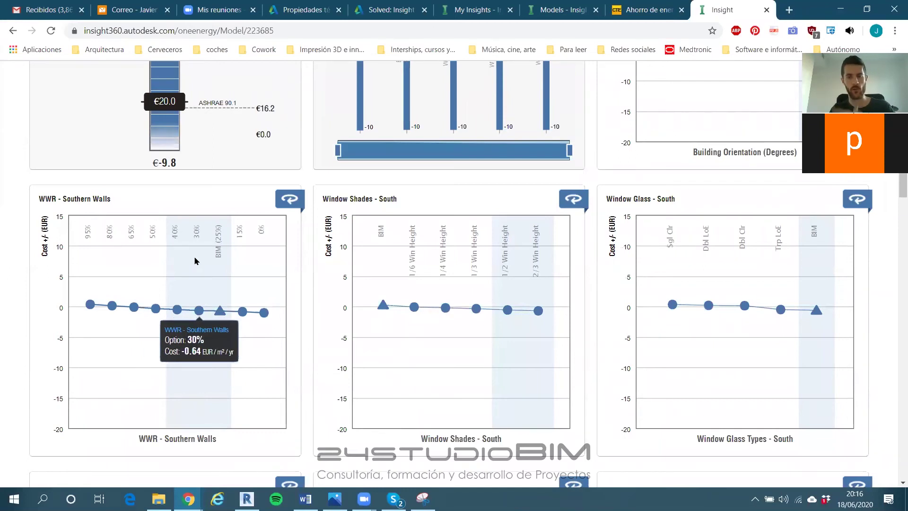
pyautogui.scroll(4, 407, 236)
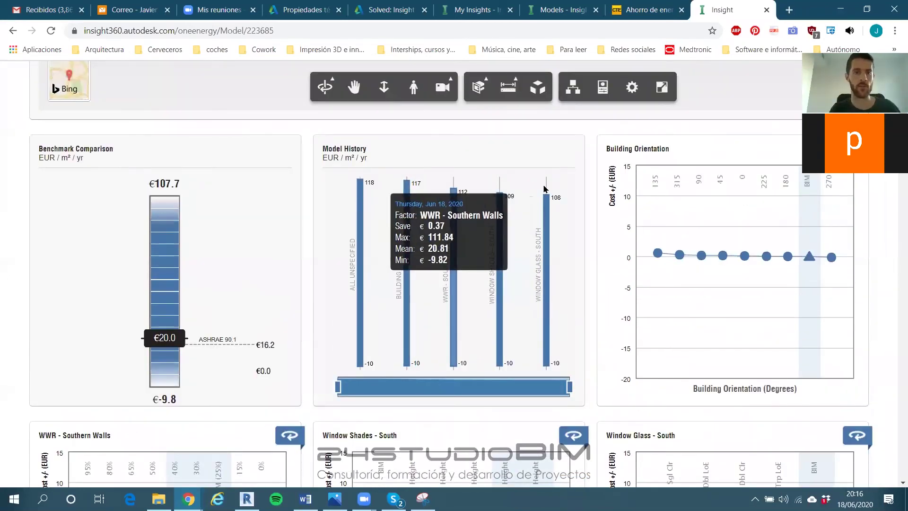
pyautogui.scroll(-1, 576, 178)
pyautogui.scroll(-10, 574, 177)
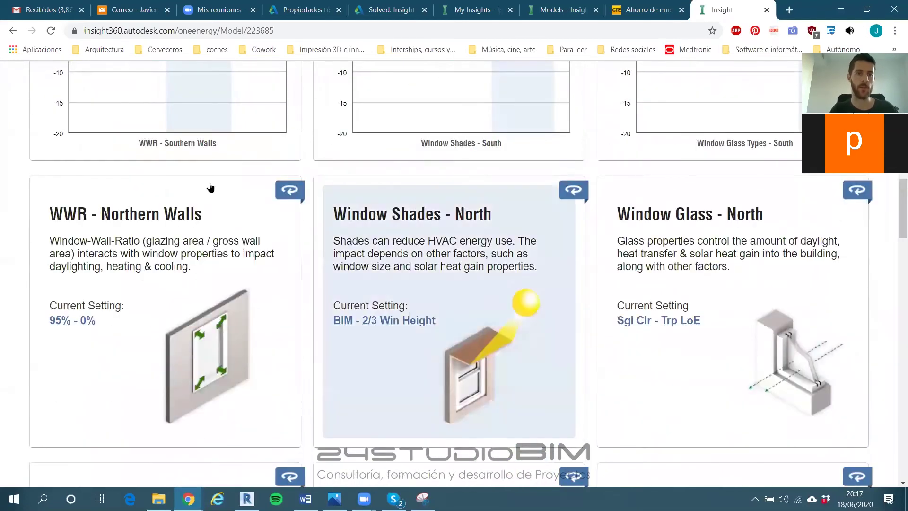
pyautogui.click(246, 270)
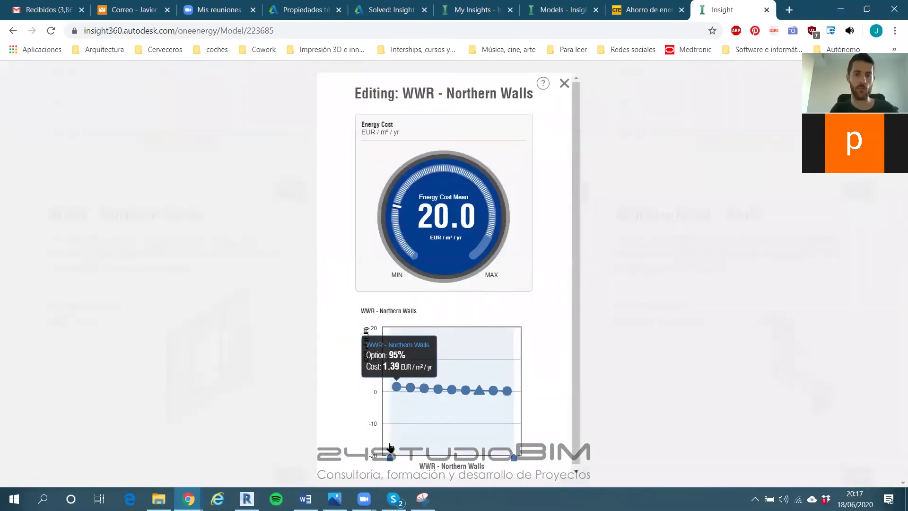
pyautogui.moveTo(390, 447); pyautogui.dragTo(446, 440)
pyautogui.moveTo(513, 436); pyautogui.dragTo(487, 440)
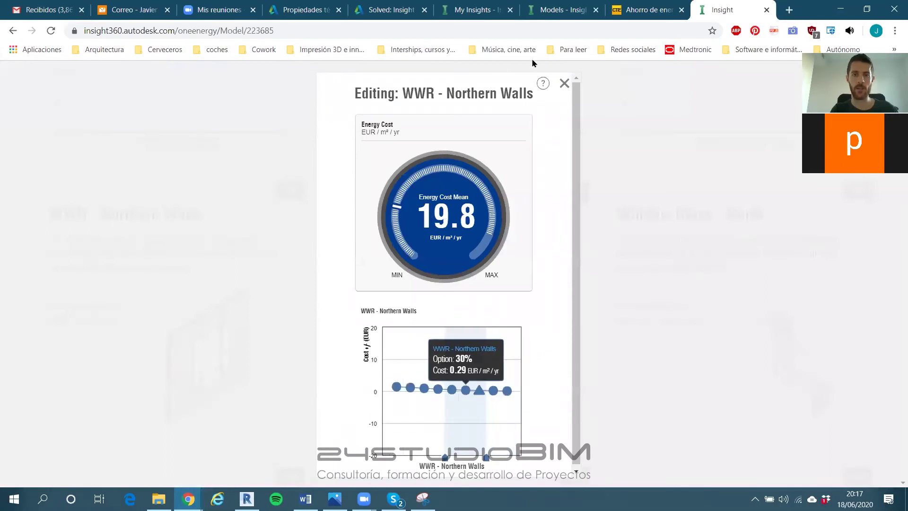
# Close the northern walls factor and restrict Window Shades - North to the modelled BIM value
pyautogui.click(564, 84)
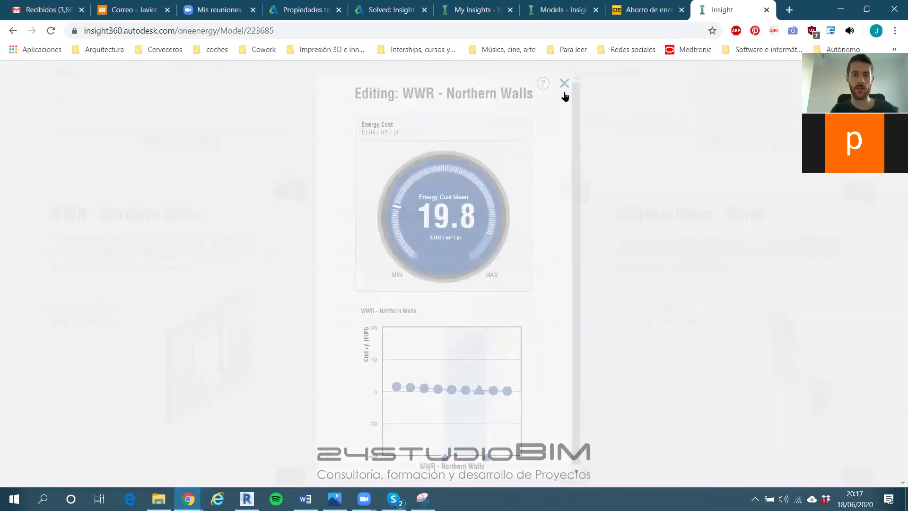
pyautogui.scroll(-3, 478, 307)
pyautogui.click(461, 281)
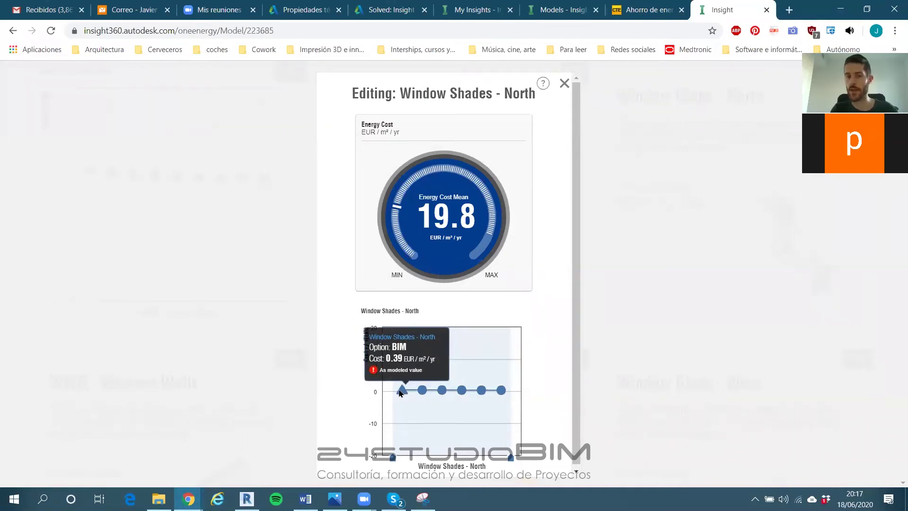
pyautogui.moveTo(511, 457); pyautogui.dragTo(413, 451)
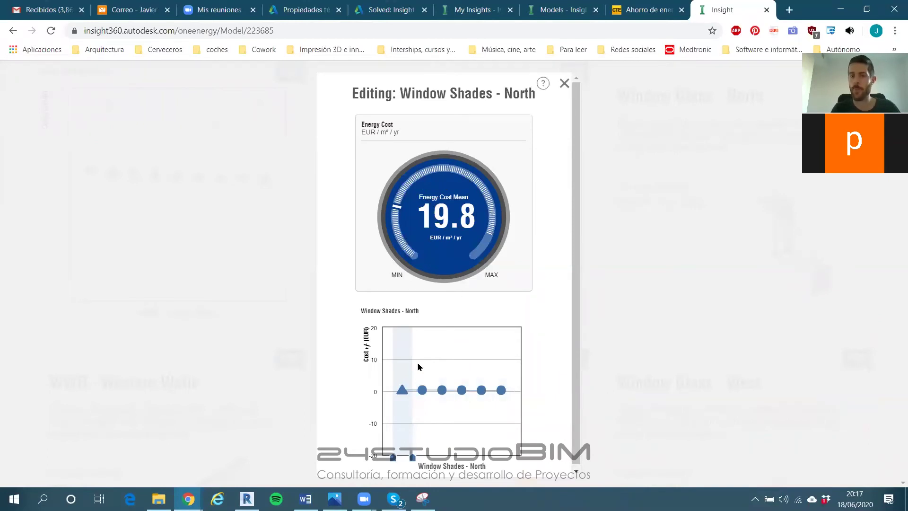
pyautogui.moveTo(477, 388)
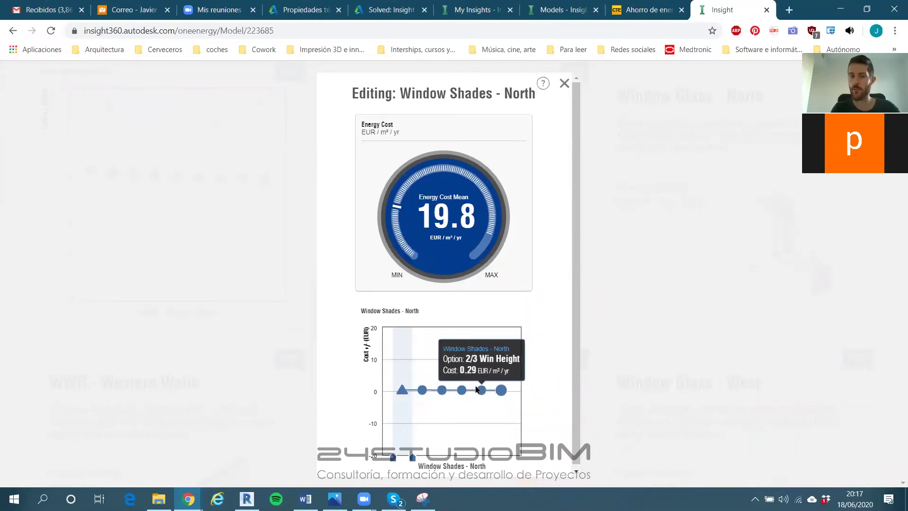
pyautogui.click(564, 85)
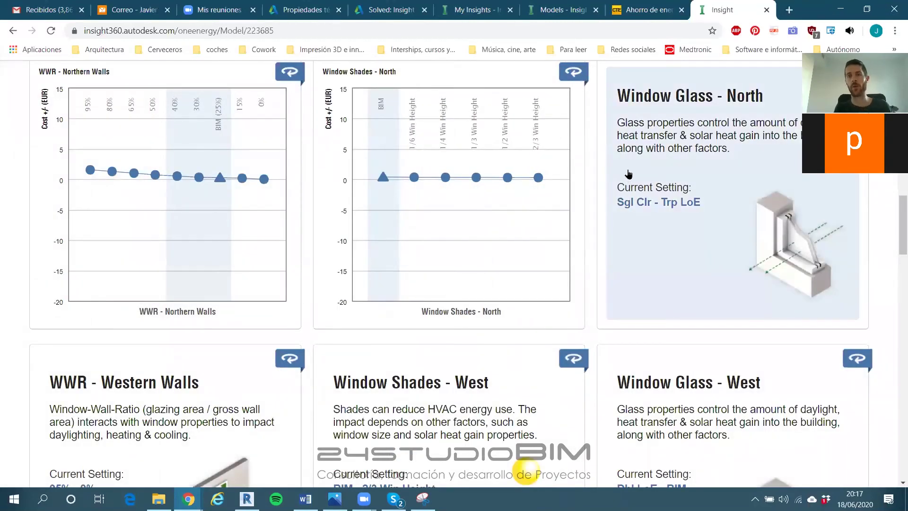
# Restrict the Window Glass - North factor to the modelled BIM value and close its editor
pyautogui.click(674, 160)
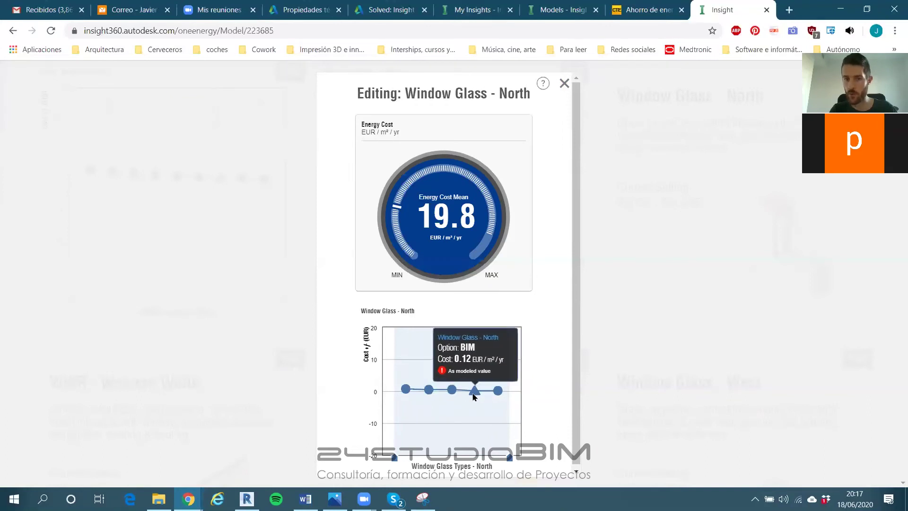
pyautogui.moveTo(394, 457); pyautogui.dragTo(487, 460)
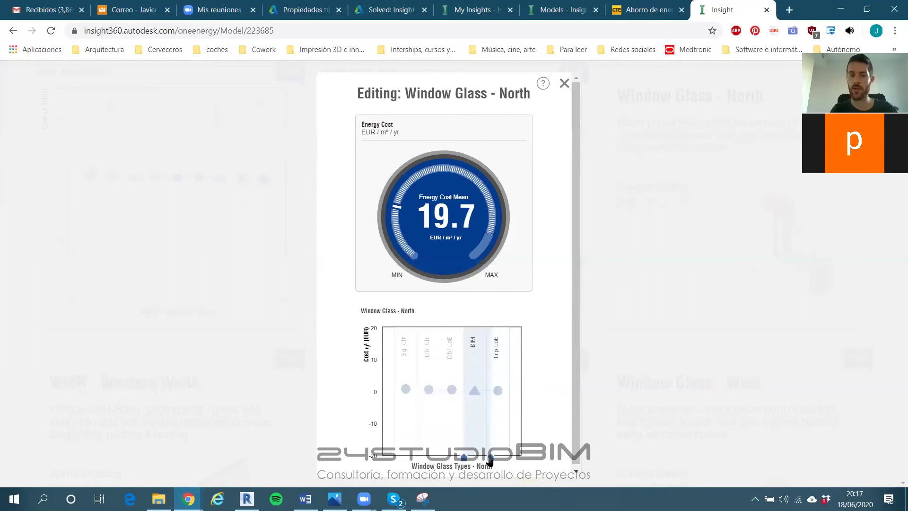
pyautogui.click(564, 84)
# Compare the window-wall ratio costs of the western walls and limit their range to BIM (25%) through 0%
pyautogui.scroll(-4, 848, 220)
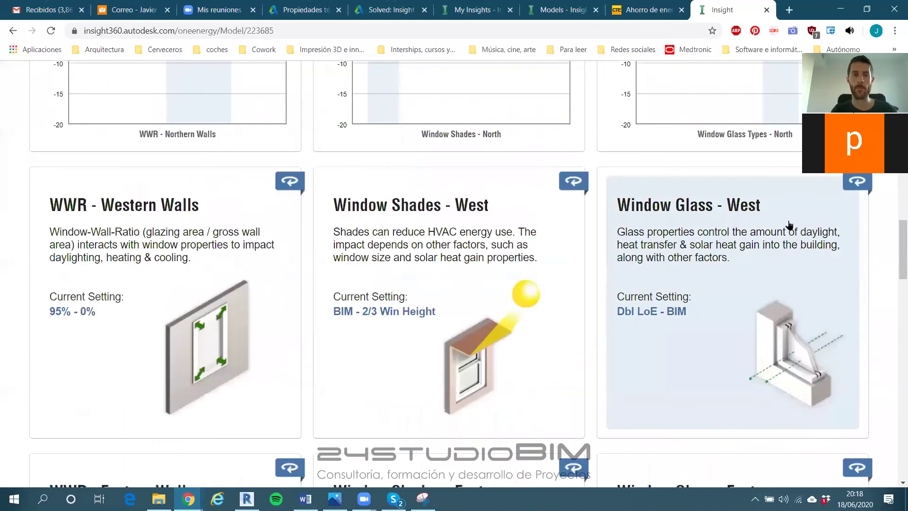
pyautogui.click(202, 282)
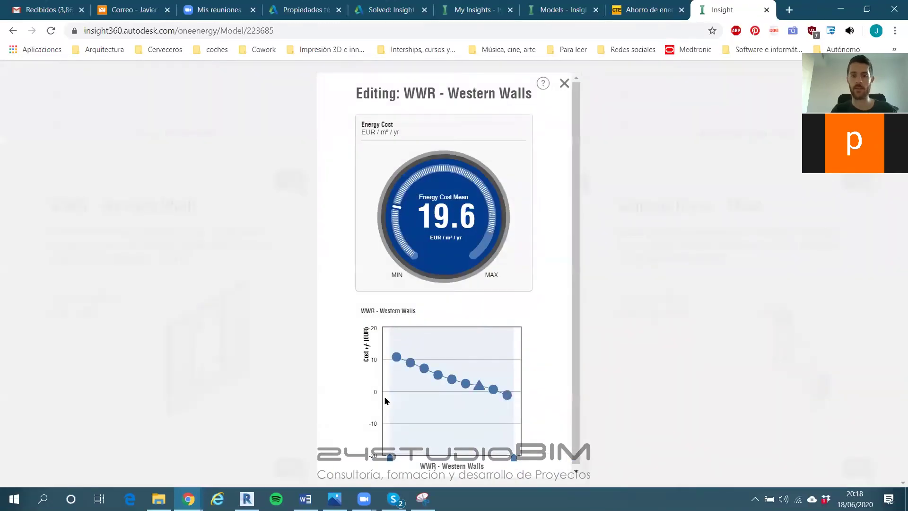
pyautogui.moveTo(422, 368)
pyautogui.moveTo(396, 360)
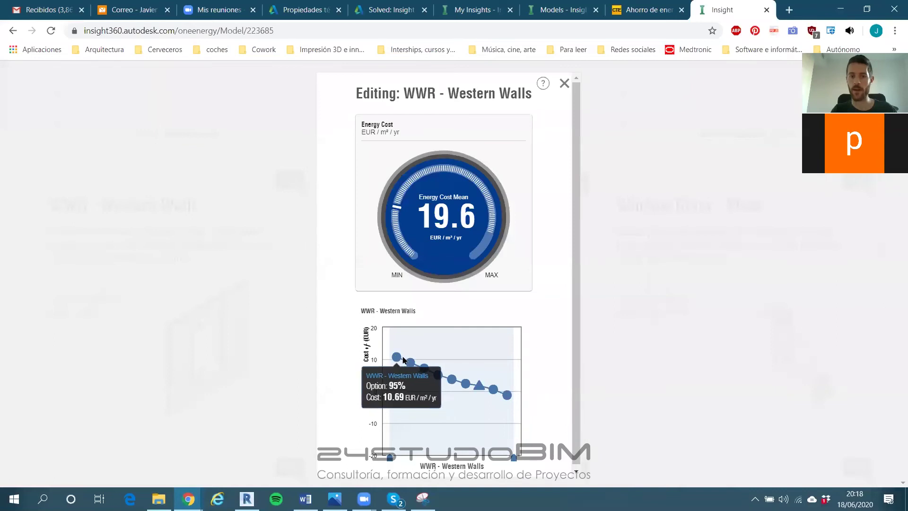
pyautogui.moveTo(512, 401)
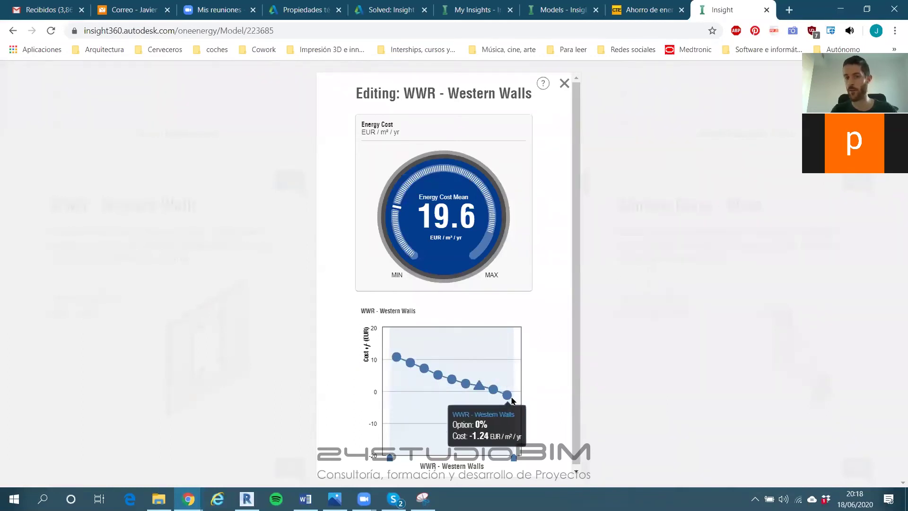
pyautogui.moveTo(390, 457); pyautogui.dragTo(472, 444)
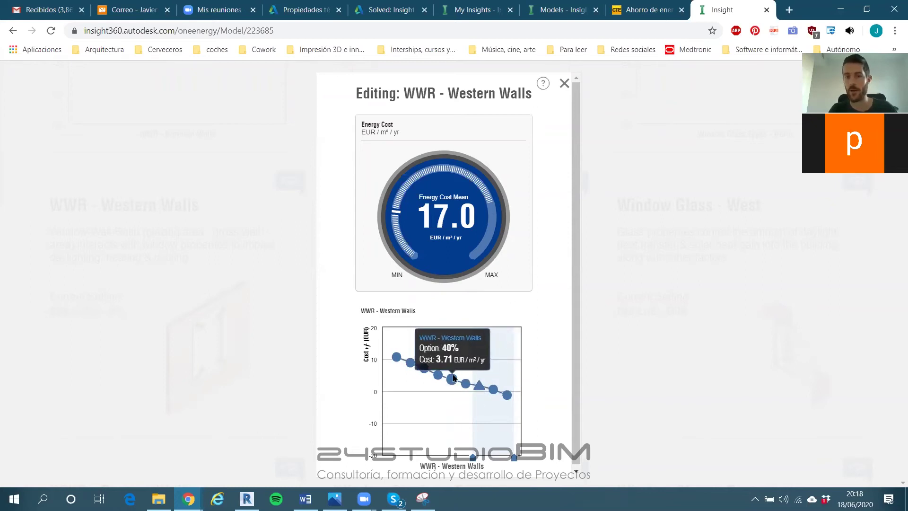
pyautogui.click(564, 84)
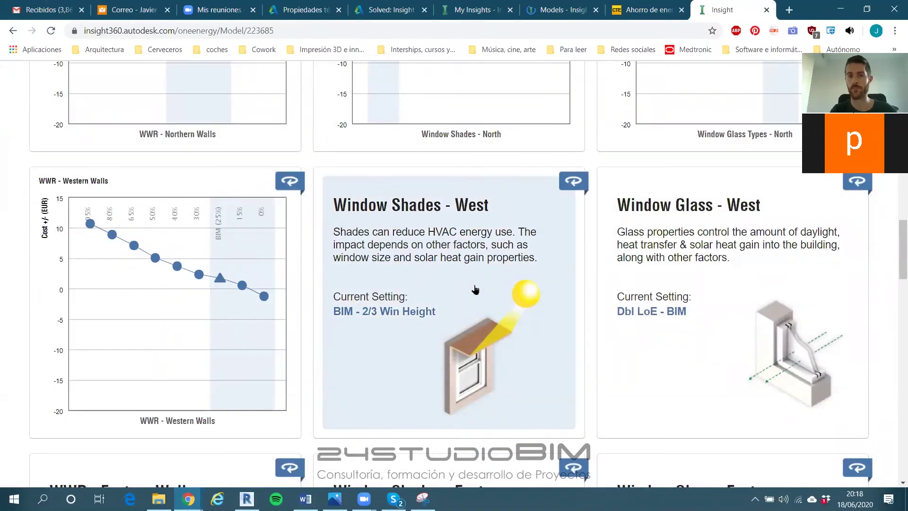
# Check the Window Shades - West options and restrict Window Glass - West to the modelled BIM value
pyautogui.click(464, 276)
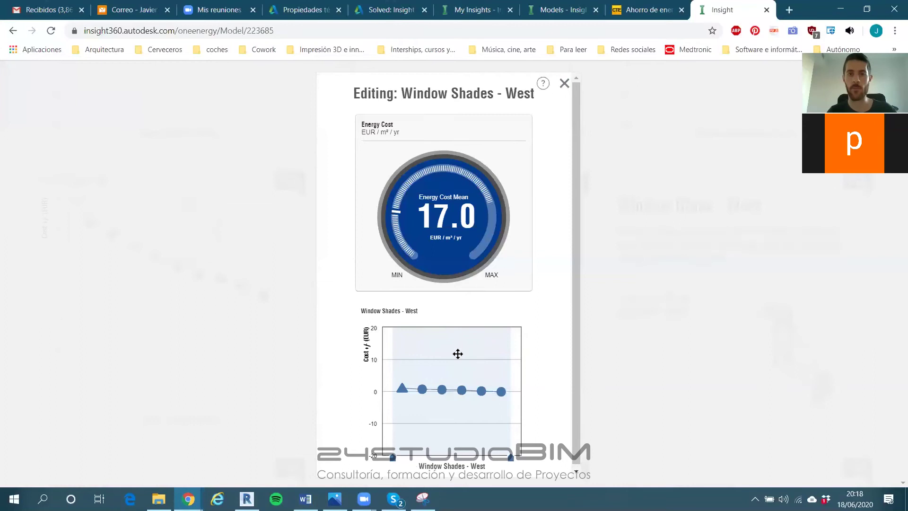
pyautogui.click(561, 85)
pyautogui.click(699, 278)
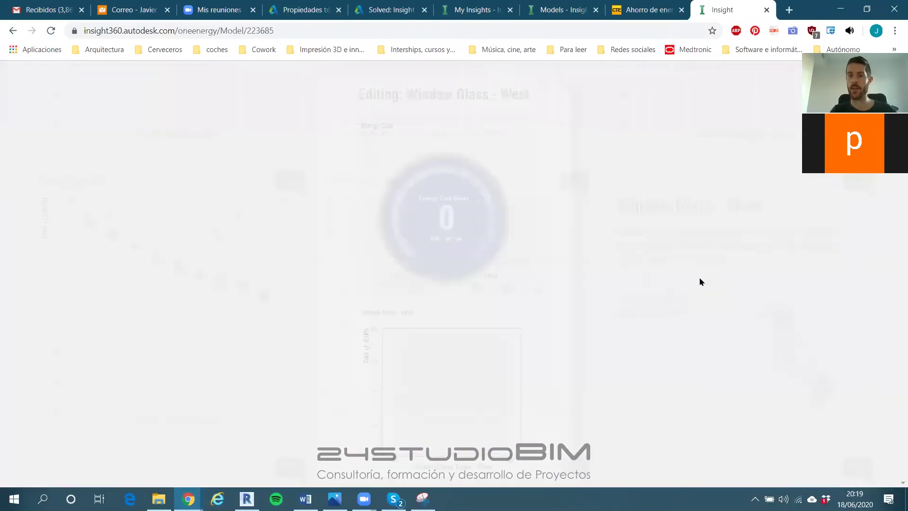
pyautogui.moveTo(480, 451); pyautogui.dragTo(492, 452)
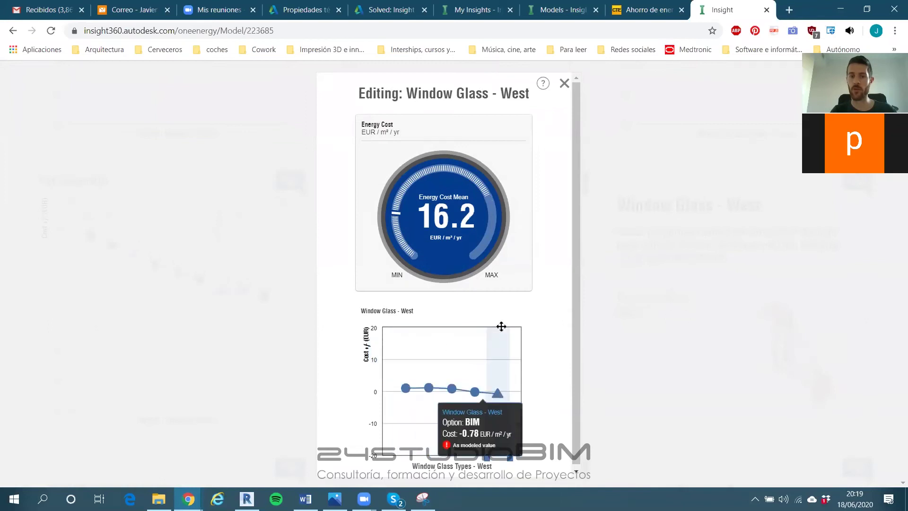
pyautogui.click(564, 84)
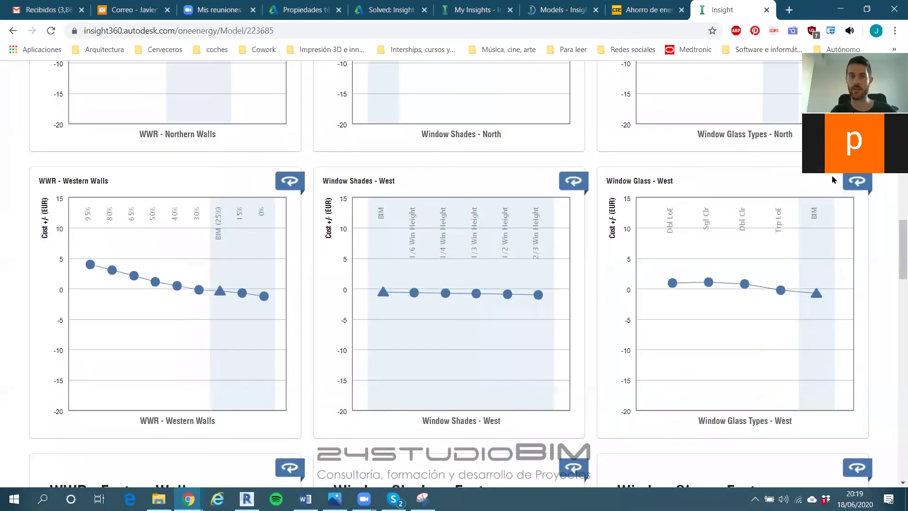
# Limit the WWR - Eastern Walls range to BIM (25%) through 0% and close the factor editor
pyautogui.scroll(-6, 814, 199)
pyautogui.scroll(-3, 804, 217)
pyautogui.click(233, 183)
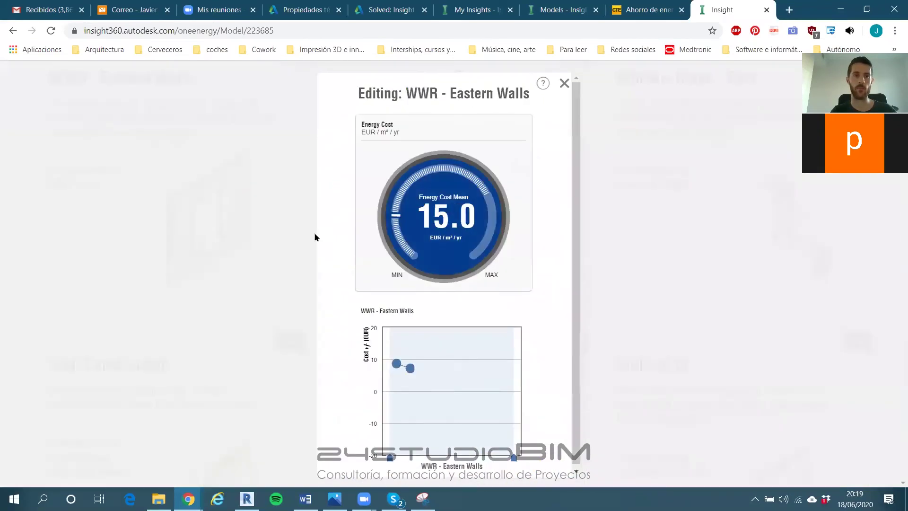
pyautogui.moveTo(396, 458); pyautogui.dragTo(473, 449)
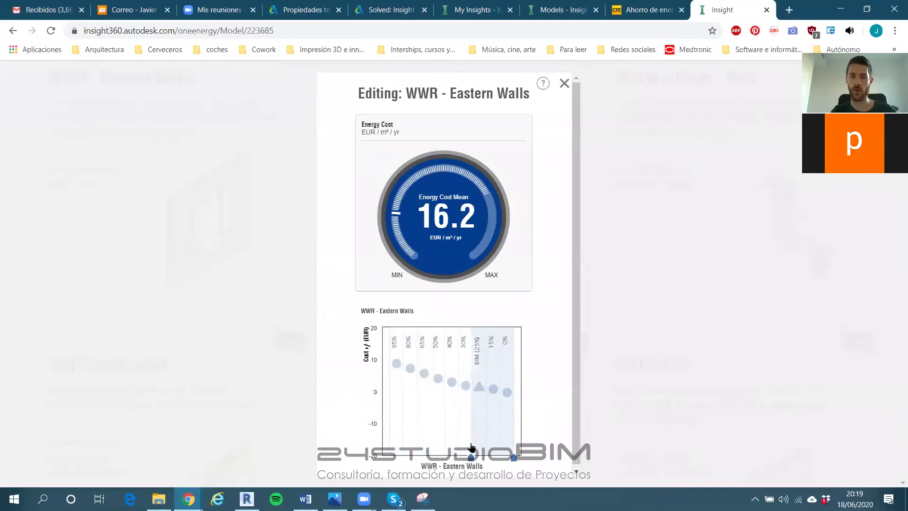
pyautogui.click(564, 83)
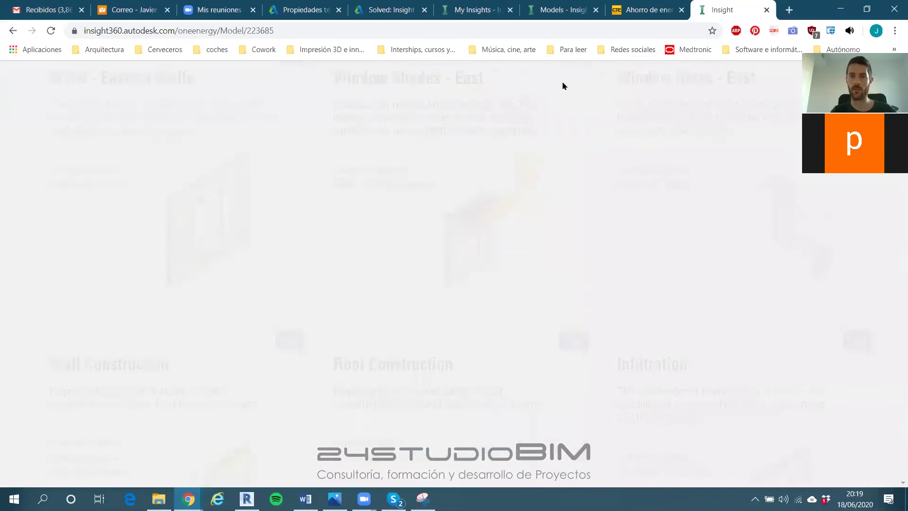
# Check the Window Shades - East options and narrow the Window Glass - East range
pyautogui.click(459, 142)
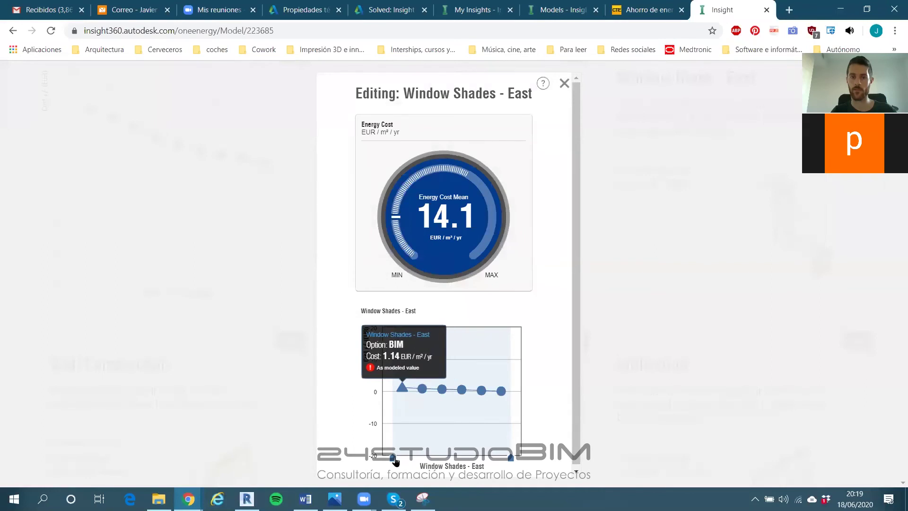
pyautogui.click(564, 83)
pyautogui.click(630, 233)
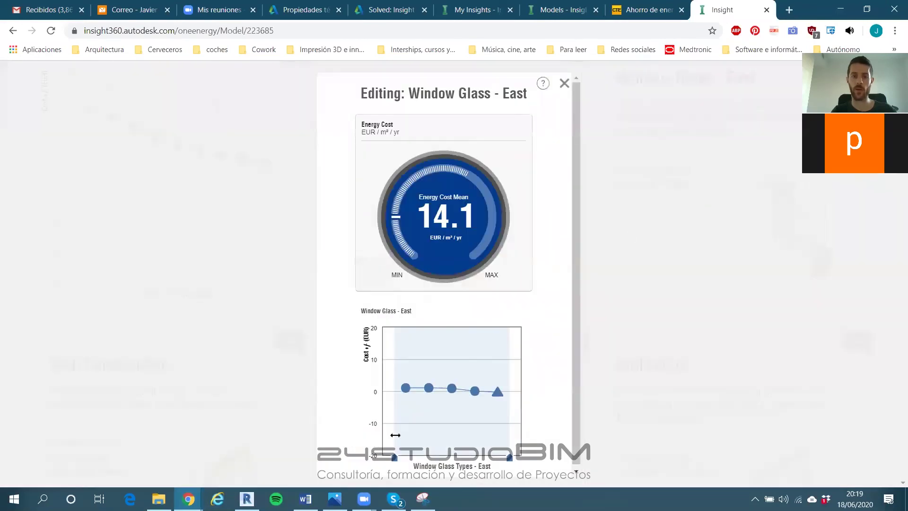
pyautogui.click(561, 86)
# Open the Wall Construction factor and compare the energy costs of its construction options
pyautogui.scroll(-5, 591, 213)
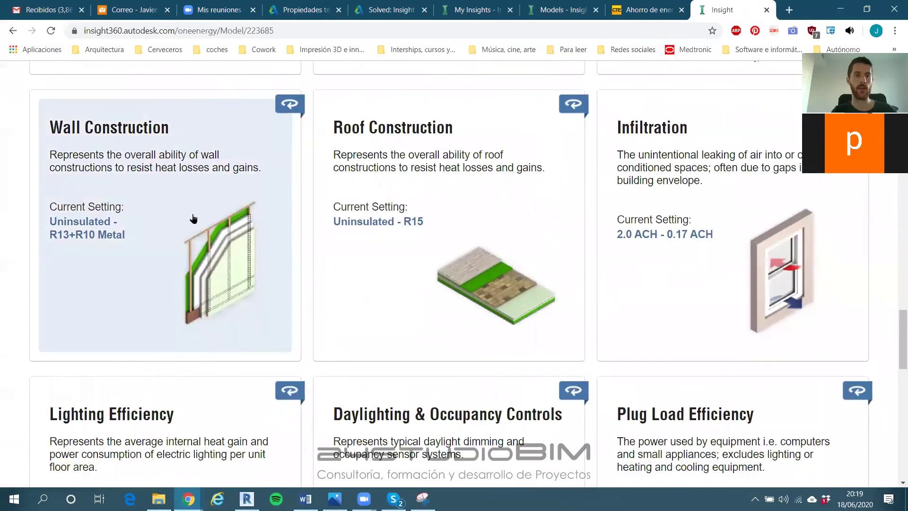
pyautogui.click(171, 206)
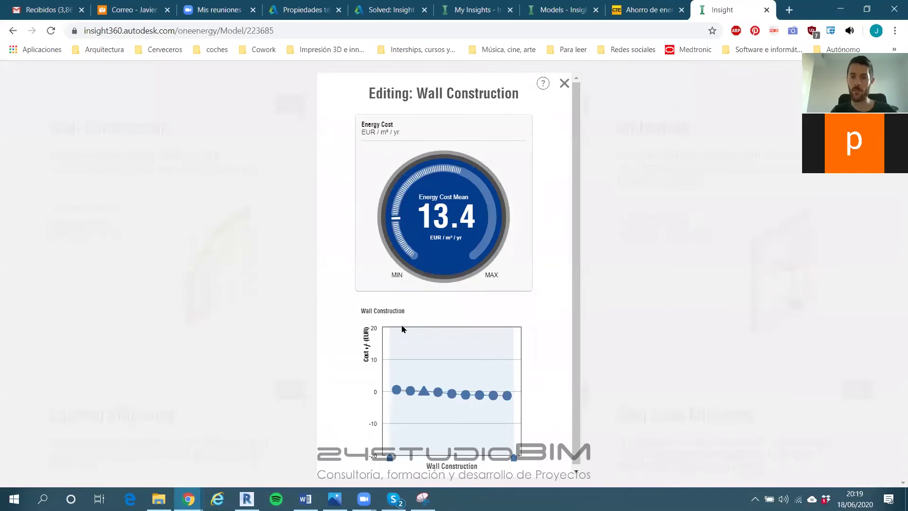
pyautogui.moveTo(400, 407)
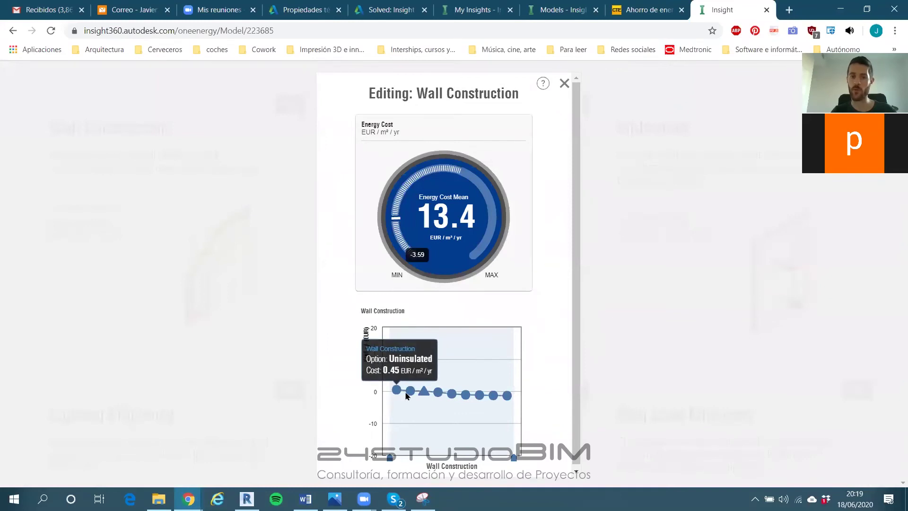
pyautogui.moveTo(505, 399)
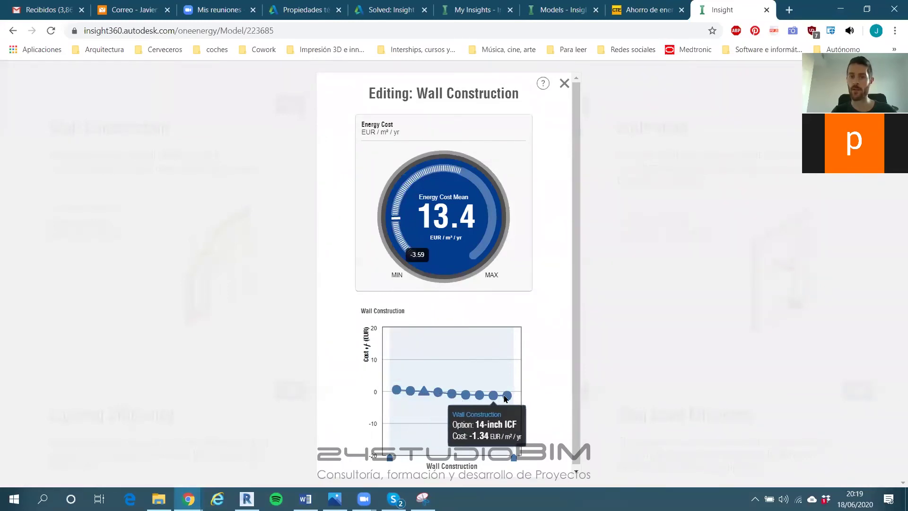
pyautogui.moveTo(451, 395)
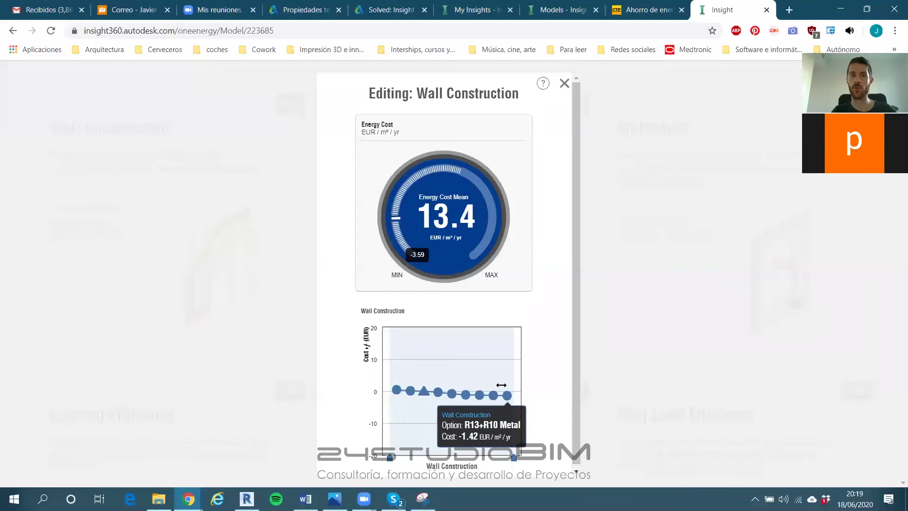
# Switch to the Autodesk forum thread on Insight 360 construction assumptions and examine its wall and roof construction tables
pyautogui.click(376, 8)
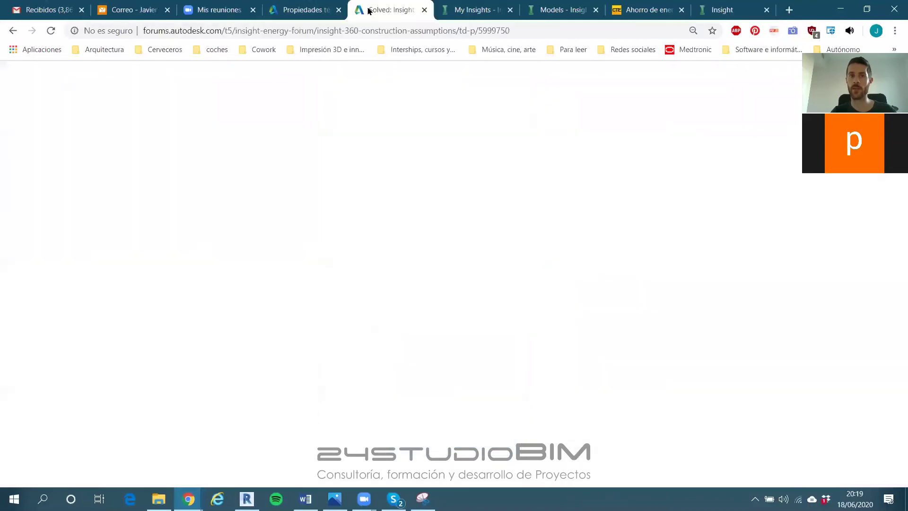
pyautogui.click(349, 31)
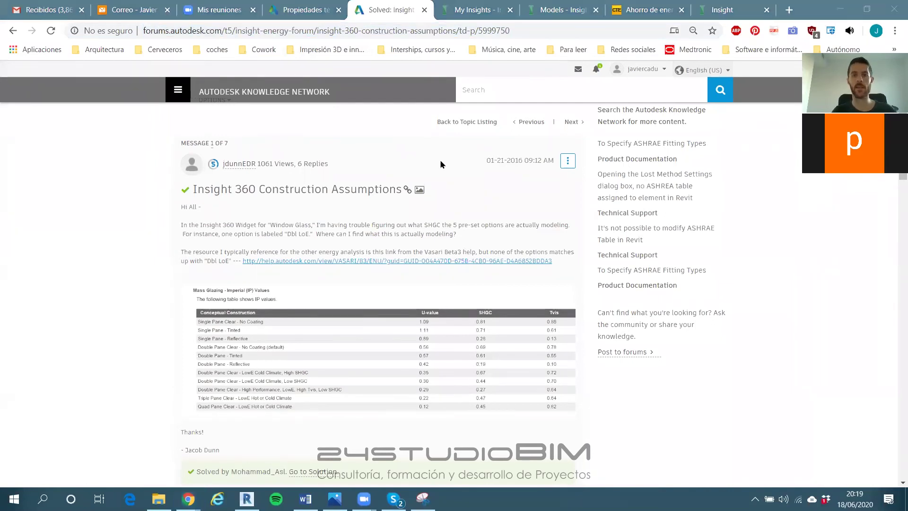
pyautogui.scroll(-9, 302, 259)
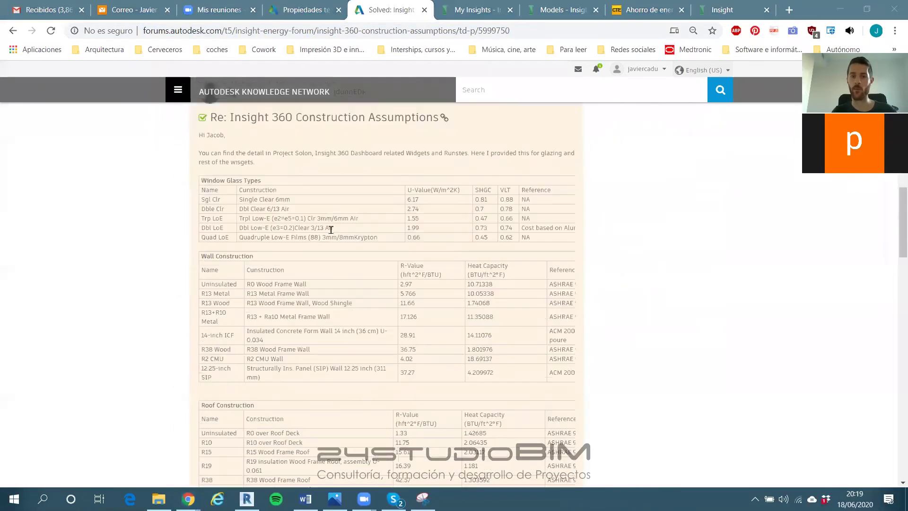
pyautogui.scroll(-3, 407, 213)
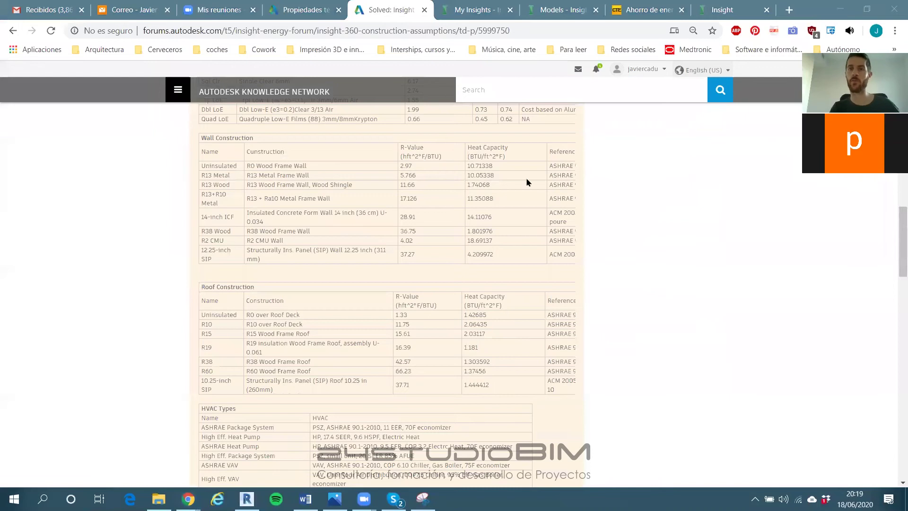
# Return to the Insight model and limit the Wall Construction range to BIM through R13+R10 Metal
pyautogui.click(722, 9)
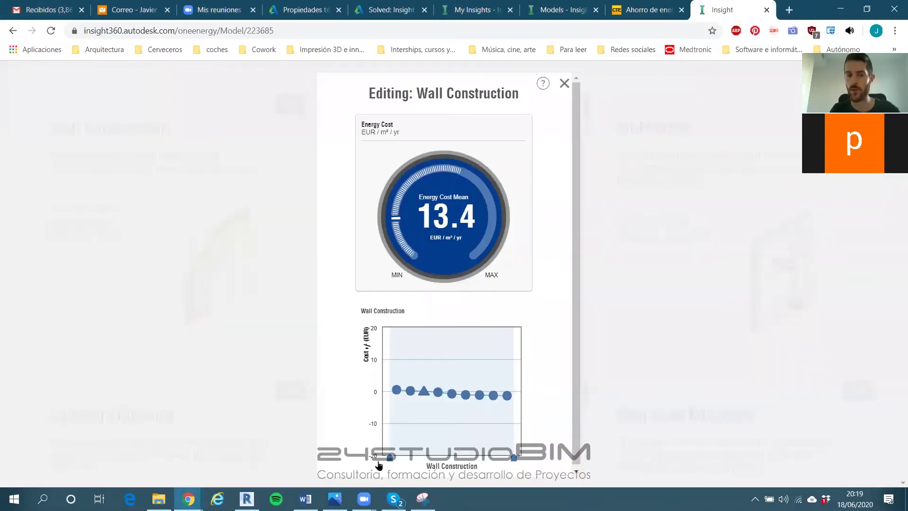
pyautogui.moveTo(390, 459)
pyautogui.mouseDown()
pyautogui.moveTo(417, 458)
pyautogui.moveTo(415, 449)
pyautogui.mouseUp()
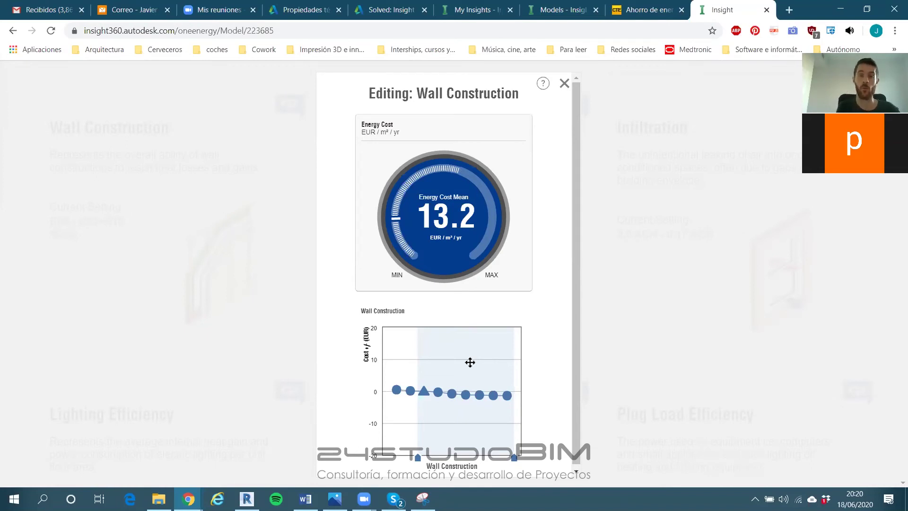
pyautogui.click(564, 84)
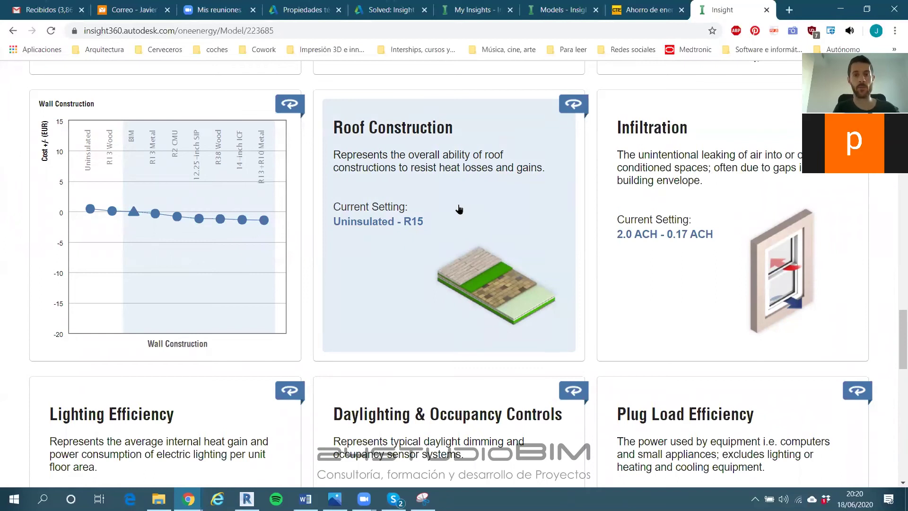
# Limit the Roof Construction range to BIM through R60
pyautogui.click(396, 223)
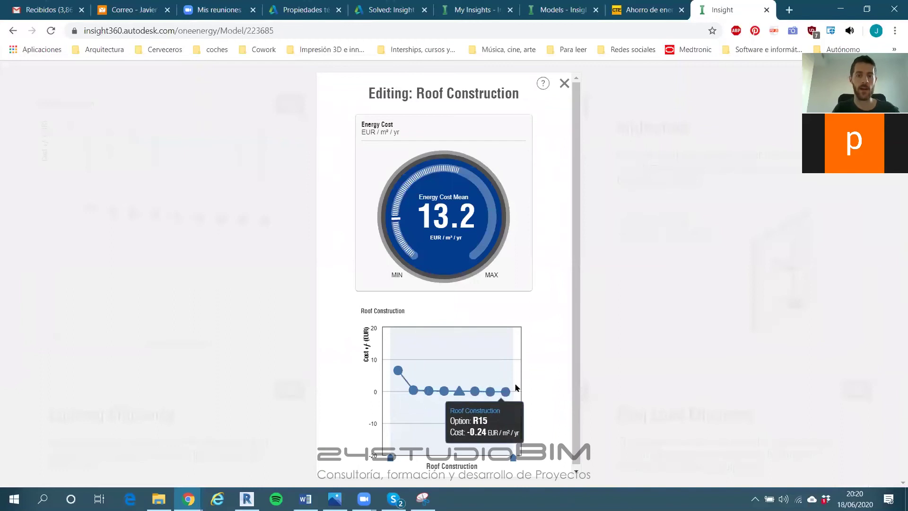
pyautogui.moveTo(403, 450); pyautogui.dragTo(450, 452)
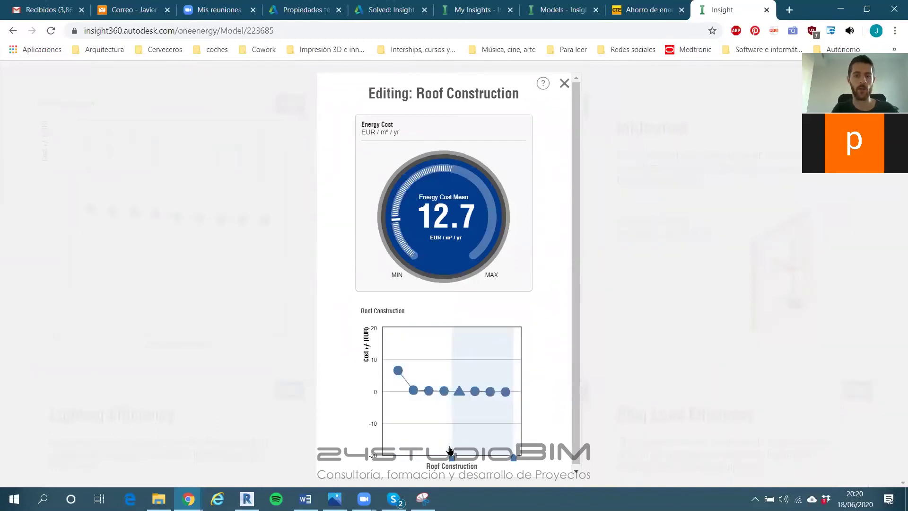
pyautogui.moveTo(491, 394)
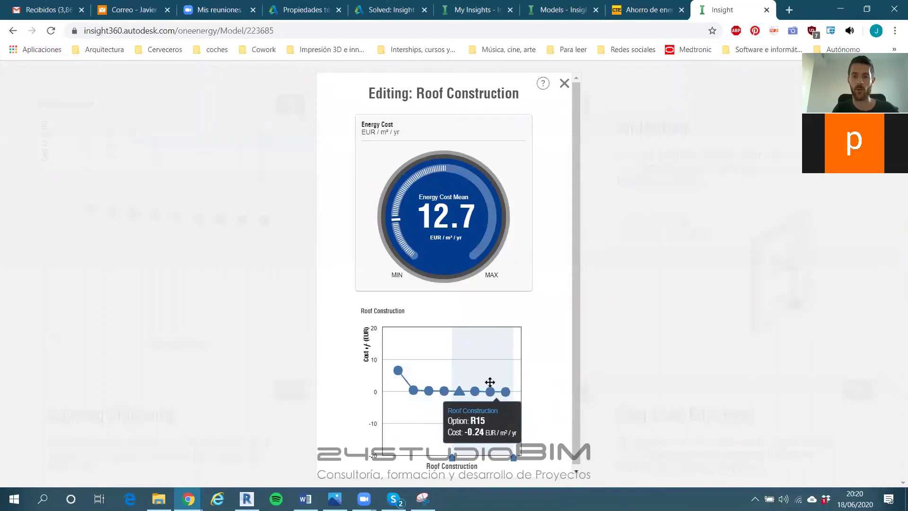
pyautogui.moveTo(513, 457); pyautogui.dragTo(482, 456)
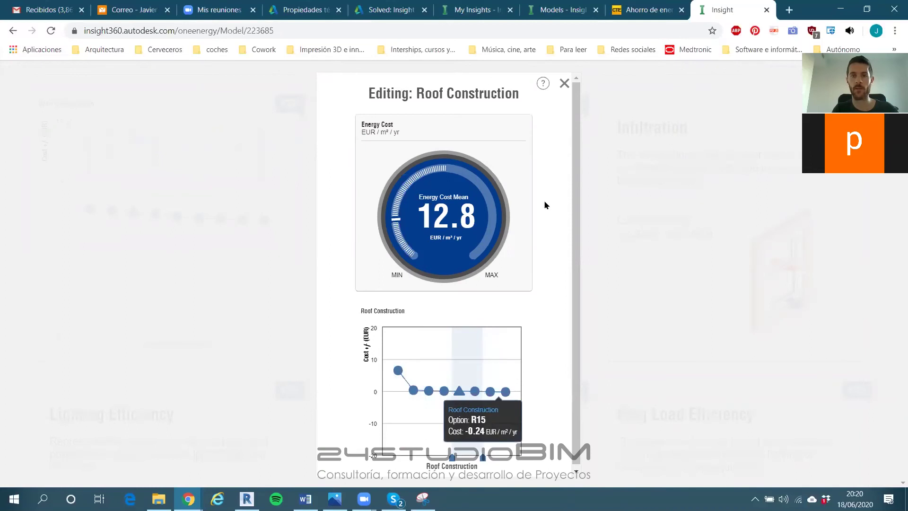
pyautogui.click(564, 84)
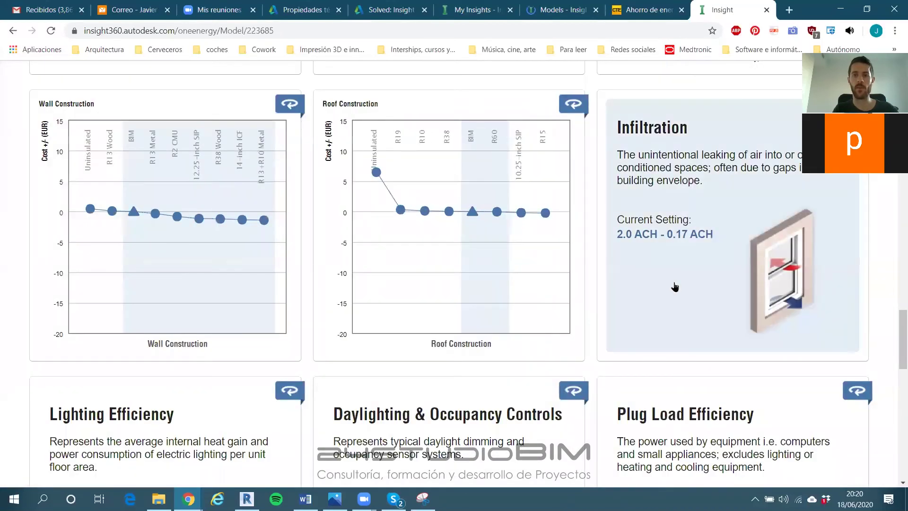
# Limit the Infiltration range to BIM through 0.17 ACH
pyautogui.click(675, 286)
pyautogui.moveTo(483, 451)
pyautogui.mouseDown()
pyautogui.moveTo(466, 452)
pyautogui.moveTo(474, 450)
pyautogui.mouseUp()
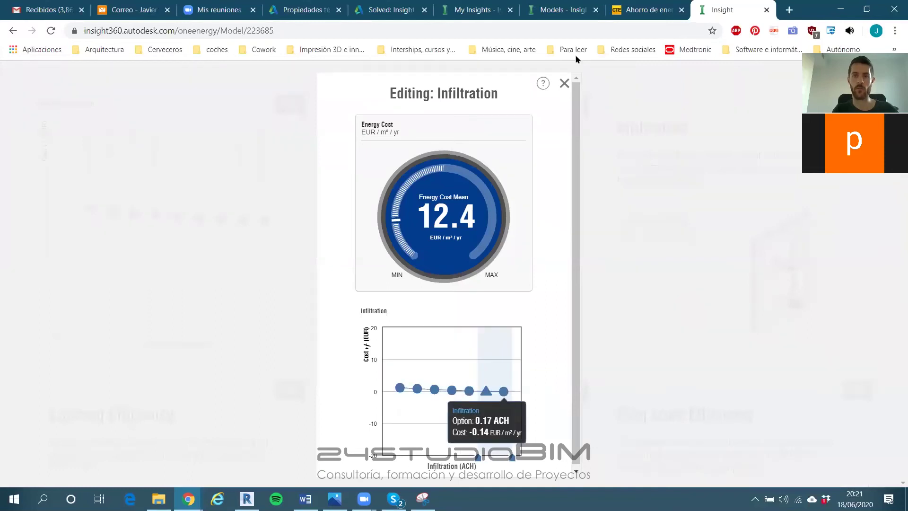
pyautogui.click(565, 83)
# Review the remaining lighting, plug load, HVAC, schedule and PV factors, and check the Lighting Efficiency option costs
pyautogui.scroll(-3, 799, 218)
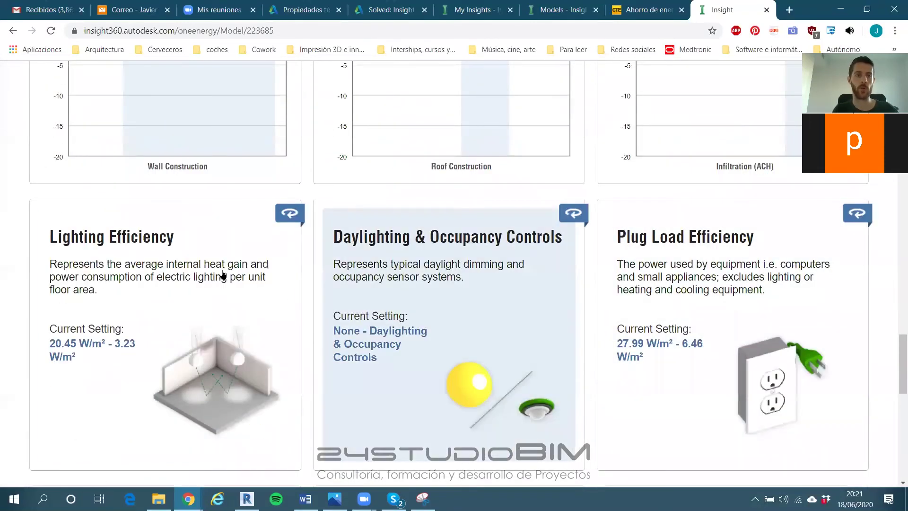
pyautogui.scroll(-5, 222, 269)
pyautogui.scroll(1, 193, 264)
pyautogui.scroll(5, 317, 168)
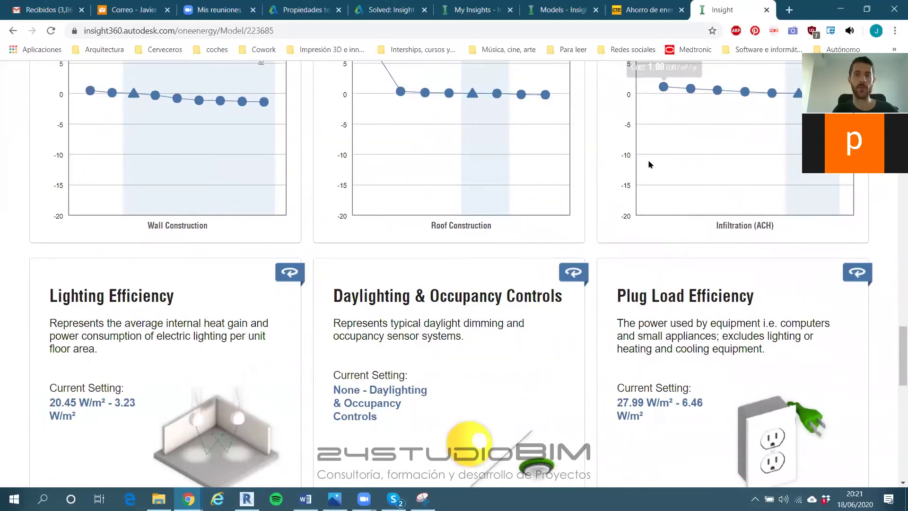
pyautogui.scroll(-5, 365, 185)
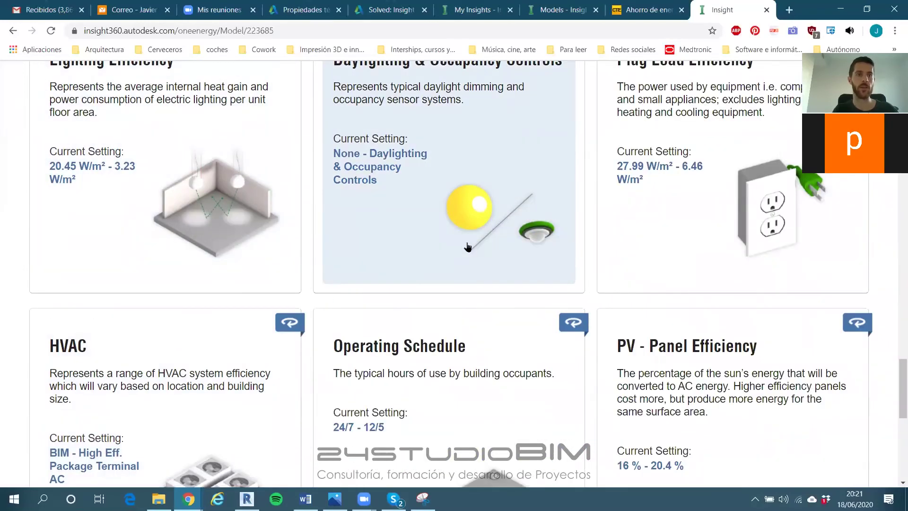
pyautogui.scroll(1, 451, 239)
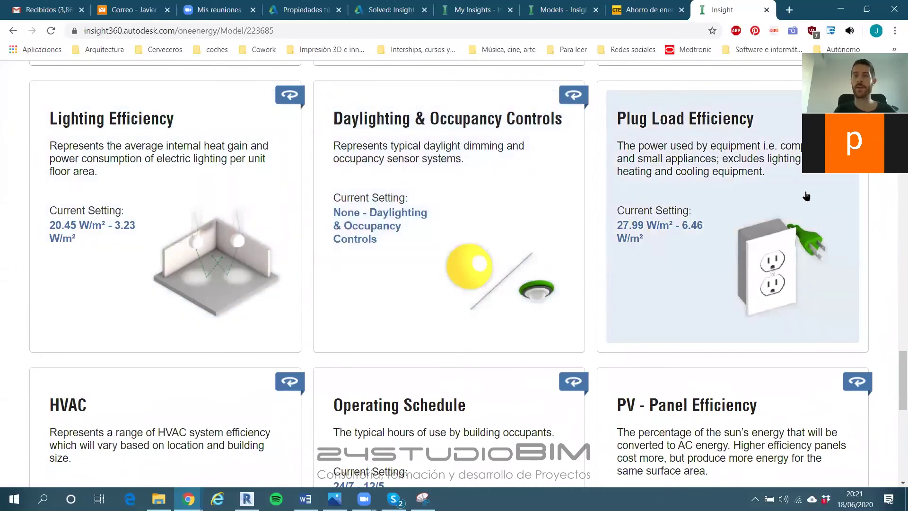
pyautogui.scroll(-2, 783, 202)
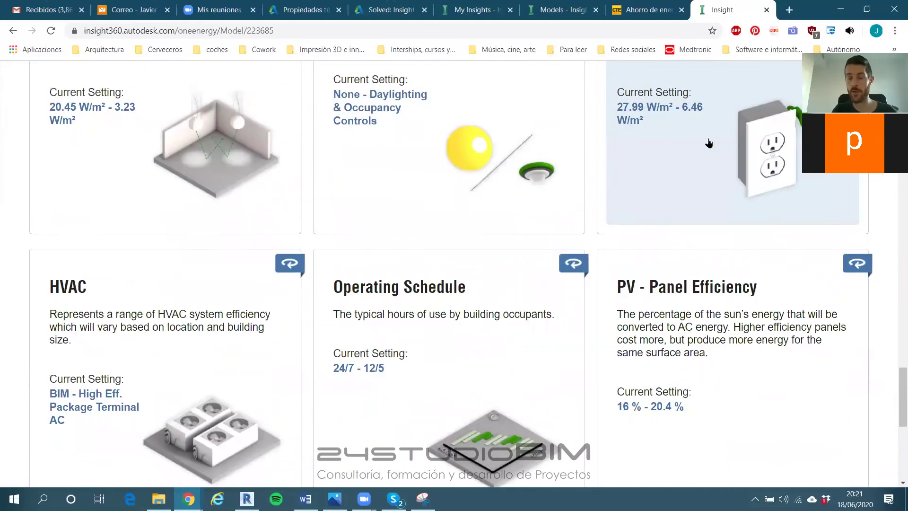
pyautogui.scroll(-2, 745, 142)
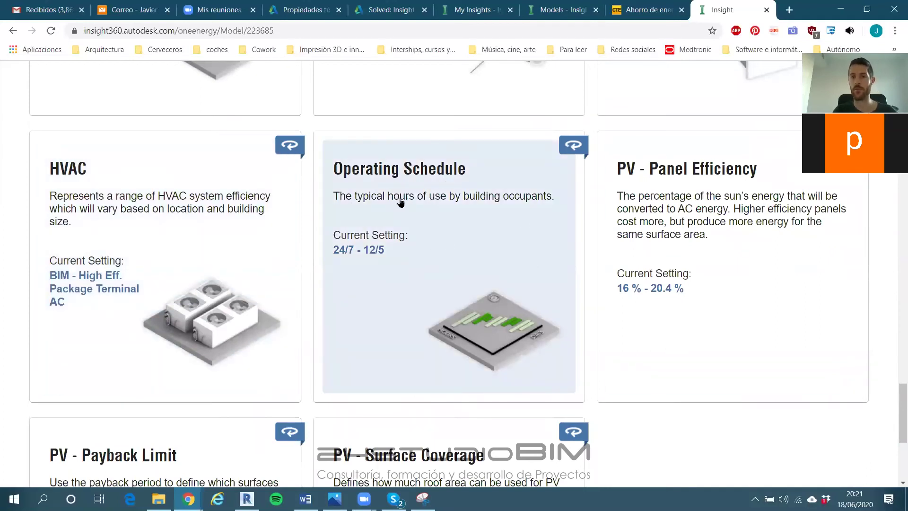
pyautogui.scroll(-3, 686, 198)
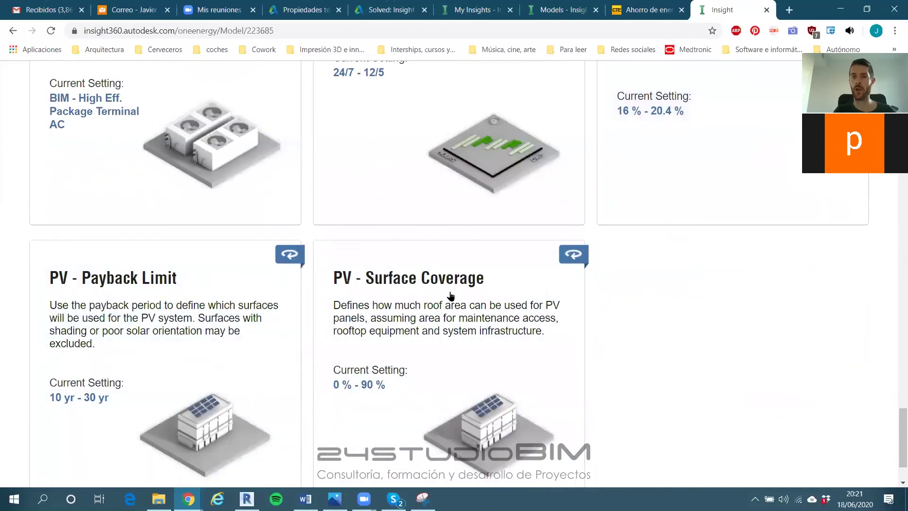
pyautogui.scroll(6, 447, 330)
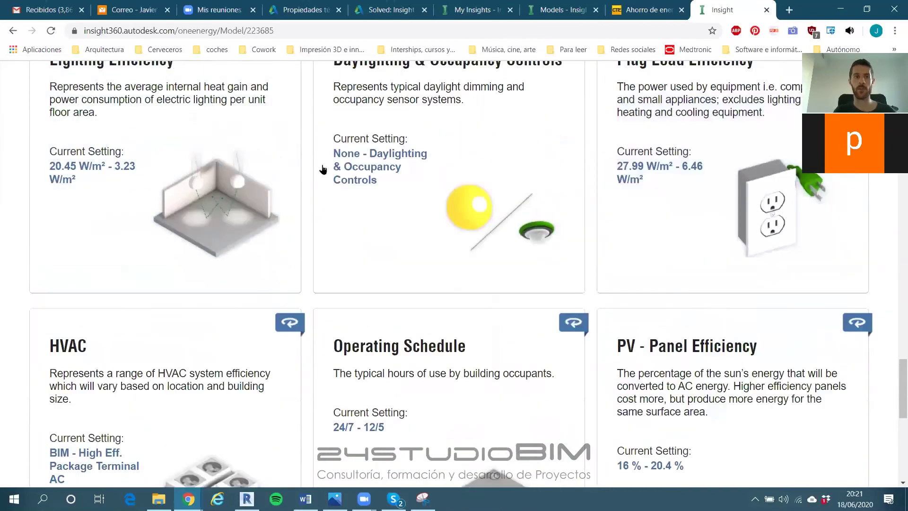
pyautogui.click(242, 164)
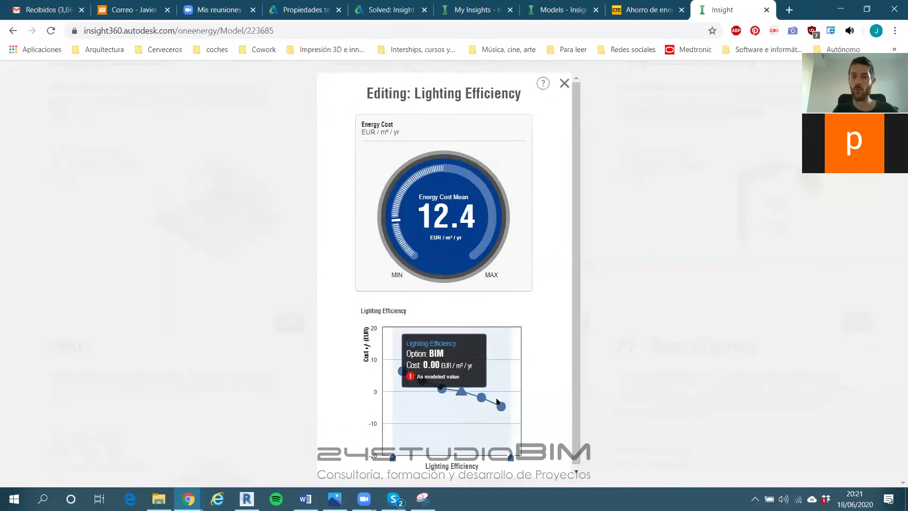
pyautogui.click(565, 84)
# Expand the Model History chart to its full span and review the cost effect of each factor change
pyautogui.moveTo(898, 375); pyautogui.dragTo(896, 96)
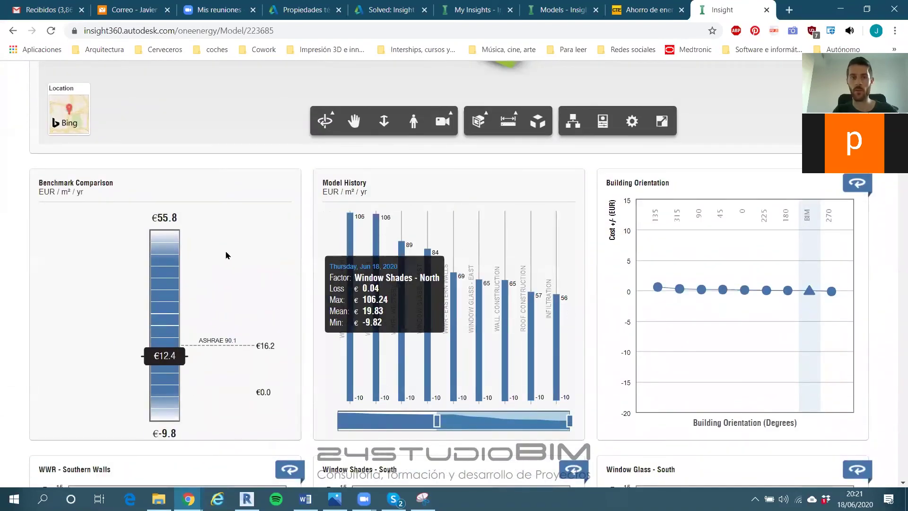
pyautogui.click(433, 428)
pyautogui.moveTo(367, 421); pyautogui.dragTo(323, 423)
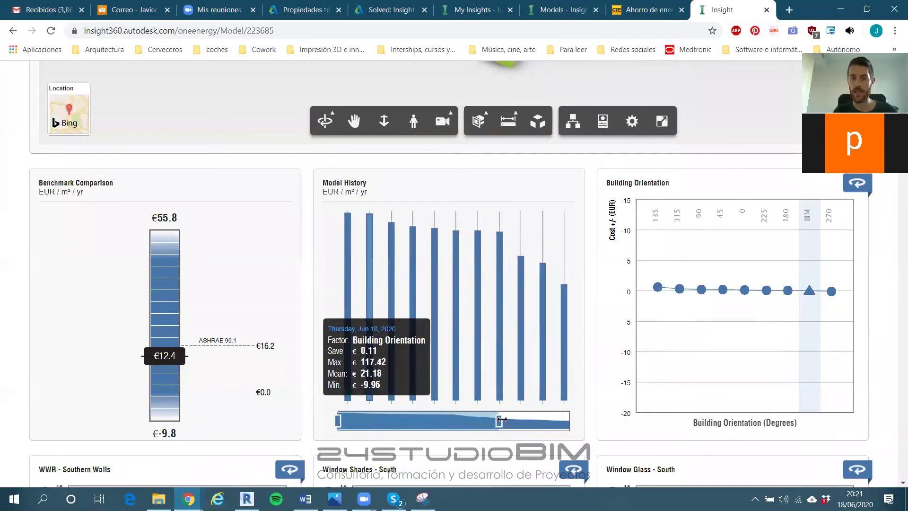
pyautogui.moveTo(502, 419); pyautogui.dragTo(588, 420)
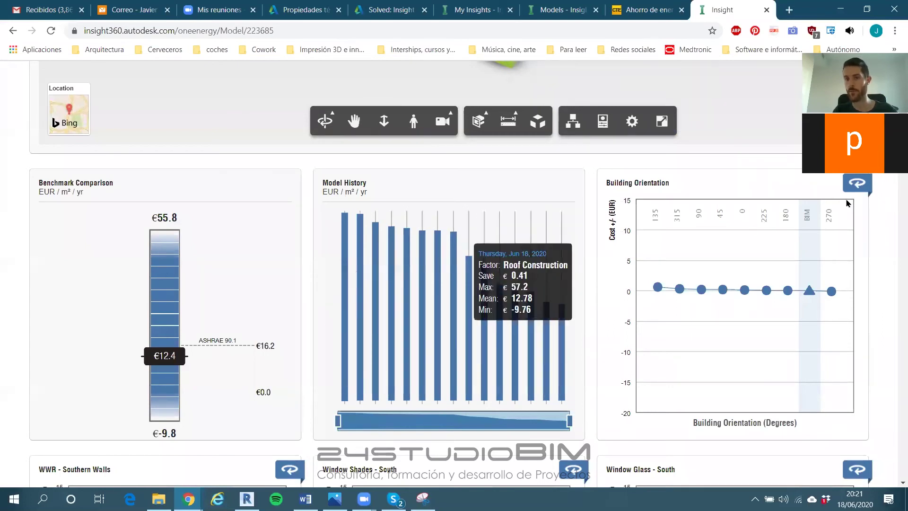
# Limit the Lighting Efficiency range to 11.84 W/m² through 7.53 W/m²
pyautogui.moveTo(902, 148); pyautogui.dragTo(895, 400)
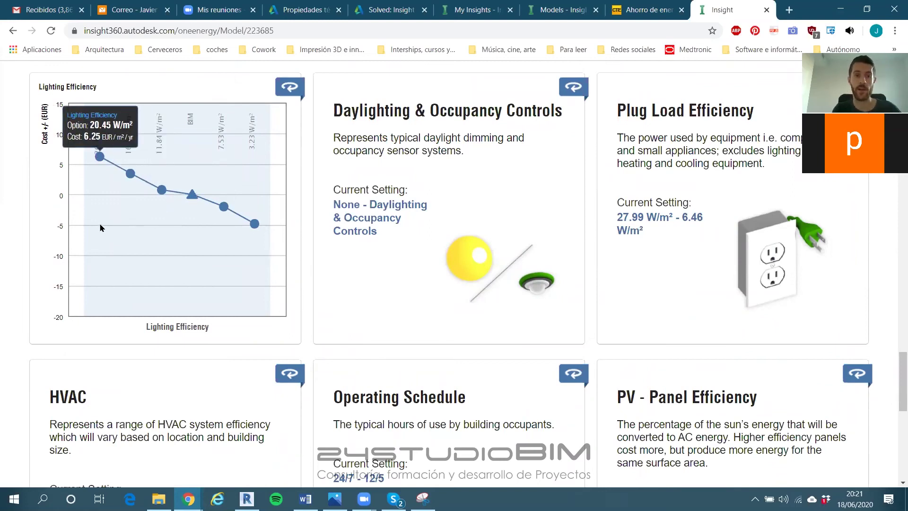
pyautogui.click(134, 221)
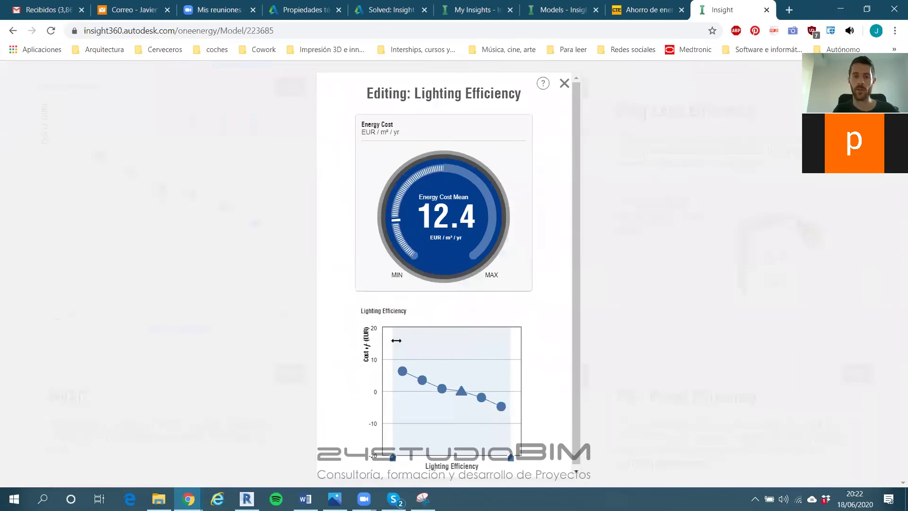
pyautogui.moveTo(394, 342); pyautogui.dragTo(432, 341)
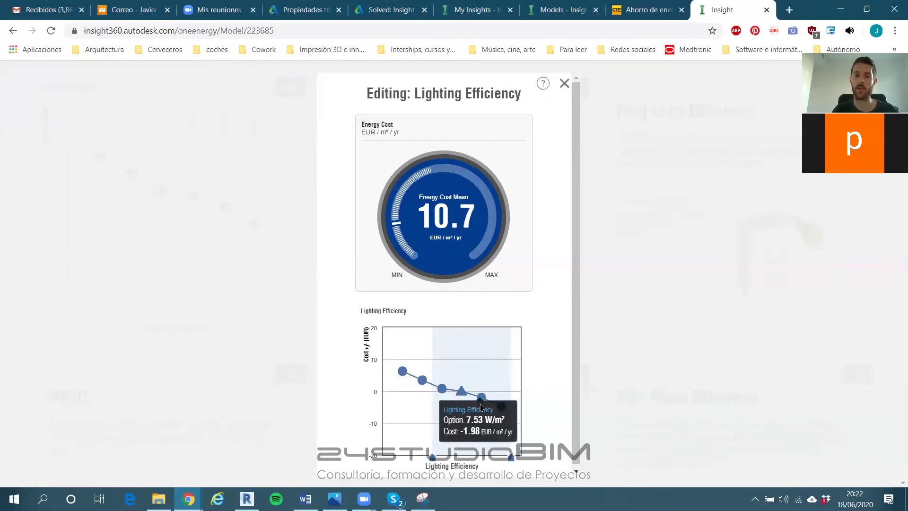
pyautogui.moveTo(510, 372); pyautogui.dragTo(492, 386)
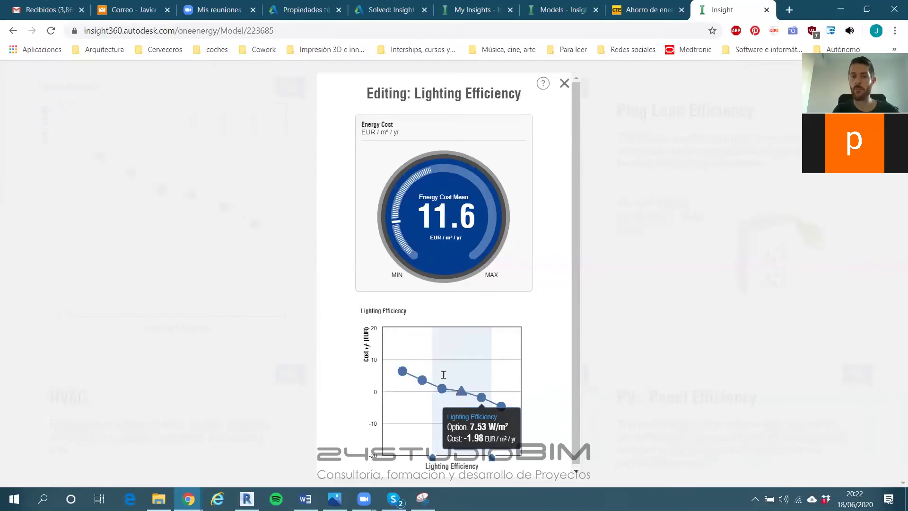
pyautogui.click(565, 84)
# Limit the Daylighting & Occupancy Controls range to BIM through Daylighting Controls
pyautogui.click(509, 189)
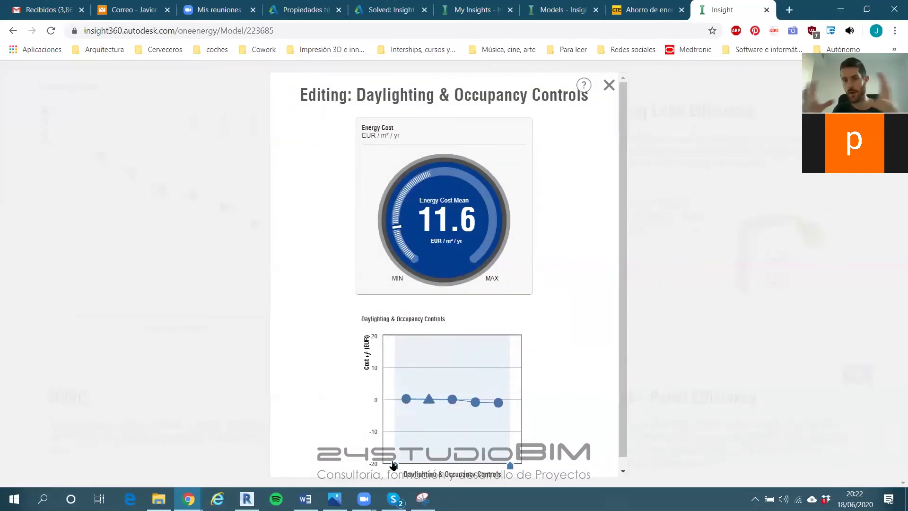
pyautogui.moveTo(396, 465); pyautogui.dragTo(418, 466)
pyautogui.moveTo(509, 467); pyautogui.dragTo(464, 466)
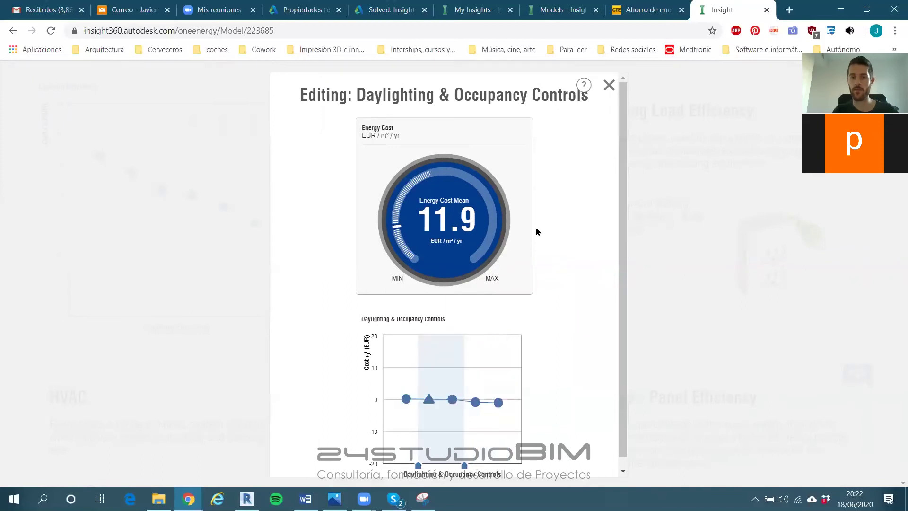
pyautogui.click(609, 86)
# Compare the Plug Load Efficiency option costs and limit the range to 10.76 W/m² through 6.46 W/m²
pyautogui.click(713, 145)
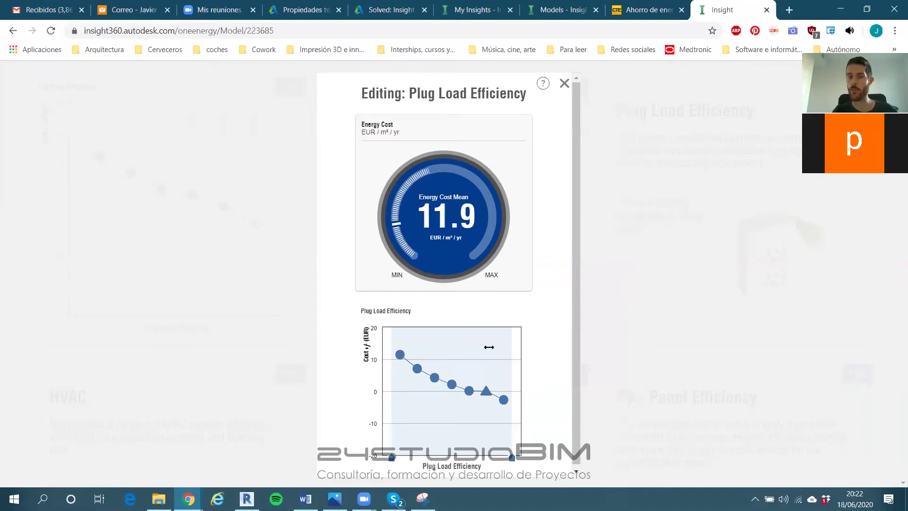
pyautogui.moveTo(486, 394)
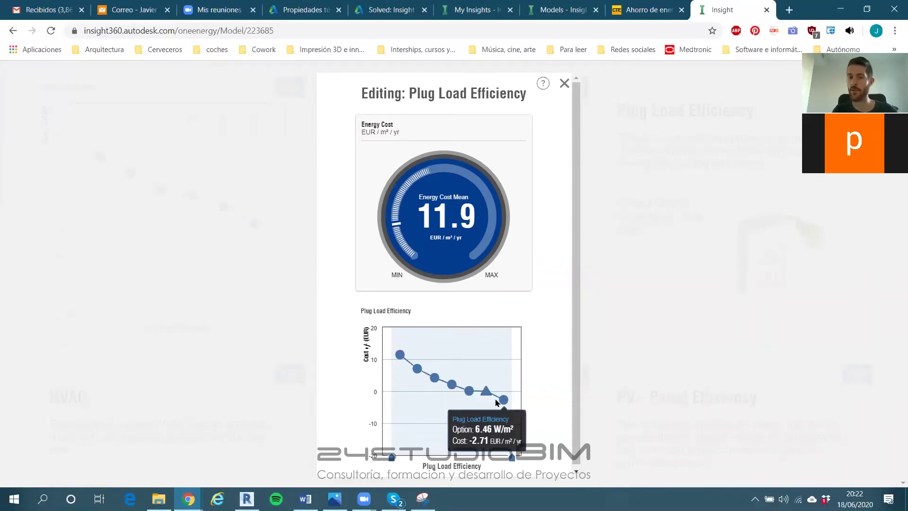
pyautogui.moveTo(399, 358)
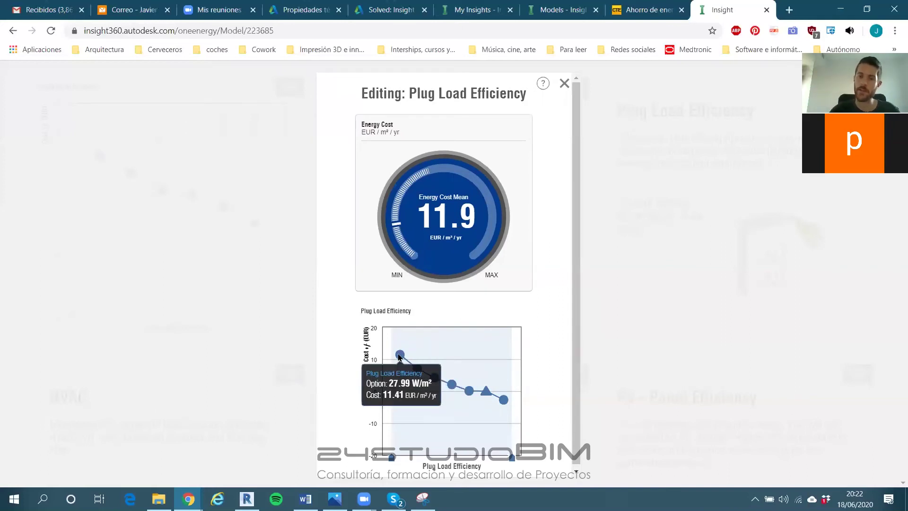
pyautogui.moveTo(435, 374)
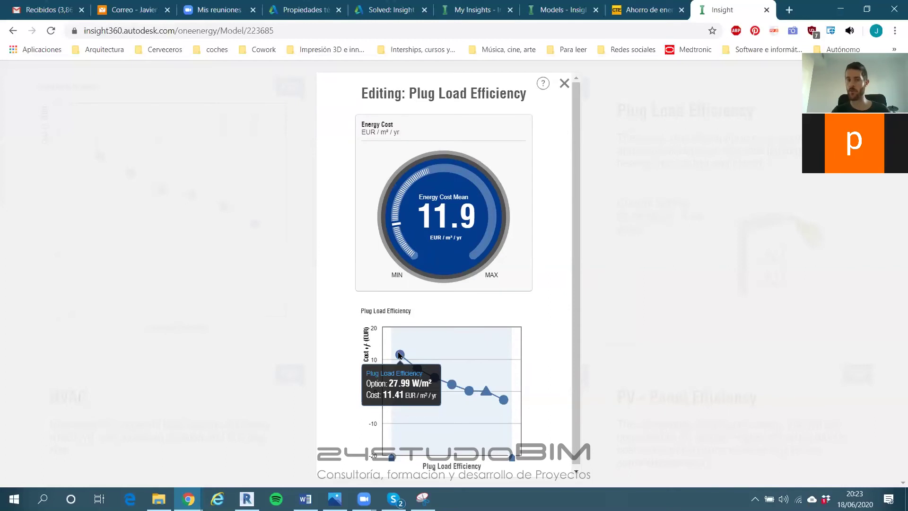
pyautogui.moveTo(392, 454); pyautogui.dragTo(461, 457)
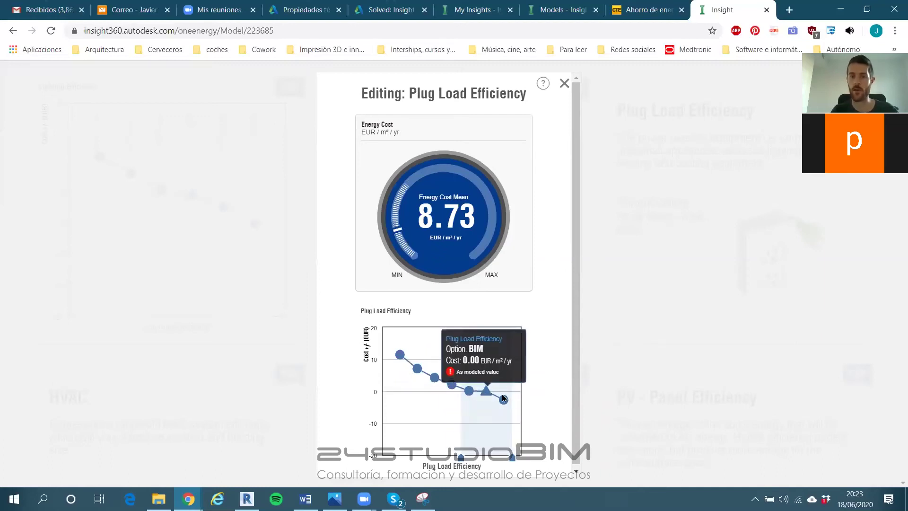
pyautogui.click(565, 83)
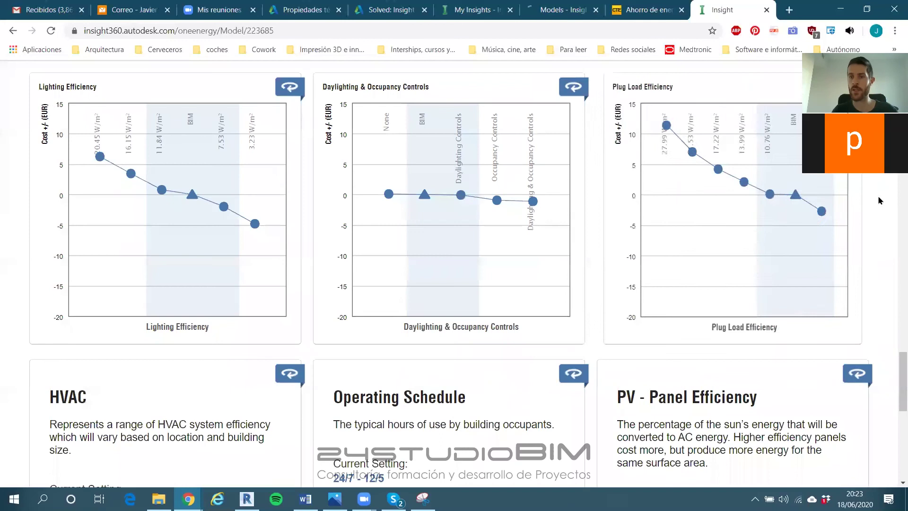
# Open the HVAC factor and compare the energy costs of its system types without narrowing the range
pyautogui.scroll(-4, 880, 201)
pyautogui.scroll(3, 882, 197)
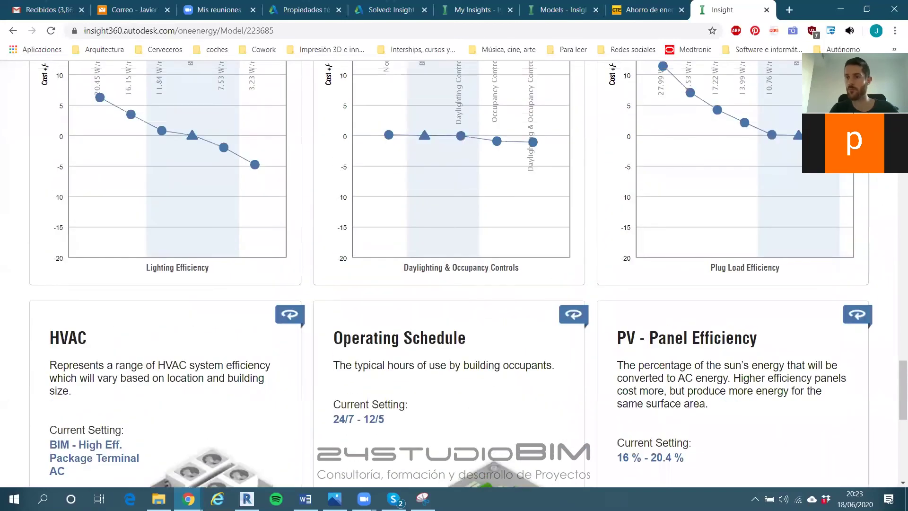
pyautogui.scroll(-3, 615, 179)
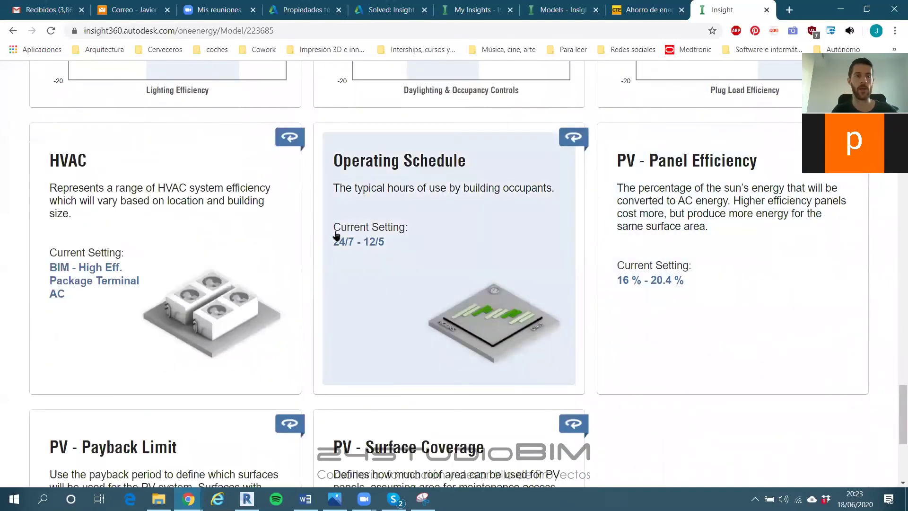
pyautogui.click(237, 222)
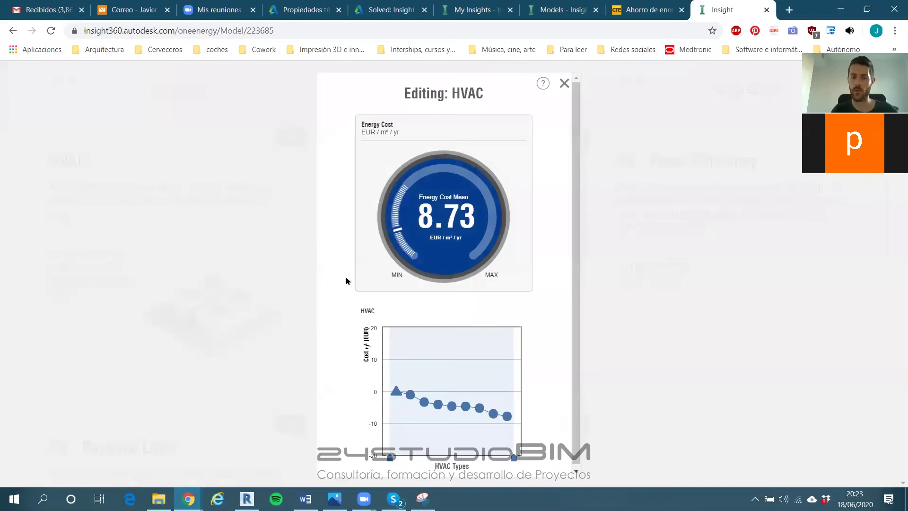
pyautogui.click(565, 83)
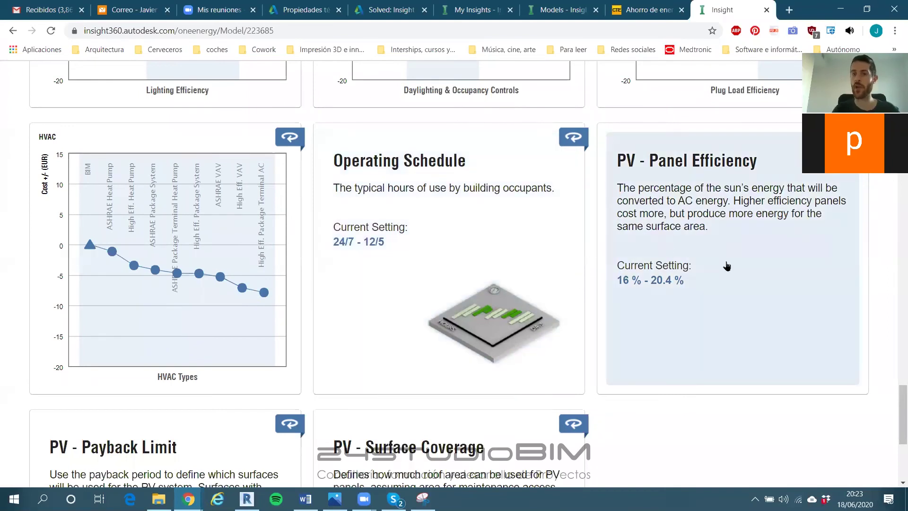
pyautogui.scroll(-1, 716, 201)
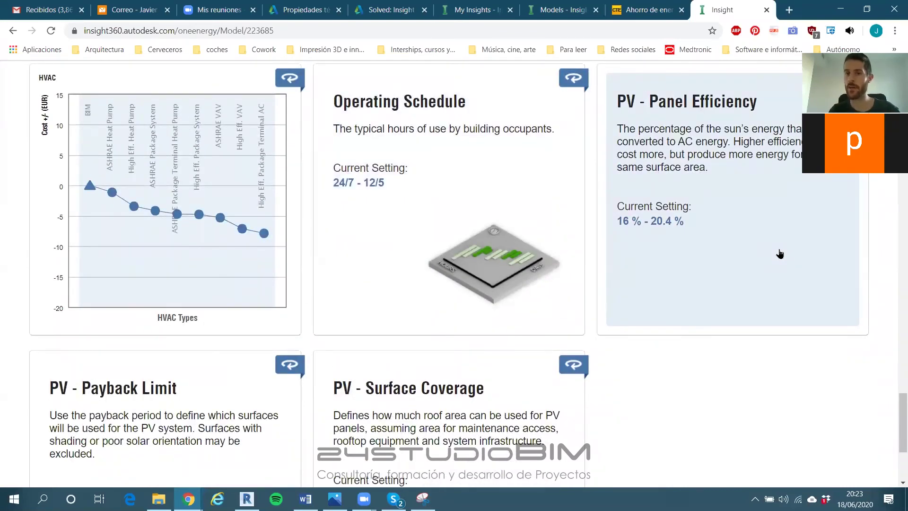
# Compare the PV - Panel Efficiency option costs and limit the range to 18.6 %
pyautogui.click(780, 254)
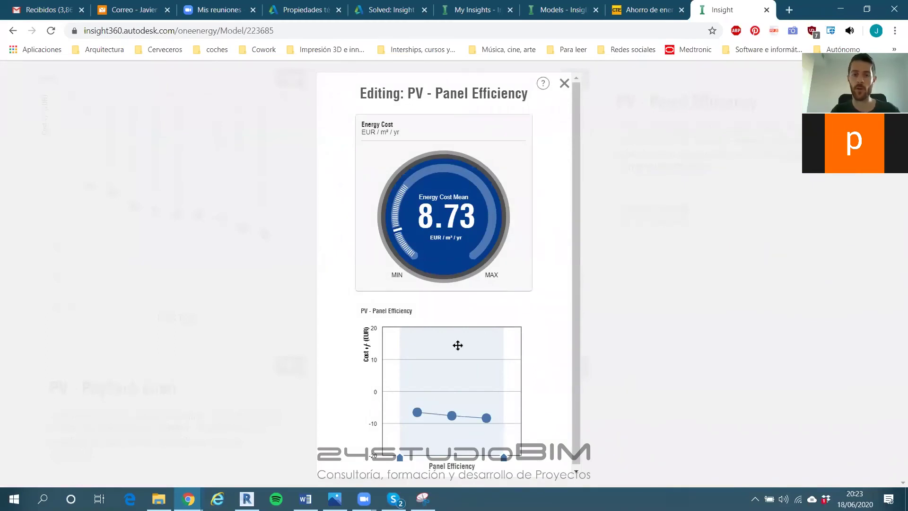
pyautogui.moveTo(418, 413)
pyautogui.moveTo(486, 418)
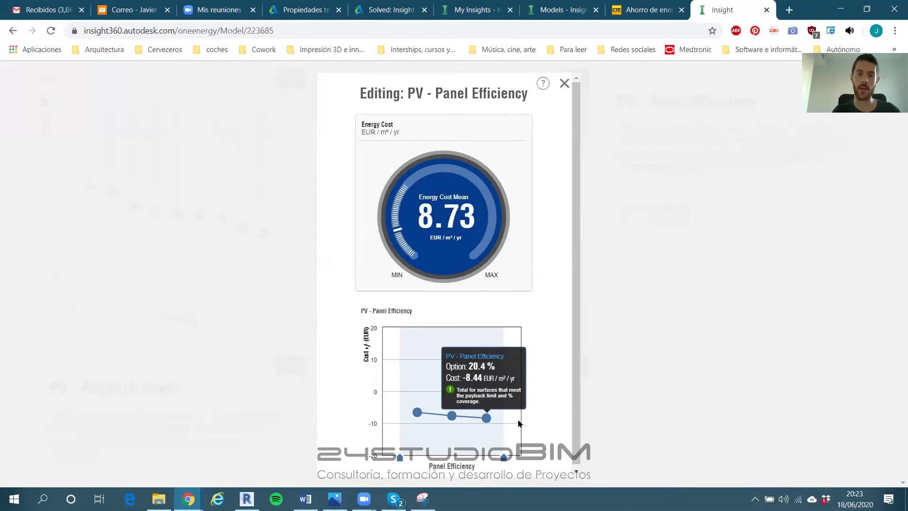
pyautogui.moveTo(401, 459); pyautogui.dragTo(435, 459)
pyautogui.moveTo(502, 459); pyautogui.dragTo(469, 459)
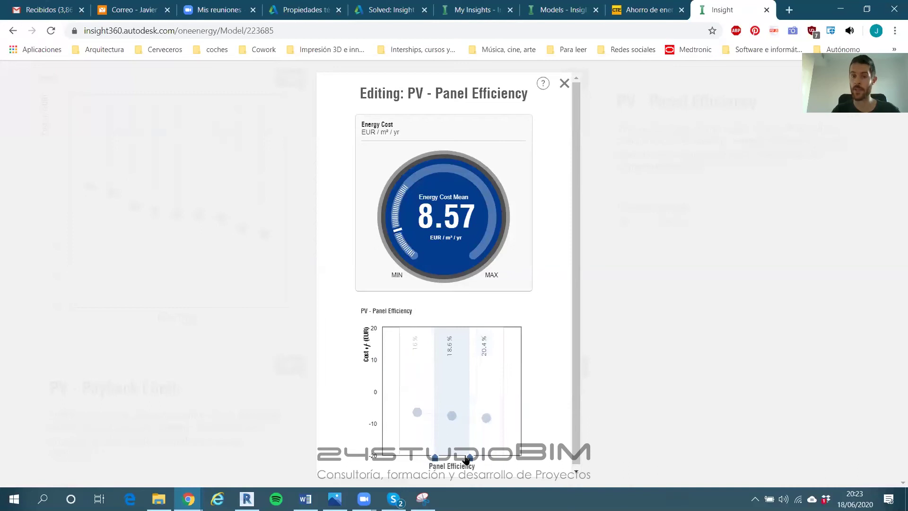
pyautogui.click(564, 83)
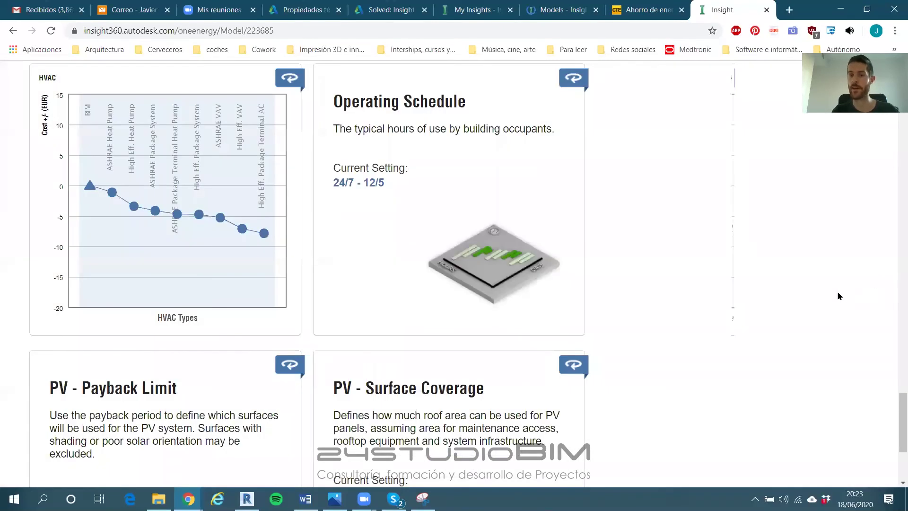
# Compare the PV - Payback Limit option costs and limit the range to 10 yr
pyautogui.scroll(-4, 838, 296)
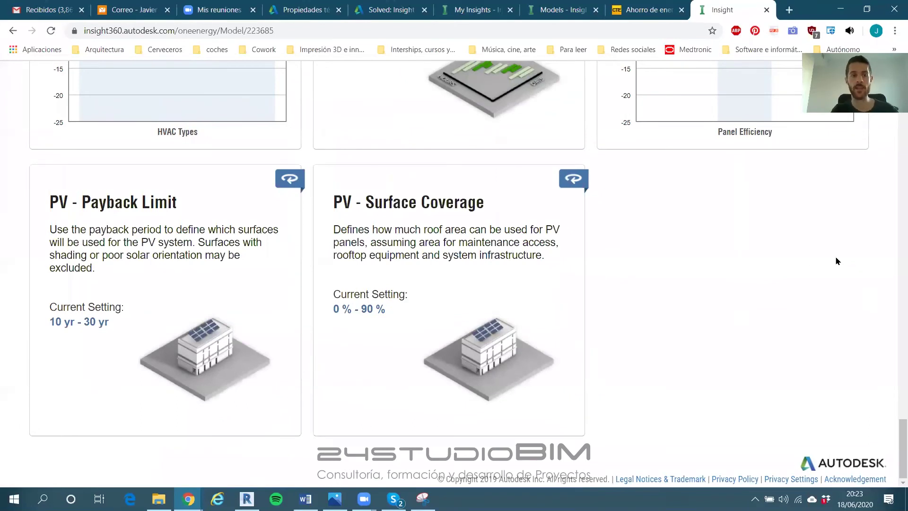
pyautogui.click(210, 273)
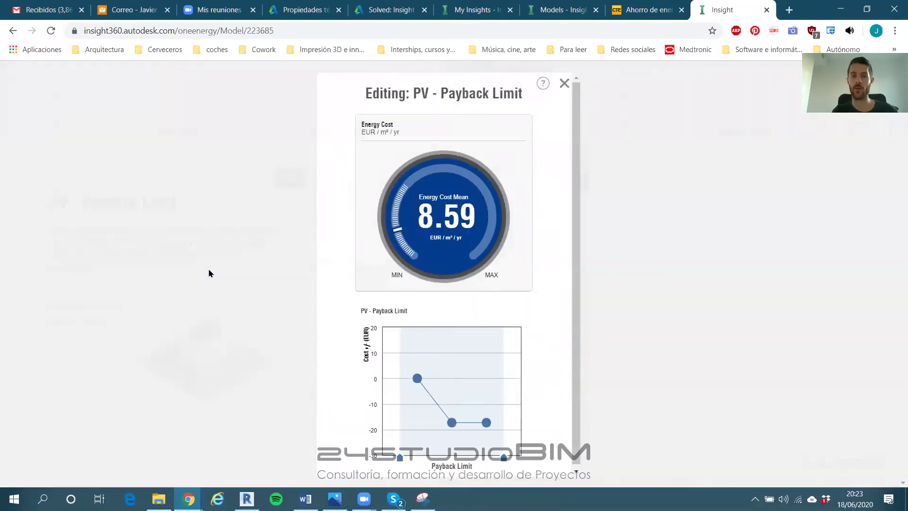
pyautogui.moveTo(412, 387)
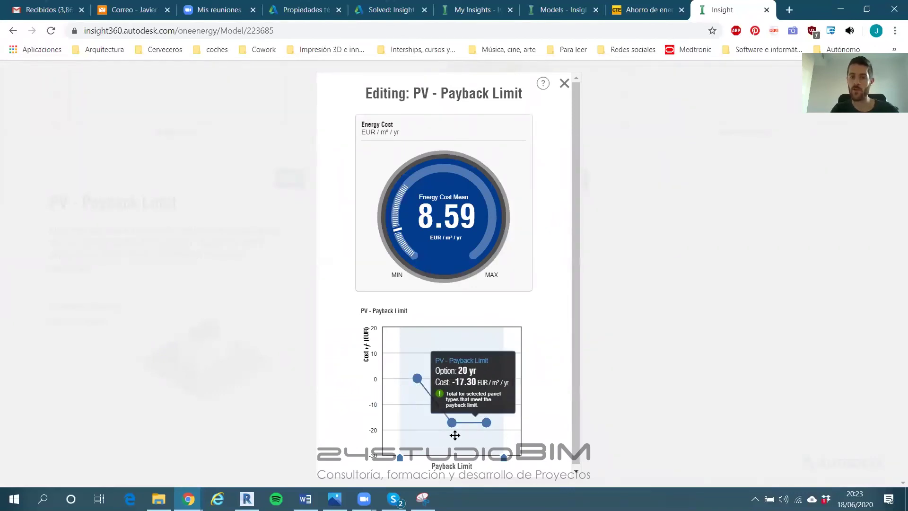
pyautogui.moveTo(504, 457); pyautogui.dragTo(434, 457)
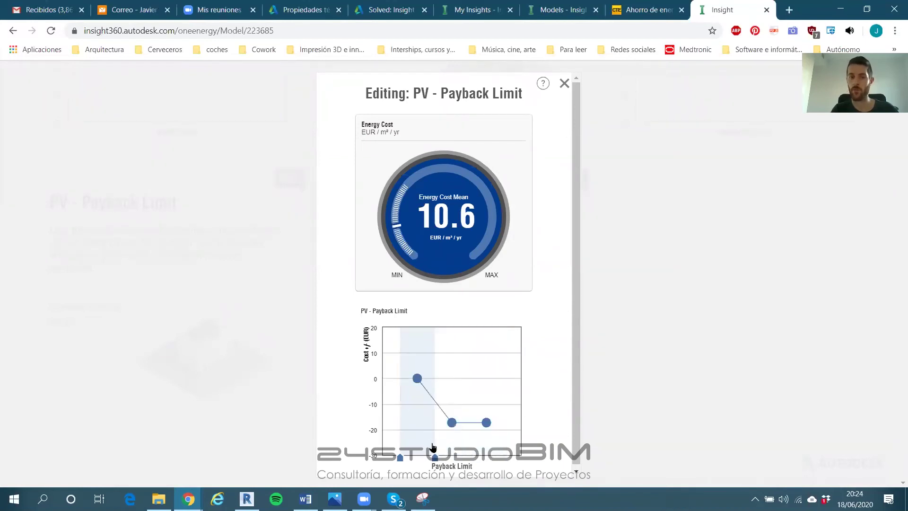
pyautogui.click(564, 84)
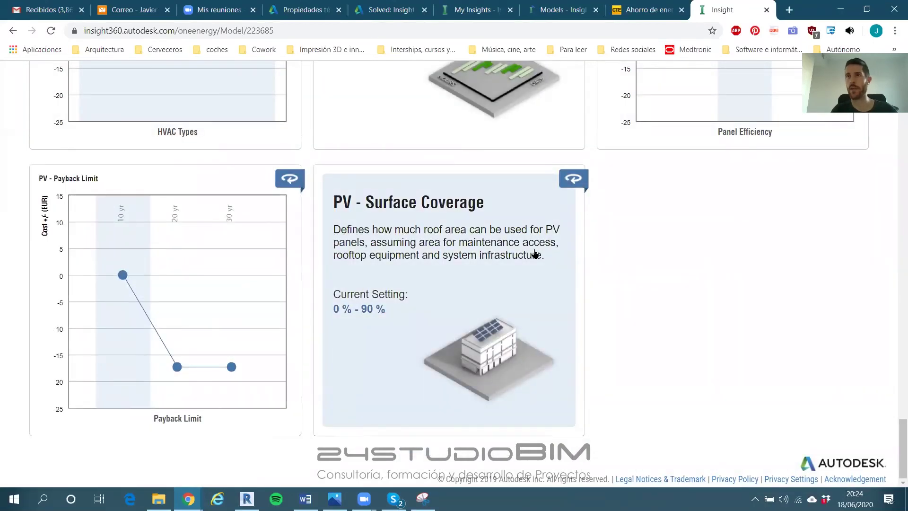
# Compare the PV - Surface Coverage option costs and limit the range to 75 %
pyautogui.click(513, 234)
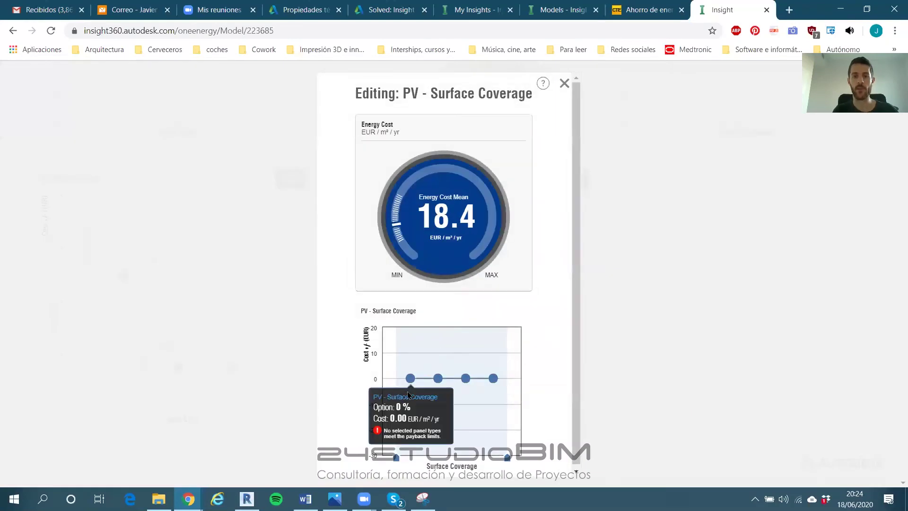
pyautogui.moveTo(466, 382)
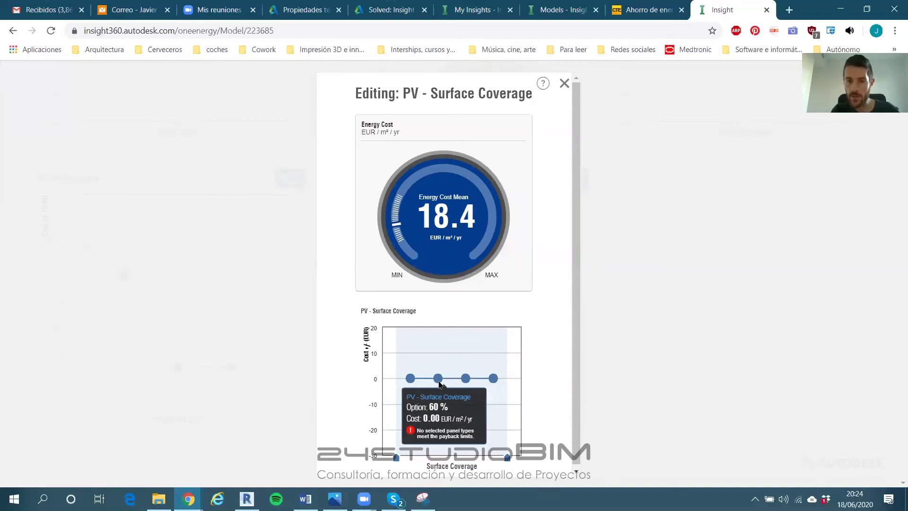
pyautogui.moveTo(395, 457); pyautogui.dragTo(449, 455)
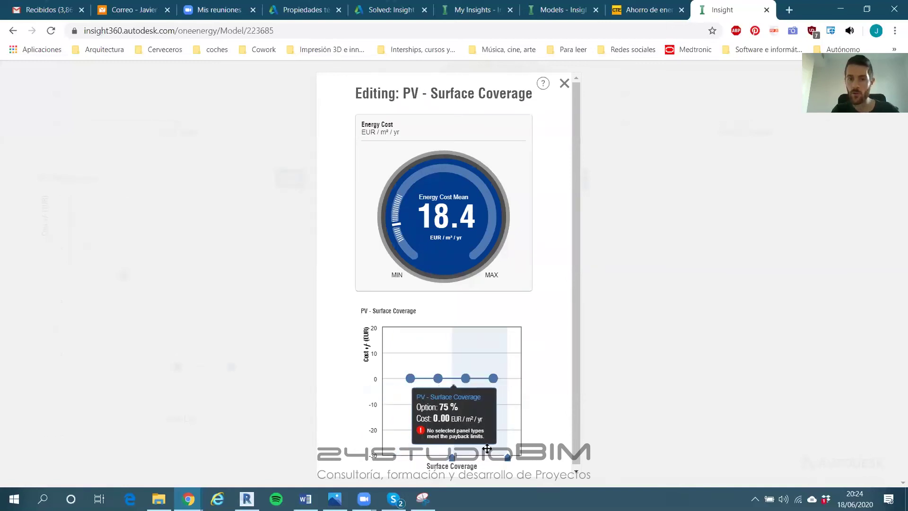
pyautogui.moveTo(508, 457); pyautogui.dragTo(479, 456)
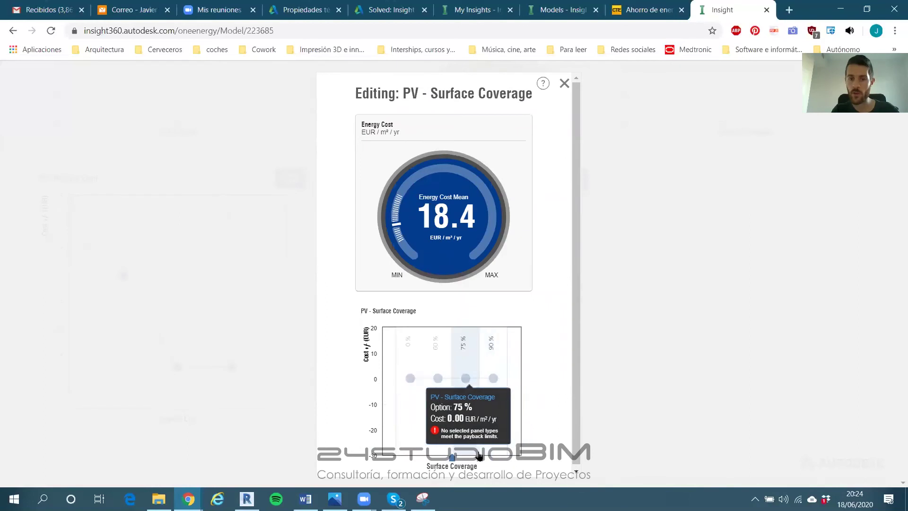
pyautogui.click(564, 84)
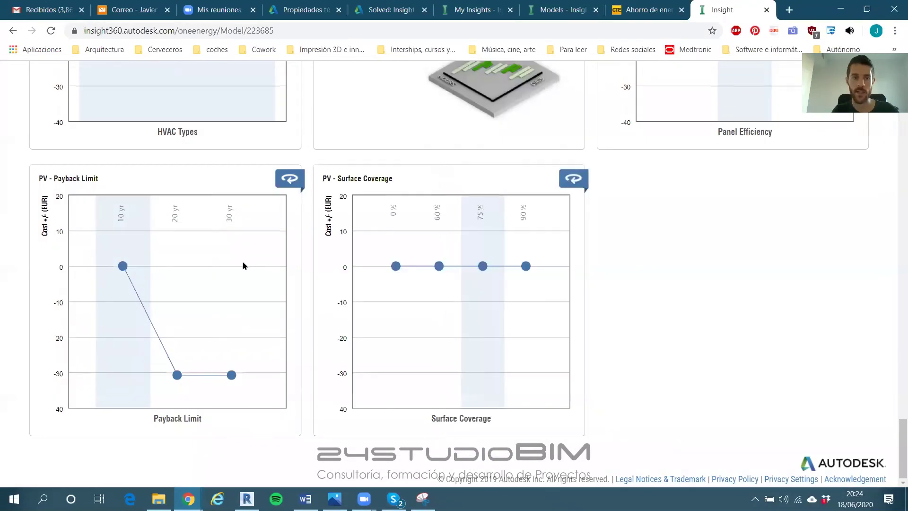
# Extend the PV - Payback Limit range to 10 yr through 20 yr and recheck its option costs
pyautogui.click(245, 265)
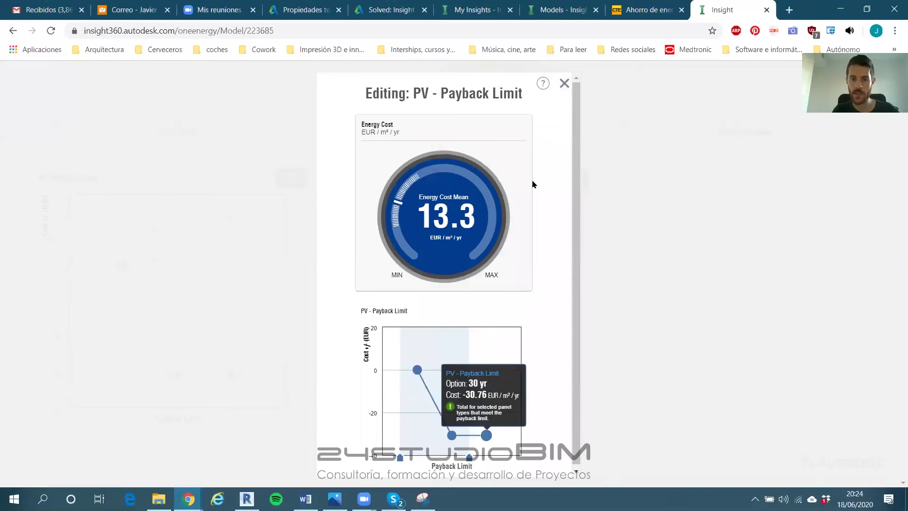
pyautogui.click(564, 84)
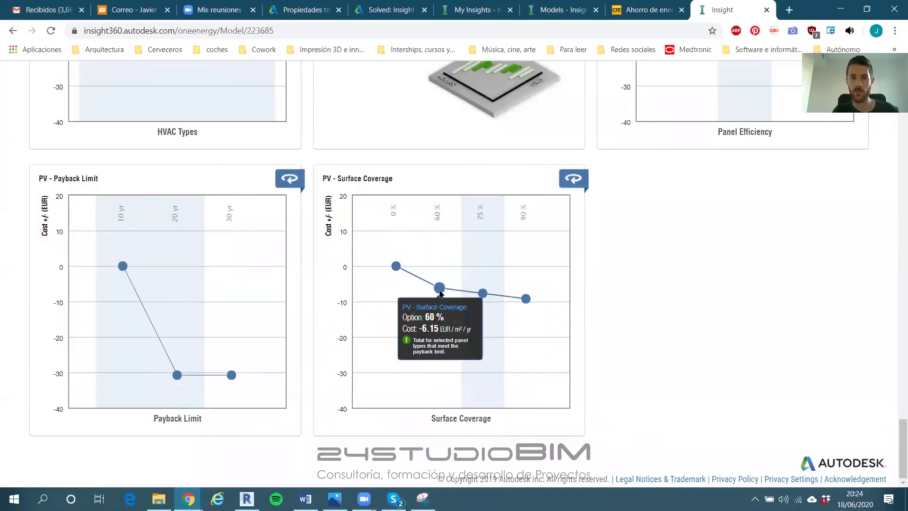
pyautogui.click(231, 283)
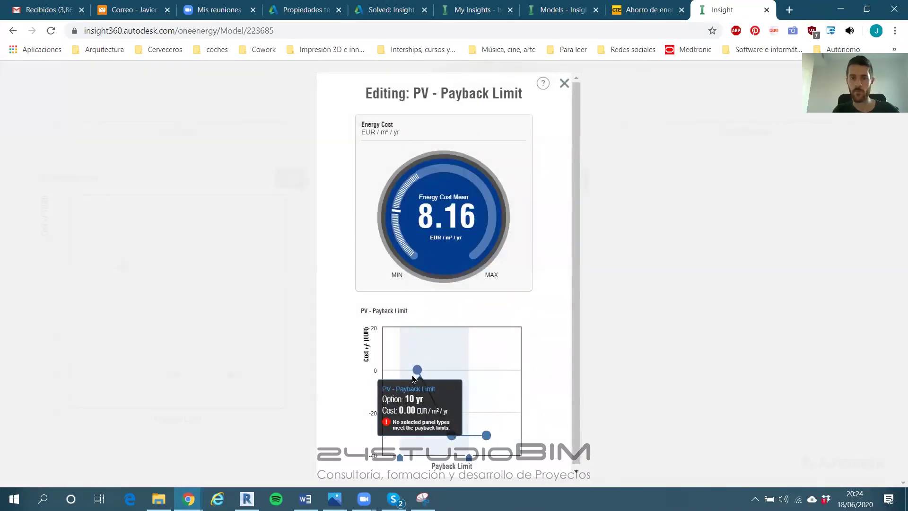
pyautogui.click(564, 83)
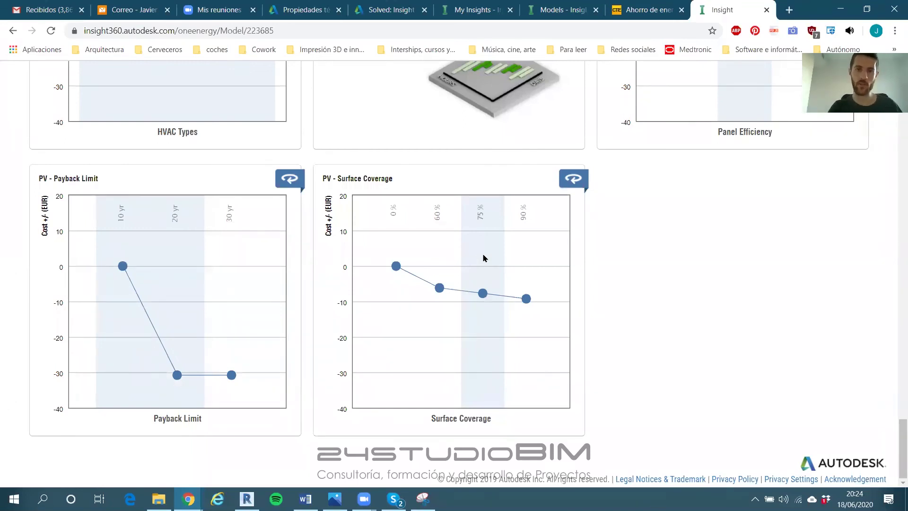
# Set the PV - Surface Coverage range to 60 % only
pyautogui.moveTo(487, 297)
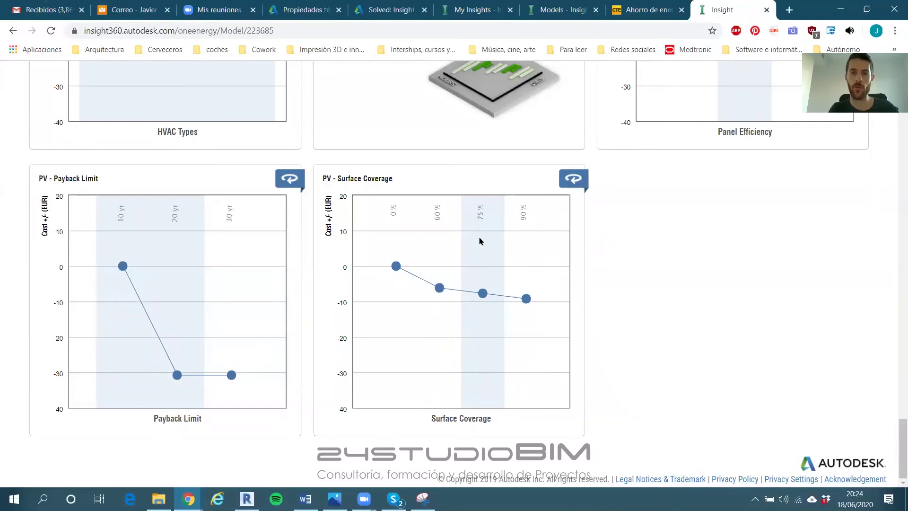
pyautogui.click(472, 379)
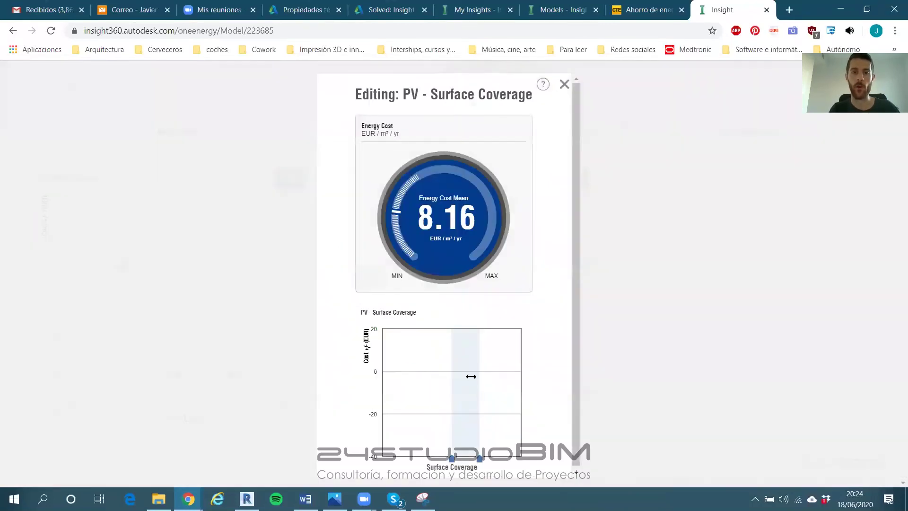
pyautogui.moveTo(449, 459)
pyautogui.mouseDown()
pyautogui.moveTo(426, 459)
pyautogui.moveTo(450, 460)
pyautogui.mouseUp()
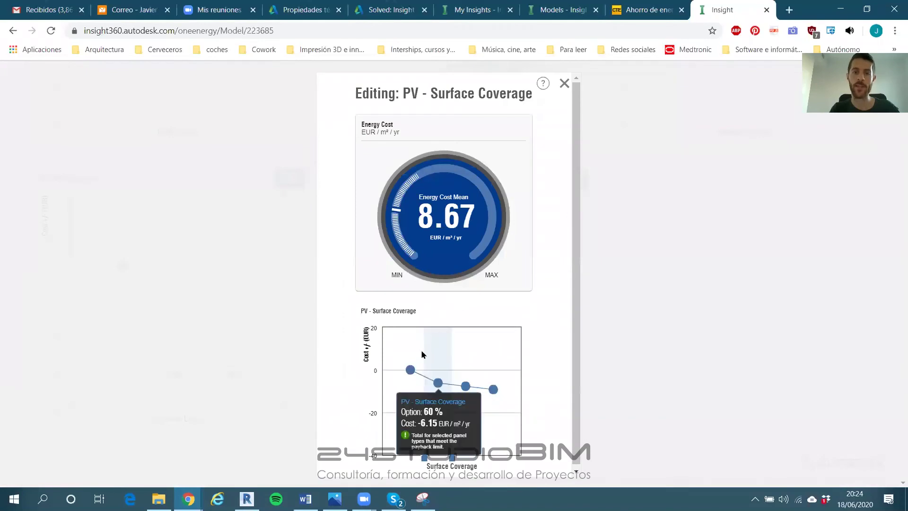
pyautogui.click(564, 84)
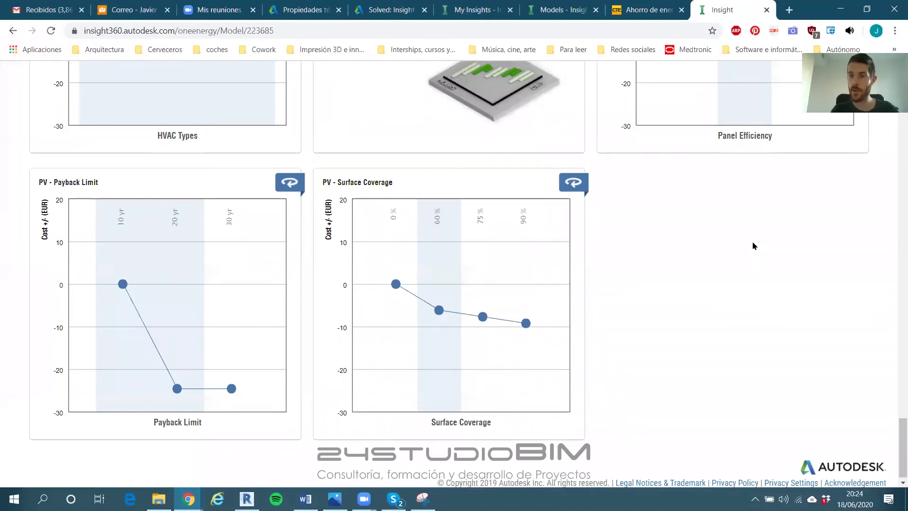
# Review the benchmark comparison and model history, and save the current factor settings as a new scenario
pyautogui.scroll(5, 850, 309)
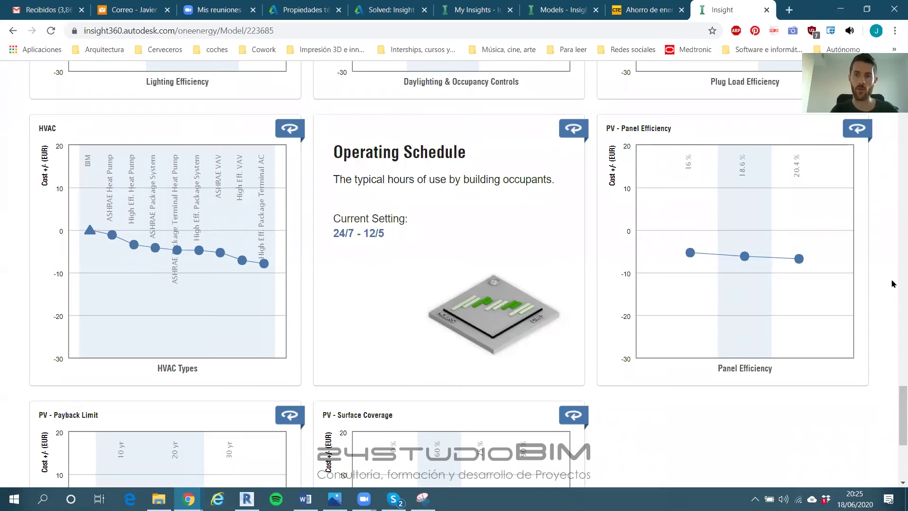
pyautogui.scroll(20, 893, 284)
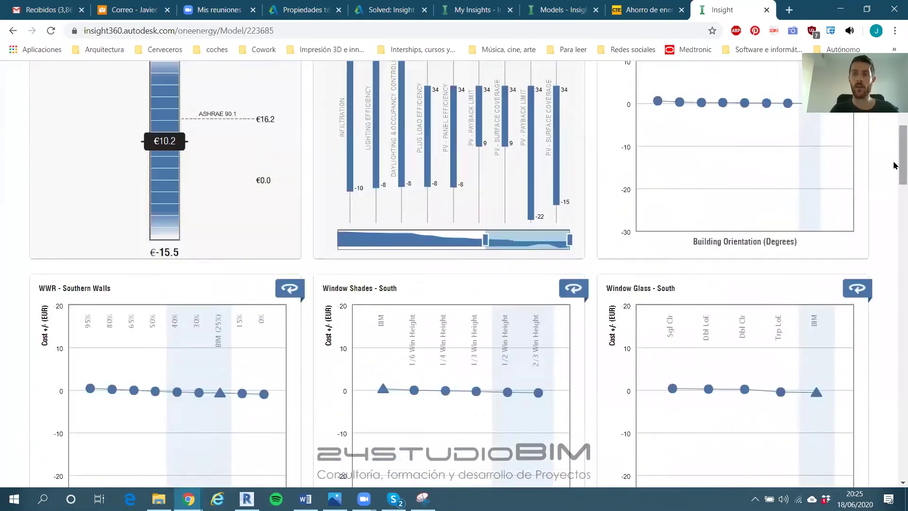
pyautogui.scroll(6, 894, 166)
pyautogui.scroll(-4, 880, 154)
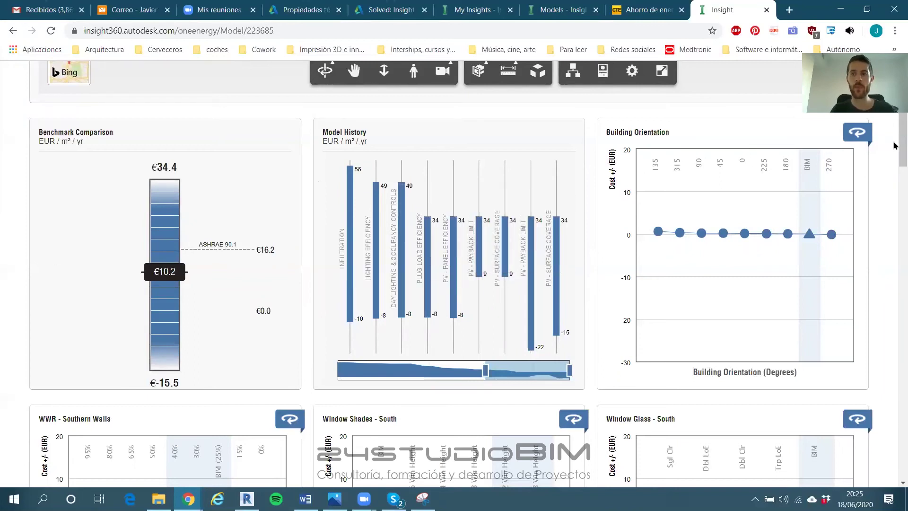
pyautogui.scroll(5, 520, 237)
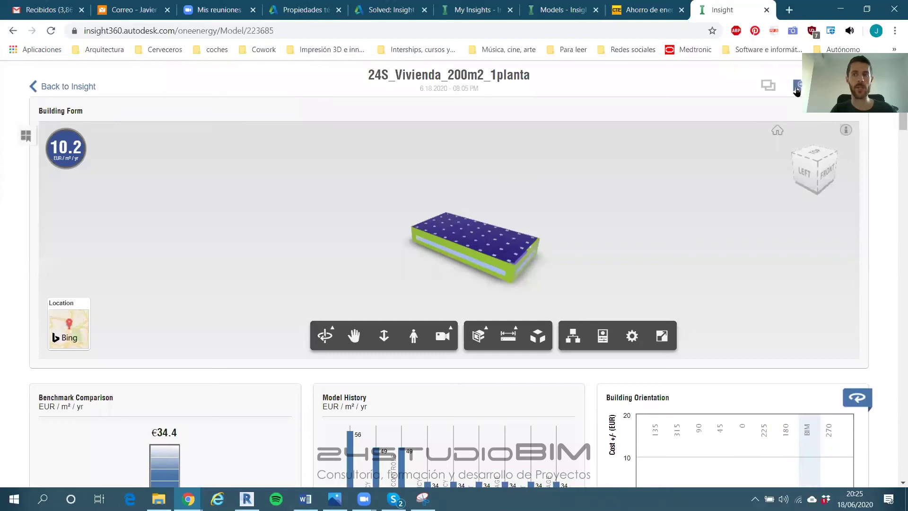
pyautogui.click(797, 88)
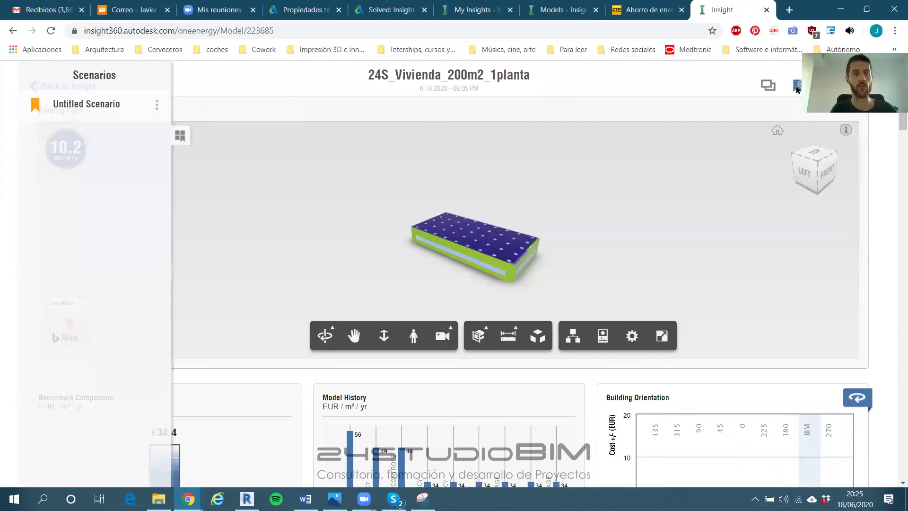
# Rename the untitled scenario as 200618 24S_Arquitecto
pyautogui.click(157, 105)
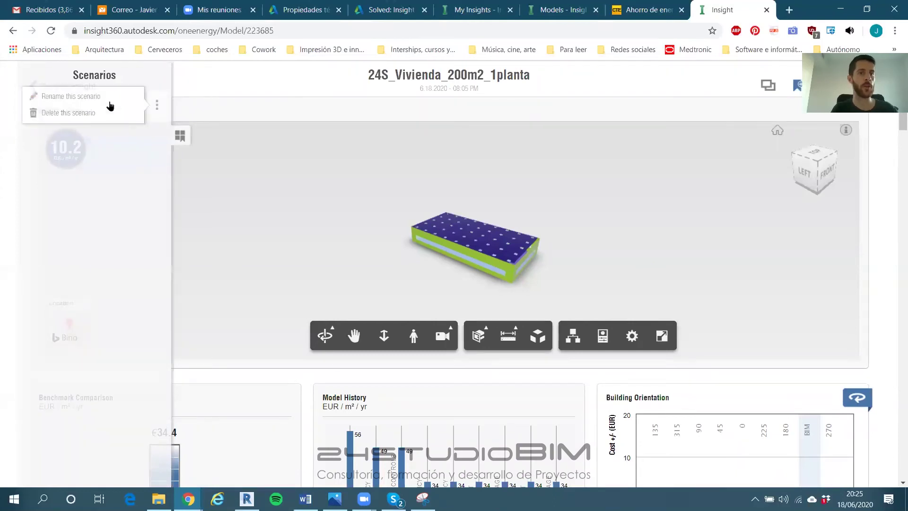
pyautogui.click(72, 99)
pyautogui.write('200618')
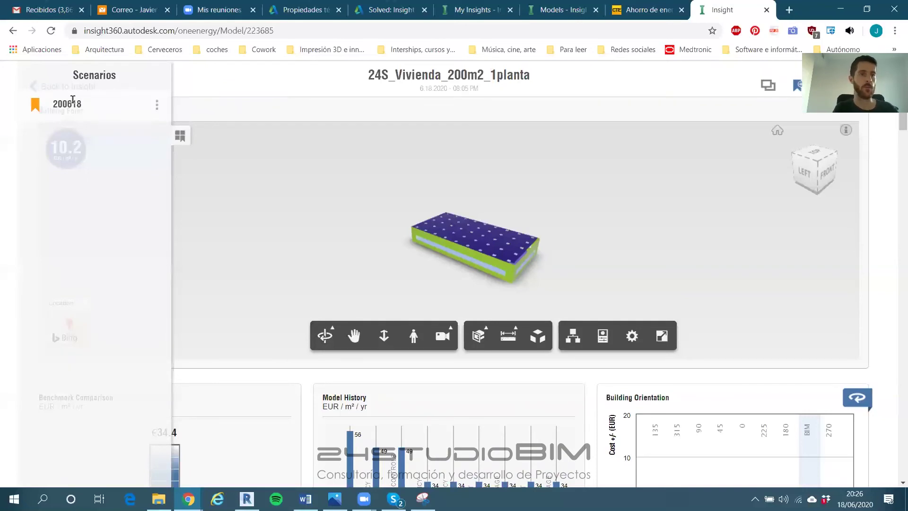
pyautogui.write(' 24S_Arquitecto')
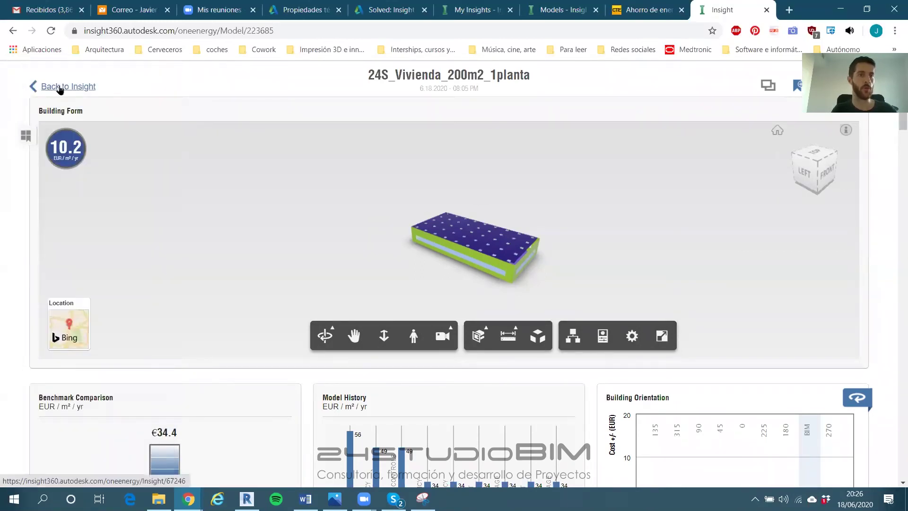
# Return to the insight's model overview, compare both models' cost ranges and set the comparison scenario to 200618 24S_Arquitecto
pyautogui.click(50, 87)
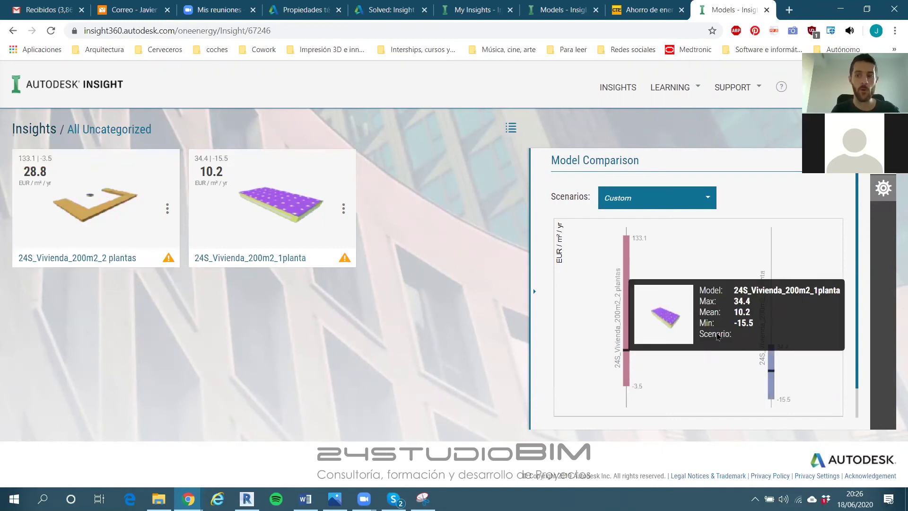
pyautogui.moveTo(628, 236)
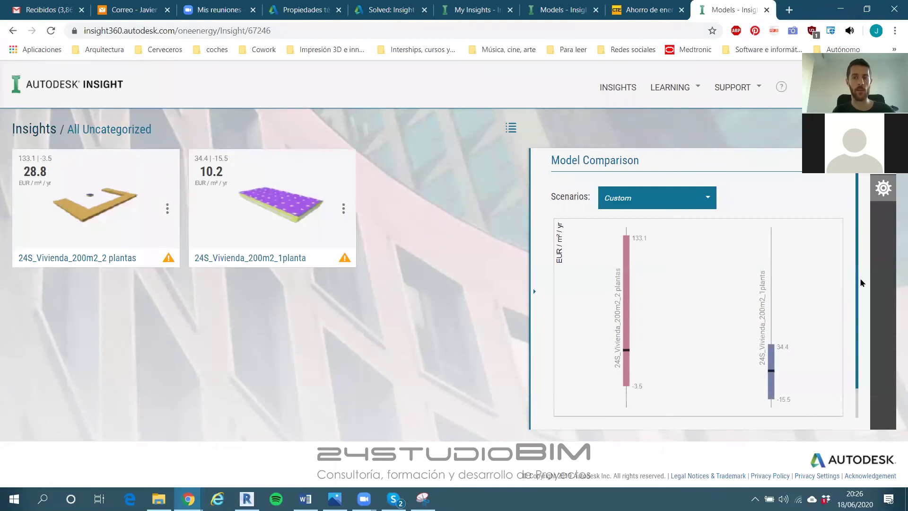
pyautogui.moveTo(771, 369)
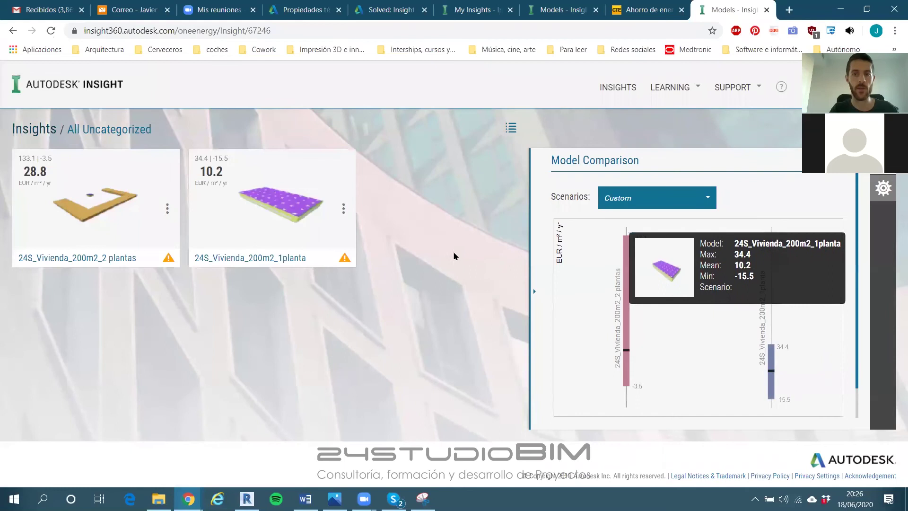
pyautogui.moveTo(597, 245)
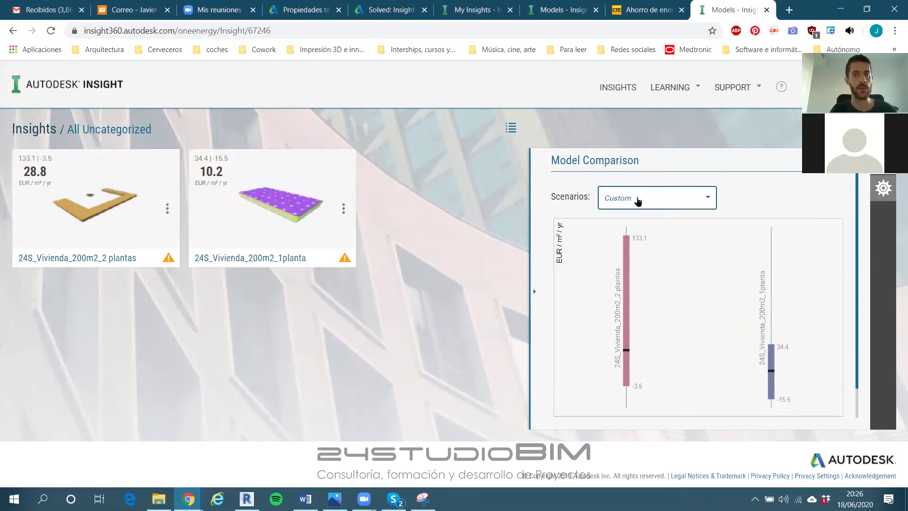
pyautogui.click(632, 201)
pyautogui.click(650, 310)
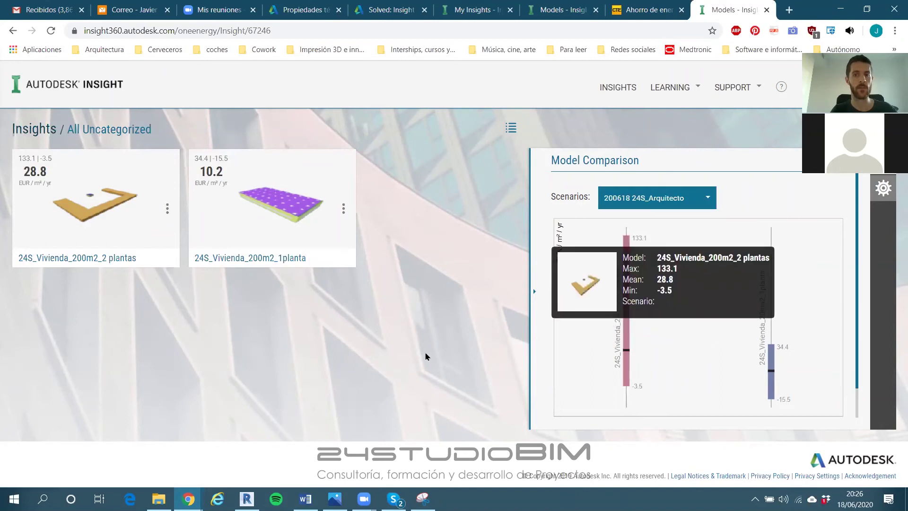
# Reapply the 200618 24S_Arquitecto scenario to the comparison of the two house models
pyautogui.click(620, 198)
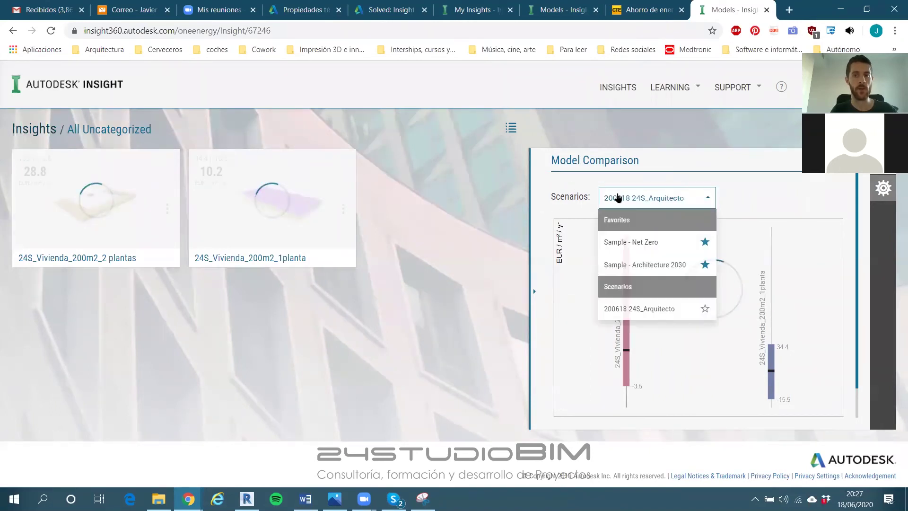
pyautogui.click(642, 310)
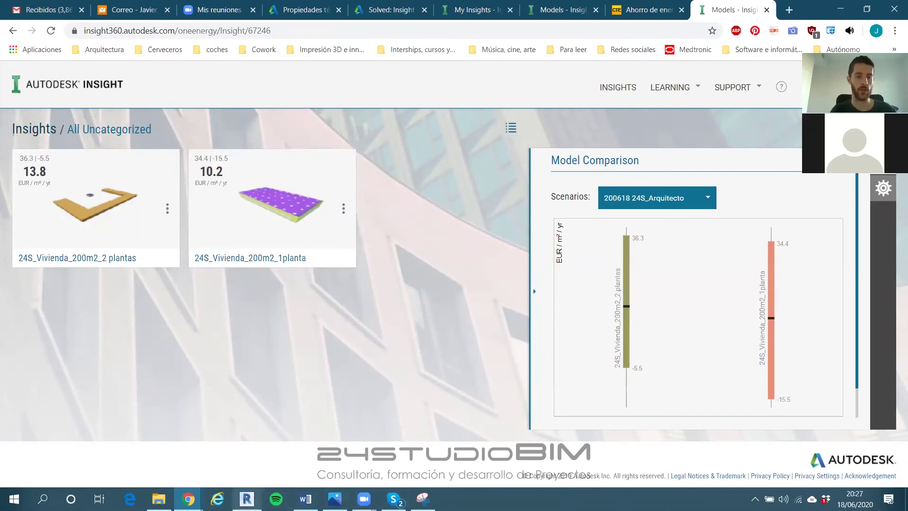
# Switch to Revit, bring up the EA_ARQ_LoosWerkbund_R19_Basico model and inspect the house in its 3D view
pyautogui.click(247, 499)
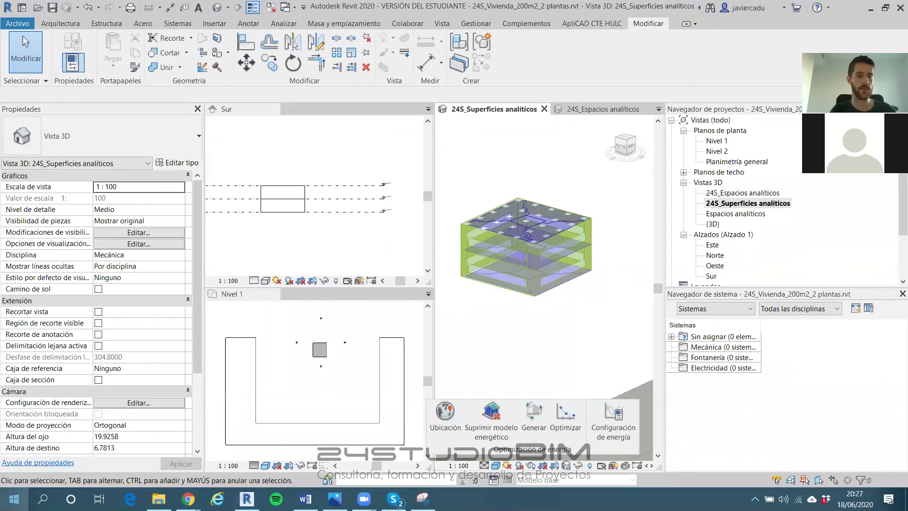
pyautogui.click(14, 499)
pyautogui.press('Escape')
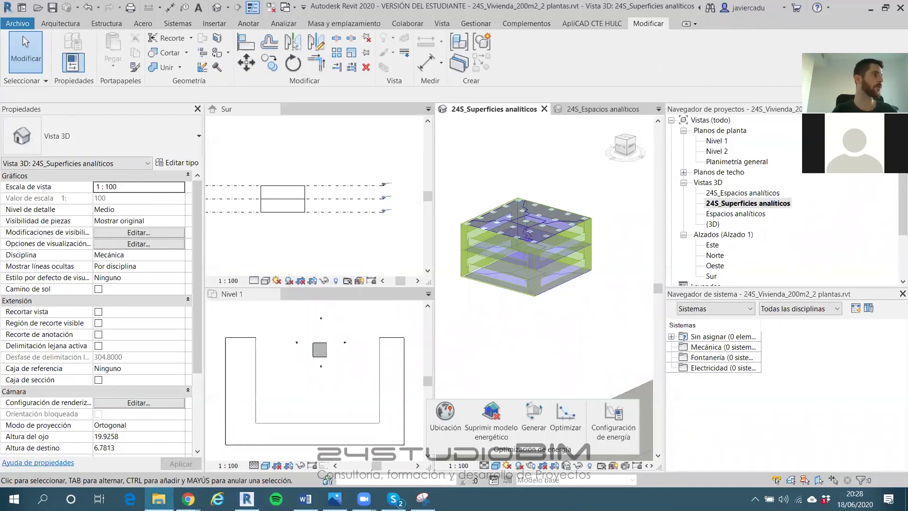
pyautogui.click(343, 219)
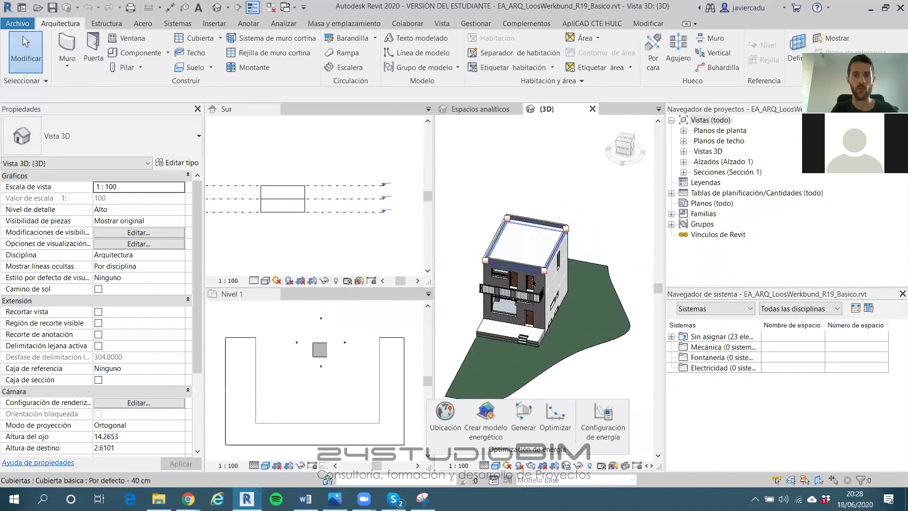
pyautogui.scroll(6, 533, 282)
pyautogui.keyDown('shift'); pyautogui.moveTo(552, 235); pyautogui.dragTo(568, 189, button='middle'); pyautogui.keyUp('shift')
pyautogui.scroll(-2, 530, 243)
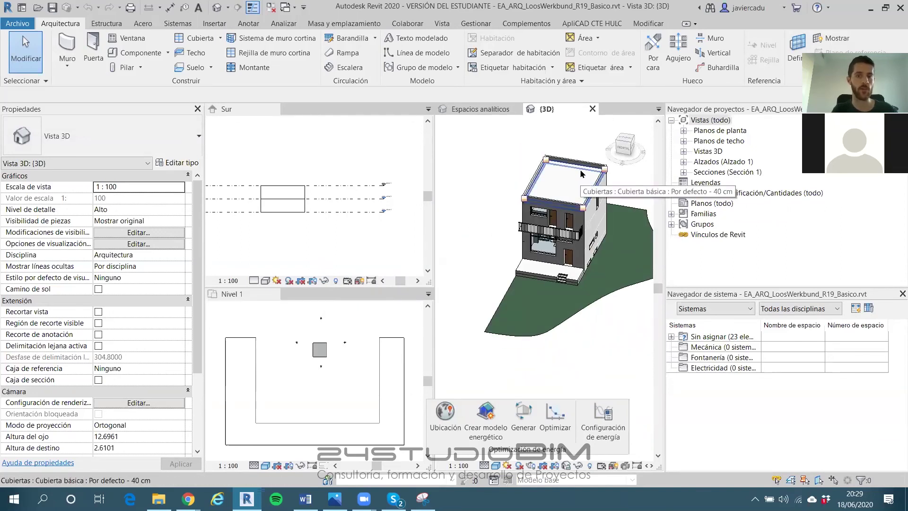
pyautogui.keyDown('shift'); pyautogui.moveTo(582, 172); pyautogui.dragTo(552, 178, button='middle'); pyautogui.keyUp('shift')
pyautogui.scroll(3, 552, 178)
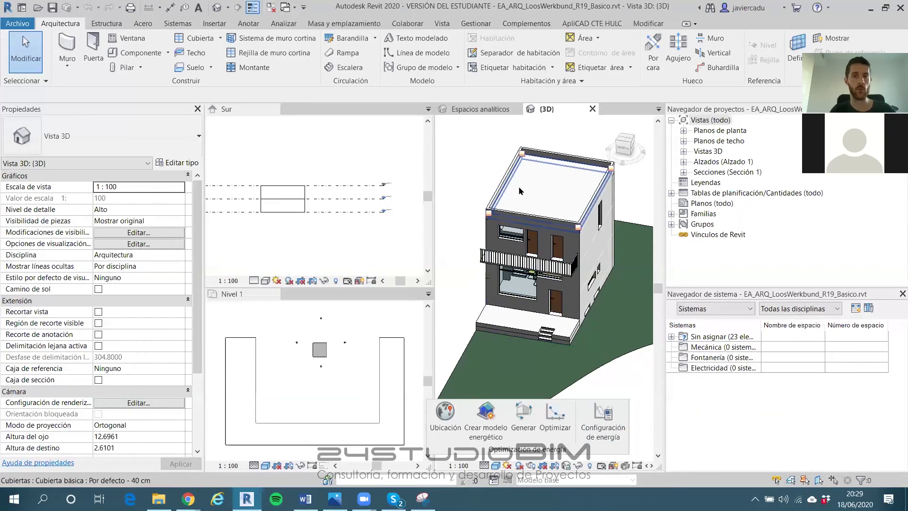
# In the advanced options of the energy settings, set the building type to Unifamiliar
pyautogui.click(567, 451)
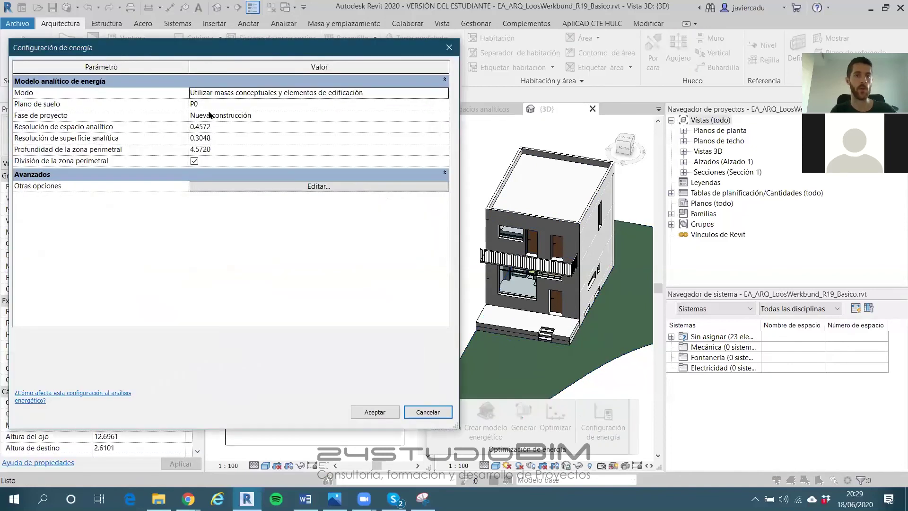
pyautogui.click(197, 186)
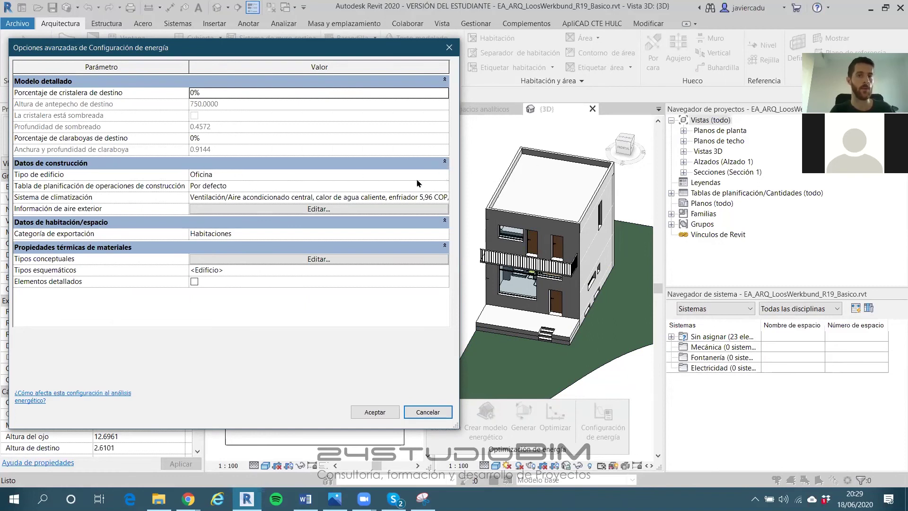
pyautogui.click(443, 175)
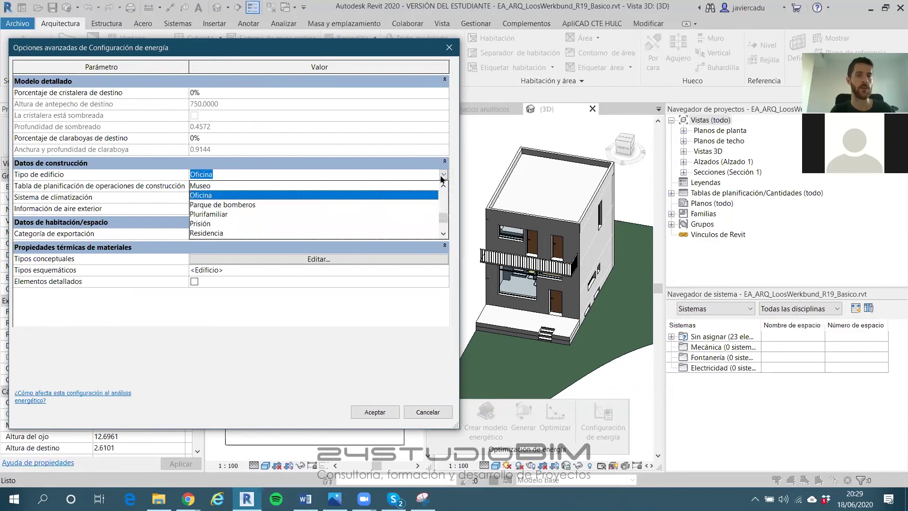
pyautogui.scroll(-5, 208, 230)
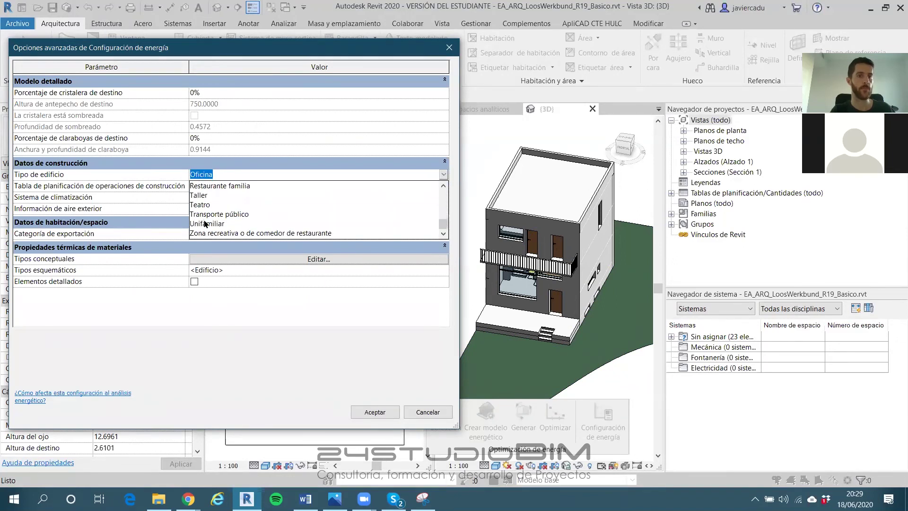
pyautogui.click(206, 225)
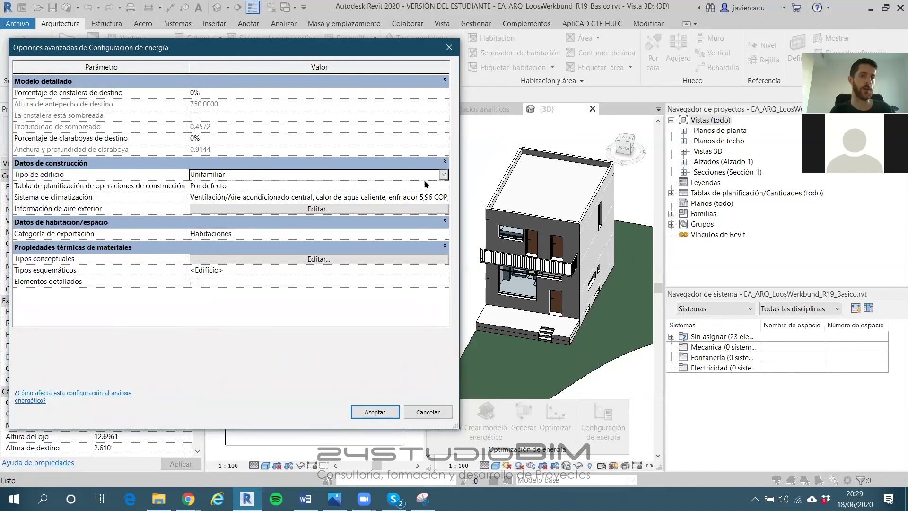
# Set the HVAC system to Sistema de ventiloconvector de 2 conductos with enfriador 5,96 COP and calderas efic. 84,5
pyautogui.click(443, 198)
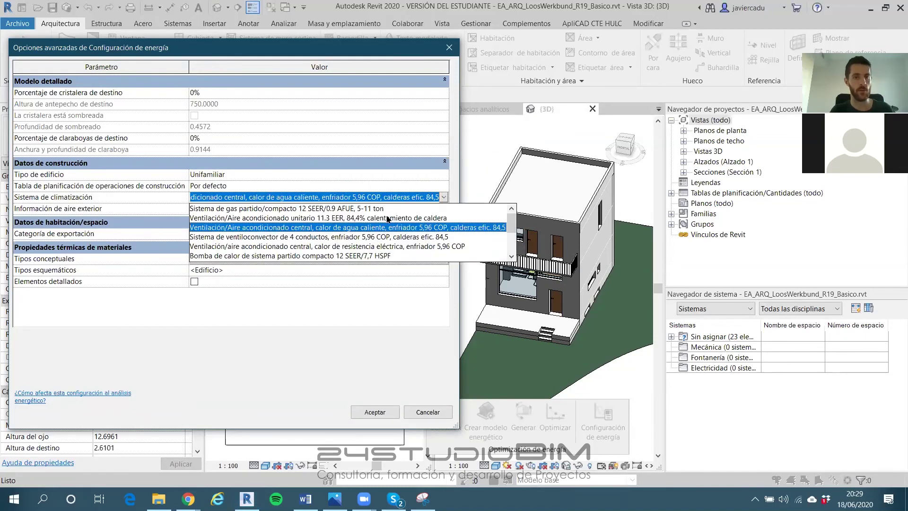
pyautogui.scroll(-2, 292, 232)
pyautogui.click(291, 214)
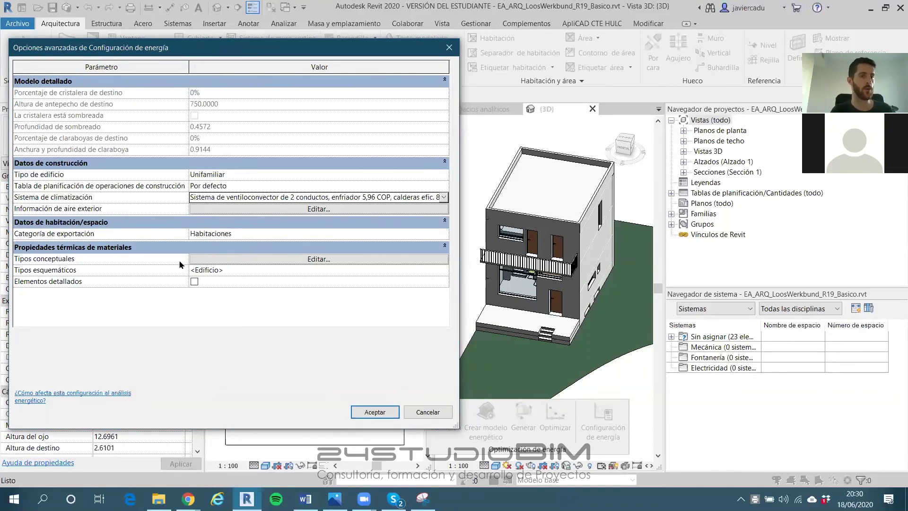
# Open the building's schematic types and enable the override for all ten categories, from Cubiertas to Claraboyas
pyautogui.click(447, 270)
pyautogui.click(445, 271)
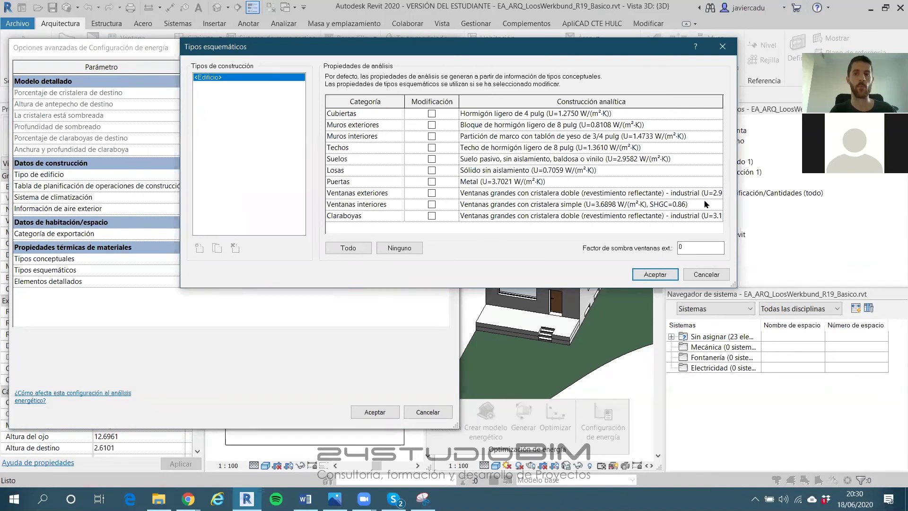
pyautogui.moveTo(616, 47); pyautogui.dragTo(460, 219)
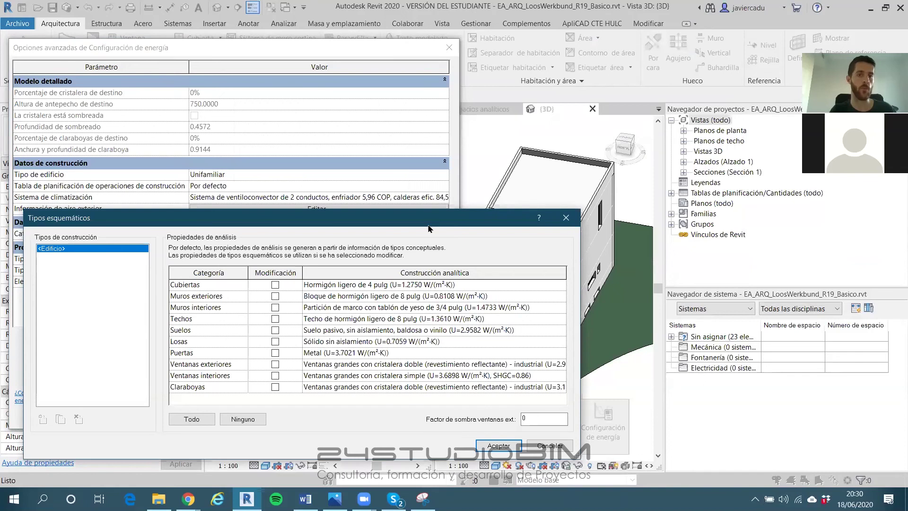
pyautogui.moveTo(429, 227); pyautogui.dragTo(516, 111)
pyautogui.click(362, 181)
pyautogui.click(363, 192)
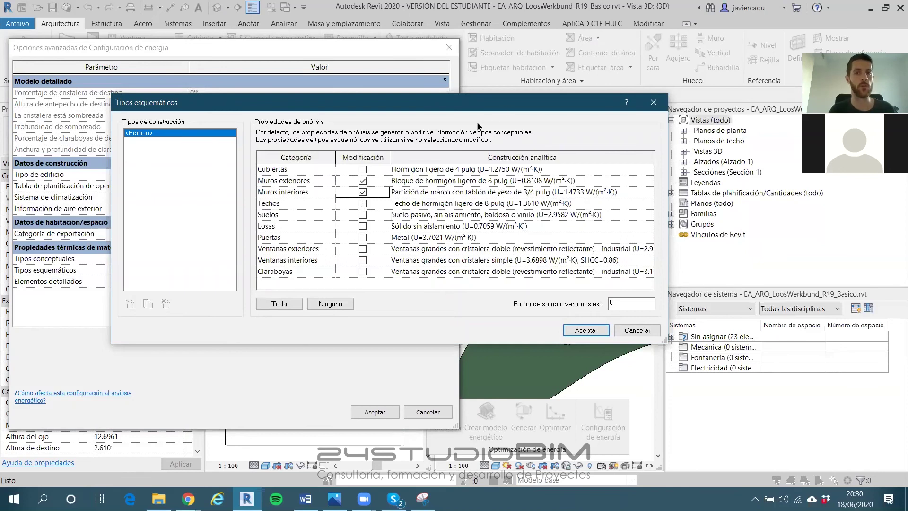
pyautogui.moveTo(550, 100); pyautogui.dragTo(533, 76)
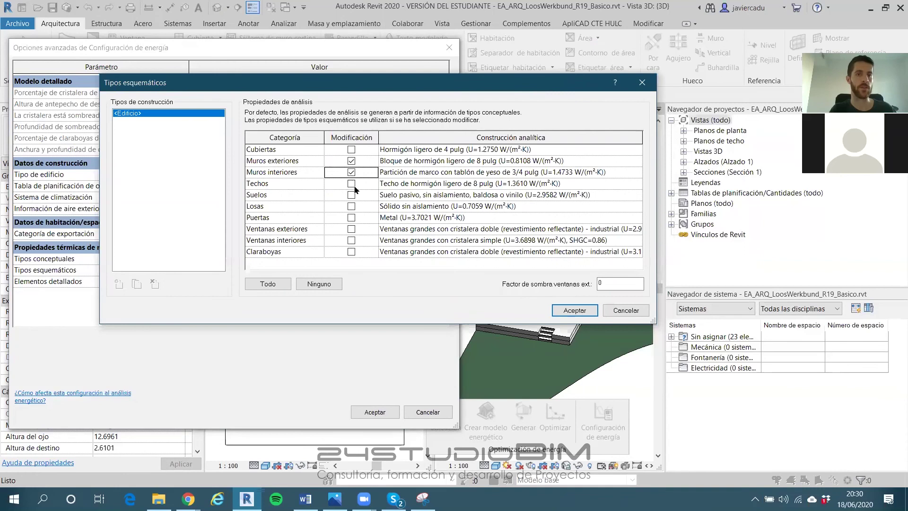
pyautogui.click(351, 150)
pyautogui.click(351, 197)
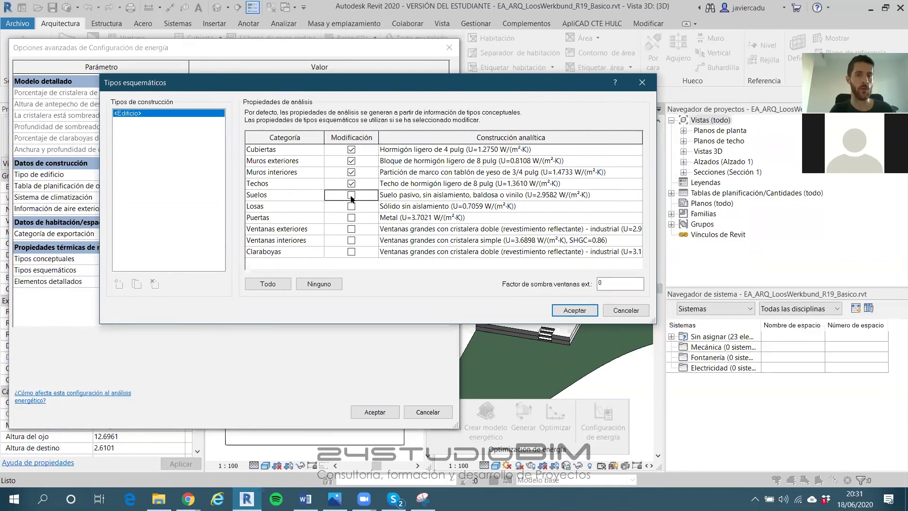
pyautogui.click(351, 206)
pyautogui.click(351, 218)
pyautogui.click(351, 229)
pyautogui.click(351, 240)
pyautogui.click(352, 252)
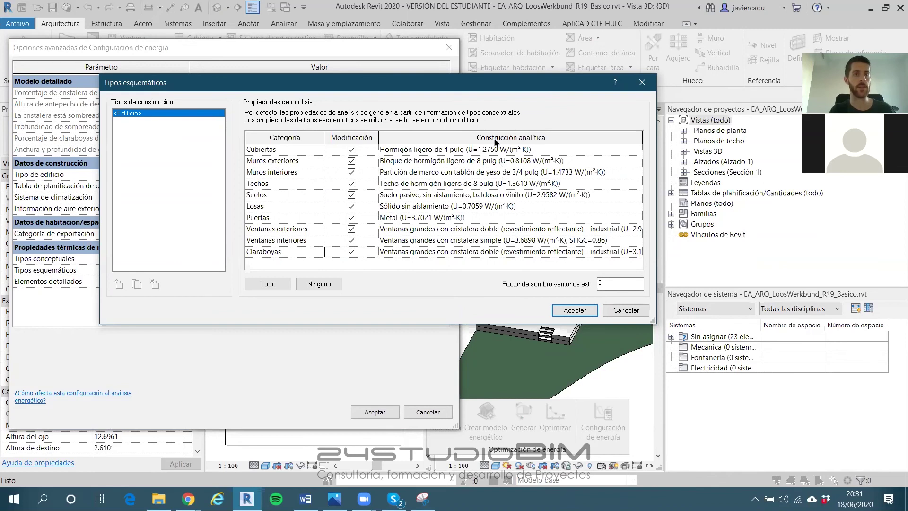
# Set the analytic construction of Cubiertas to Madera de 2 1/2 pulg con aislamiento de 2 pulg (U=0.5254)
pyautogui.click(635, 151)
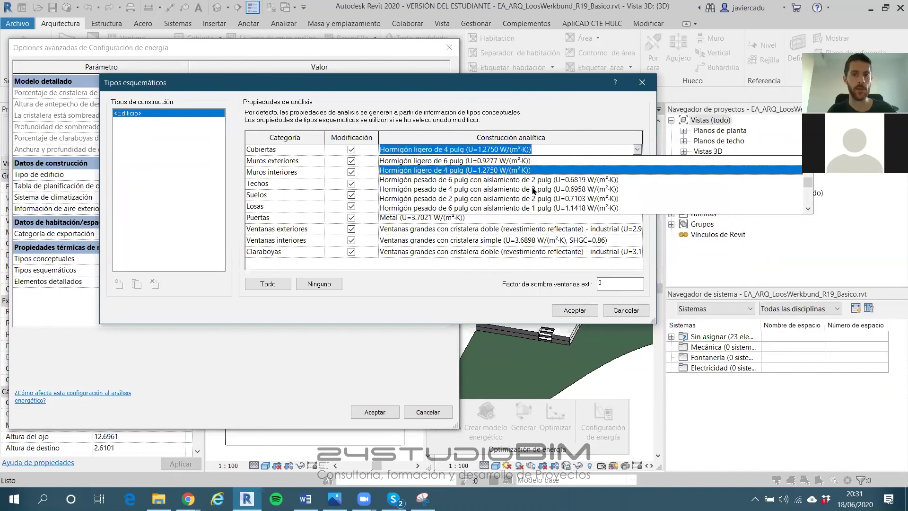
pyautogui.scroll(-2, 567, 192)
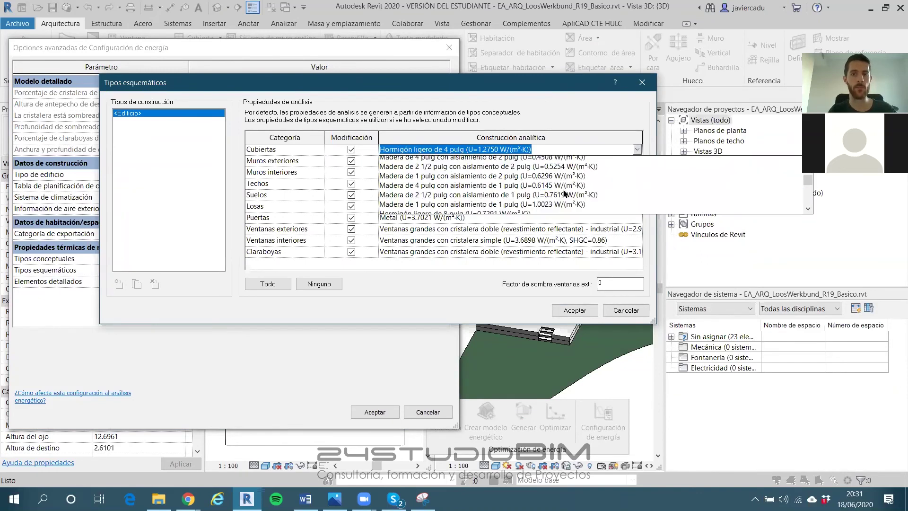
pyautogui.click(552, 190)
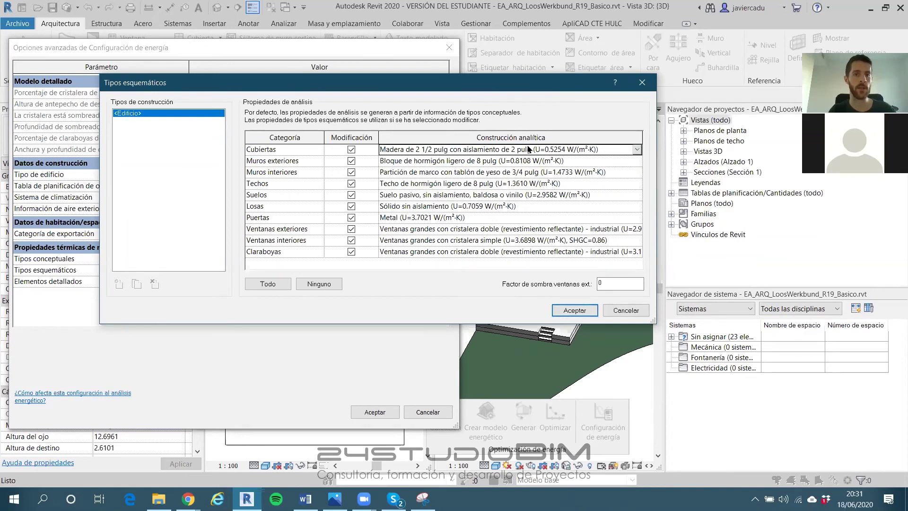
# Set the analytic construction of Cubiertas to Cubierta inclinada con solevado (U=0.2330)
pyautogui.click(637, 149)
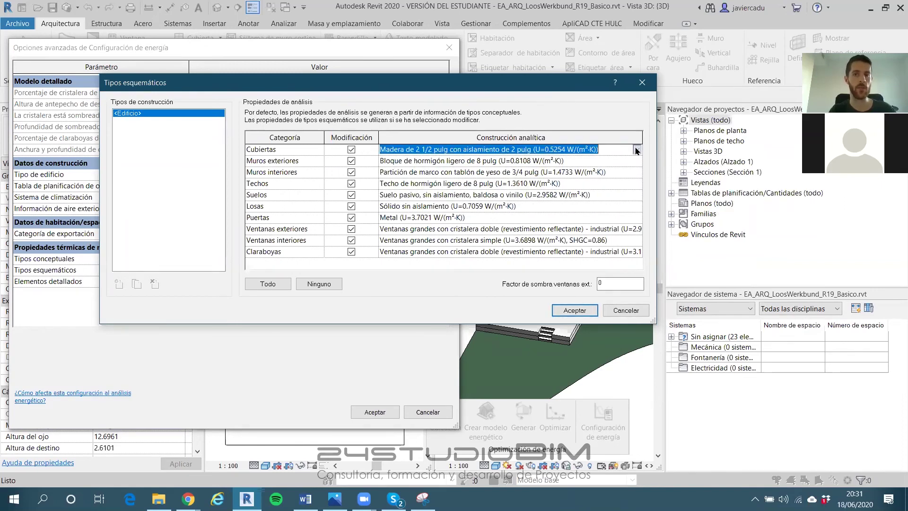
pyautogui.scroll(2, 597, 182)
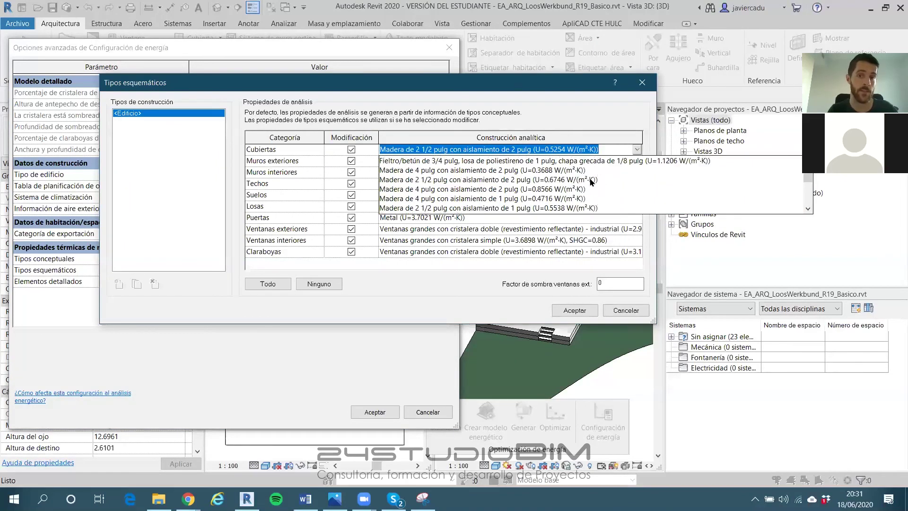
pyautogui.scroll(3, 556, 191)
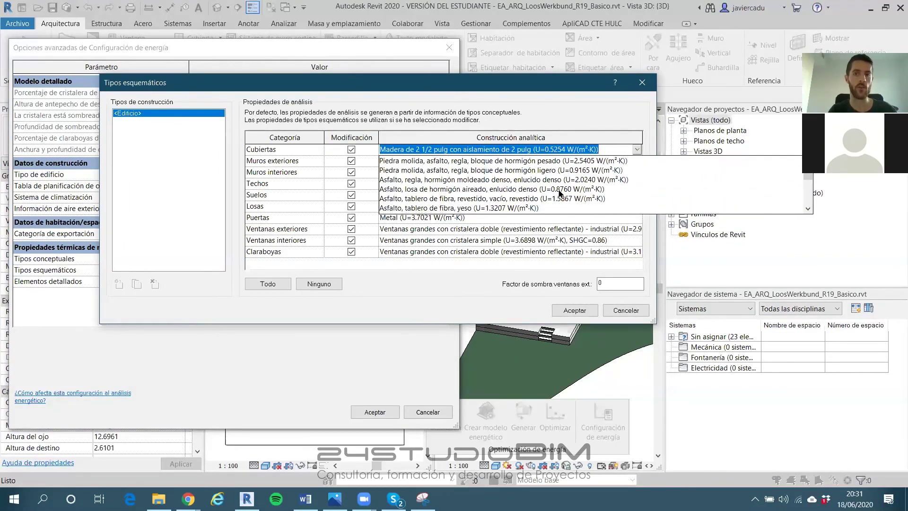
pyautogui.scroll(5, 563, 191)
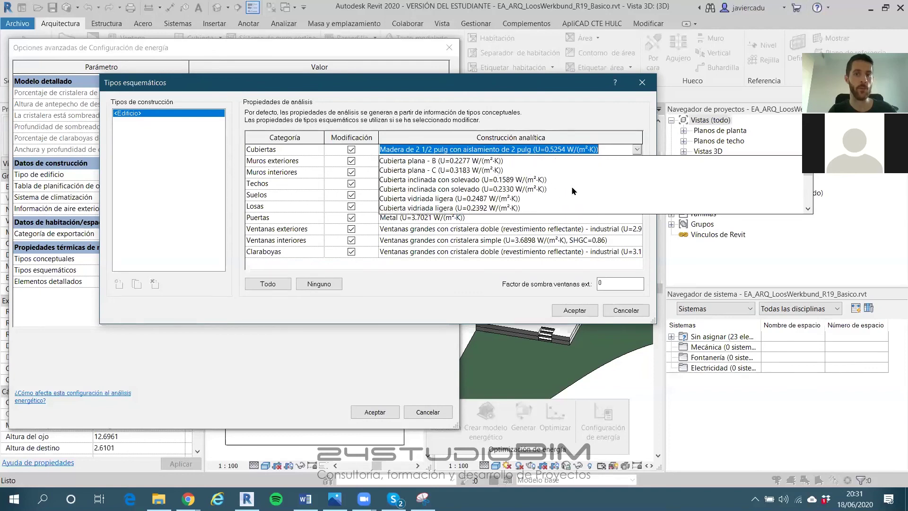
pyautogui.click(504, 190)
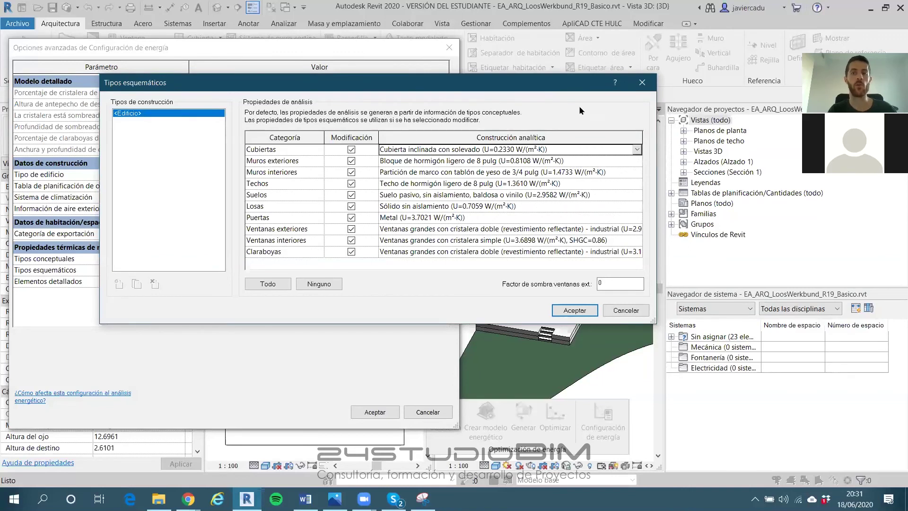
# Set the construction of Muros exteriores to Ladrillo visto de 4 pulg, aislamiento de 2 pulg y ladrillo común de 8 pulg (U=0.5475)
pyautogui.click(637, 162)
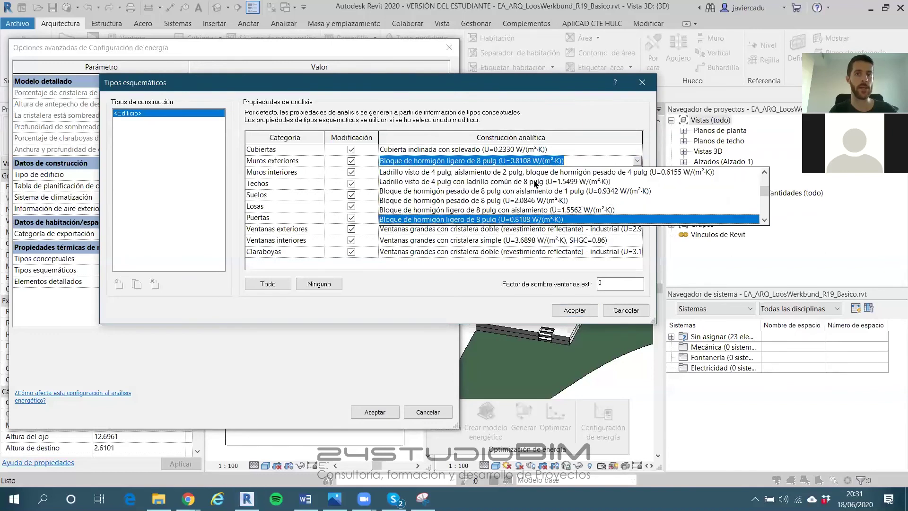
pyautogui.scroll(4, 625, 192)
pyautogui.scroll(-2, 638, 194)
pyautogui.scroll(2, 638, 194)
pyautogui.click(623, 181)
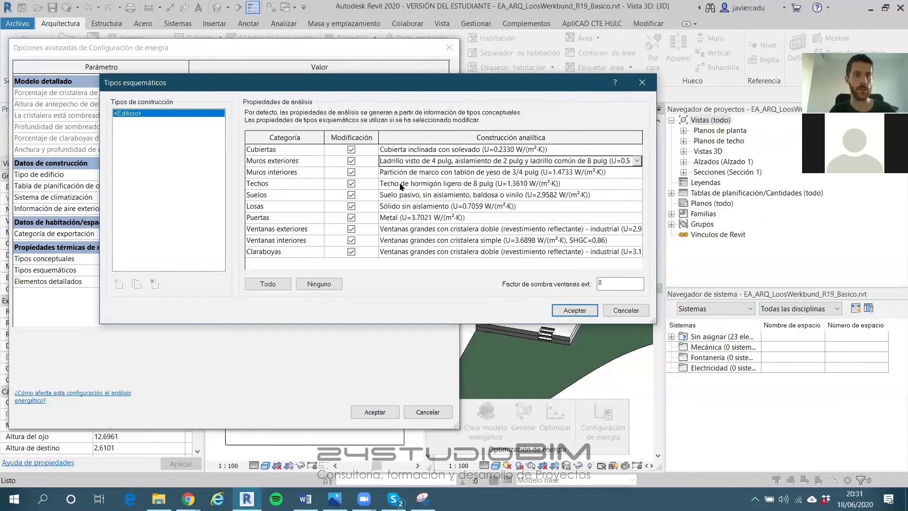
# Set the construction of Suelos to Suelo pasivo, aislamiento con placa R-8, cualquier tipo de recubrimiento (U=0.5507)
pyautogui.click(638, 196)
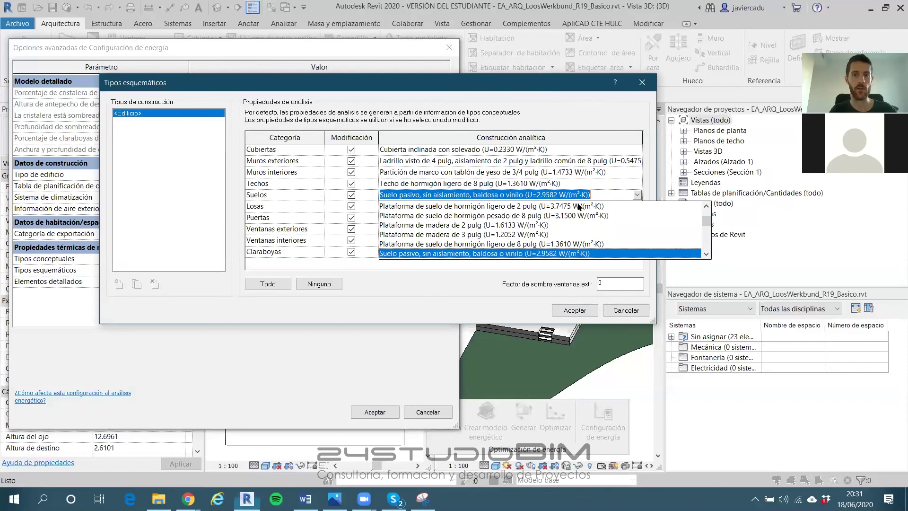
pyautogui.scroll(3, 532, 228)
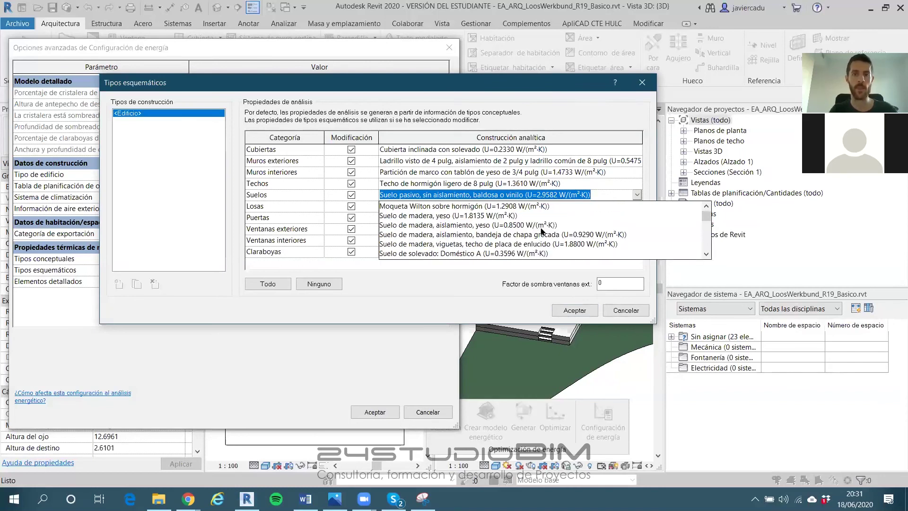
pyautogui.scroll(-3, 525, 230)
pyautogui.scroll(-3, 596, 246)
pyautogui.click(620, 218)
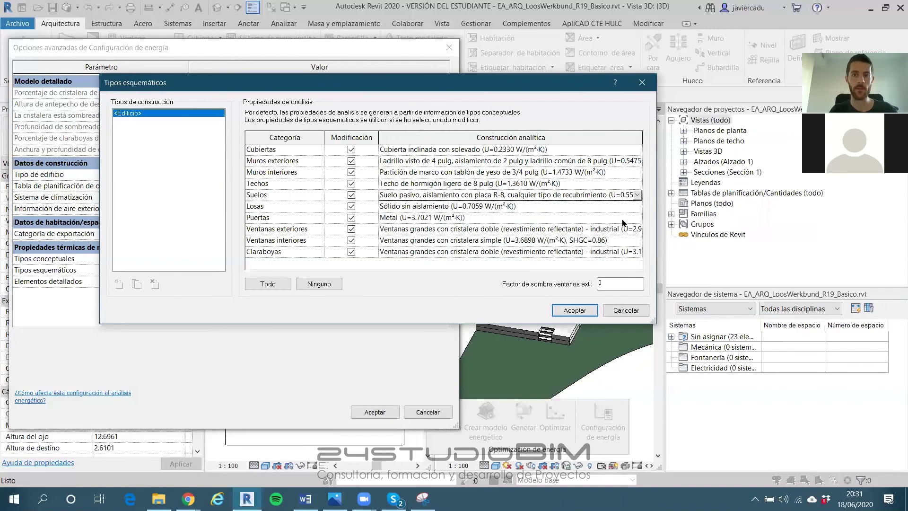
# Set the analytic construction of Losas to Sólido industrial (U=0.4082)
pyautogui.click(637, 206)
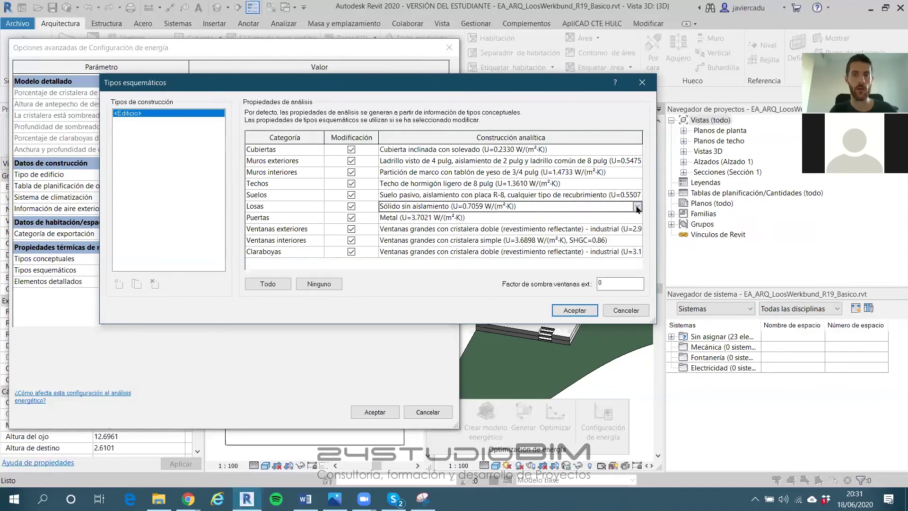
pyautogui.click(637, 207)
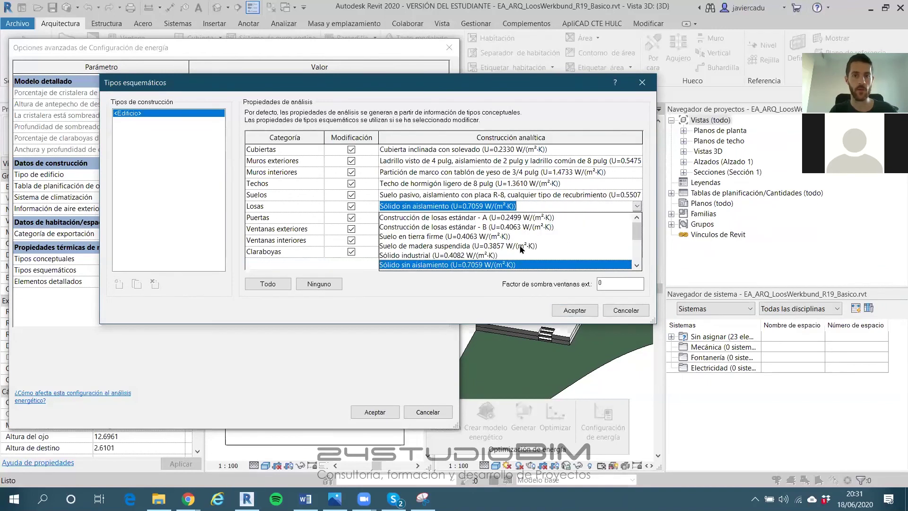
pyautogui.click(470, 256)
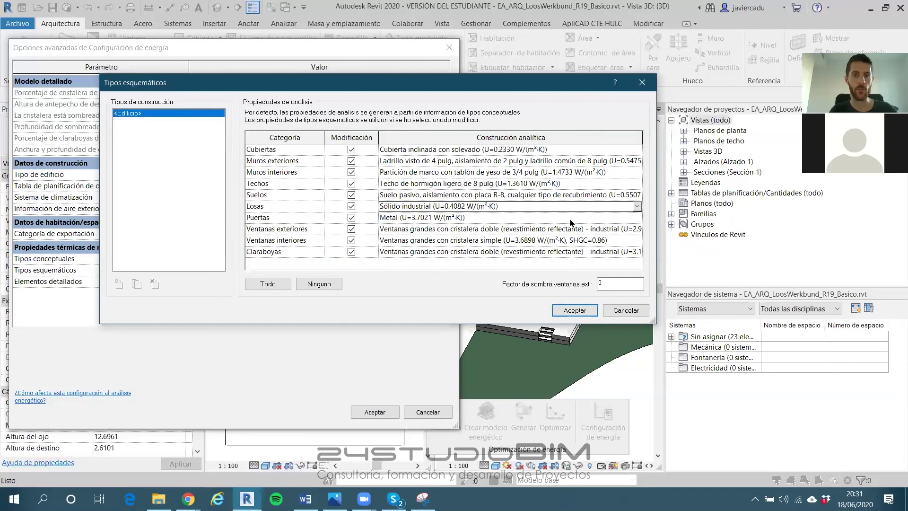
# Set the construction of Ventanas exteriores to Cristalera doble - 1/4 pulg de grosor - cristal verde/de baja emisividad (e = 0.1)
pyautogui.click(640, 232)
pyautogui.click(637, 228)
pyautogui.scroll(3, 604, 252)
pyautogui.scroll(-3, 604, 252)
pyautogui.click(668, 280)
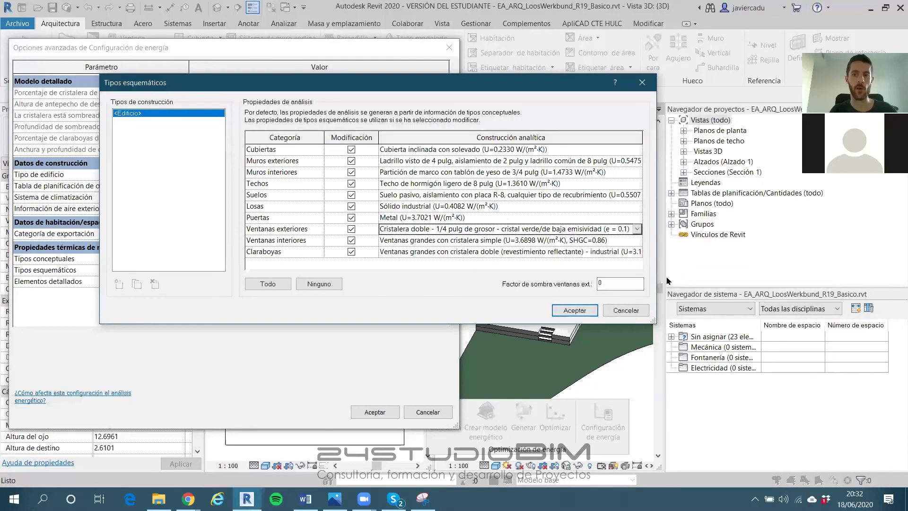
# Set the construction of Ventanas interiores to Cristalera doble de baja emisividad SC = 0.2 (U=2.0063, SHGC=0.26)
pyautogui.click(630, 241)
pyautogui.click(637, 240)
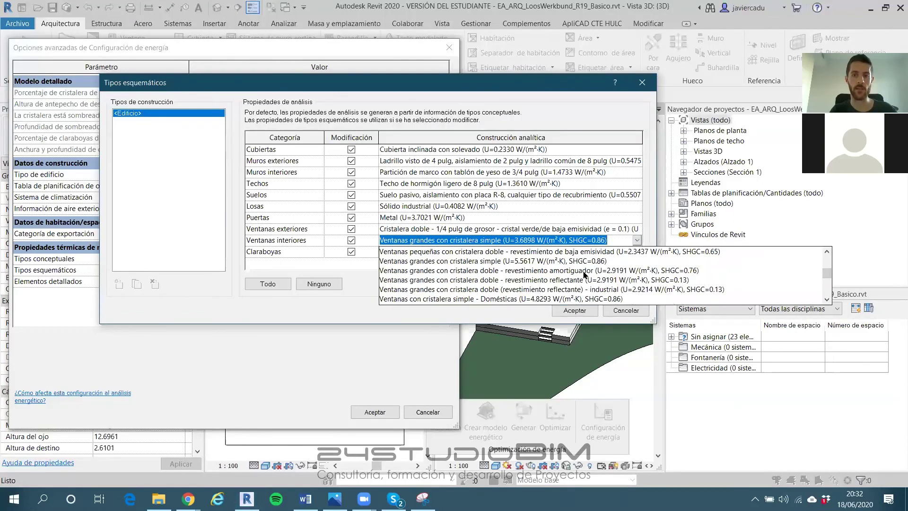
pyautogui.scroll(1, 676, 273)
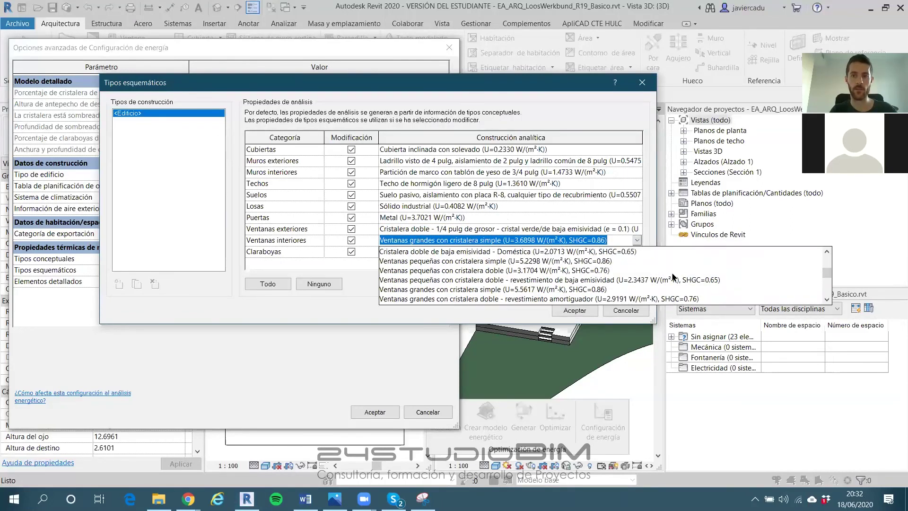
pyautogui.scroll(2, 627, 278)
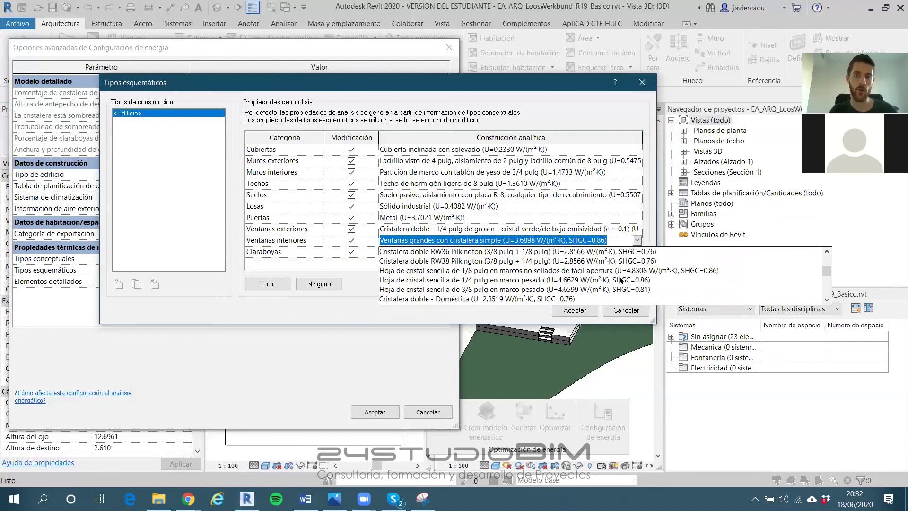
pyautogui.scroll(4, 621, 280)
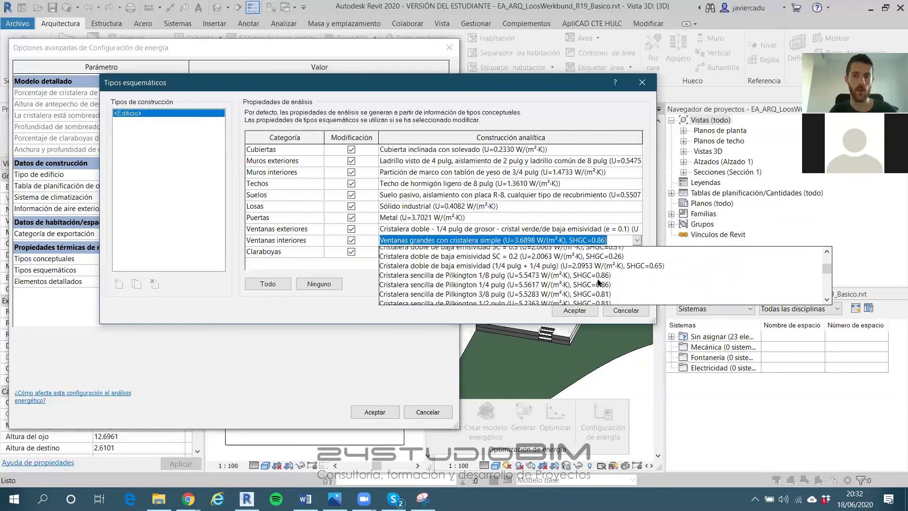
pyautogui.scroll(1, 597, 283)
pyautogui.click(573, 271)
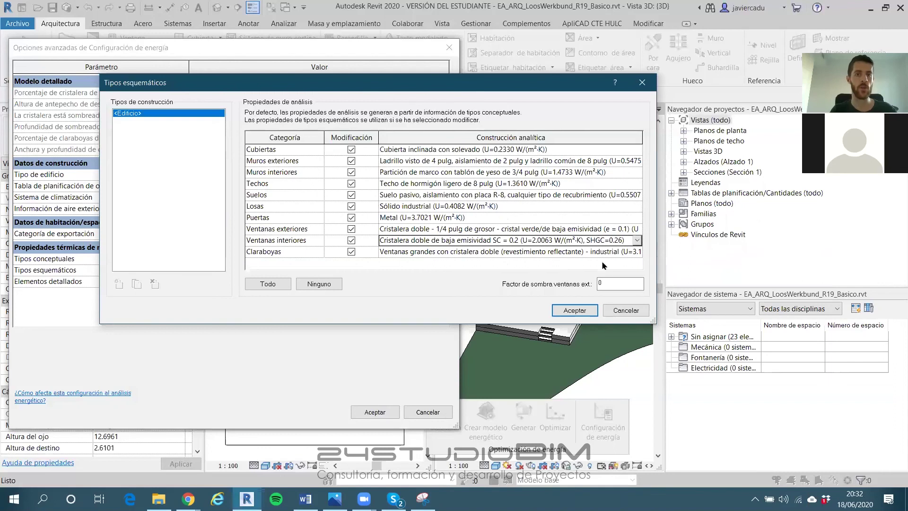
# Set the construction of Claraboyas to Cristalera doble RW33 Pilkington (1/4 pulg + 1/4 pulg) (U=3.1288)
pyautogui.click(639, 254)
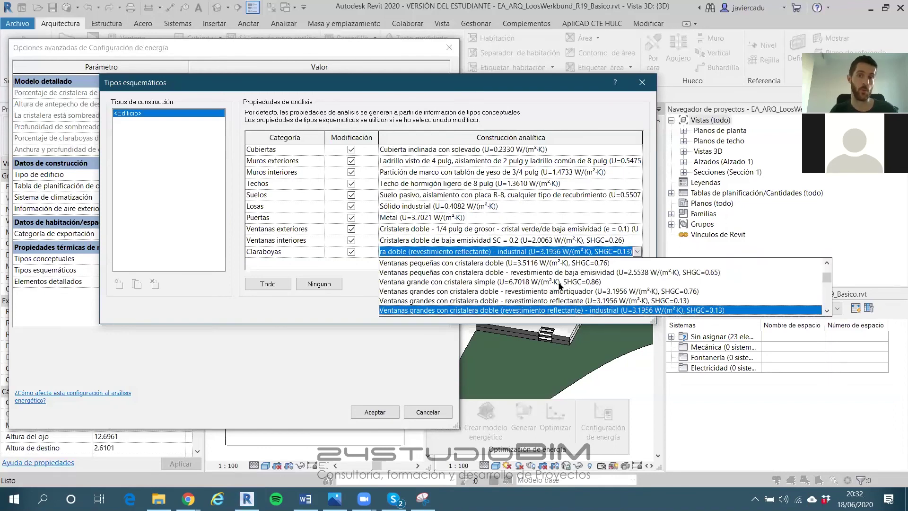
pyautogui.scroll(1, 613, 289)
pyautogui.scroll(2, 604, 291)
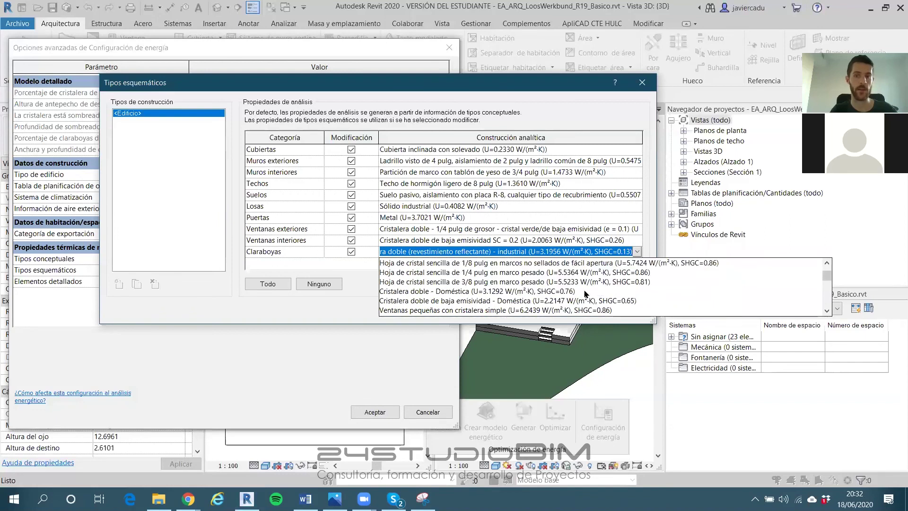
pyautogui.scroll(2, 615, 297)
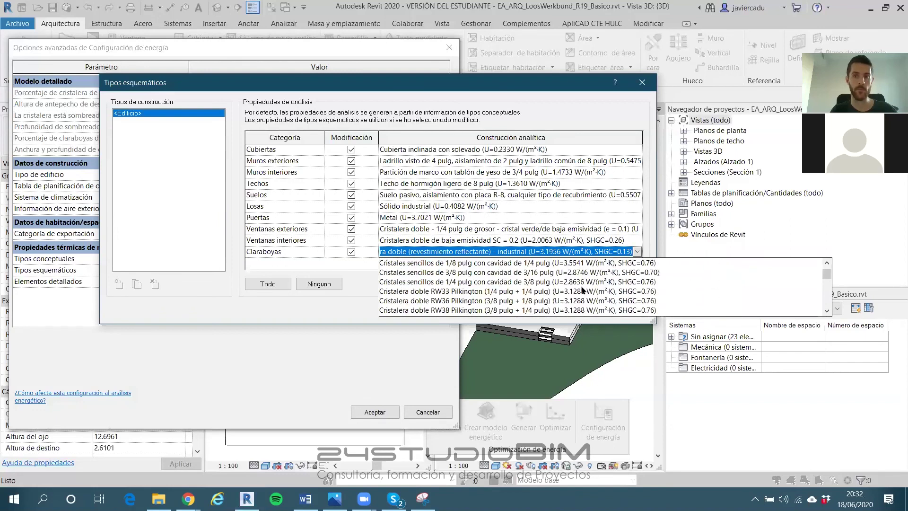
pyautogui.click(606, 291)
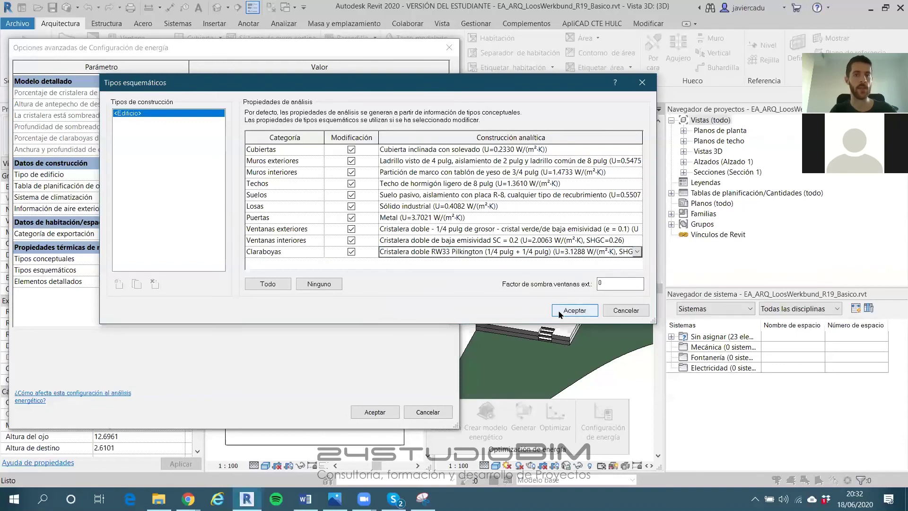
# Accept the schematic types, the advanced energy options and the energy settings
pyautogui.click(579, 311)
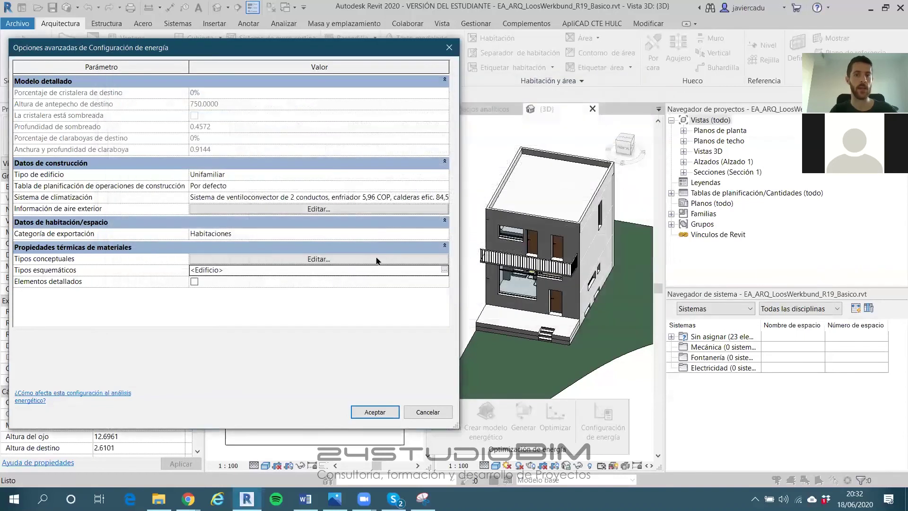
pyautogui.click(374, 412)
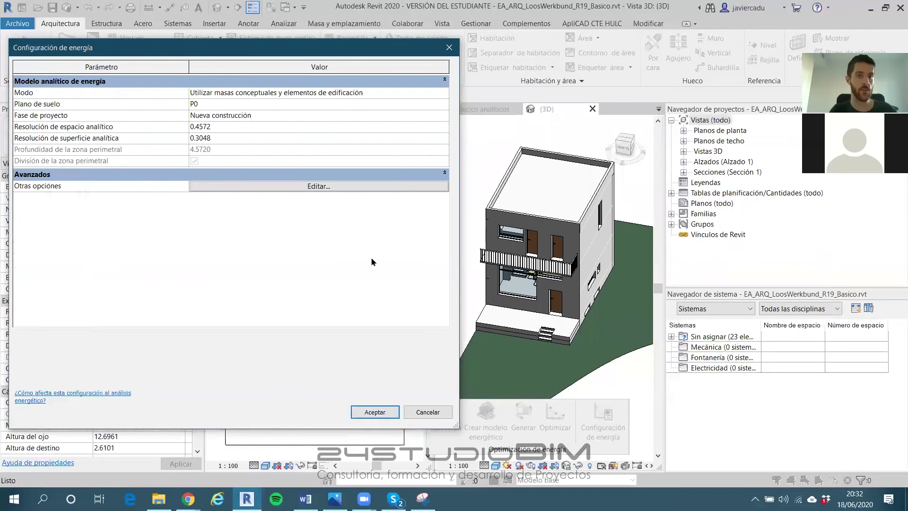
pyautogui.click(374, 412)
# Review the project's location and weather settings without changing them
pyautogui.keyDown('shift'); pyautogui.moveTo(520, 236); pyautogui.dragTo(527, 184, button='middle'); pyautogui.keyUp('shift')
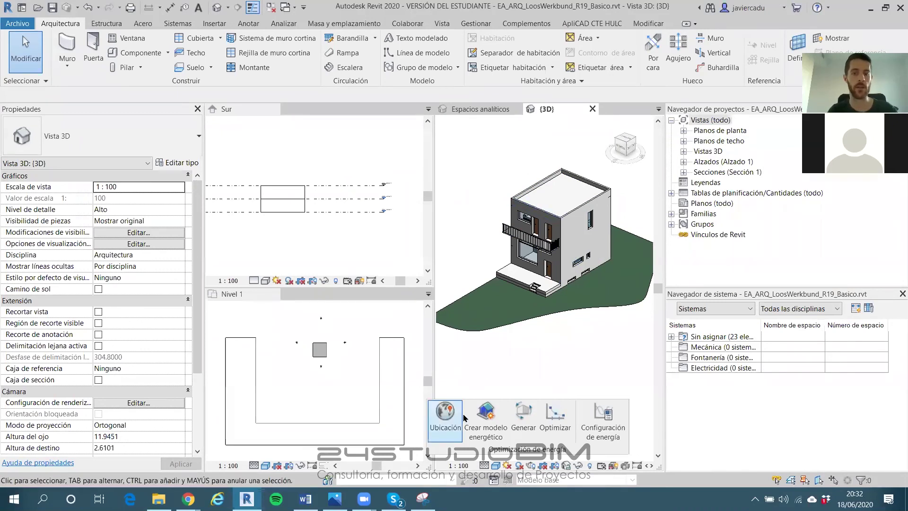
pyautogui.click(446, 419)
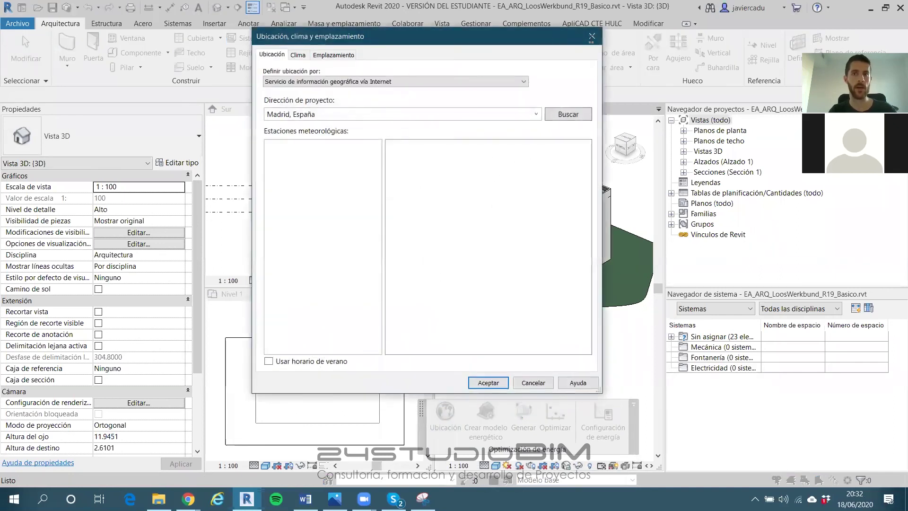
pyautogui.click(591, 37)
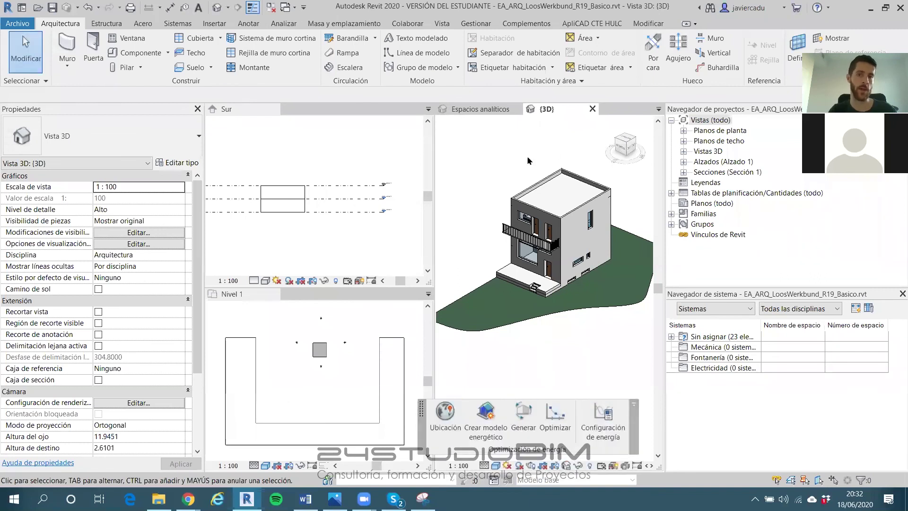
# Create the energy analytical model and open the Espacios analíticos 3D view
pyautogui.click(489, 415)
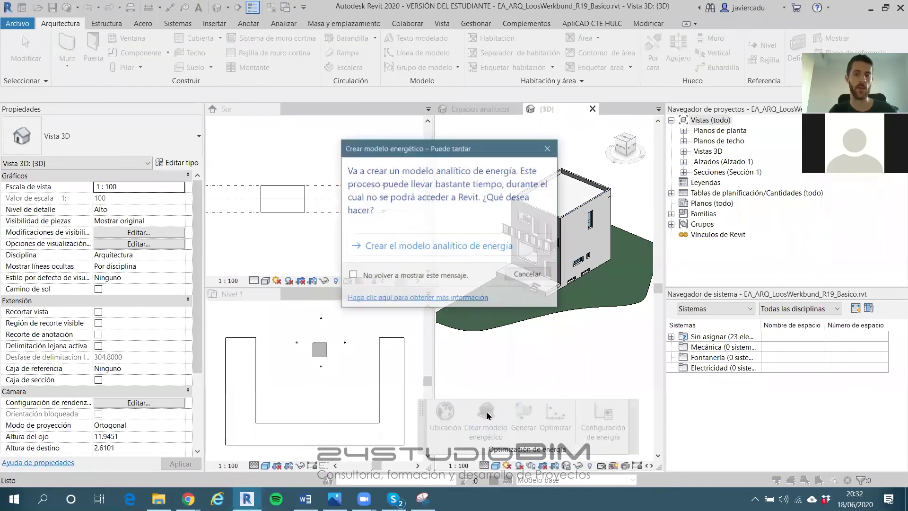
pyautogui.click(490, 242)
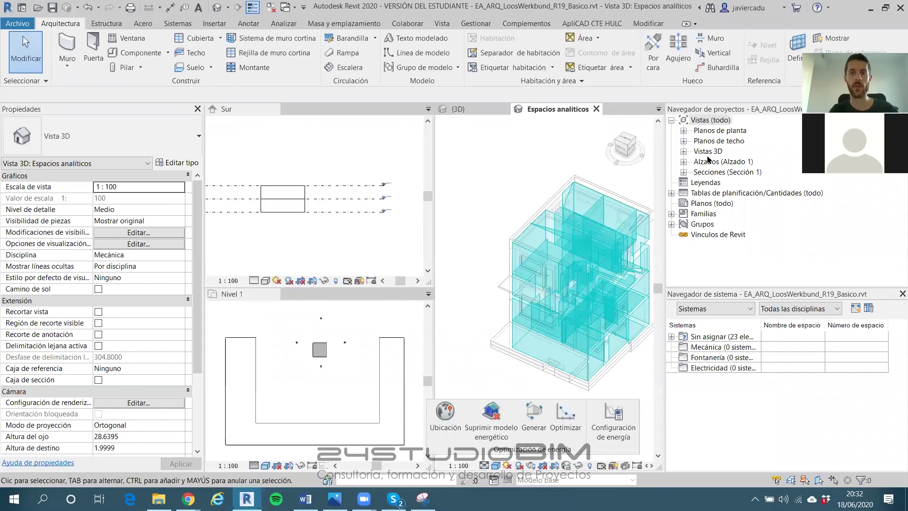
pyautogui.doubleClick(708, 152)
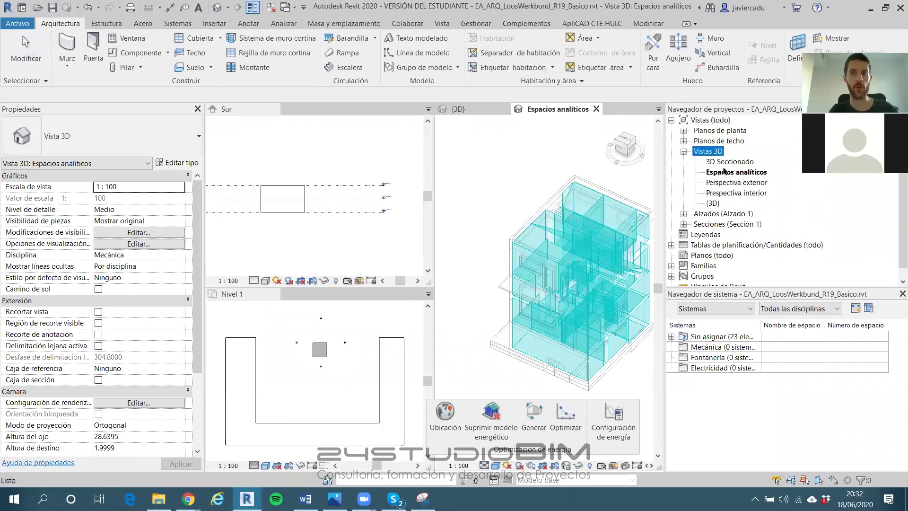
pyautogui.doubleClick(725, 172)
pyautogui.moveTo(583, 192); pyautogui.dragTo(530, 205, button='middle')
pyautogui.press('v')
pyautogui.press('v')
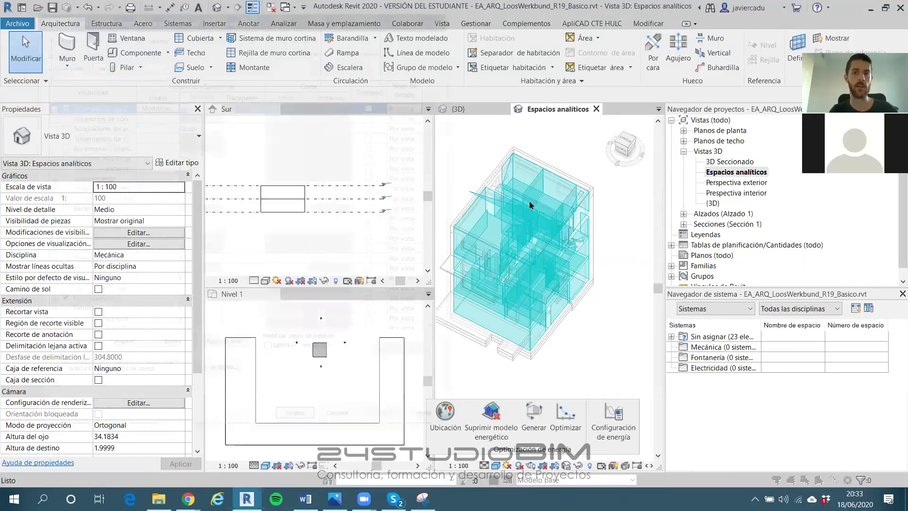
pyautogui.press('Escape')
# Duplicate the Espacios analíticos 3D view and rename the copy Sup analíticos
pyautogui.rightClick(725, 171)
pyautogui.moveTo(753, 254)
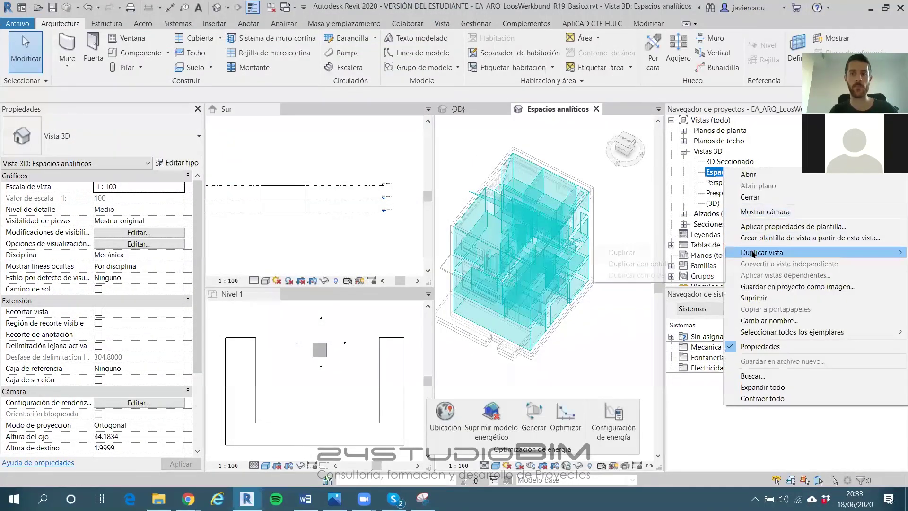
pyautogui.click(626, 252)
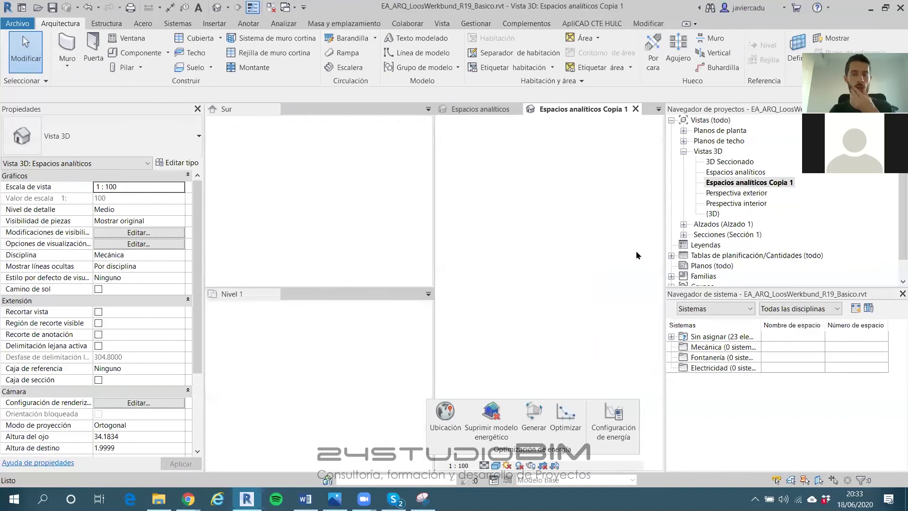
pyautogui.click(776, 184)
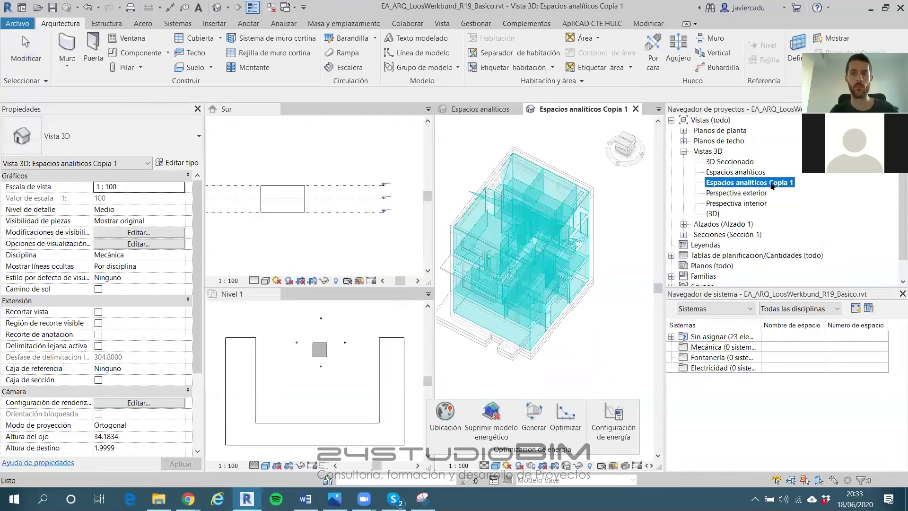
pyautogui.moveTo(736, 183); pyautogui.dragTo(653, 181)
pyautogui.write('Sup')
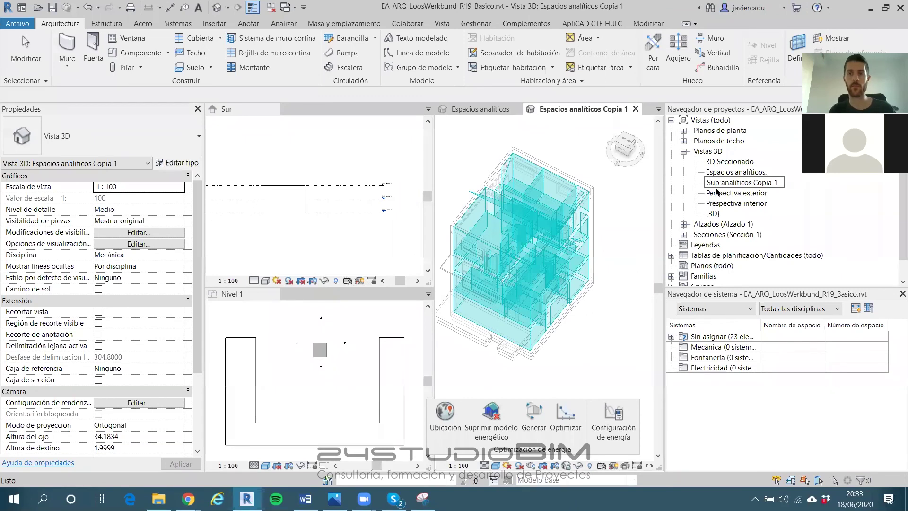
pyautogui.moveTo(753, 183); pyautogui.dragTo(816, 184)
pyautogui.press('BackSpace')
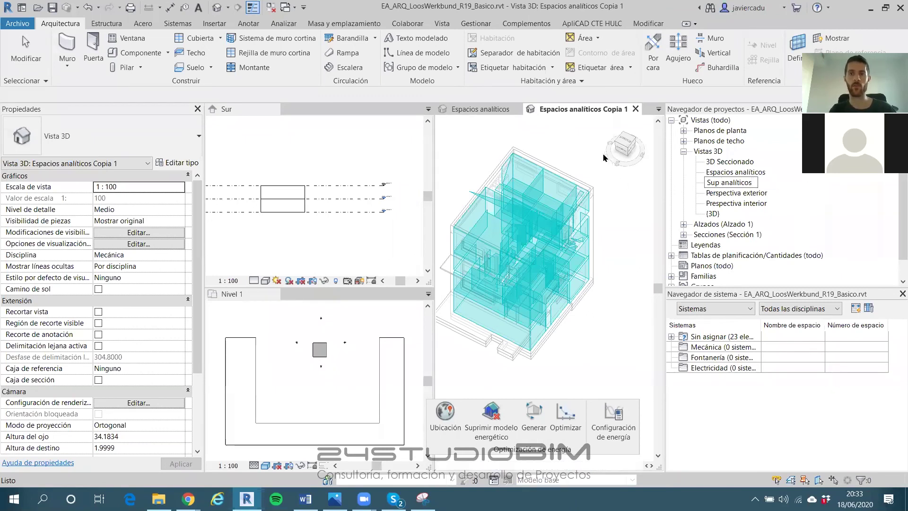
pyautogui.click(586, 158)
# In the Sup analíticos view, hide the Espacios analíticos category and show Superficies analíticas
pyautogui.scroll(-2, 537, 151)
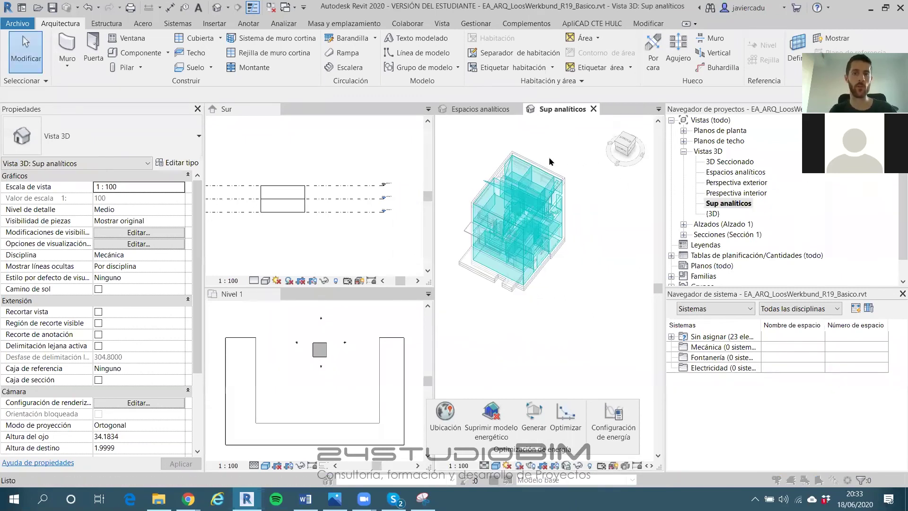
pyautogui.press('v')
pyautogui.press('v')
pyautogui.click(240, 34)
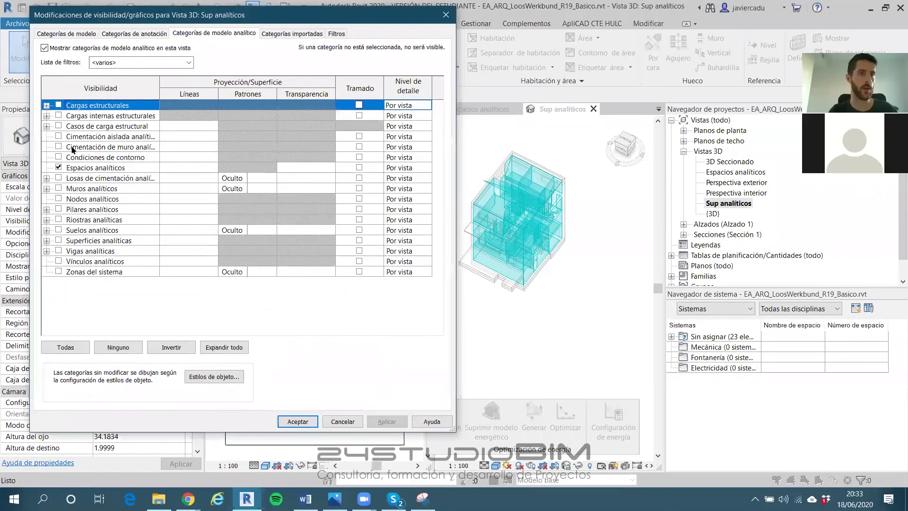
pyautogui.click(58, 168)
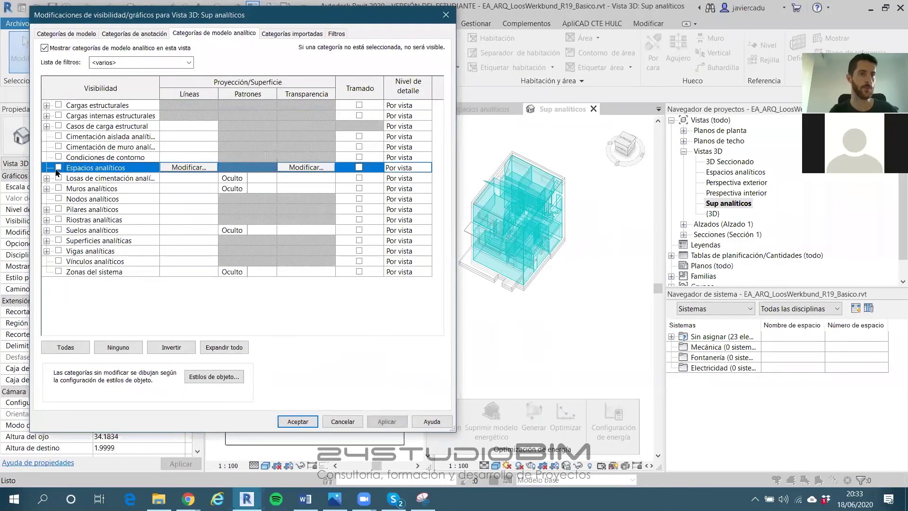
pyautogui.click(59, 240)
pyautogui.click(286, 420)
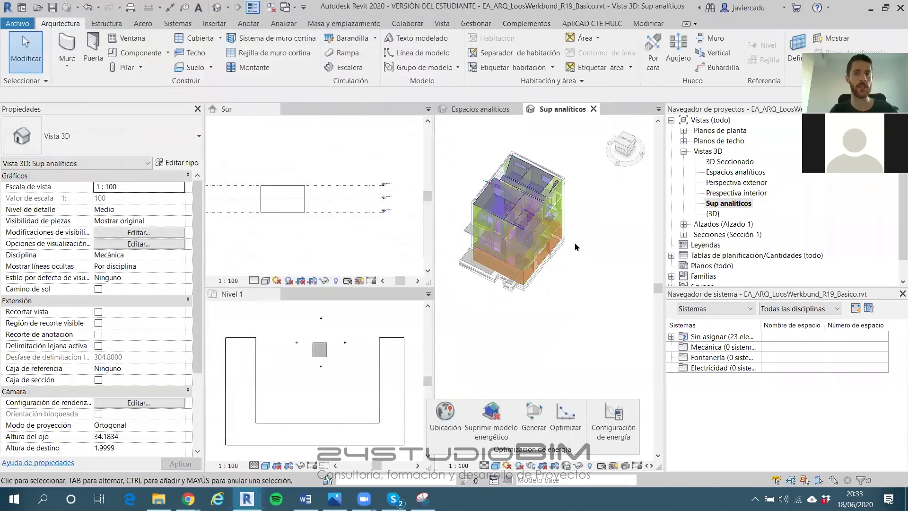
# Examine the house's analytic surfaces from several sides and review the energy settings
pyautogui.scroll(4, 521, 180)
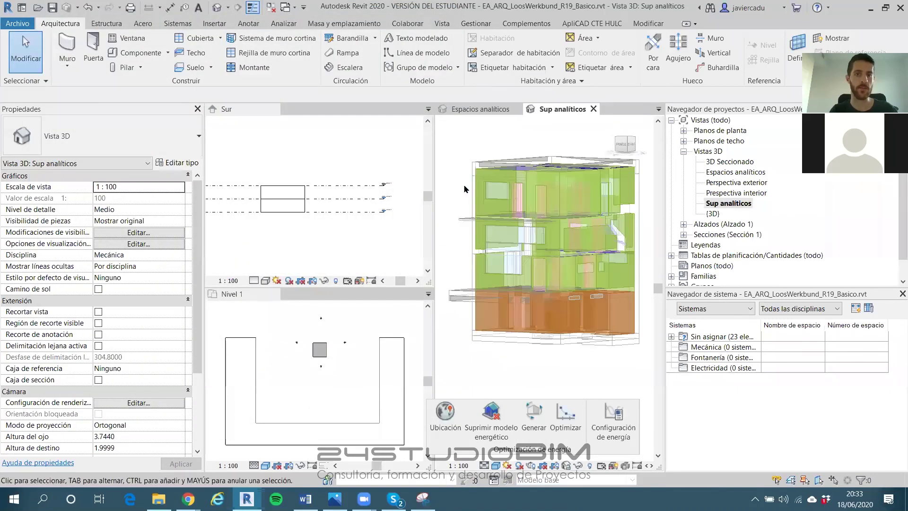
pyautogui.keyDown('shift'); pyautogui.moveTo(520, 203); pyautogui.dragTo(592, 202, button='middle'); pyautogui.keyUp('shift')
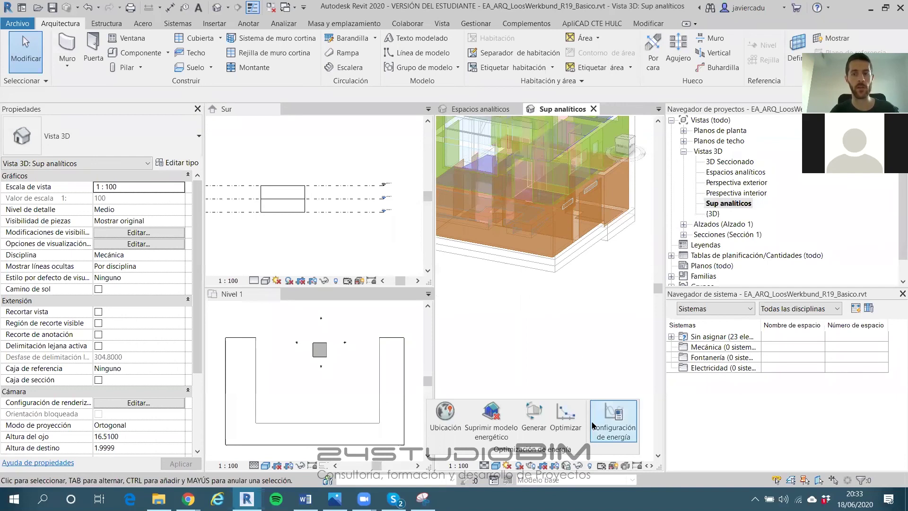
pyautogui.click(611, 417)
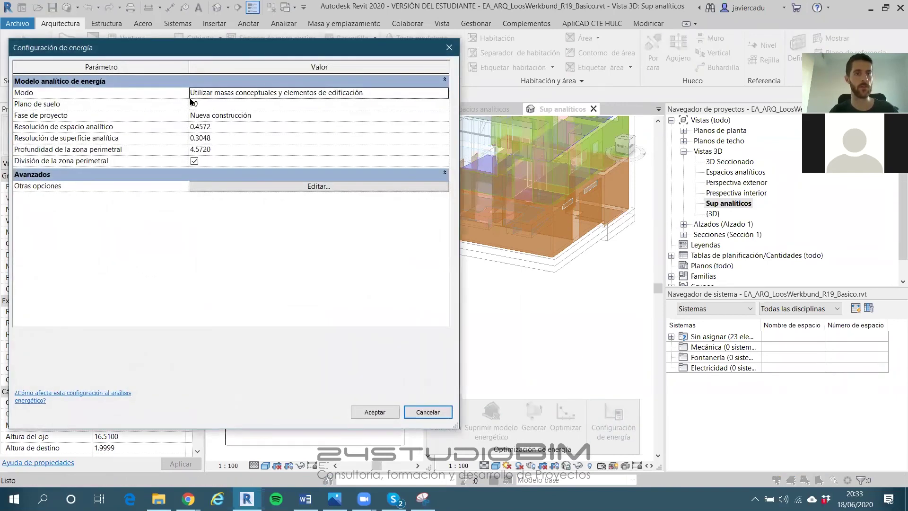
pyautogui.keyDown('shift'); pyautogui.moveTo(517, 230); pyautogui.dragTo(542, 316, button='middle'); pyautogui.keyUp('shift')
pyautogui.keyDown('shift'); pyautogui.moveTo(519, 169); pyautogui.dragTo(589, 263, button='middle'); pyautogui.keyUp('shift')
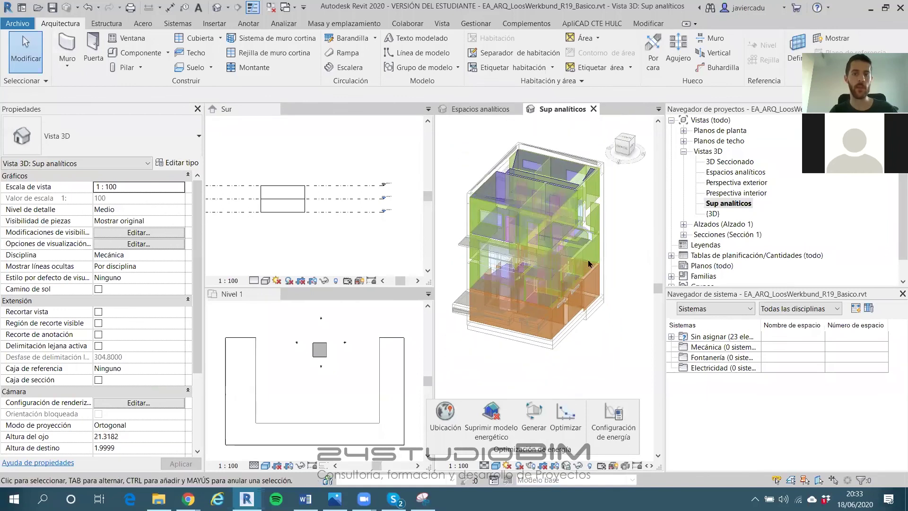
# Save the project and generate its Insight analysis using the existing energy analytical model
pyautogui.click(54, 9)
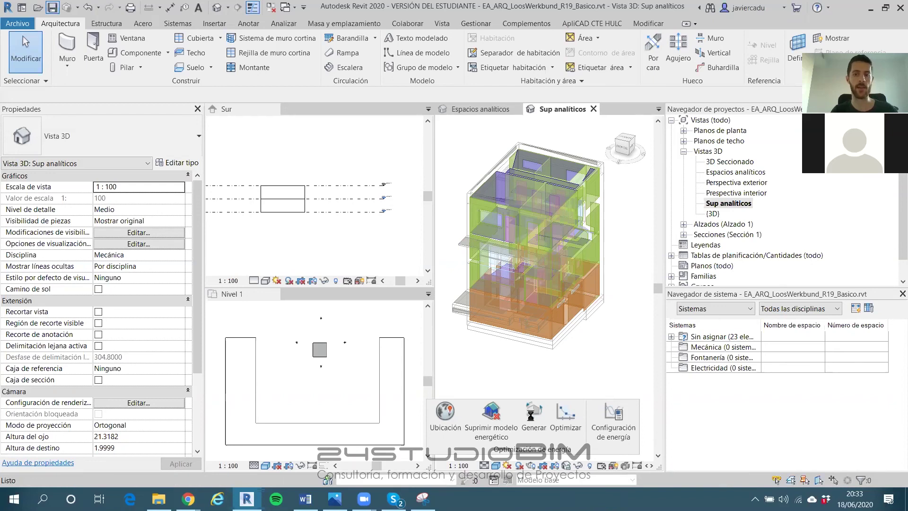
pyautogui.click(533, 414)
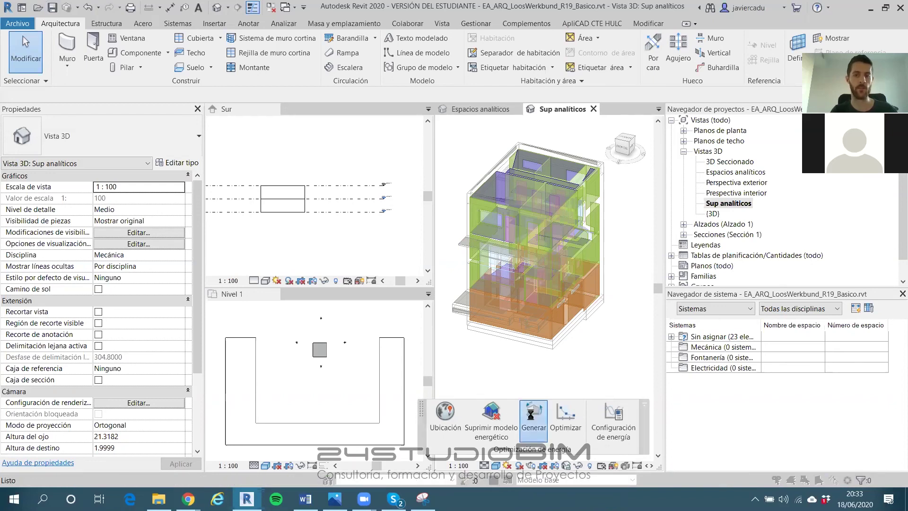
pyautogui.click(428, 227)
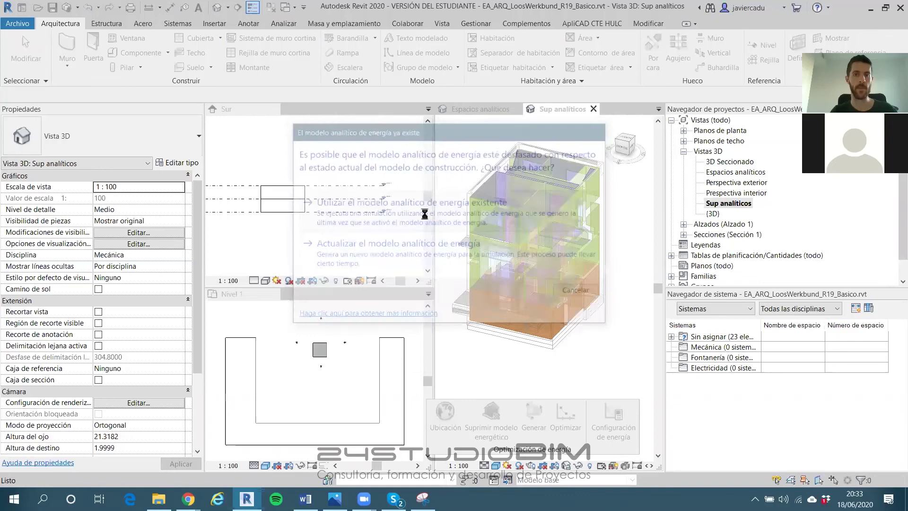
pyautogui.click(520, 299)
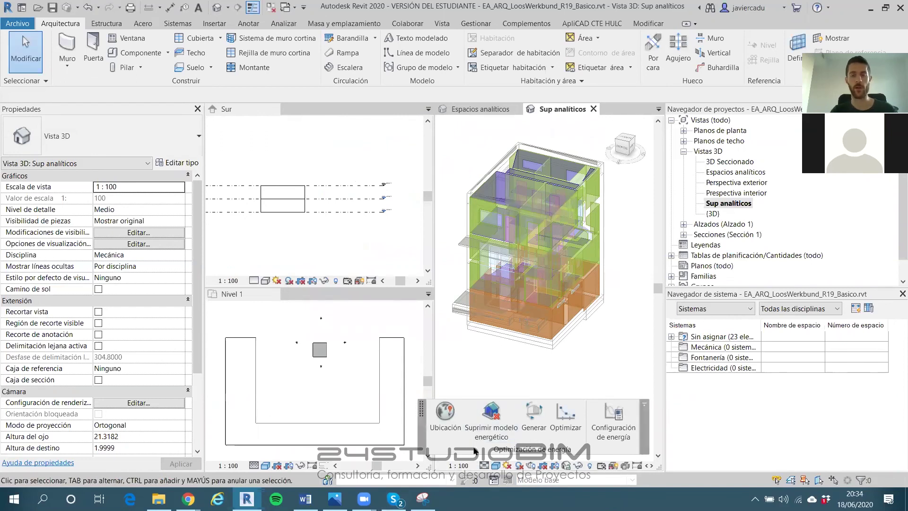
# Switch to Autodesk Insight in the browser and refresh the All Uncategorized models list
pyautogui.moveTo(188, 499)
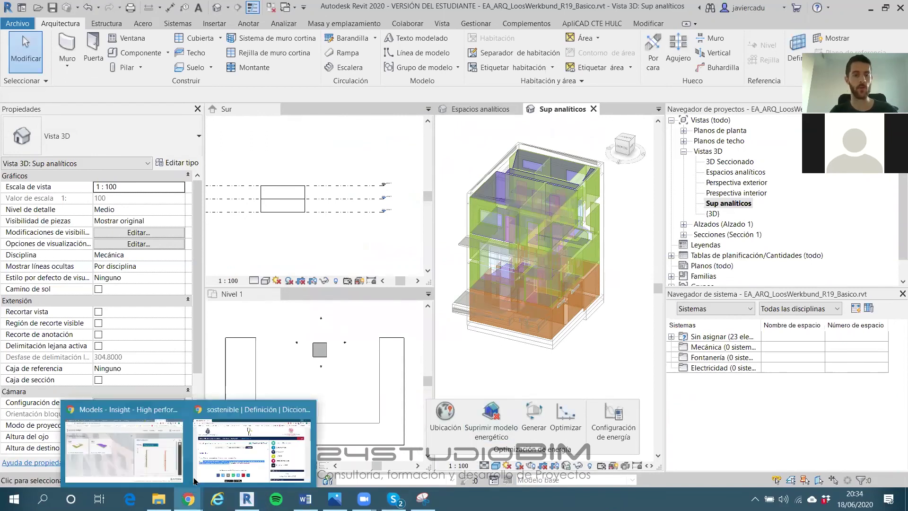
pyautogui.click(126, 446)
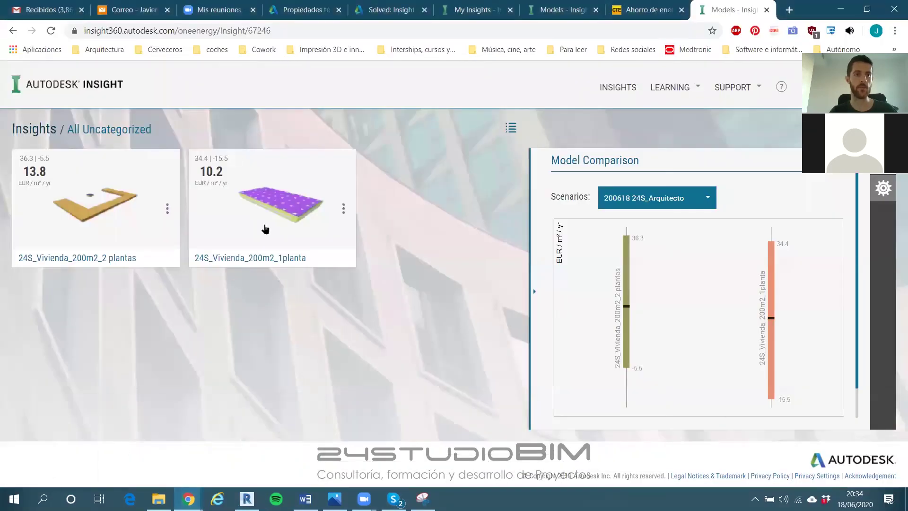
pyautogui.click(48, 33)
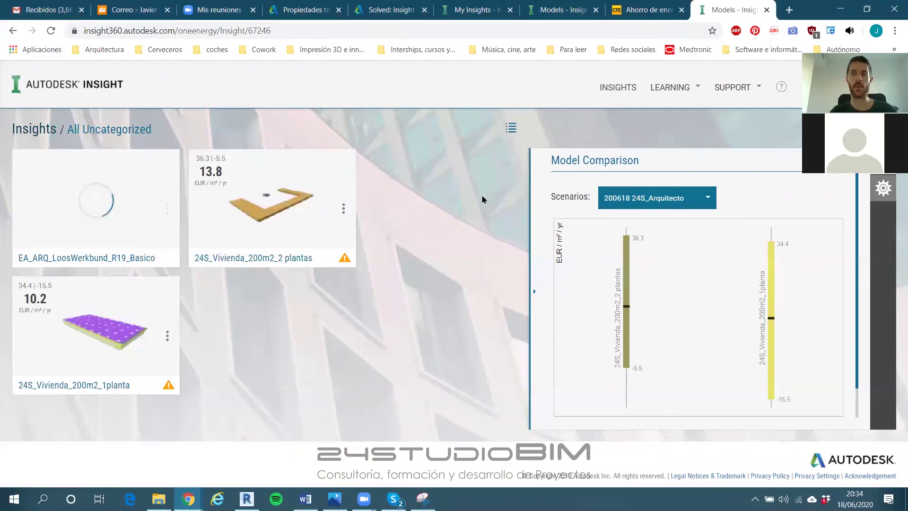
# Open Insight's plug-in installation page and examine the download options down to the Revit 2020 plug-in
pyautogui.click(748, 87)
pyautogui.click(726, 118)
pyautogui.scroll(-2, 577, 294)
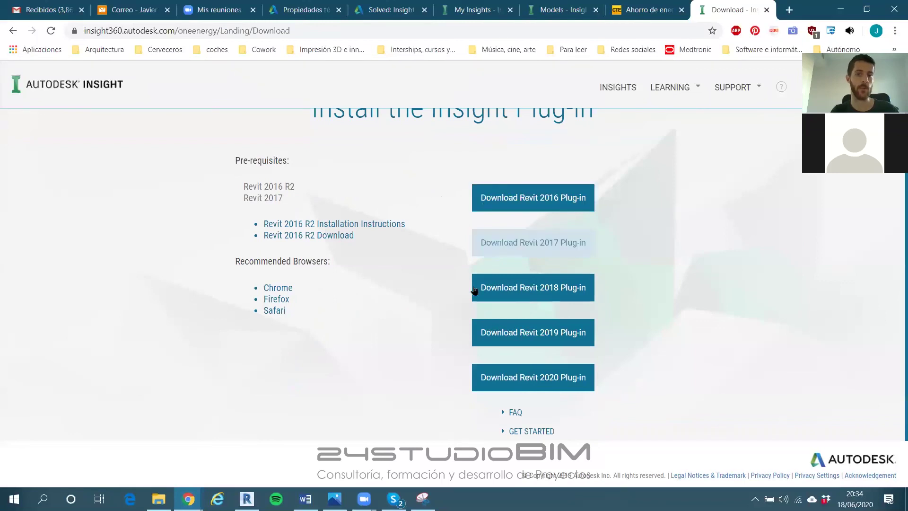
pyautogui.click(498, 381)
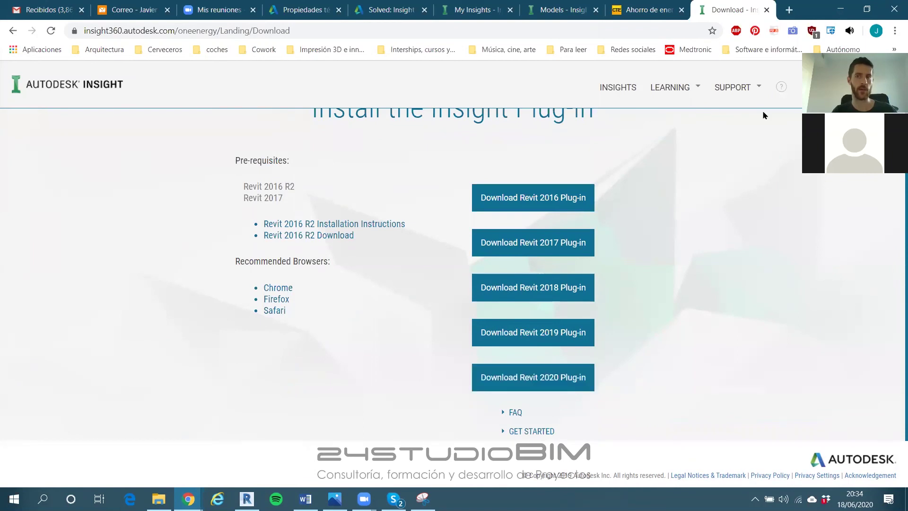
# Switch back to Revit and run a Custom solar analysis on All Roof Exterior Surfaces in the {3D} view
pyautogui.click(839, 12)
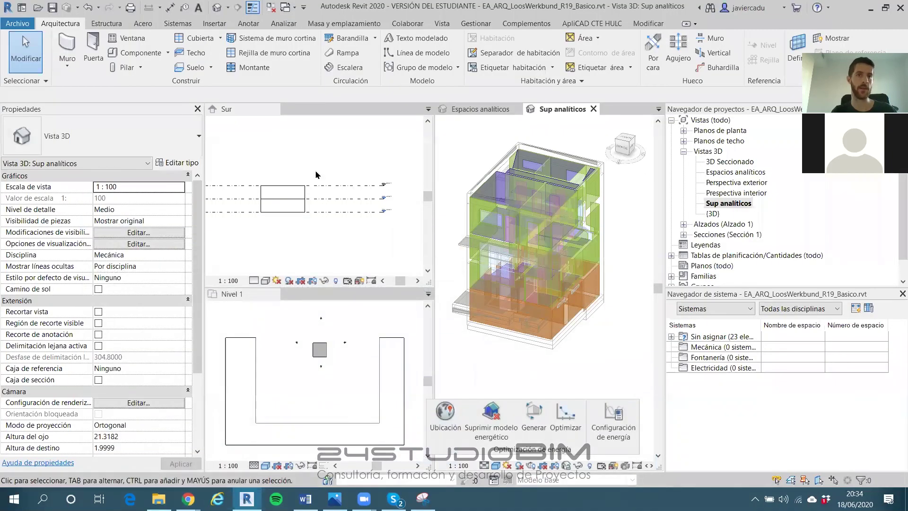
pyautogui.click(713, 214)
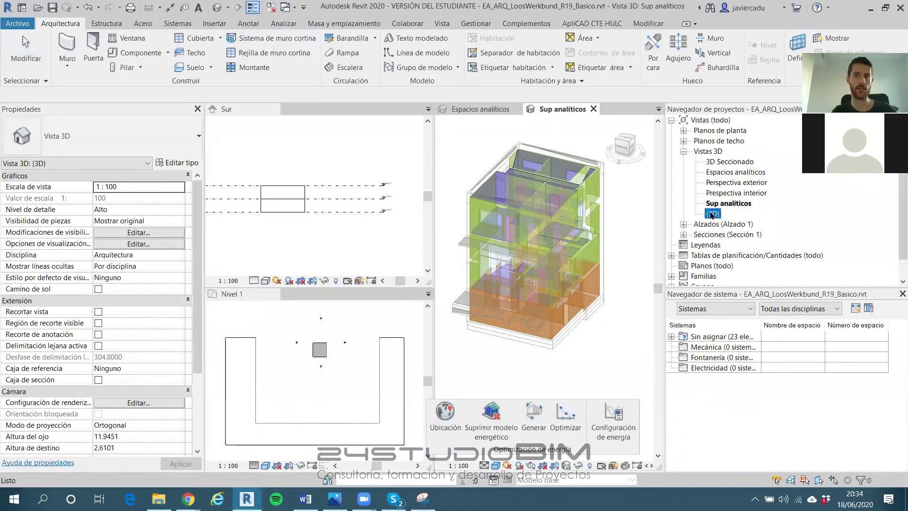
pyautogui.click(284, 23)
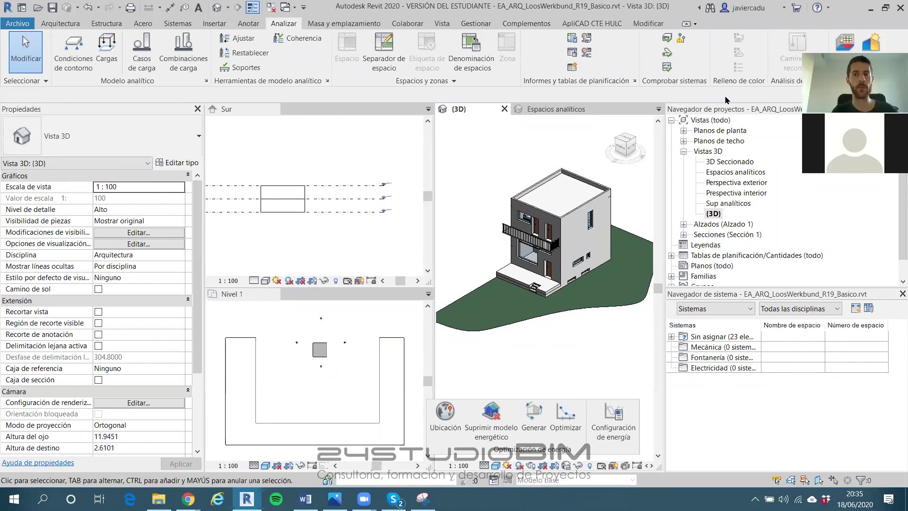
pyautogui.click(874, 49)
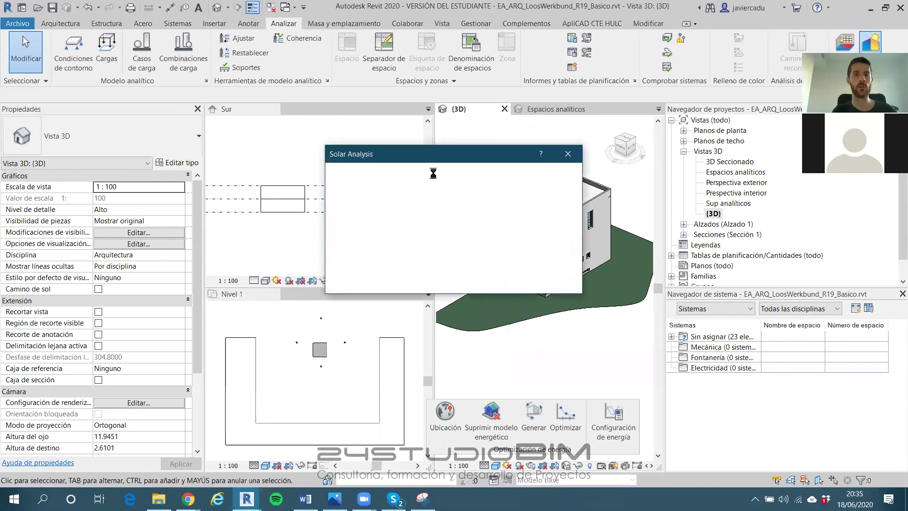
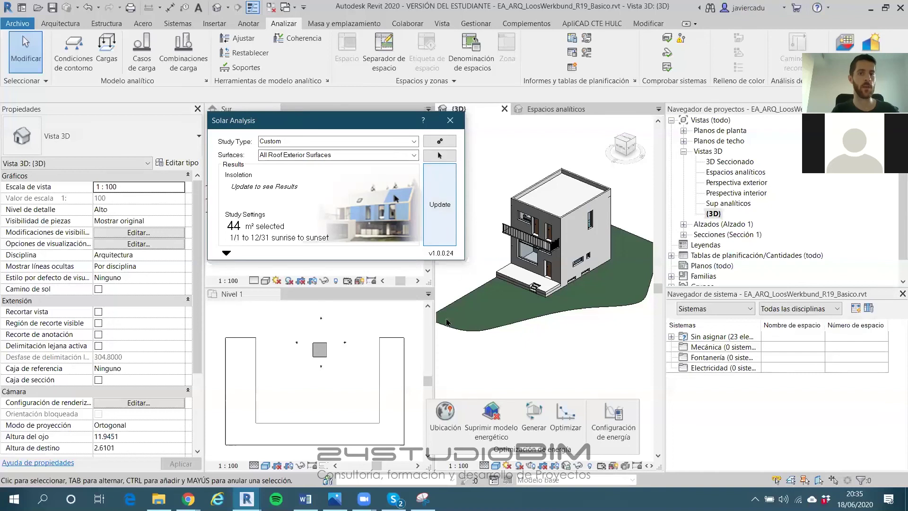
pyautogui.click(440, 205)
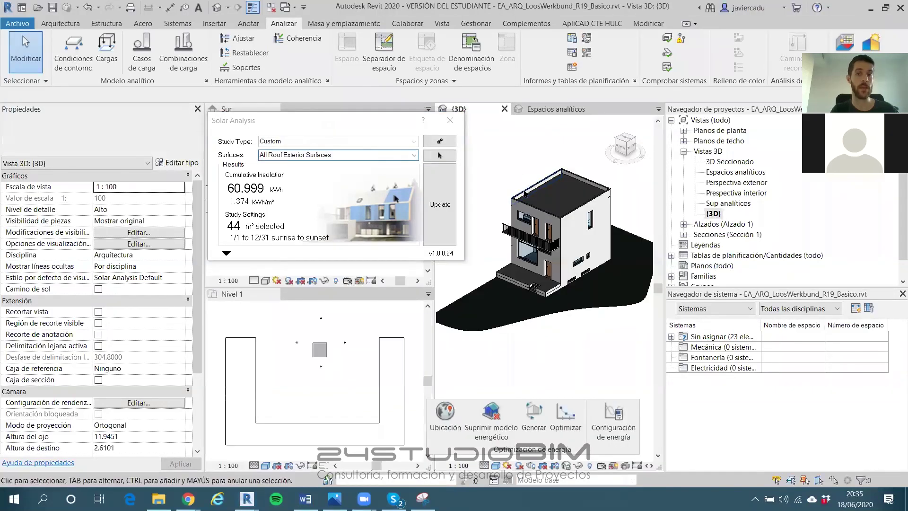
# Examine the roof's cumulative insolation colours and the legend beside the house
pyautogui.scroll(-3, 564, 194)
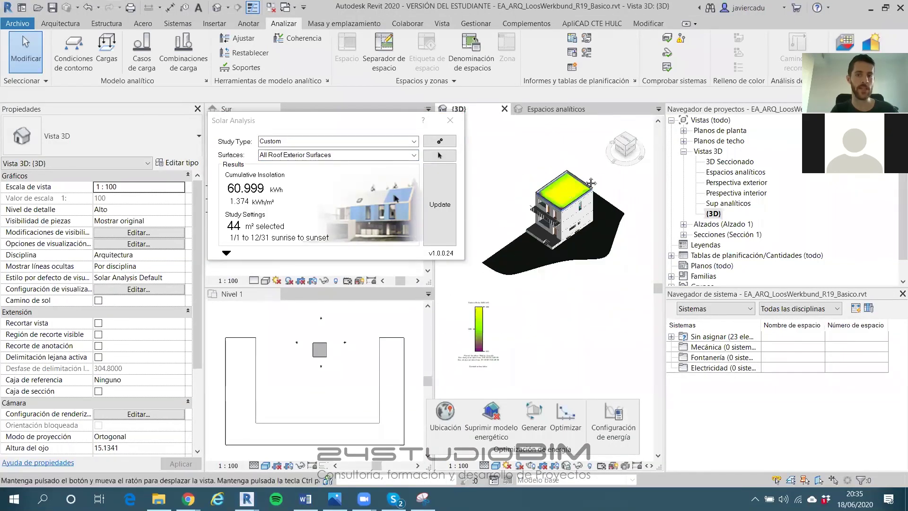
pyautogui.click(522, 195)
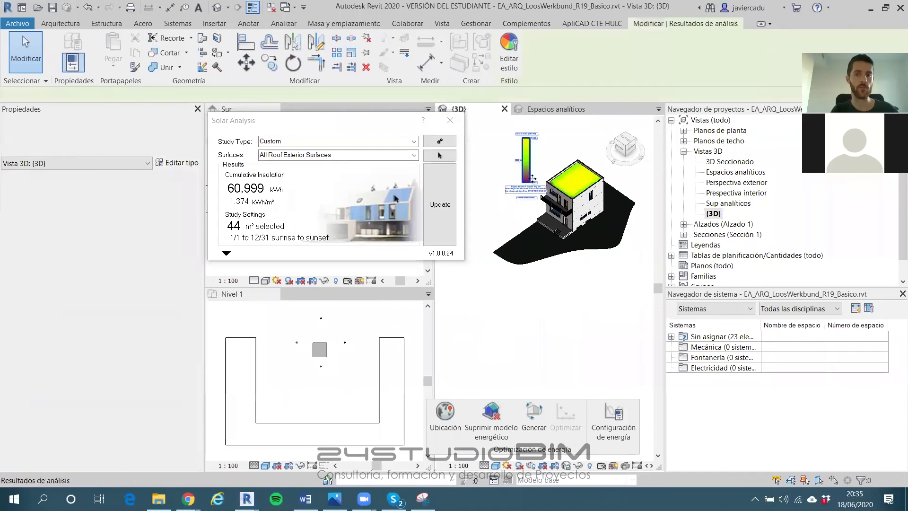
pyautogui.scroll(4, 567, 221)
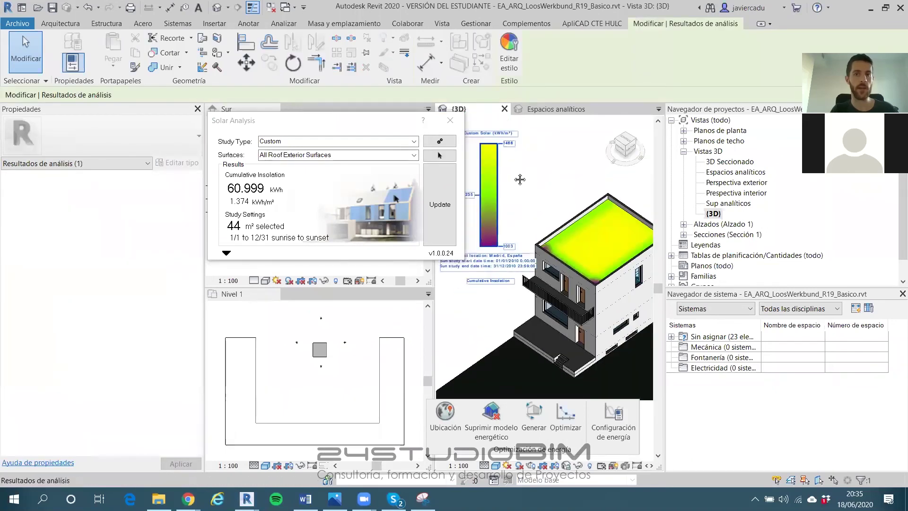
pyautogui.moveTo(498, 158); pyautogui.dragTo(513, 162, button='middle')
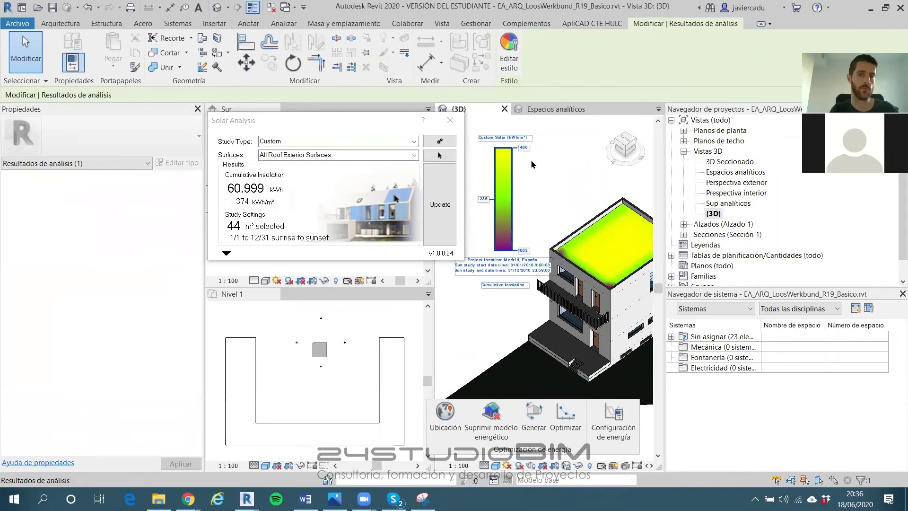
pyautogui.keyDown('shift'); pyautogui.moveTo(534, 186); pyautogui.dragTo(525, 142, button='middle'); pyautogui.keyUp('shift')
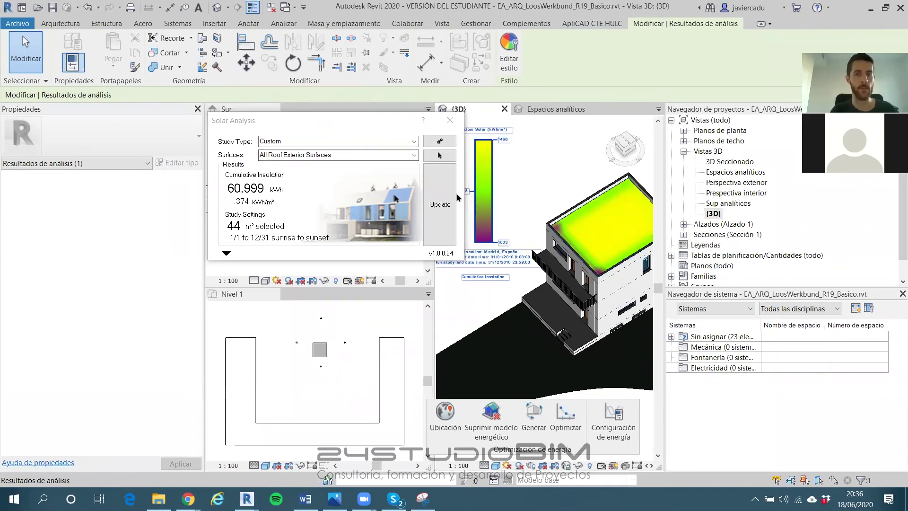
# Set the Solar Analysis surfaces to <user selection> and dismiss the face selection instructions
pyautogui.click(413, 156)
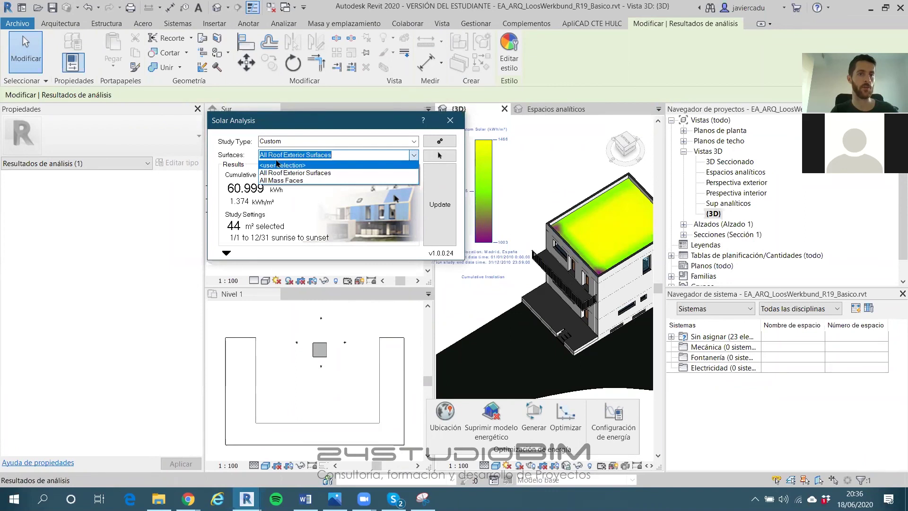
pyautogui.click(287, 166)
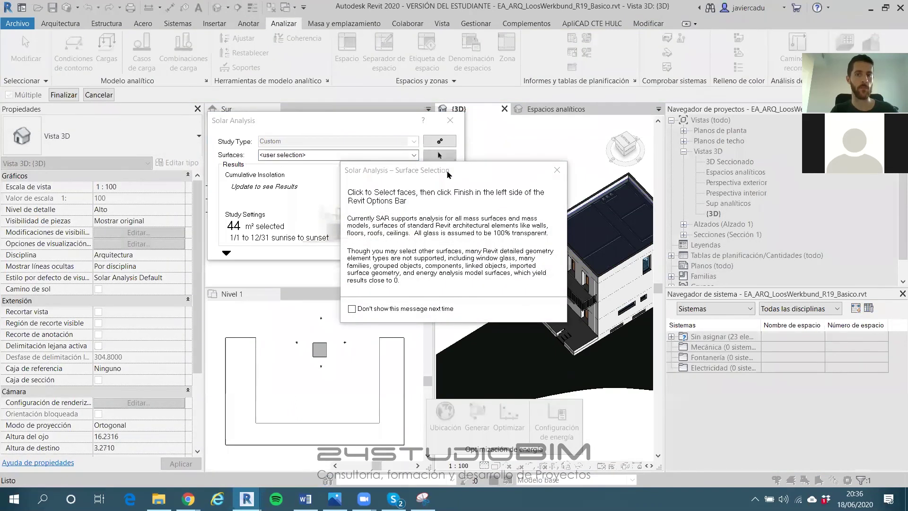
pyautogui.click(557, 171)
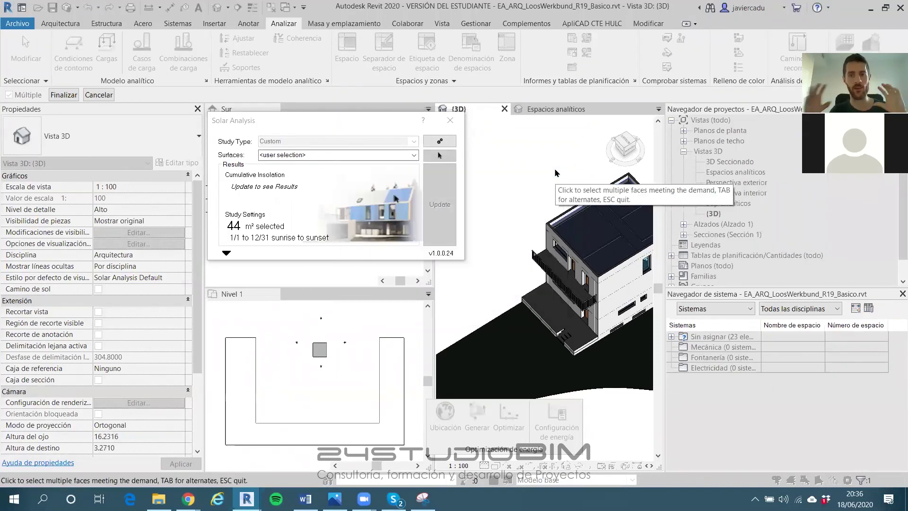
pyautogui.scroll(-3, 556, 172)
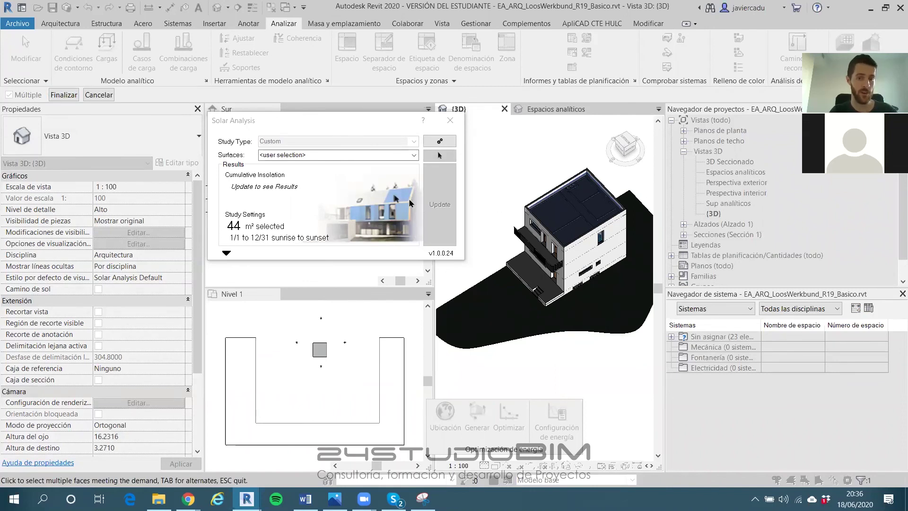
pyautogui.click(436, 196)
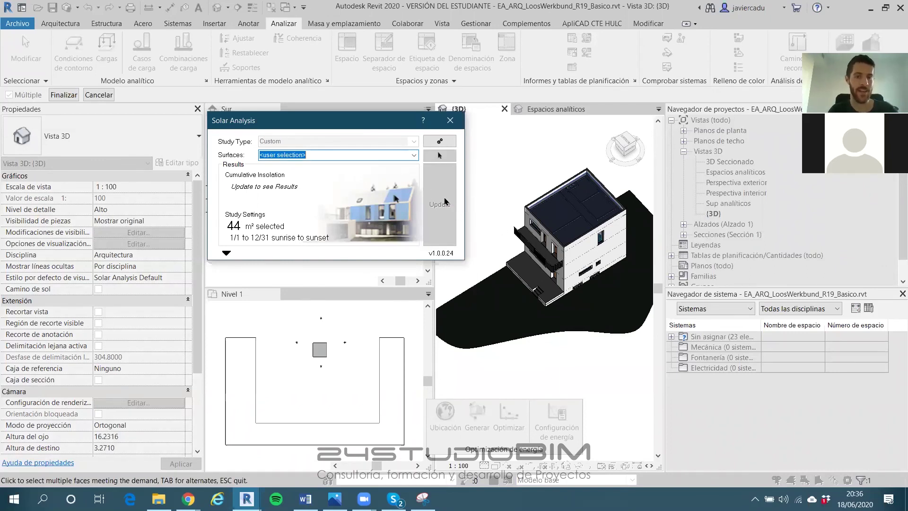
# Pick the wall faces of the house's balcony façade for the solar analysis
pyautogui.scroll(2, 486, 216)
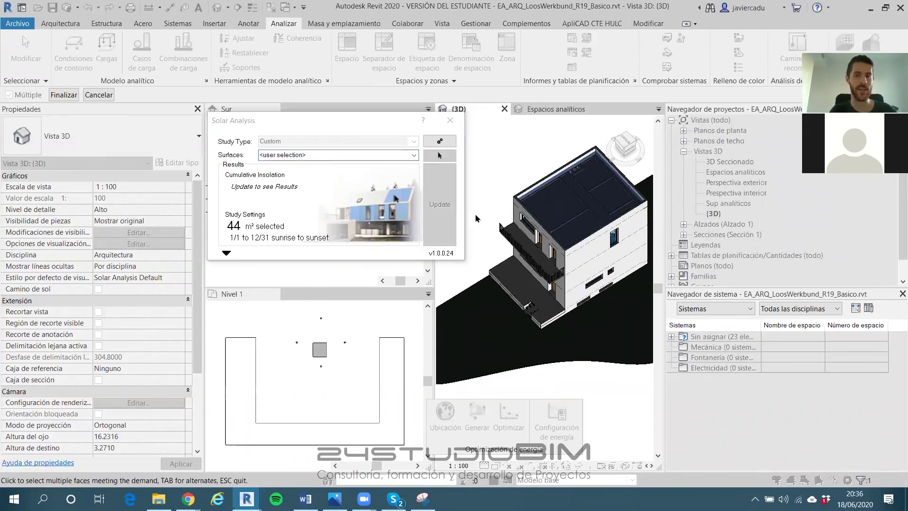
pyautogui.keyDown('shift'); pyautogui.moveTo(606, 234); pyautogui.dragTo(597, 201, button='middle'); pyautogui.keyUp('shift')
pyautogui.moveTo(501, 312); pyautogui.dragTo(494, 232, button='middle')
pyautogui.scroll(4, 493, 234)
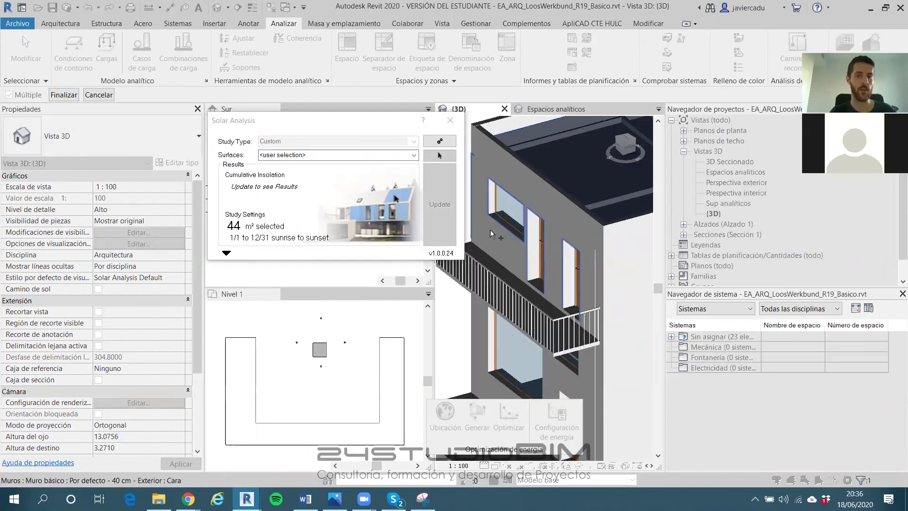
pyautogui.click(492, 239)
pyautogui.click(490, 159)
# Add the adjoining side façade's upper, lower and far-edge wall faces to the solar analysis selection
pyautogui.moveTo(640, 253); pyautogui.dragTo(598, 236, button='middle')
pyautogui.scroll(-2, 585, 219)
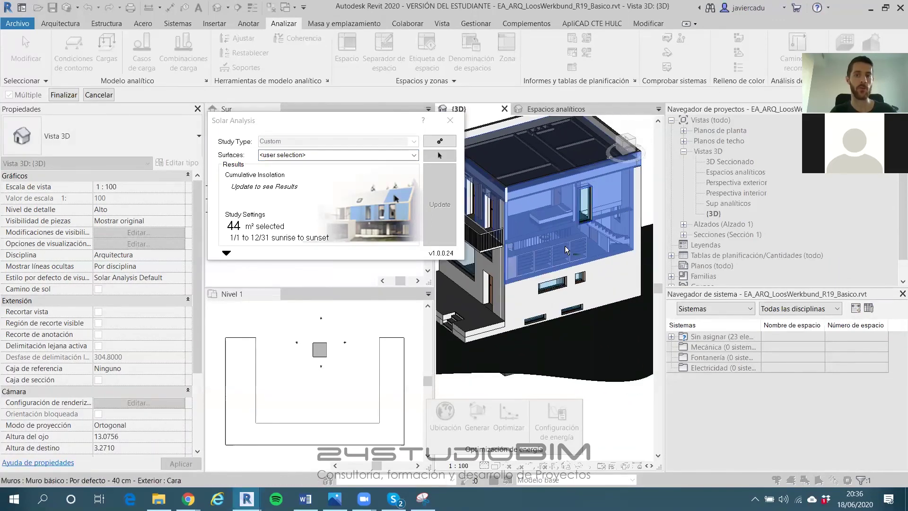
pyautogui.scroll(4, 598, 187)
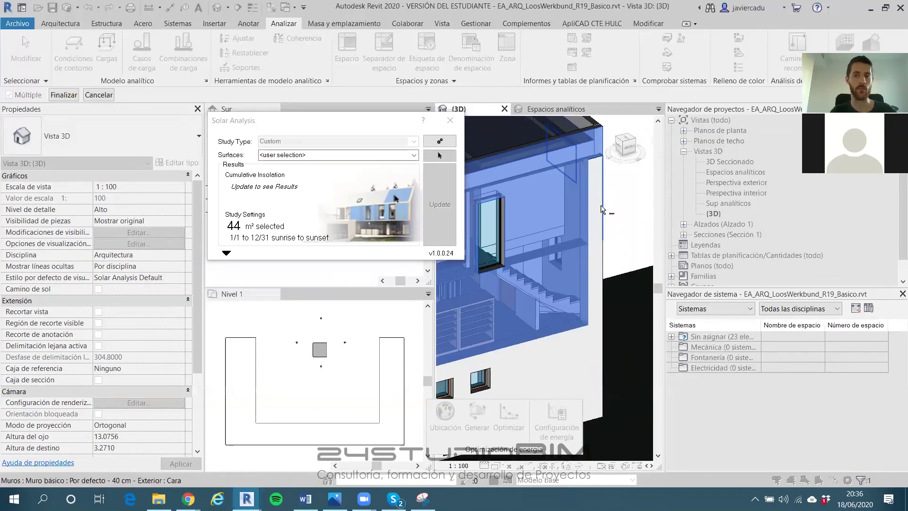
pyautogui.keyDown('ctrl'); pyautogui.click(598, 210); pyautogui.keyUp('ctrl')
pyautogui.moveTo(595, 275); pyautogui.dragTo(593, 188, button='middle')
pyautogui.click(594, 277)
pyautogui.click(564, 283)
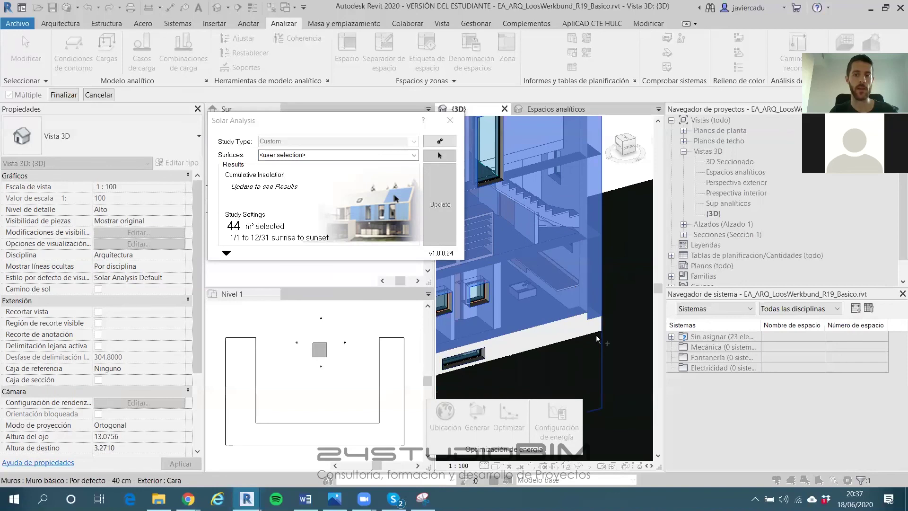
# Add the narrow façade corner strip and the side faces of the entrance terrace to the solar analysis selection
pyautogui.scroll(-4, 570, 288)
pyautogui.scroll(5, 573, 292)
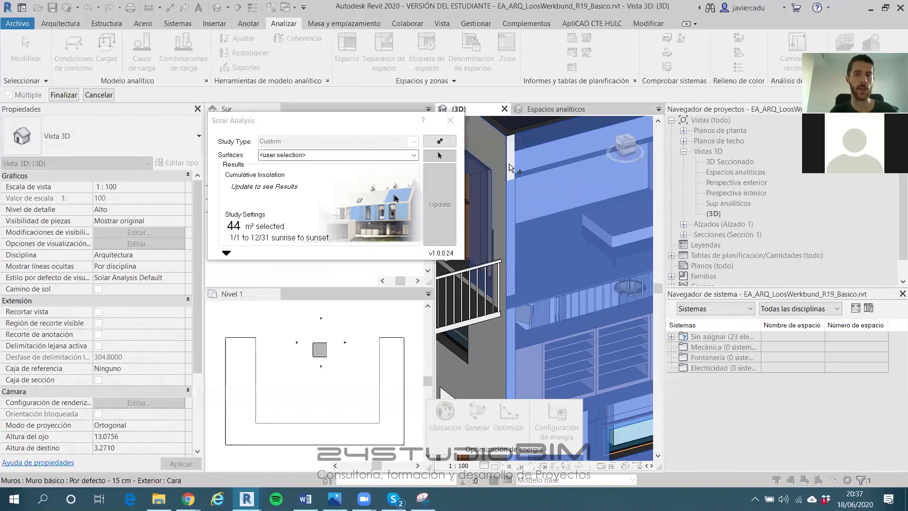
pyautogui.keyDown('shift'); pyautogui.moveTo(512, 163); pyautogui.dragTo(584, 283, button='middle'); pyautogui.keyUp('shift')
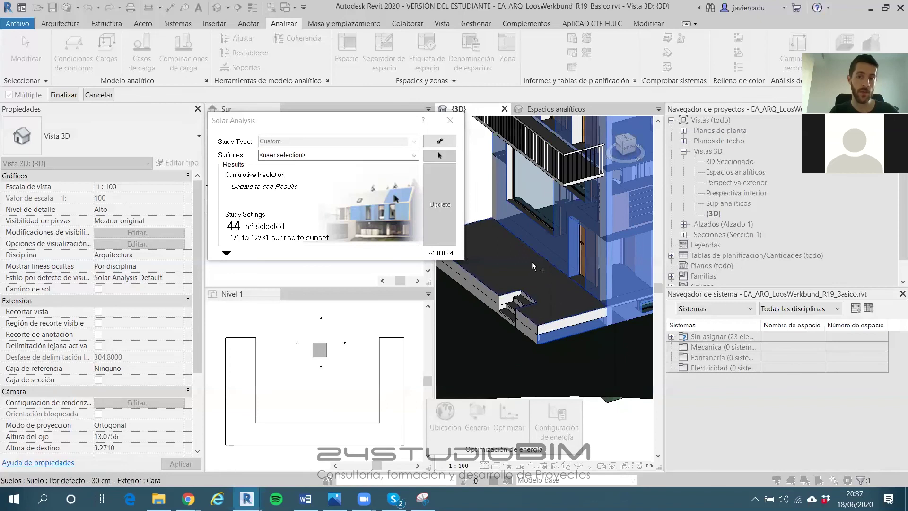
pyautogui.scroll(-1, 533, 267)
pyautogui.moveTo(533, 266); pyautogui.dragTo(541, 290, button='middle')
pyautogui.scroll(-2, 544, 252)
pyautogui.scroll(4, 574, 305)
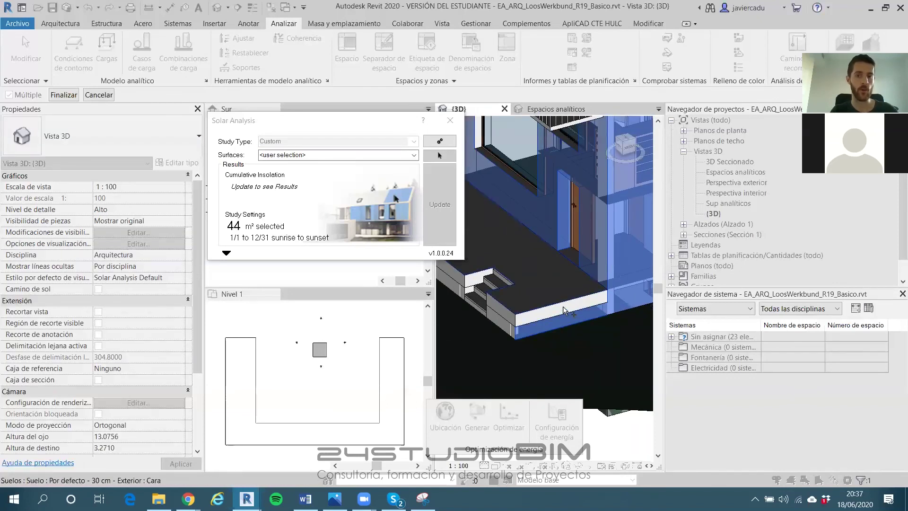
pyautogui.scroll(2, 565, 308)
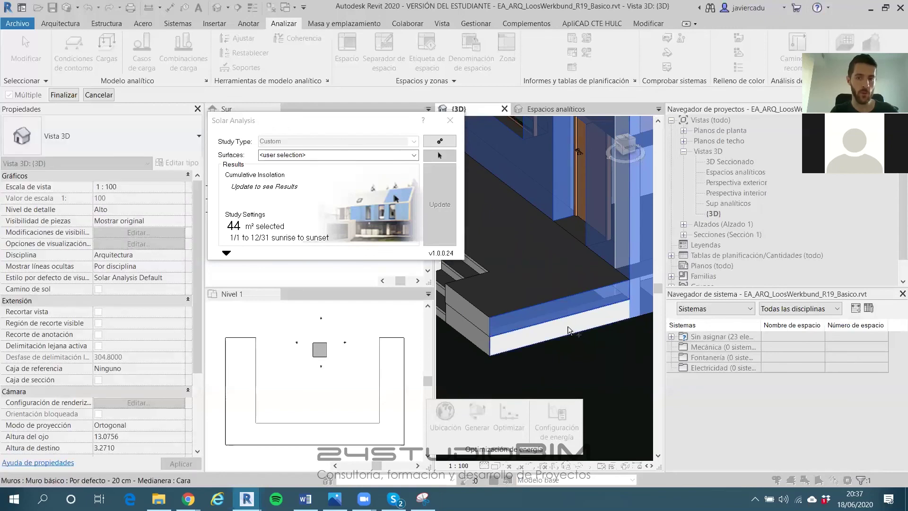
pyautogui.scroll(-5, 558, 279)
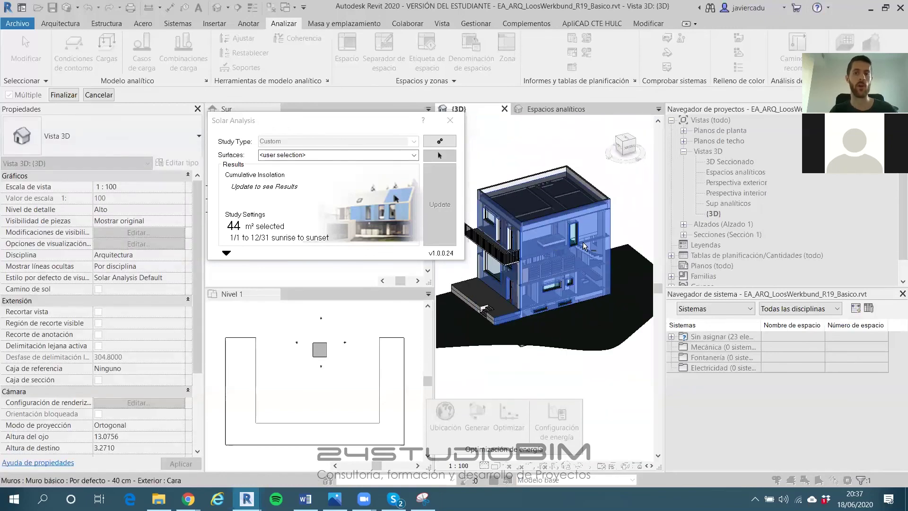
# Finish the face selection and update the Custom solar study for the selected roof and façade surfaces
pyautogui.scroll(4, 545, 187)
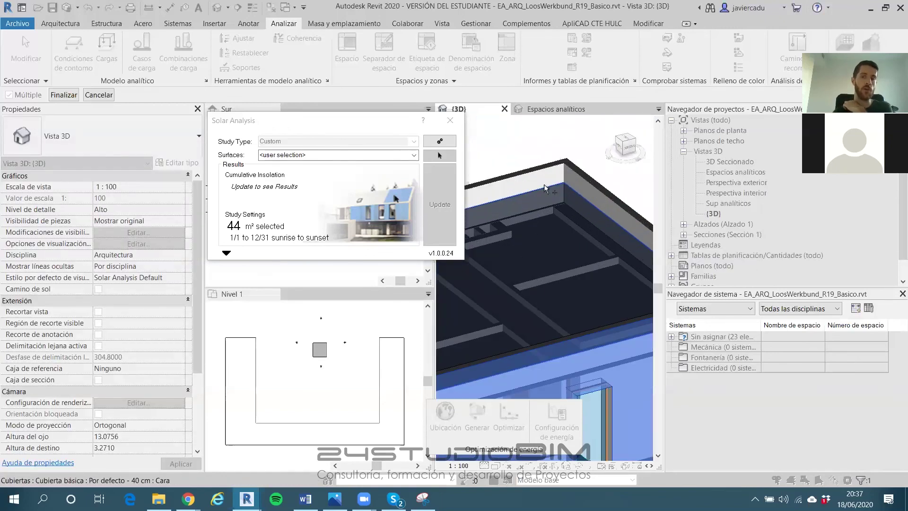
pyautogui.scroll(2, 544, 184)
pyautogui.scroll(-6, 588, 171)
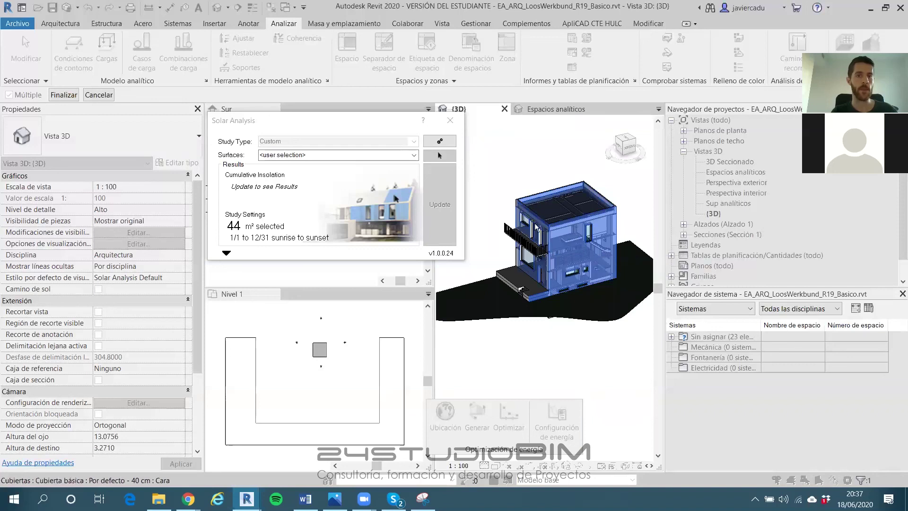
pyautogui.click(440, 199)
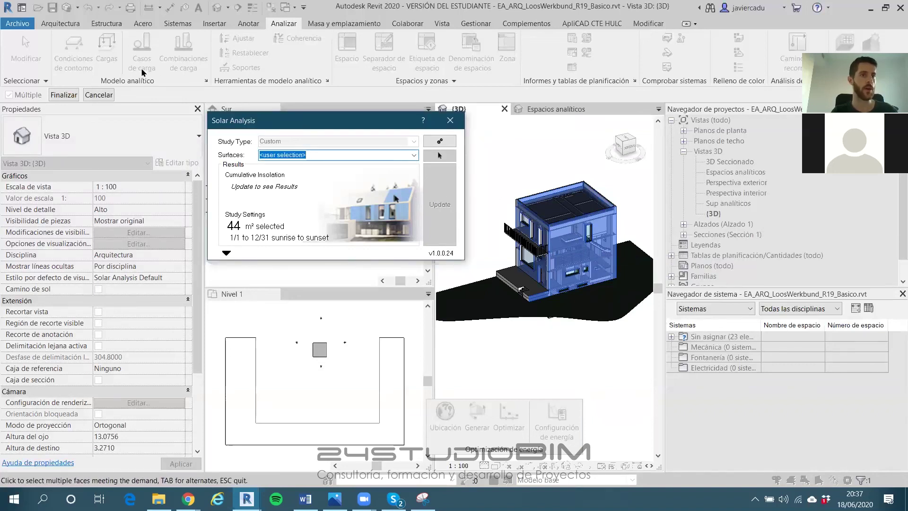
pyautogui.click(63, 96)
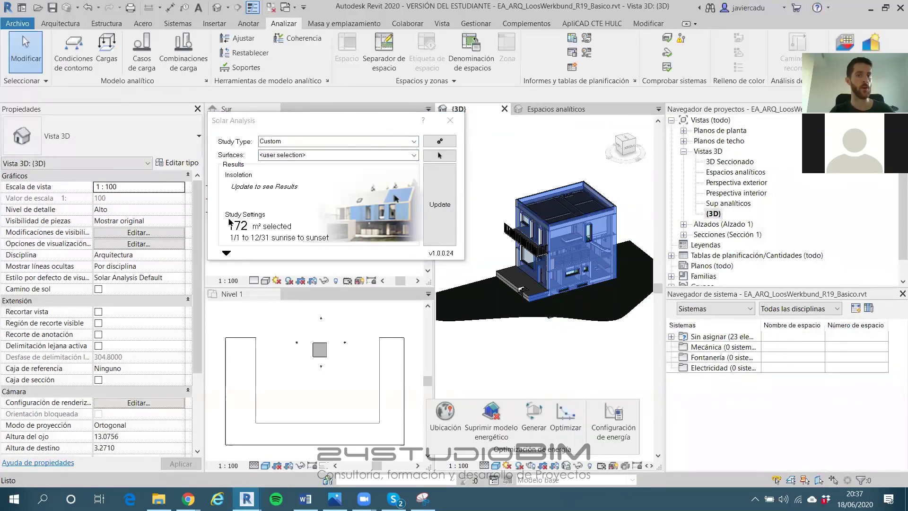
pyautogui.click(441, 202)
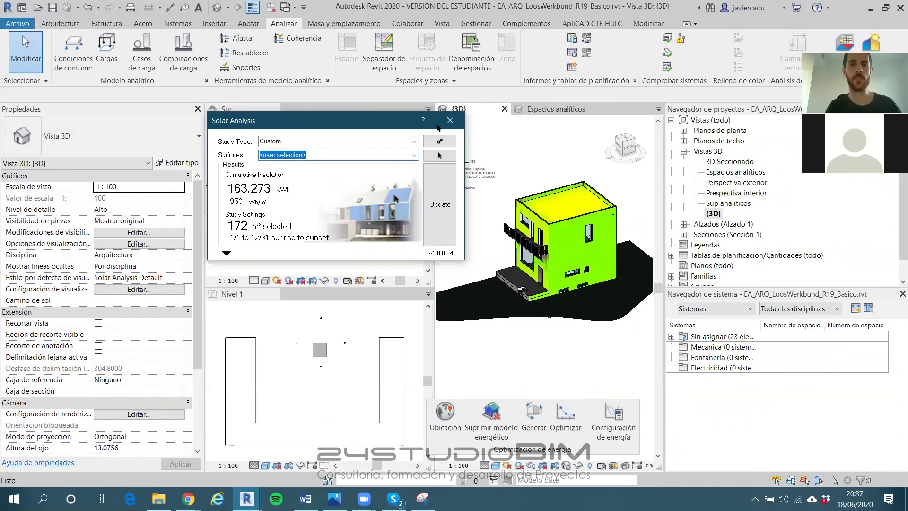
# Examine the cumulative insolation colour scale and the colours mapped onto the house's roof and façades
pyautogui.moveTo(466, 164); pyautogui.dragTo(480, 282)
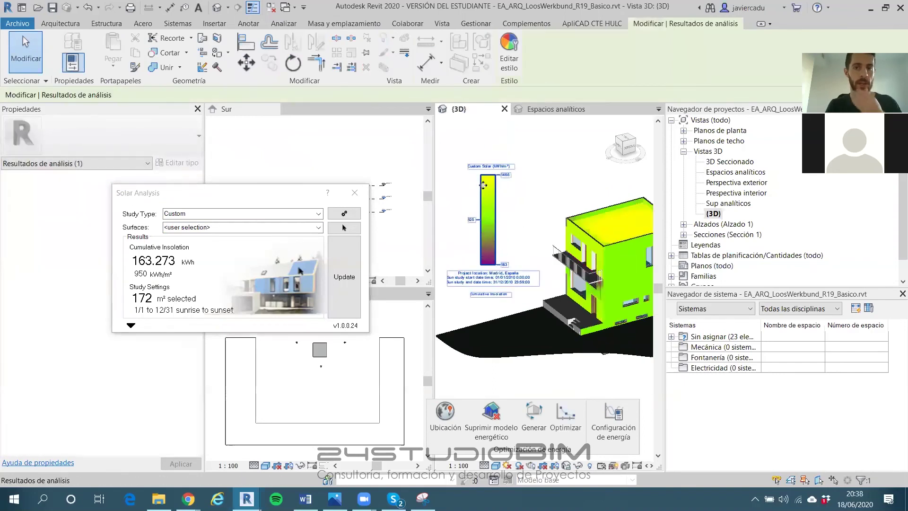
pyautogui.scroll(3, 483, 185)
pyautogui.scroll(-5, 494, 184)
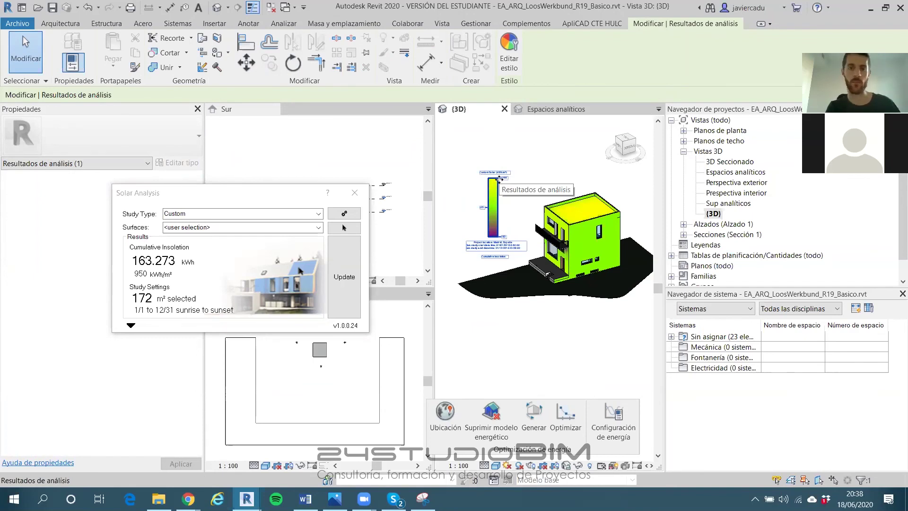
pyautogui.scroll(4, 501, 176)
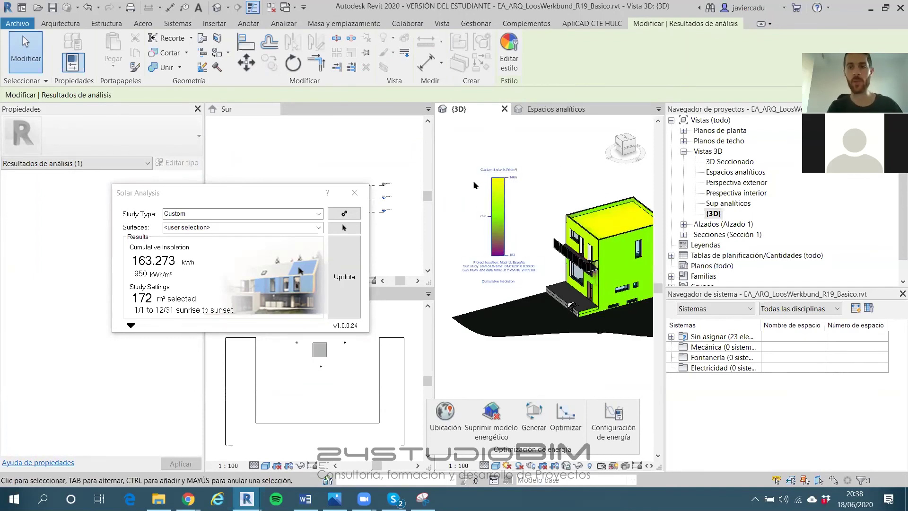
pyautogui.scroll(-4, 498, 163)
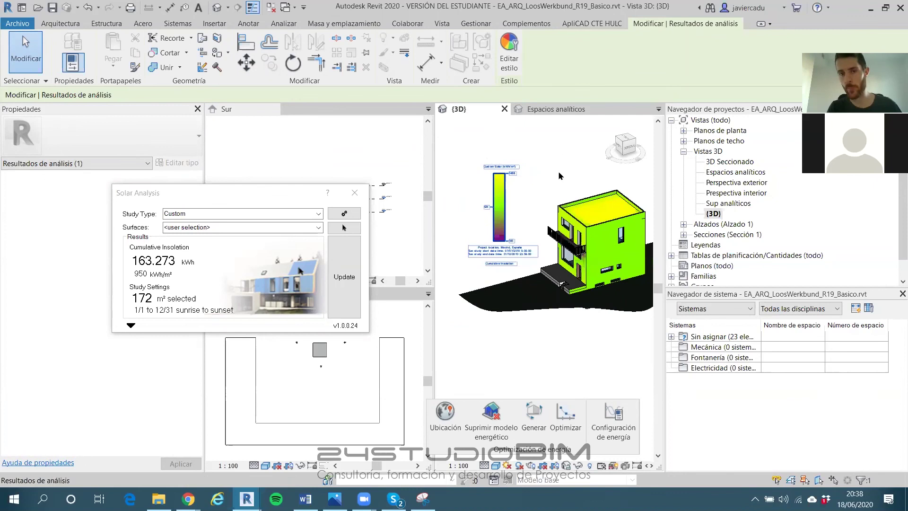
pyautogui.keyDown('shift'); pyautogui.moveTo(539, 186); pyautogui.dragTo(536, 177, button='middle'); pyautogui.keyUp('shift')
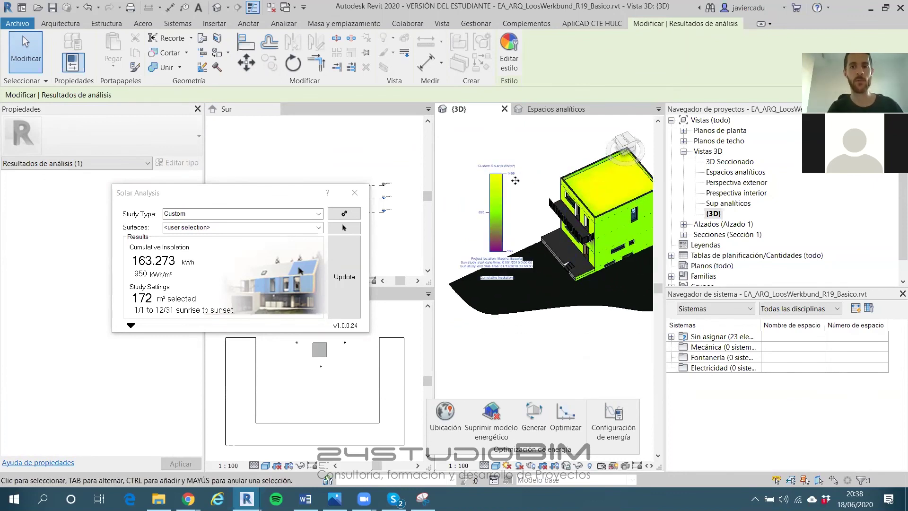
pyautogui.keyDown('shift'); pyautogui.moveTo(515, 180); pyautogui.dragTo(528, 229, button='middle'); pyautogui.keyUp('shift')
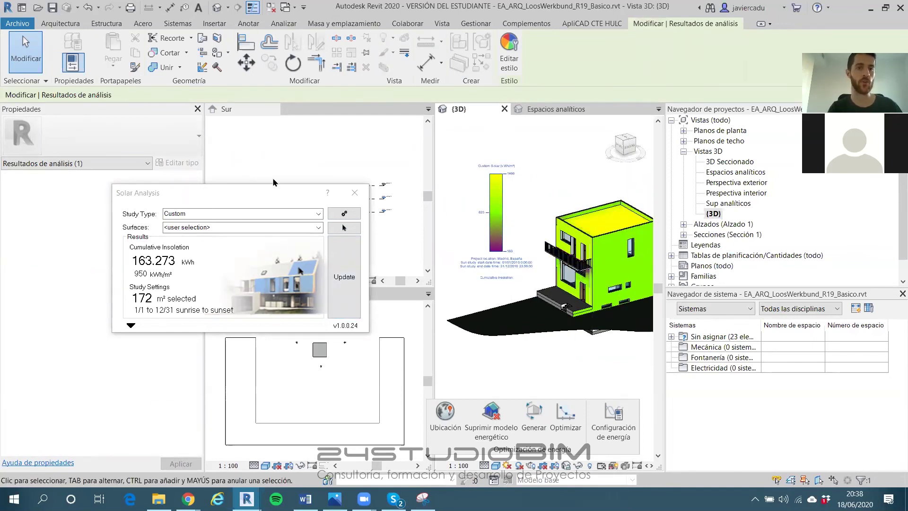
# Review the Analysis Period options in the solar Study Settings, keep <use sun settings>, and close the Solar Analysis dialog
pyautogui.moveTo(273, 182); pyautogui.dragTo(357, 91)
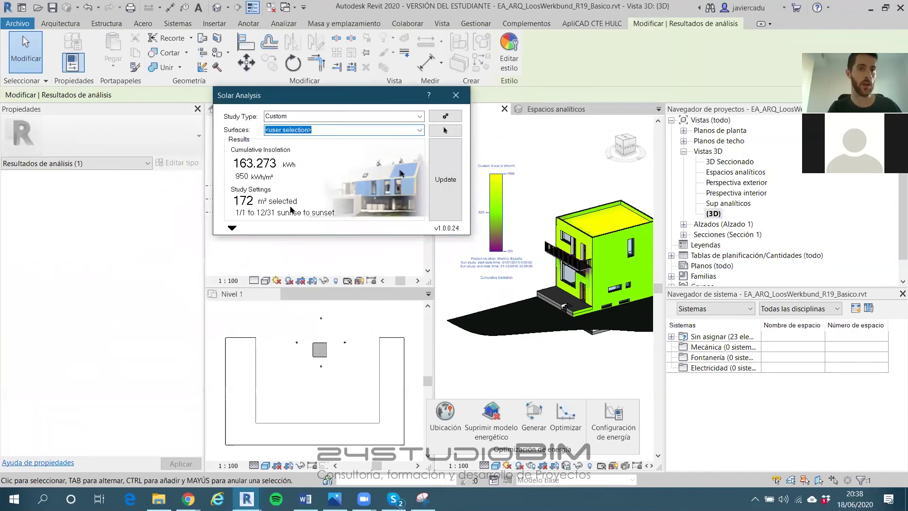
pyautogui.click(445, 117)
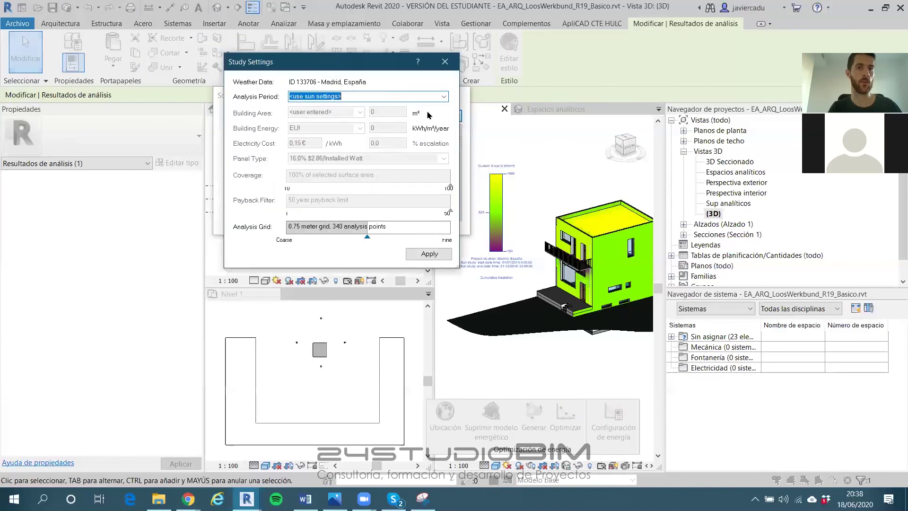
pyautogui.click(445, 97)
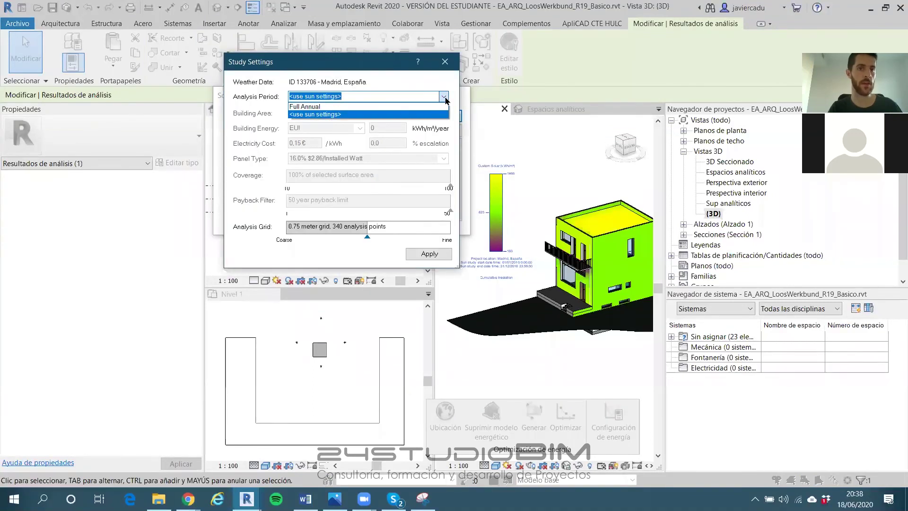
pyautogui.click(445, 97)
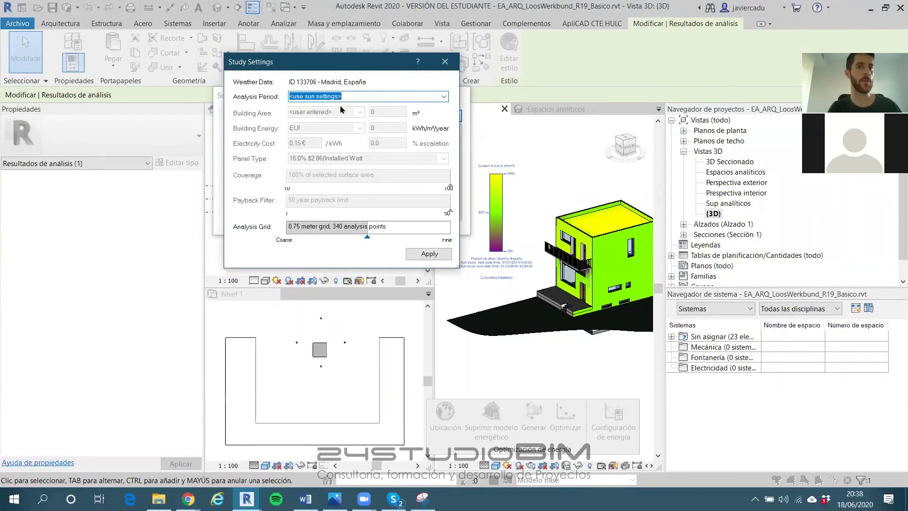
pyautogui.click(428, 254)
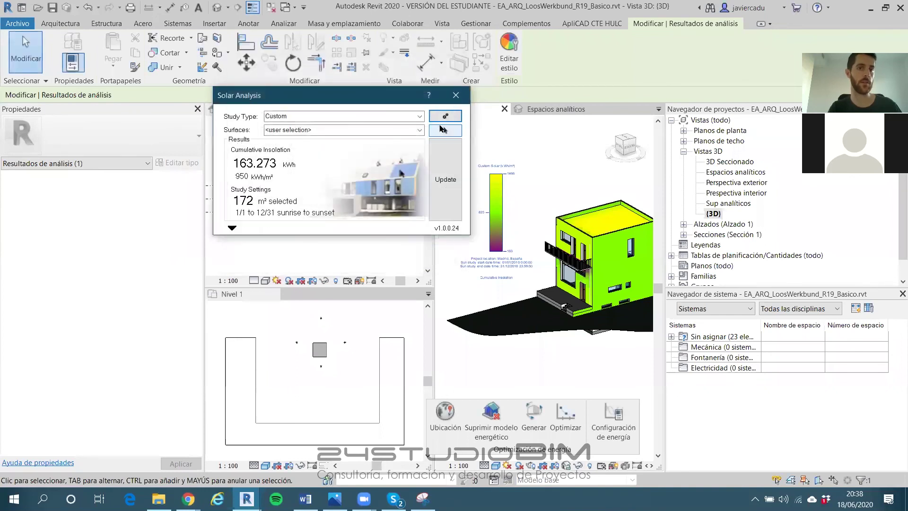
pyautogui.click(454, 96)
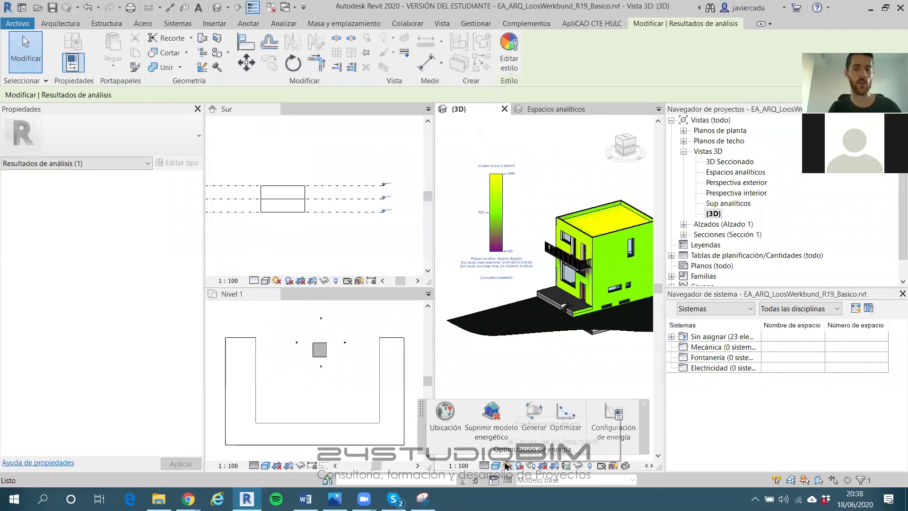
# Set the 3D view's sun configuration to the multi-day preset Estudio solar de verano
pyautogui.click(502, 416)
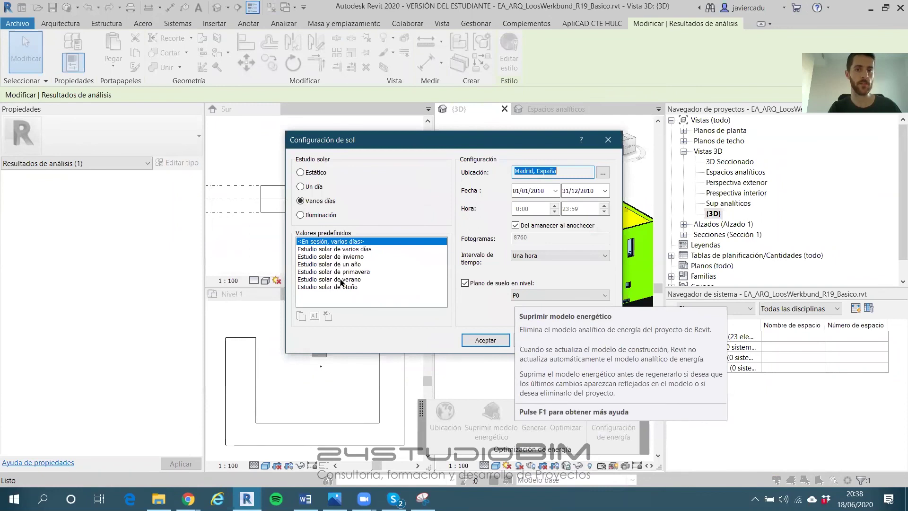
pyautogui.click(342, 280)
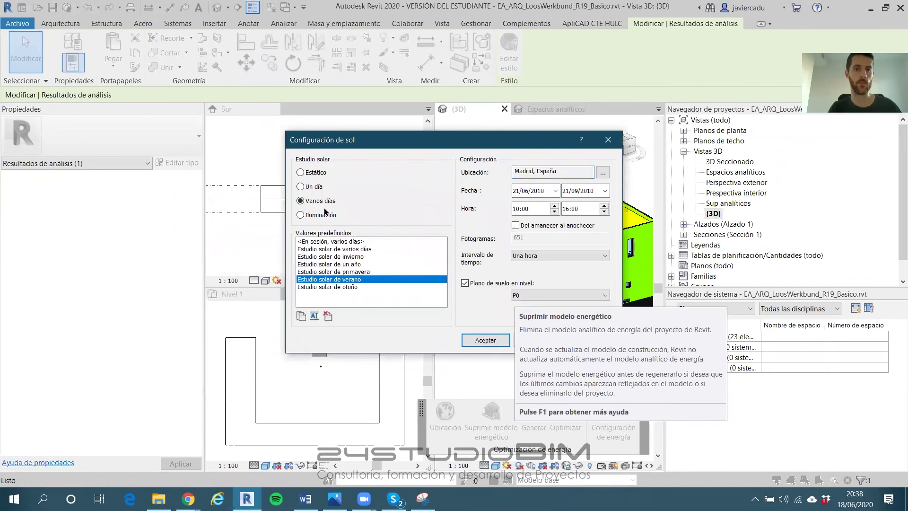
pyautogui.click(486, 340)
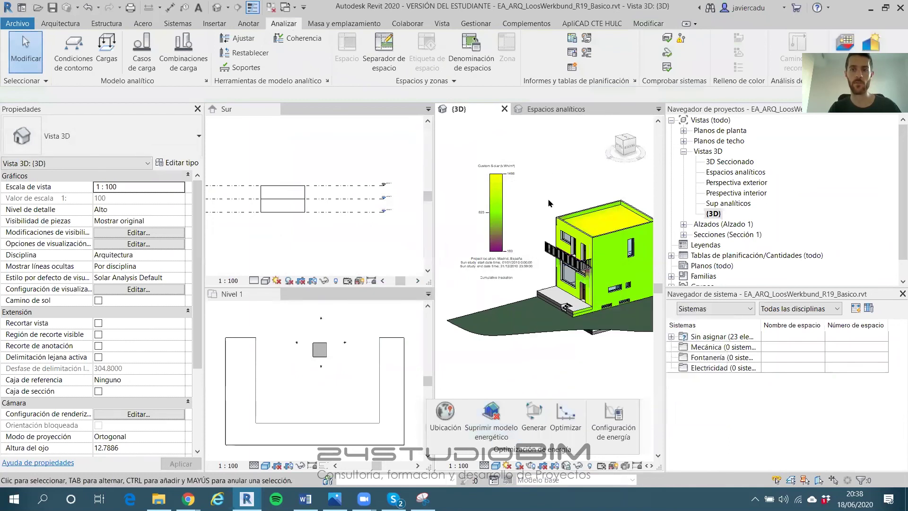
# Reopen Solar Analysis, update the results for the summer period, and close the dialog
pyautogui.moveTo(555, 192); pyautogui.dragTo(547, 179, button='middle')
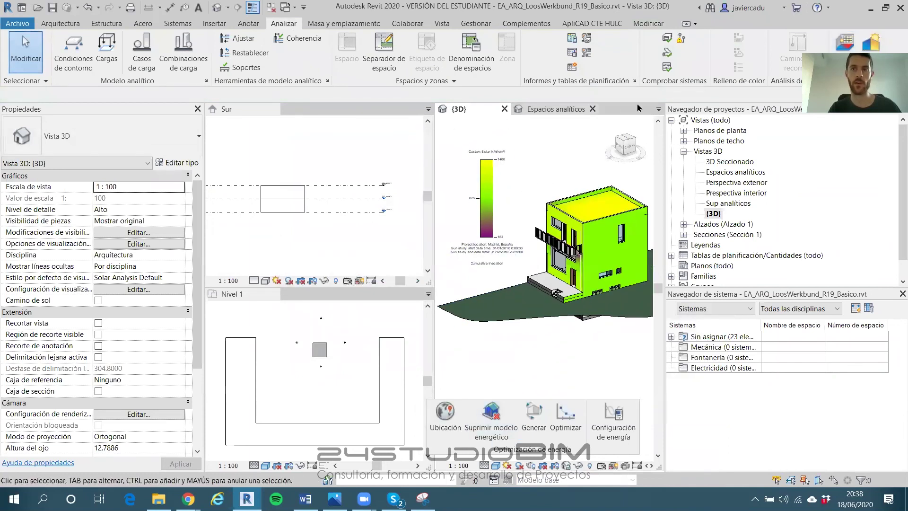
pyautogui.click(871, 42)
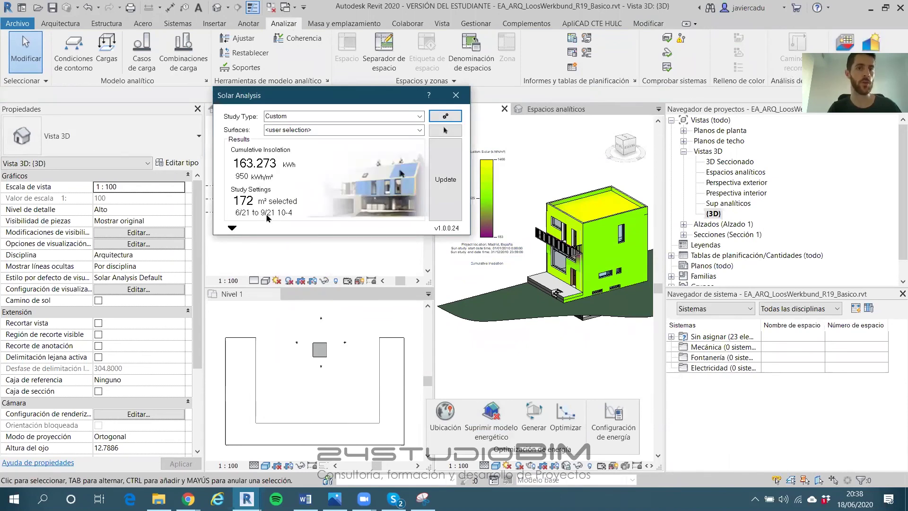
pyautogui.click(449, 177)
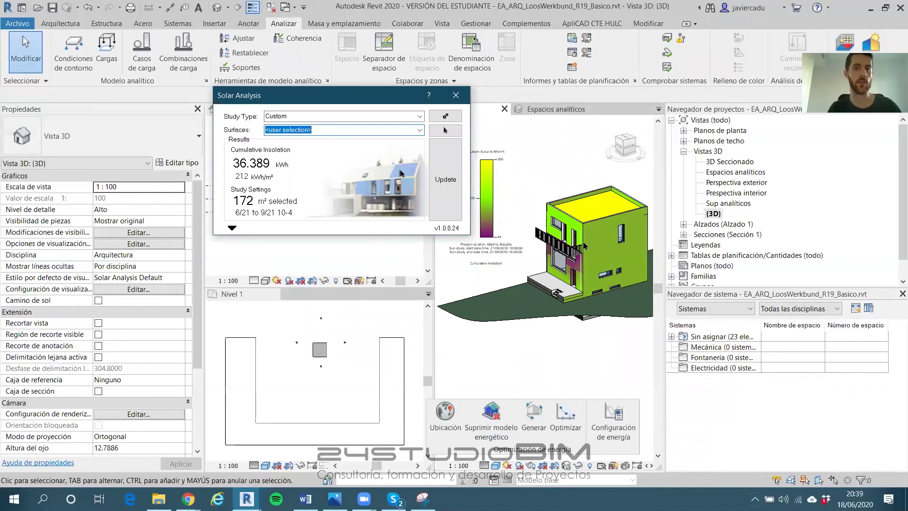
pyautogui.click(458, 98)
# Move the analysis results legend off the house to clear space beside the terrain
pyautogui.scroll(-1, 543, 168)
pyautogui.keyDown('shift'); pyautogui.moveTo(537, 178); pyautogui.dragTo(553, 199, button='middle'); pyautogui.keyUp('shift')
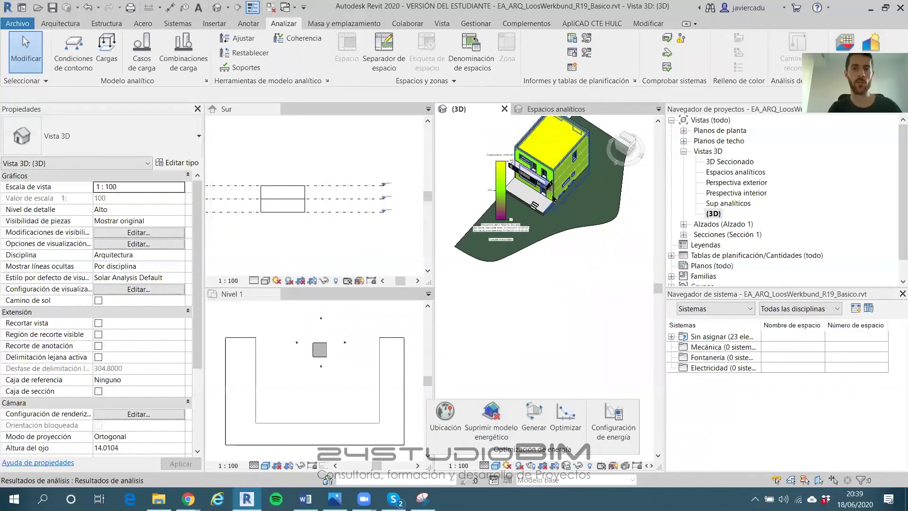
pyautogui.scroll(-5, 553, 198)
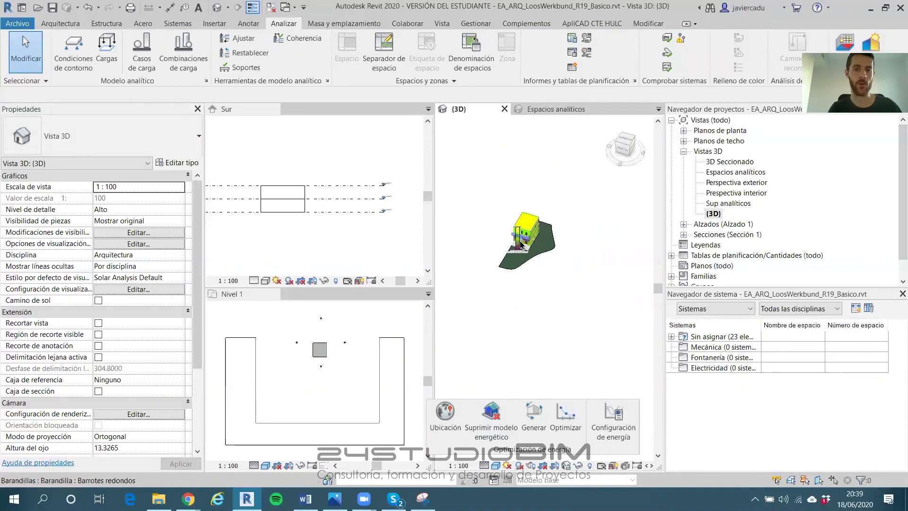
pyautogui.click(520, 244)
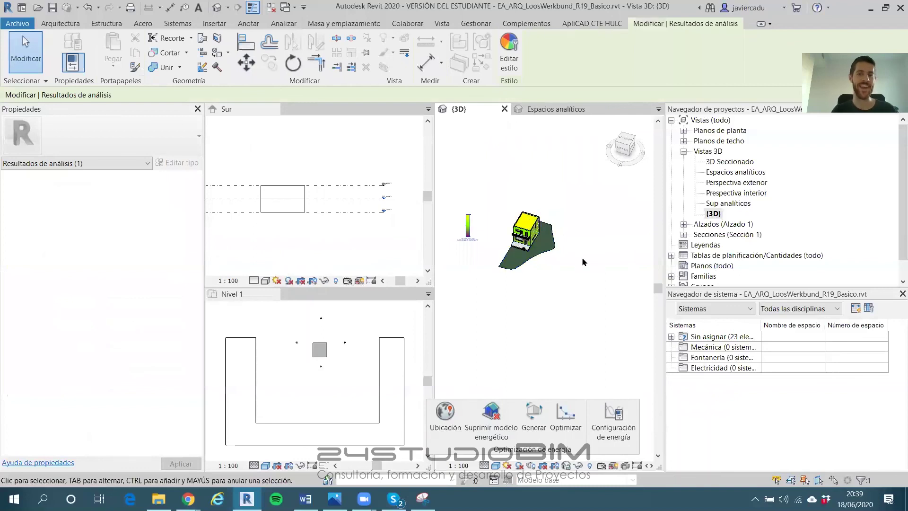
pyautogui.keyDown('shift'); pyautogui.moveTo(579, 257); pyautogui.dragTo(557, 241, button='middle'); pyautogui.keyUp('shift')
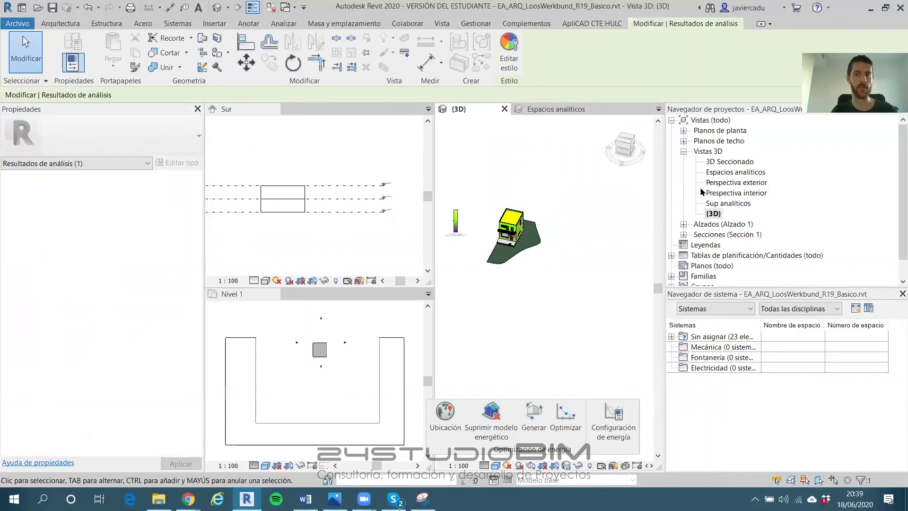
pyautogui.keyDown('shift'); pyautogui.moveTo(554, 199); pyautogui.dragTo(492, 179, button='middle'); pyautogui.keyUp('shift')
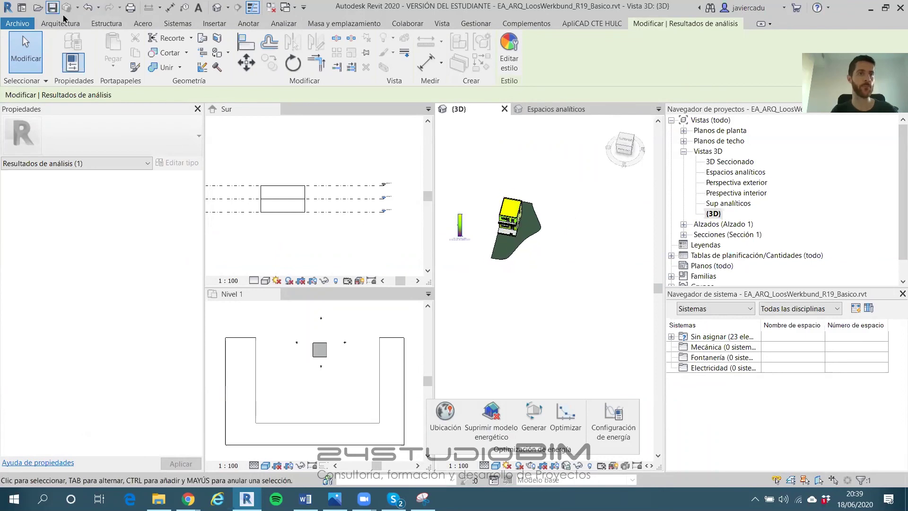
# Start a new in-place mass named Torre
pyautogui.click(344, 23)
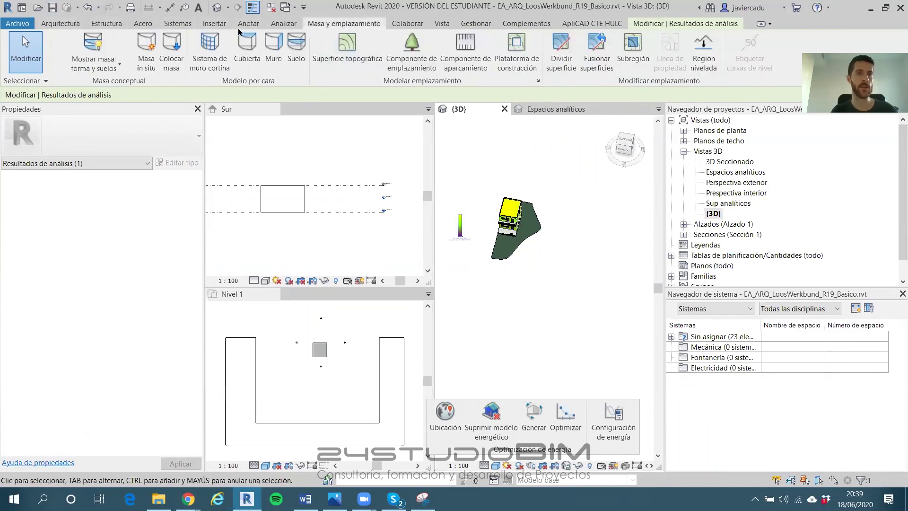
pyautogui.click(146, 48)
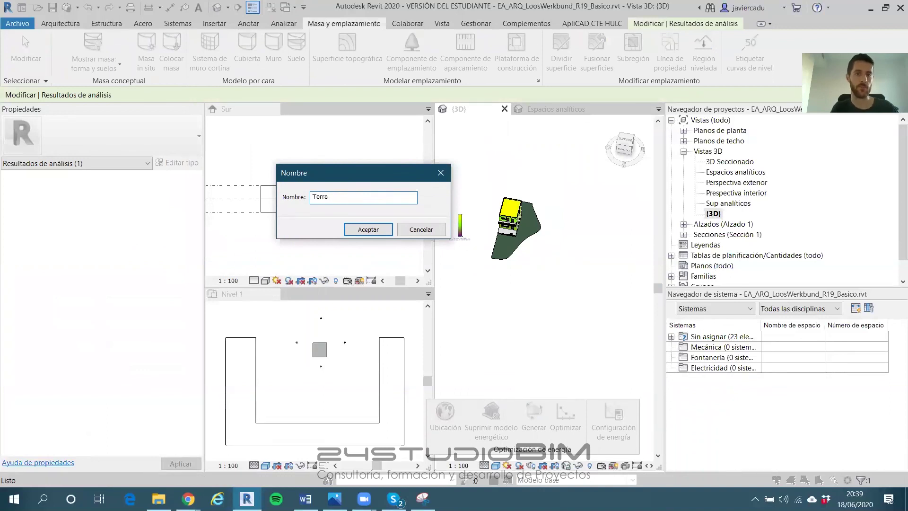
pyautogui.press('Return')
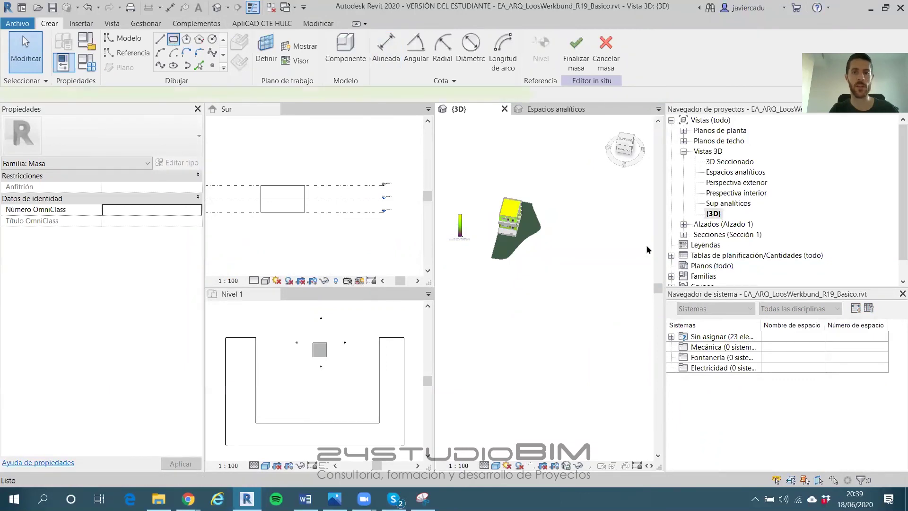
# Sketch a rectangle about 25 by 25 m on level P-1, beside the house's terrain, as the mass footprint
pyautogui.click(546, 192)
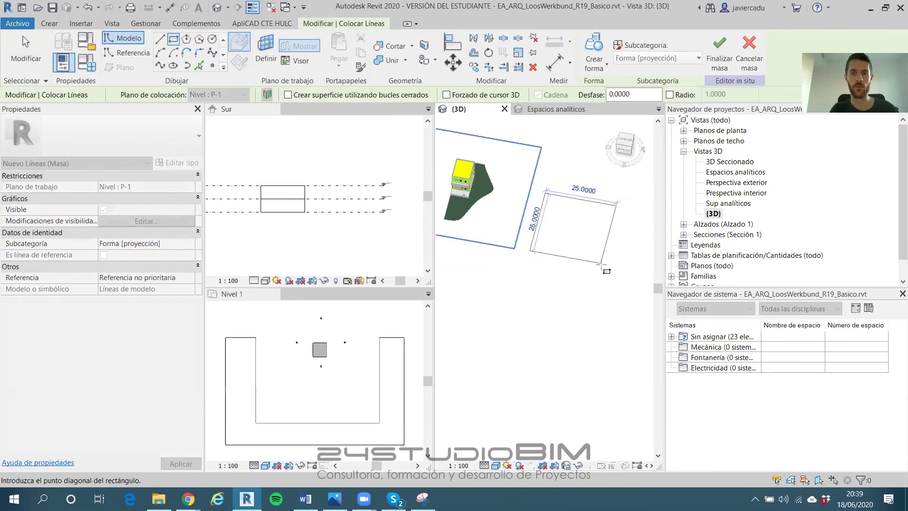
pyautogui.click(602, 263)
pyautogui.press('Escape')
pyautogui.press('Escape')
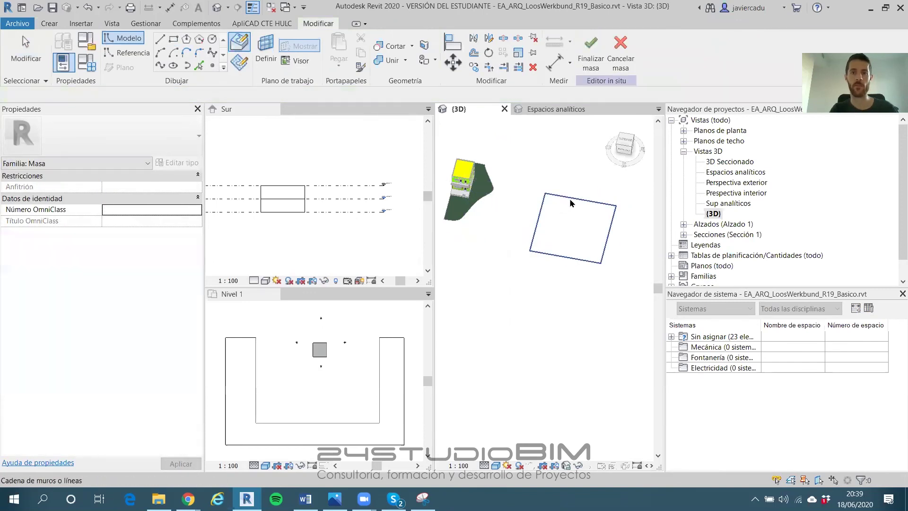
# Create a solid form from the rectangular footprint of the mass
pyautogui.click(571, 204)
pyautogui.click(594, 60)
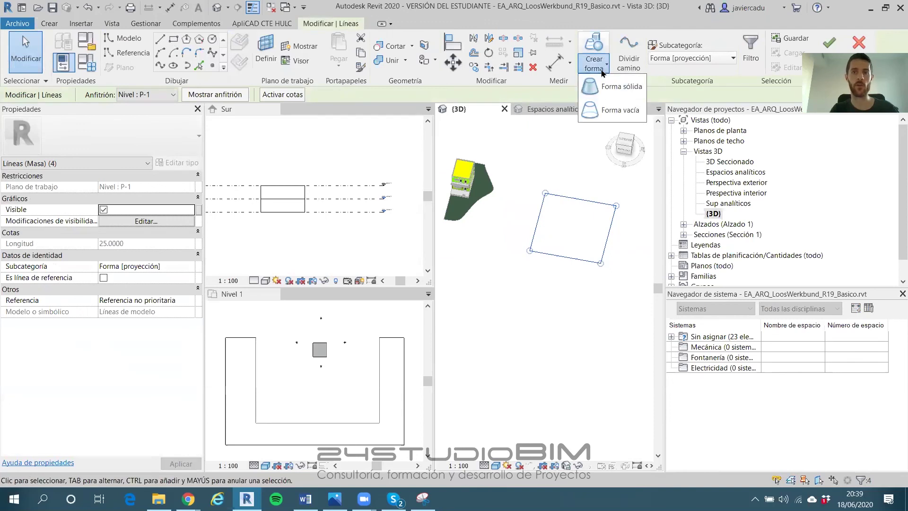
pyautogui.click(598, 88)
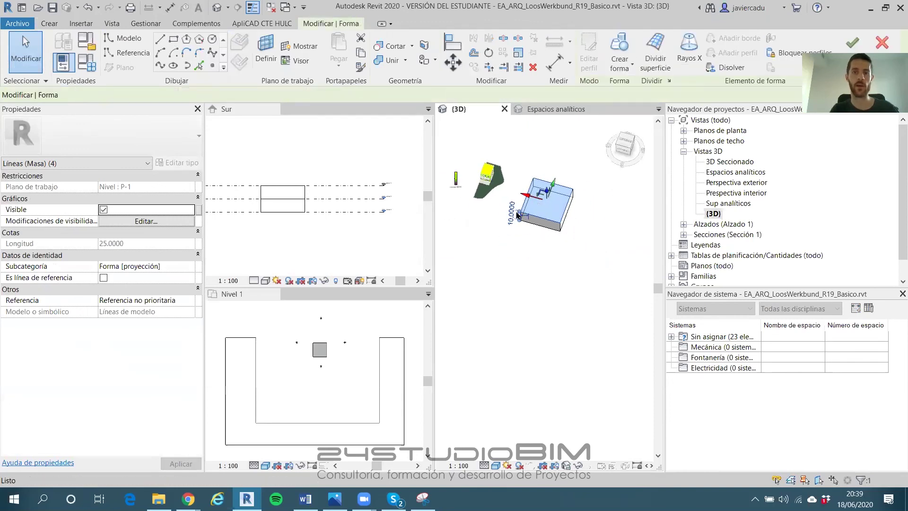
# Set the height of the Torre mass form to 100 m
pyautogui.click(510, 210)
pyautogui.write('100')
pyautogui.press('Return')
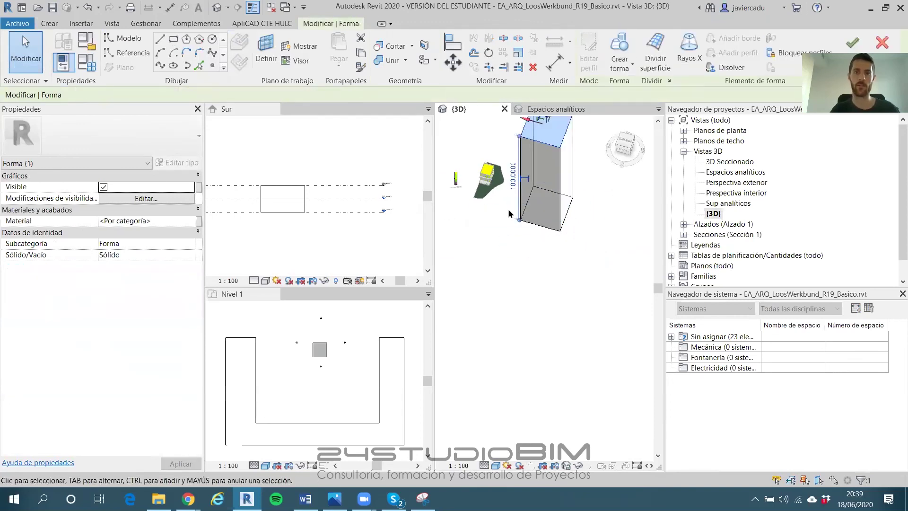
# Set the height of the Torre mass form to 150 m
pyautogui.moveTo(537, 247); pyautogui.dragTo(533, 337, button='middle')
pyautogui.keyDown('shift'); pyautogui.moveTo(534, 337); pyautogui.dragTo(516, 235, button='middle'); pyautogui.keyUp('shift')
pyautogui.click(499, 258)
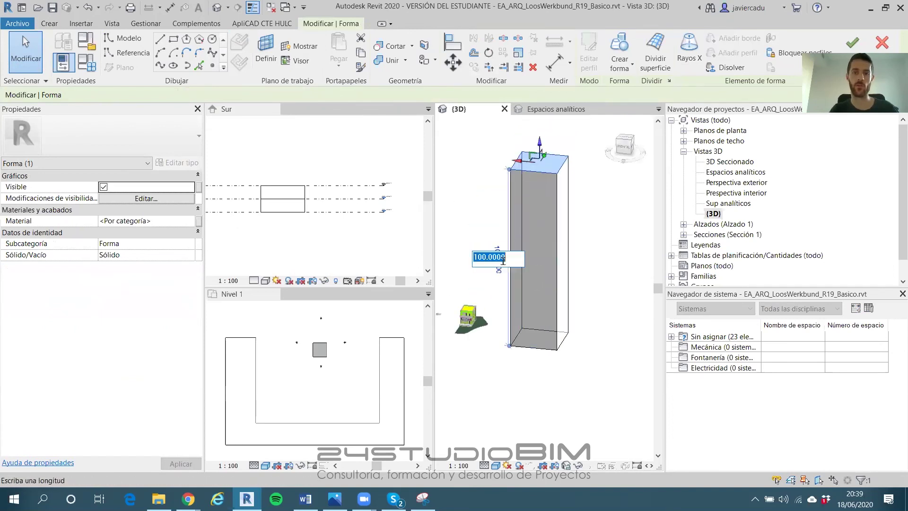
pyautogui.write('15')
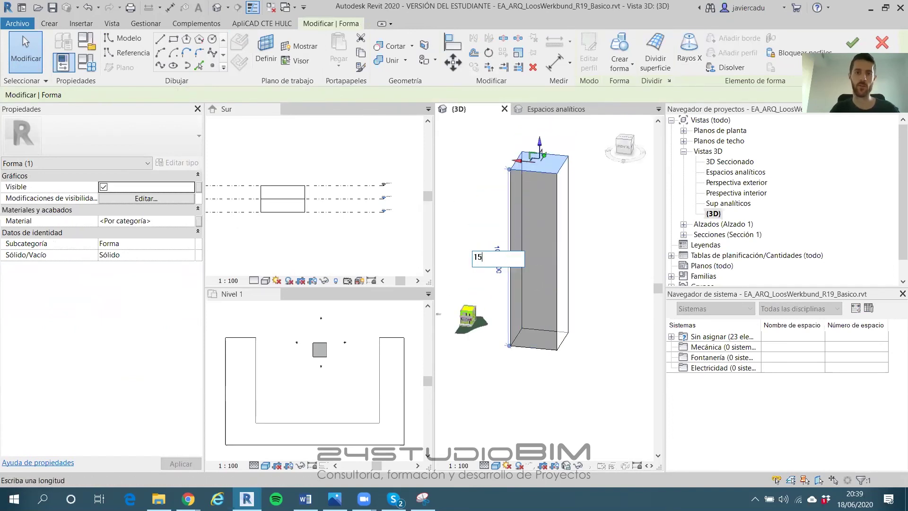
pyautogui.write('0')
pyautogui.press('Return')
# Rotate the tower's top face by 90 degrees about its centre
pyautogui.scroll(-1, 535, 263)
pyautogui.keyDown('shift'); pyautogui.moveTo(535, 262); pyautogui.dragTo(533, 290, button='middle'); pyautogui.keyUp('shift')
pyautogui.moveTo(533, 202); pyautogui.dragTo(533, 242, button='middle')
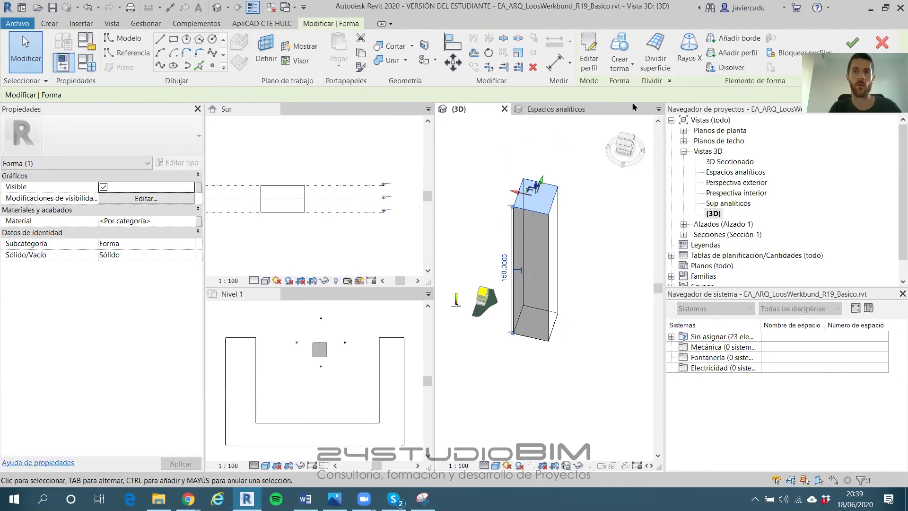
pyautogui.click(489, 52)
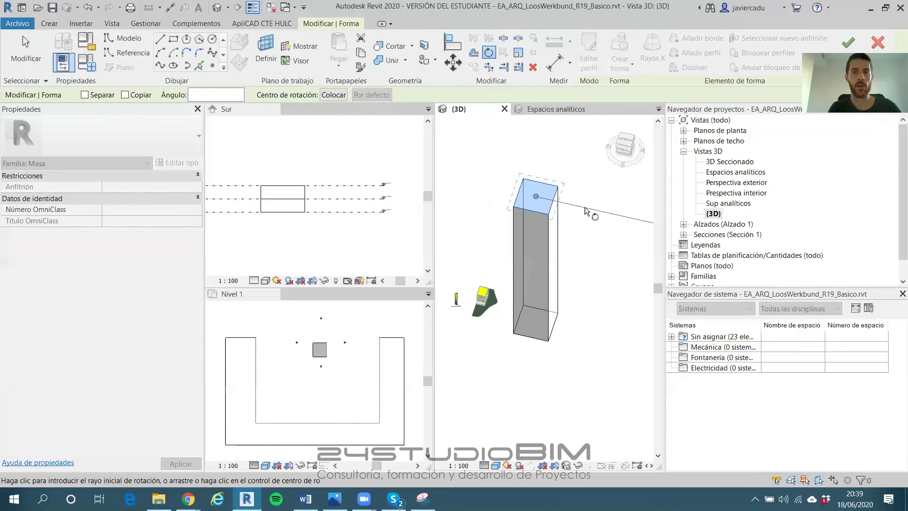
pyautogui.click(587, 210)
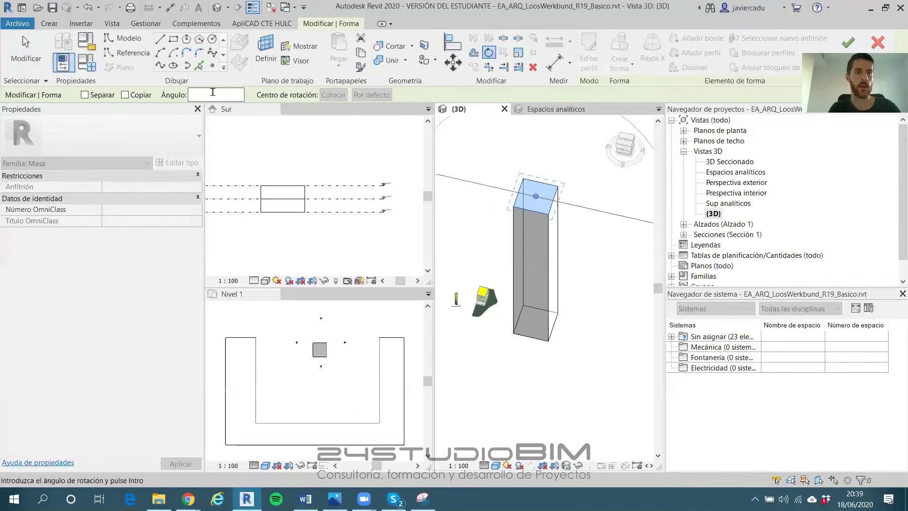
pyautogui.write('90')
pyautogui.press('Return')
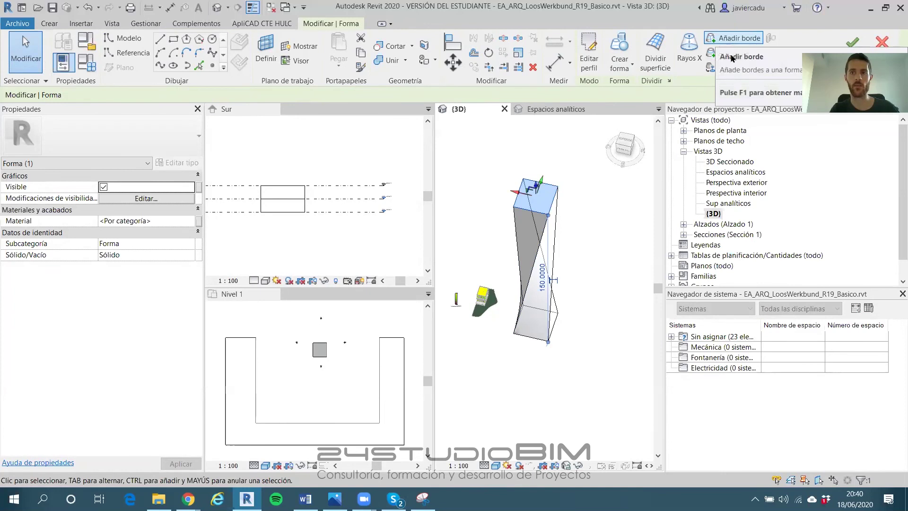
# Add a straight edge on one twisted face of the tower, joining its top corner to the bottom corner directly below
pyautogui.click(732, 57)
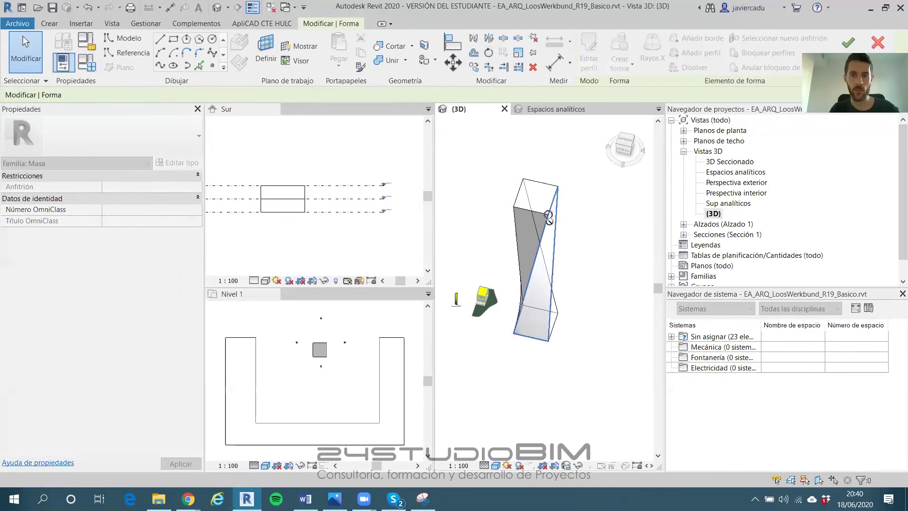
pyautogui.click(548, 215)
pyautogui.click(548, 341)
pyautogui.keyDown('shift'); pyautogui.moveTo(539, 322); pyautogui.dragTo(555, 314, button='middle'); pyautogui.keyUp('shift')
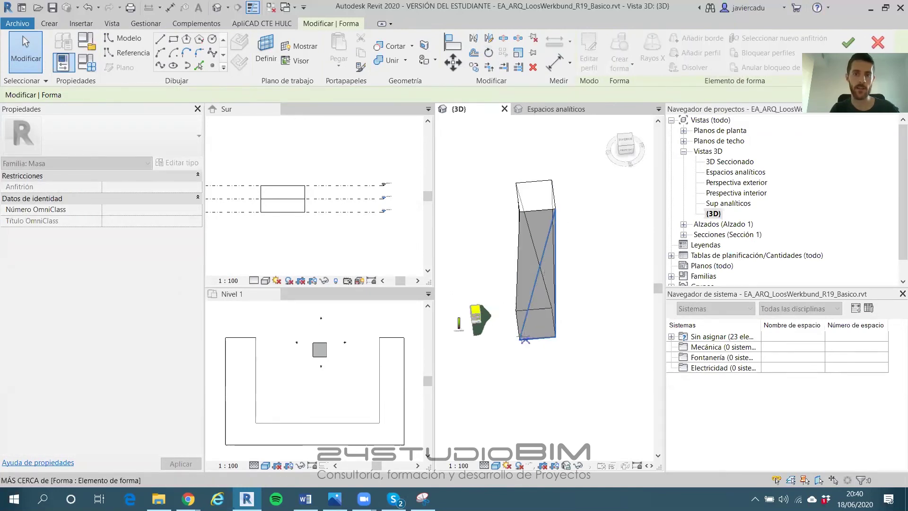
pyautogui.press('Escape')
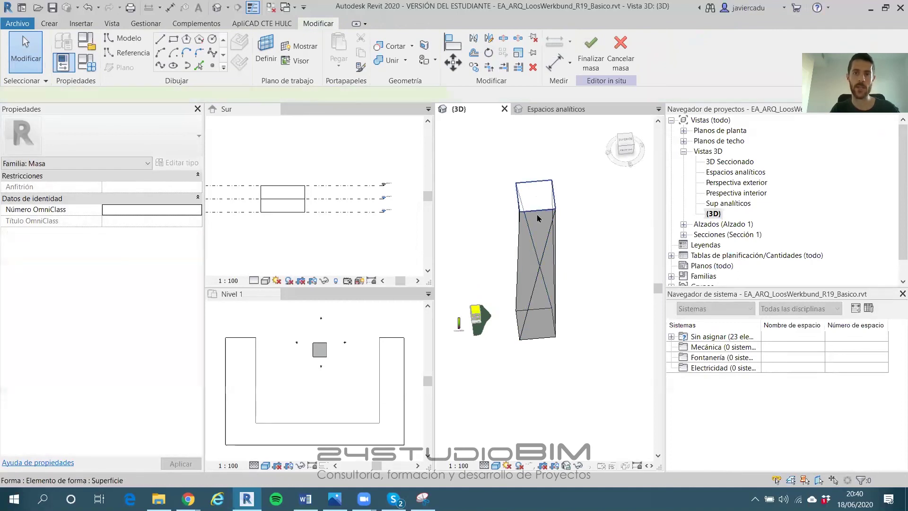
# Add edges between the matching top and bottom corners on the tower's other twisted faces and finish the mass
pyautogui.click(537, 218)
pyautogui.press('Escape')
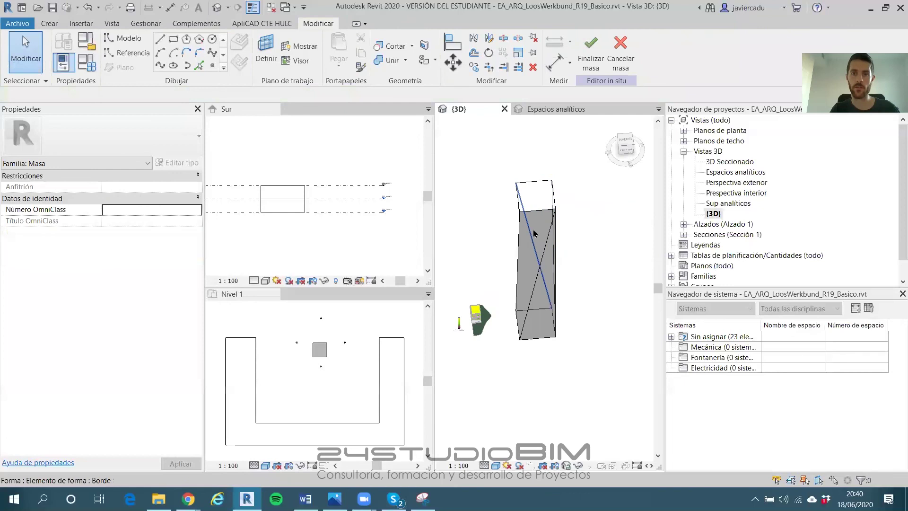
pyautogui.click(538, 228)
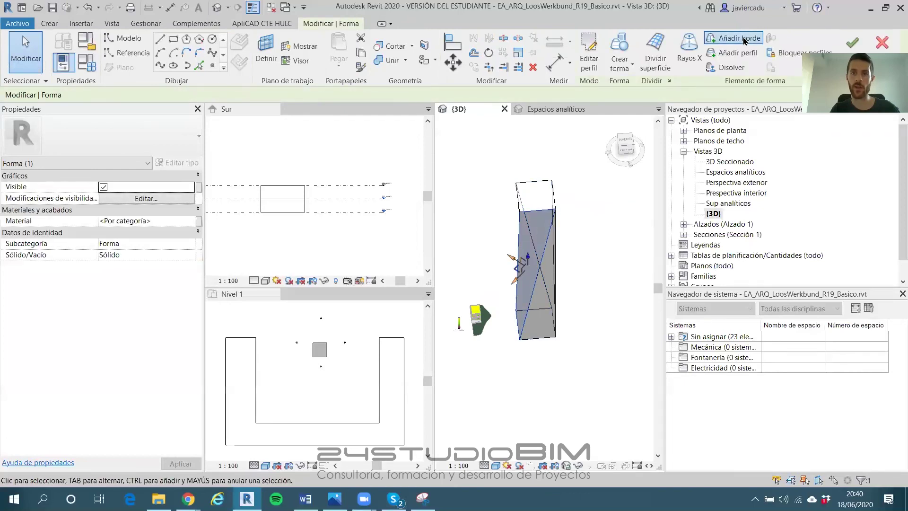
pyautogui.click(738, 39)
pyautogui.keyDown('shift'); pyautogui.moveTo(520, 212); pyautogui.dragTo(510, 193, button='middle'); pyautogui.keyUp('shift')
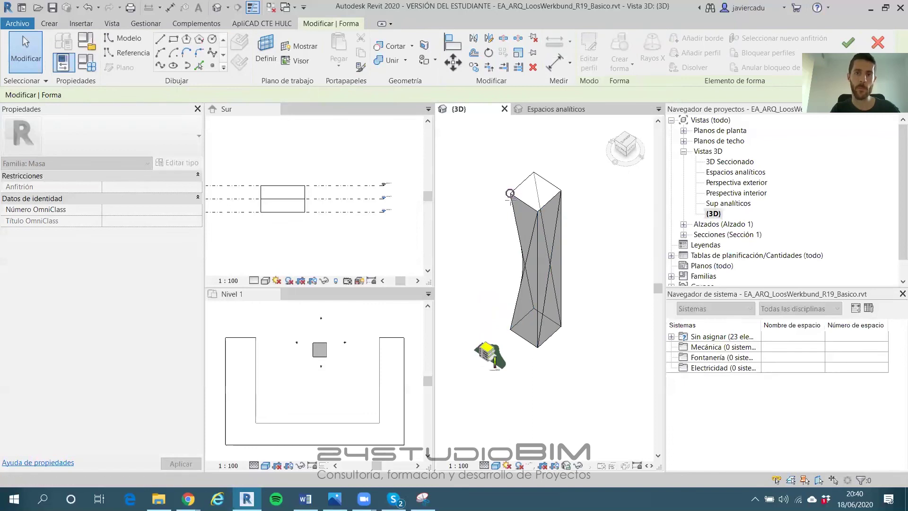
pyautogui.click(509, 327)
pyautogui.keyDown('shift'); pyautogui.moveTo(567, 300); pyautogui.dragTo(496, 256, button='middle'); pyautogui.keyUp('shift')
pyautogui.click(560, 171)
pyautogui.click(560, 357)
pyautogui.keyDown('shift'); pyautogui.moveTo(561, 289); pyautogui.dragTo(584, 287, button='middle'); pyautogui.keyUp('shift')
pyautogui.scroll(-2, 584, 287)
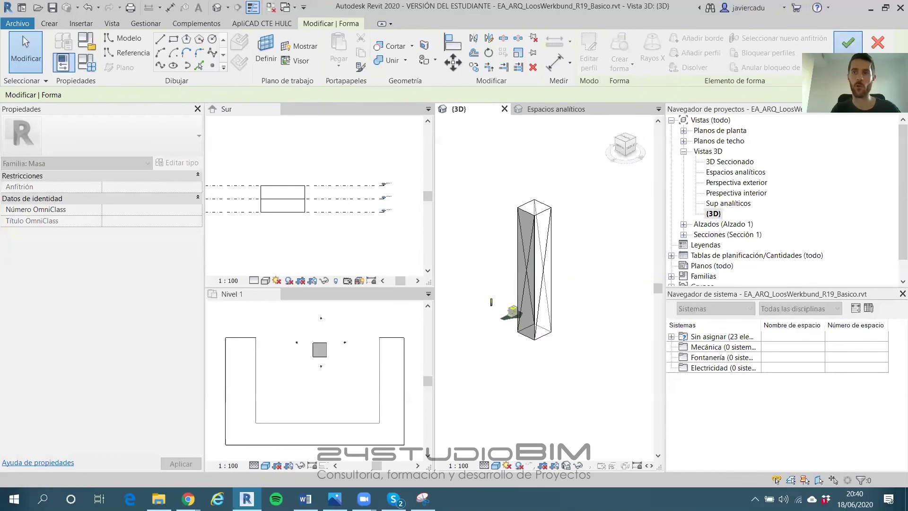
pyautogui.keyDown('shift'); pyautogui.moveTo(525, 220); pyautogui.dragTo(547, 169, button='middle'); pyautogui.keyUp('shift')
pyautogui.keyDown('shift'); pyautogui.moveTo(549, 208); pyautogui.dragTo(541, 191, button='middle'); pyautogui.keyUp('shift')
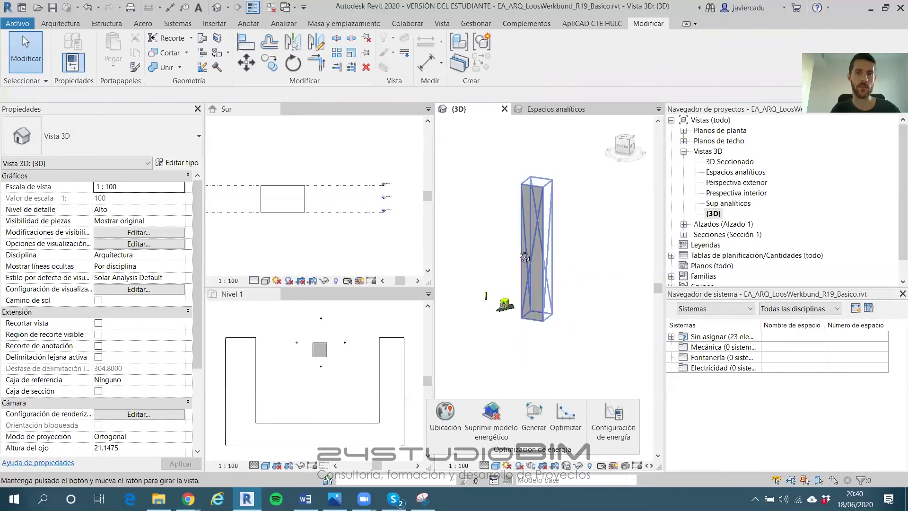
# Reopen the tower mass for editing and pull one corner vertex of its top face outward
pyautogui.scroll(2, 541, 190)
pyautogui.doubleClick(540, 189)
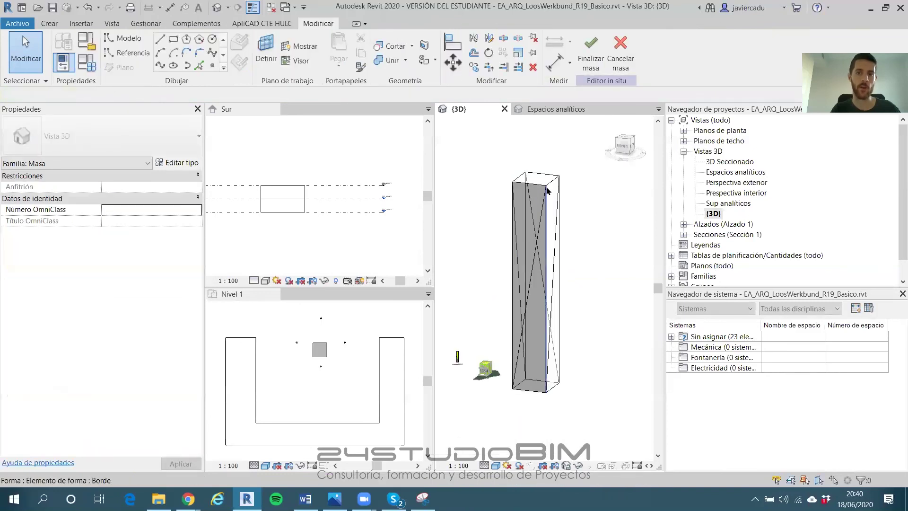
pyautogui.click(547, 190)
pyautogui.moveTo(508, 214); pyautogui.dragTo(505, 215)
pyautogui.keyDown('shift'); pyautogui.moveTo(539, 213); pyautogui.dragTo(593, 233, button='middle'); pyautogui.keyUp('shift')
pyautogui.moveTo(562, 268); pyautogui.dragTo(556, 226)
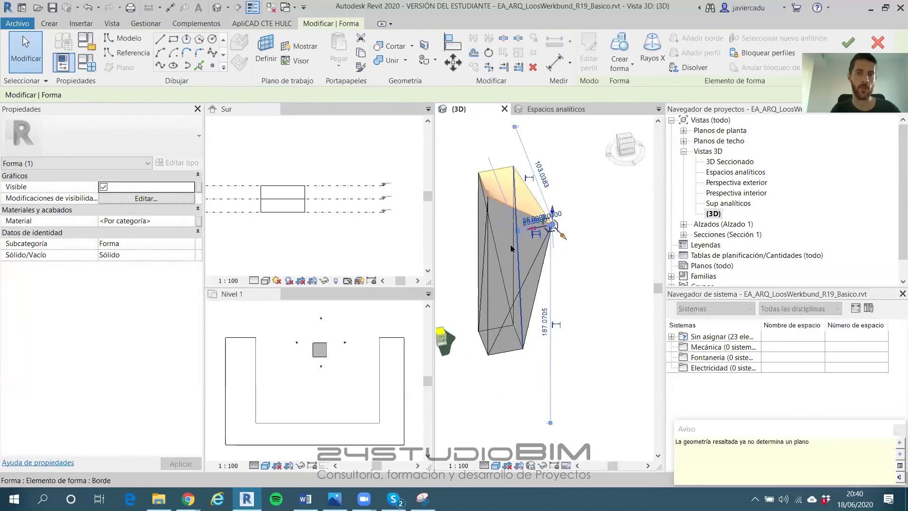
pyautogui.press('Escape')
# Pull the opposite edge of the tower's top outward until that side is about 44.8 m wide, and finish the mass
pyautogui.click(489, 201)
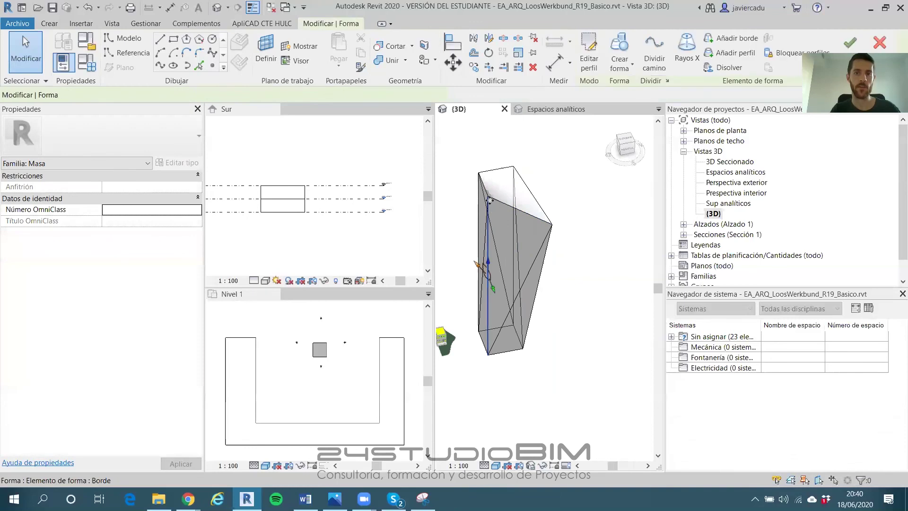
pyautogui.press('Escape')
pyautogui.click(480, 191)
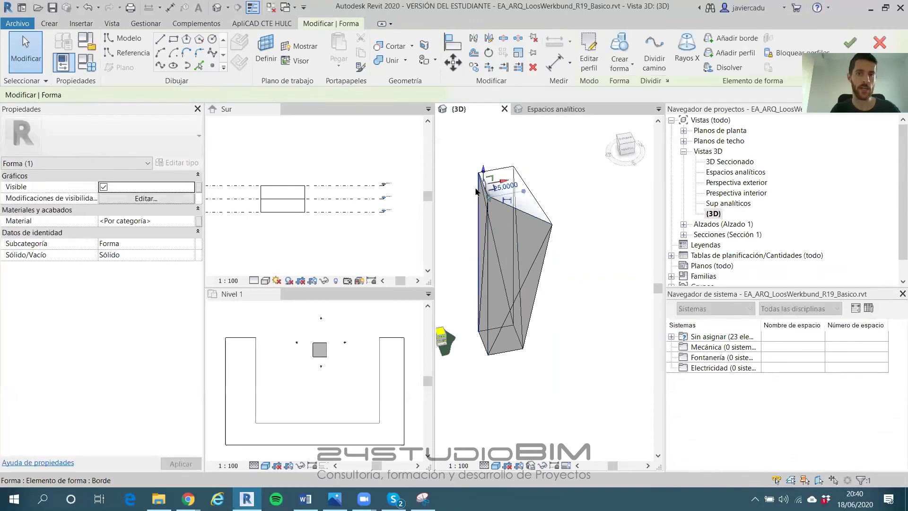
pyautogui.moveTo(504, 182); pyautogui.dragTo(475, 185)
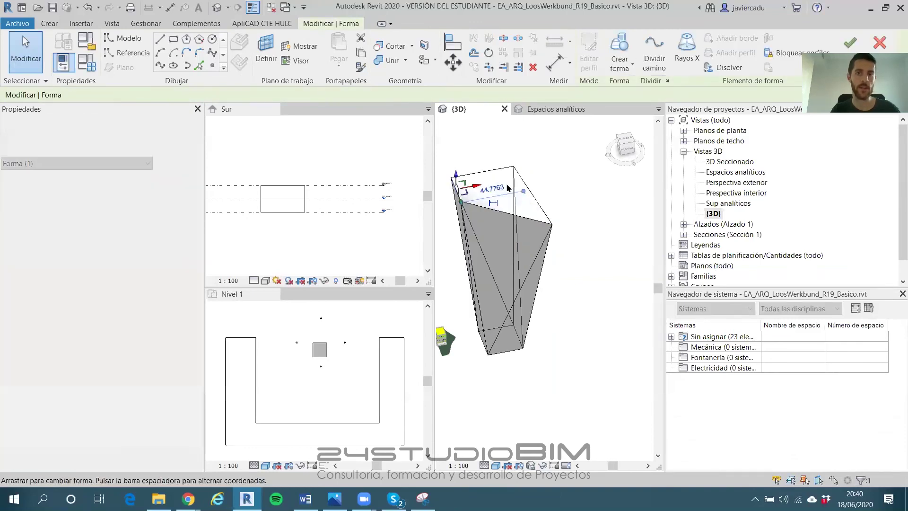
pyautogui.press('Escape')
pyautogui.keyDown('shift'); pyautogui.moveTo(530, 204); pyautogui.dragTo(555, 236, button='middle'); pyautogui.keyUp('shift')
pyautogui.click(590, 56)
pyautogui.scroll(-2, 547, 178)
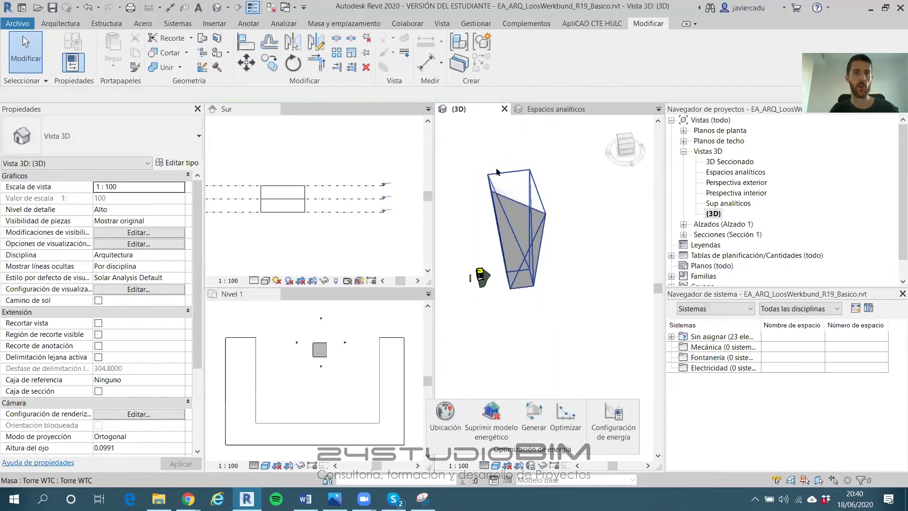
# Run the custom solar analysis on All Mass Faces, turning on visibility for masses in the active view
pyautogui.click(283, 24)
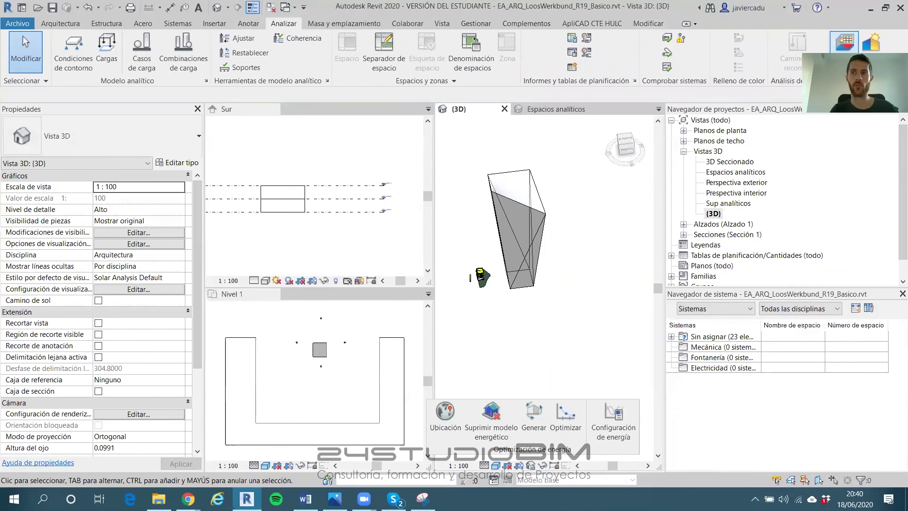
pyautogui.click(845, 43)
pyautogui.click(418, 132)
pyautogui.click(309, 159)
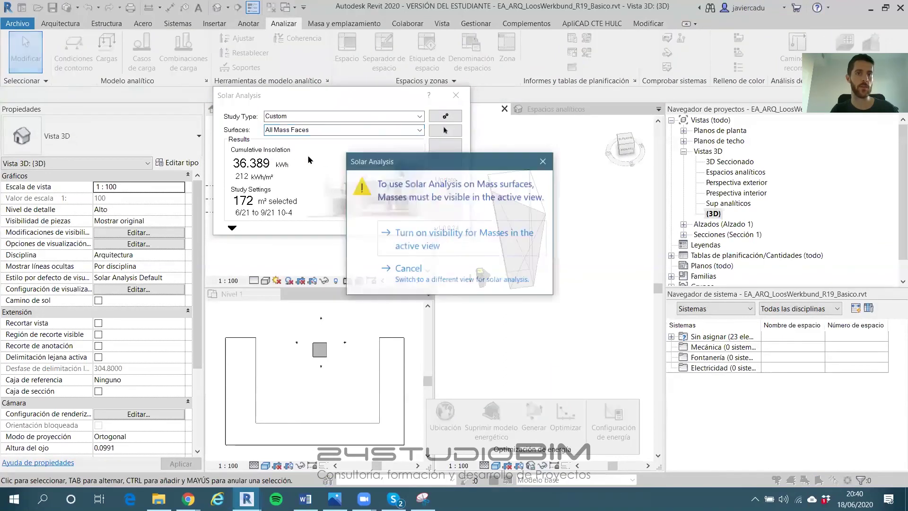
pyautogui.click(440, 246)
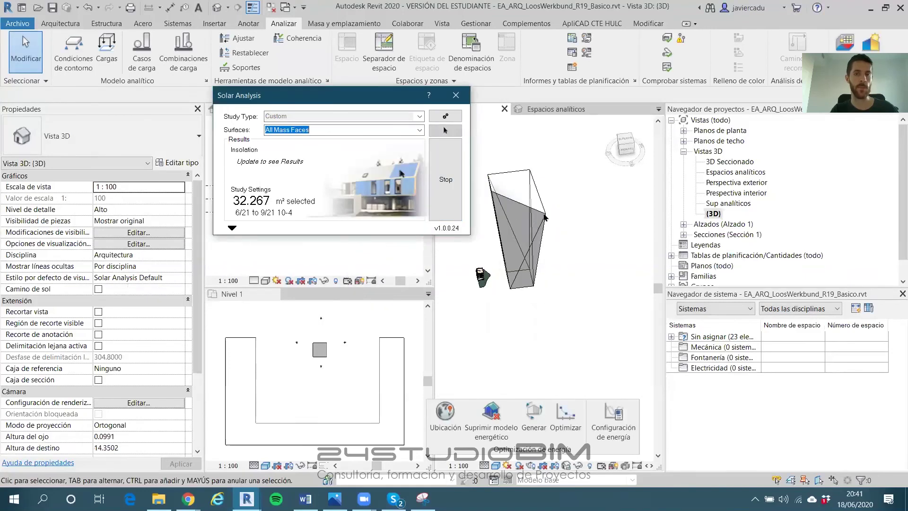
pyautogui.keyDown('shift'); pyautogui.moveTo(520, 228); pyautogui.dragTo(512, 249, button='middle'); pyautogui.keyUp('shift')
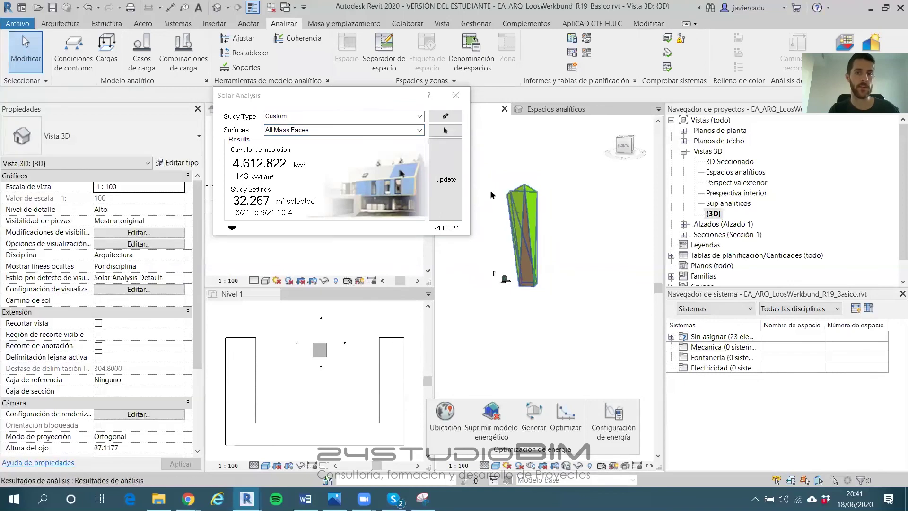
pyautogui.click(456, 96)
# Move the analysis results legend next to the tower's base, between the tower and the house's terrain
pyautogui.scroll(5, 498, 228)
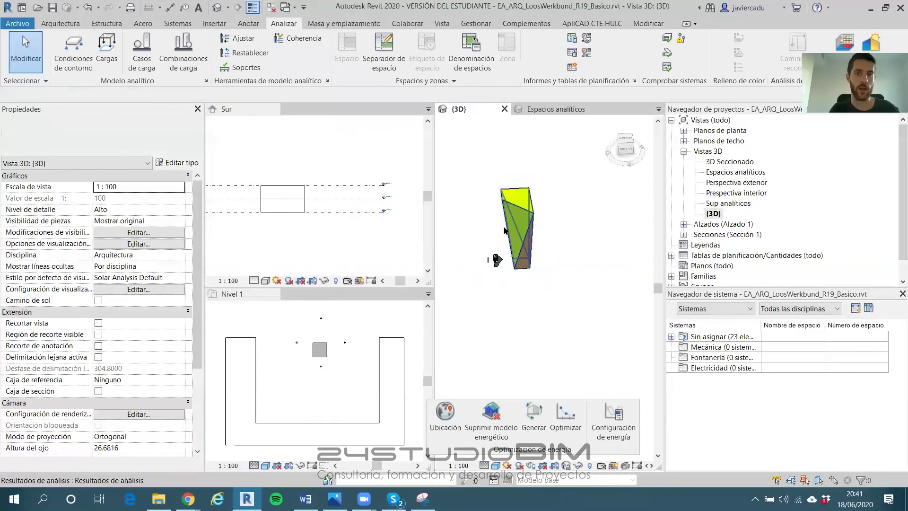
pyautogui.click(590, 204)
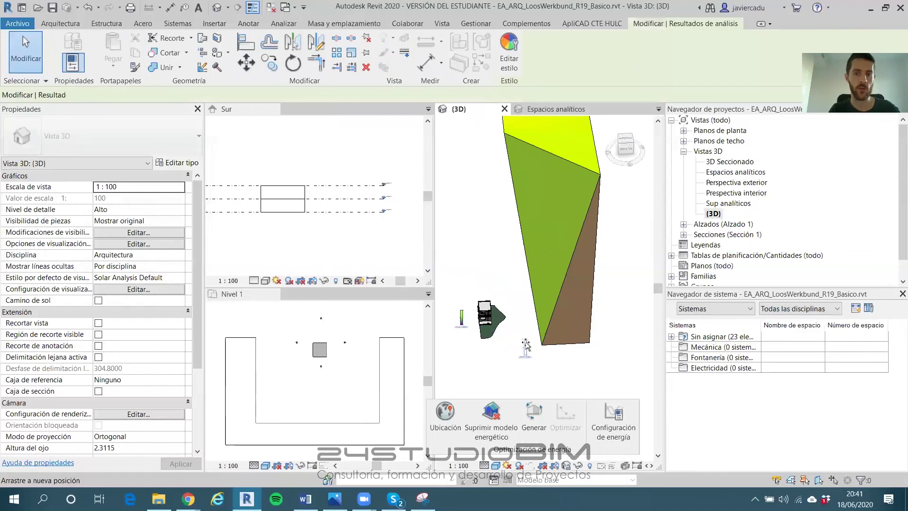
pyautogui.scroll(-3, 582, 208)
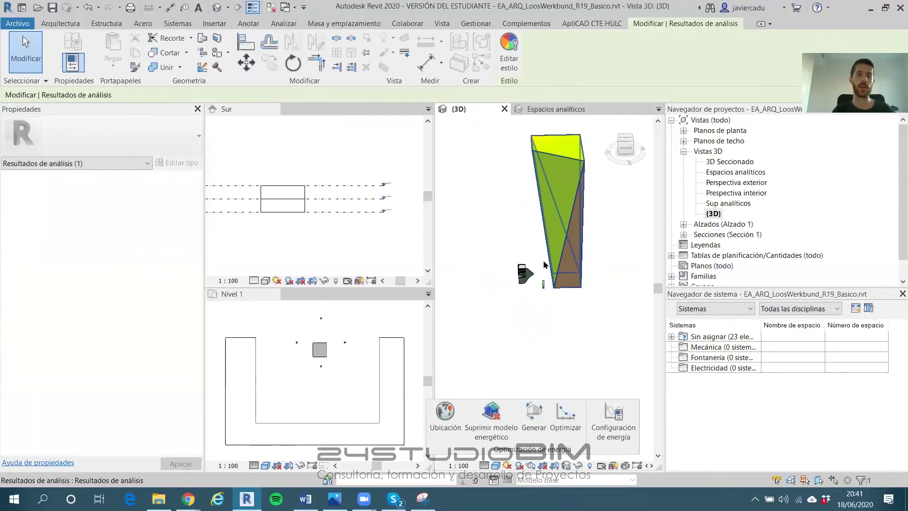
pyautogui.scroll(3, 536, 268)
pyautogui.keyDown('shift'); pyautogui.moveTo(536, 268); pyautogui.dragTo(493, 260, button='middle'); pyautogui.keyUp('shift')
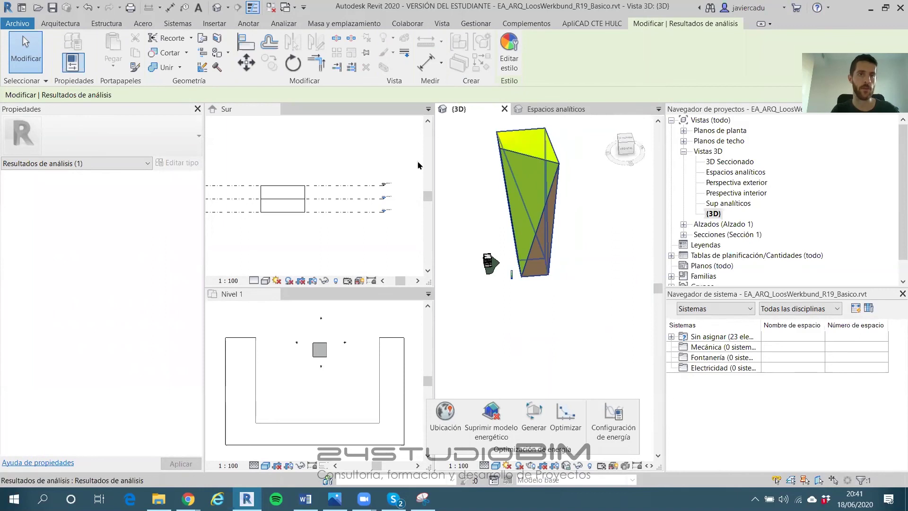
# Deselect the analysis results and start a new in-place mass named Entorno
pyautogui.click(344, 23)
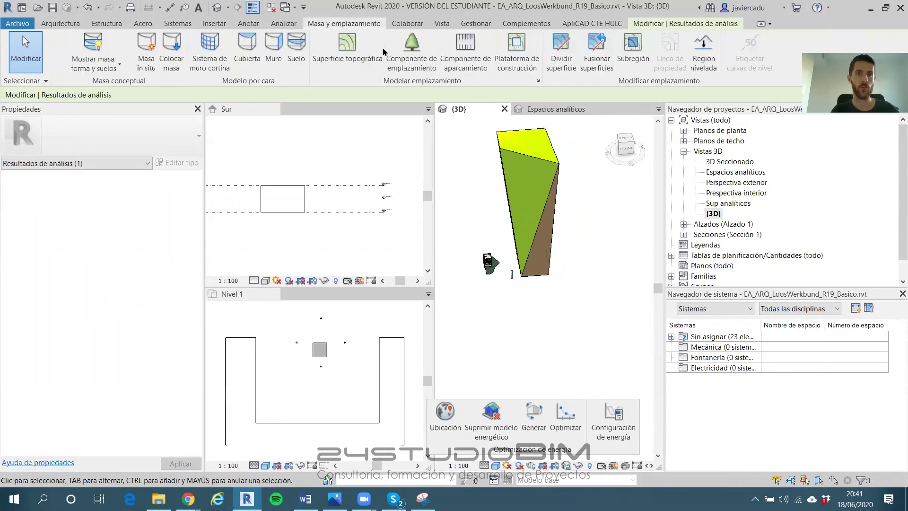
pyautogui.click(127, 43)
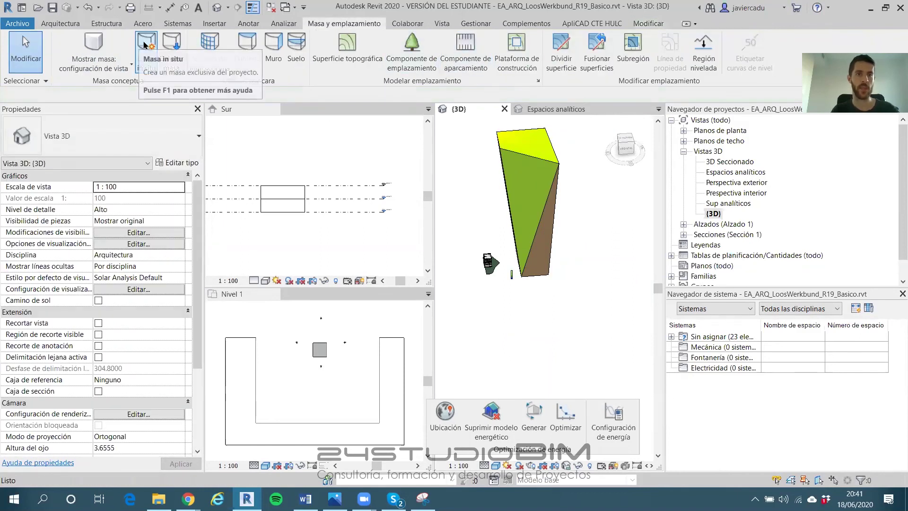
pyautogui.click(526, 295)
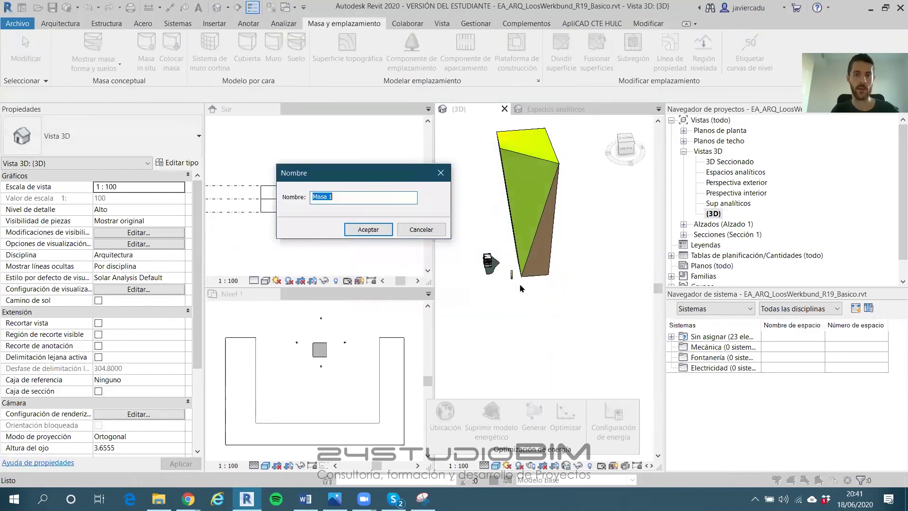
pyautogui.write('Volumen')
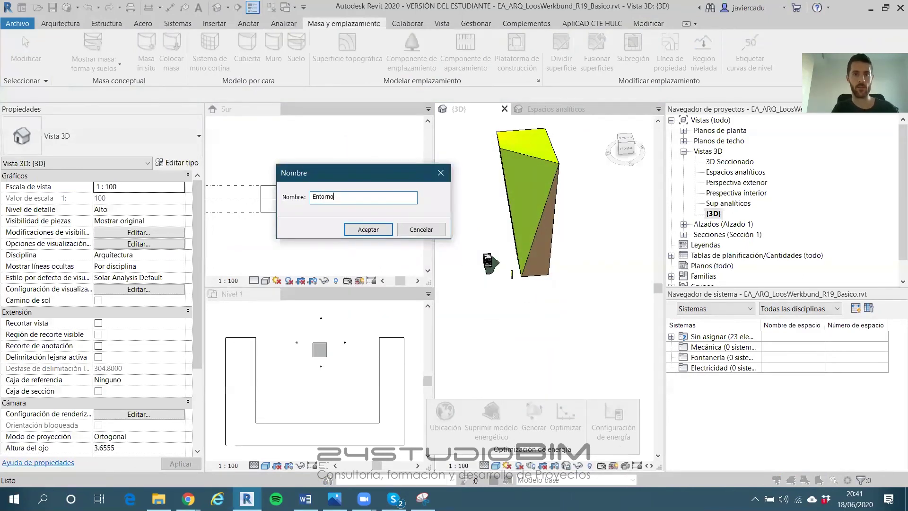
pyautogui.press('Return')
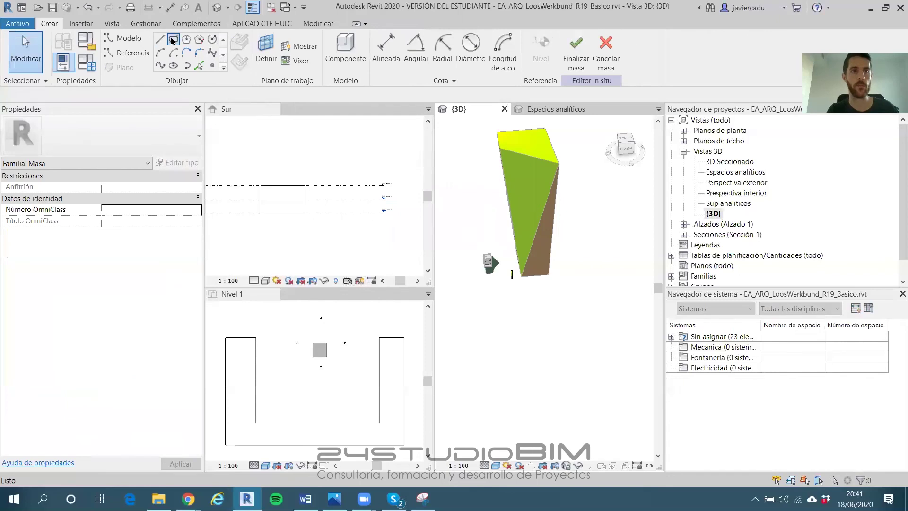
# Sketch a rectangle about 30 by 31 m on level P-1, in front of the tower's base
pyautogui.click(173, 39)
pyautogui.click(506, 289)
pyautogui.click(543, 307)
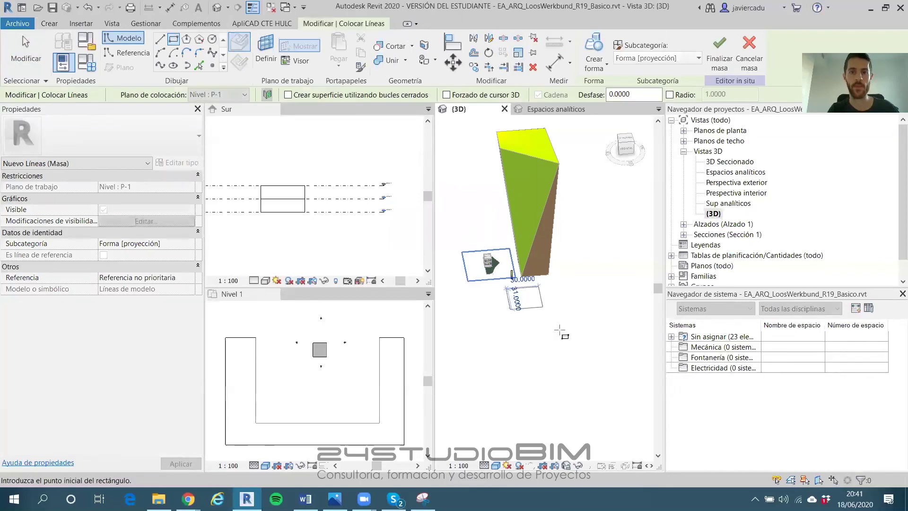
# Create a solid form from the rectangle in front of the tower and set its height to 100 m
pyautogui.press('Escape')
pyautogui.press('Escape')
pyautogui.press('Tab')
pyautogui.click(539, 299)
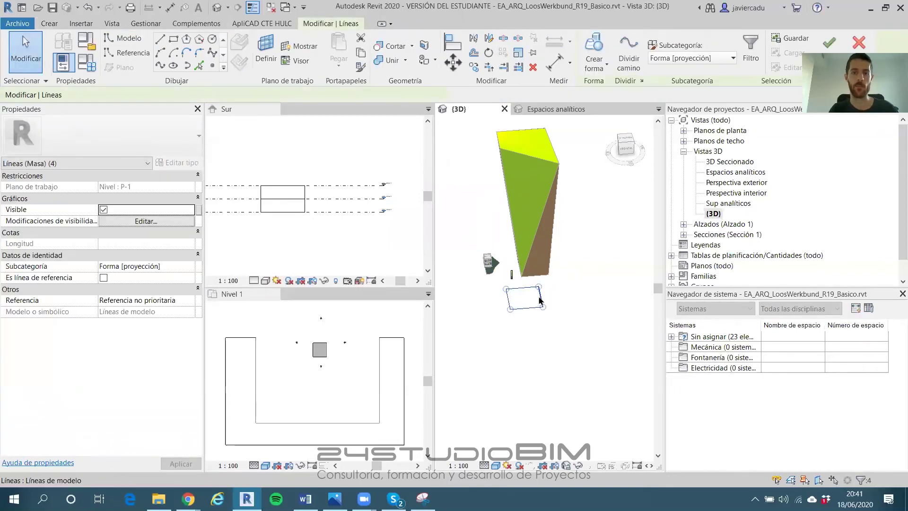
pyautogui.click(587, 71)
pyautogui.click(610, 85)
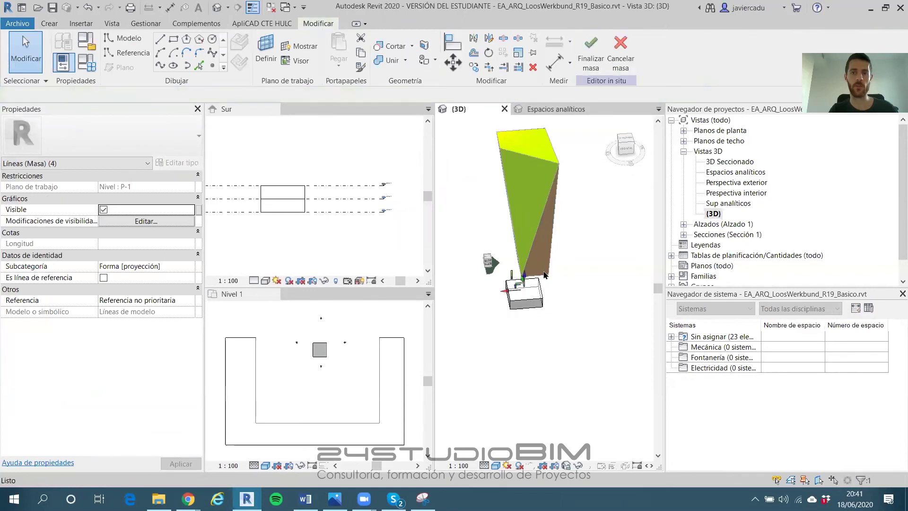
pyautogui.click(503, 303)
pyautogui.write('100')
pyautogui.press('Return')
pyautogui.press('Escape')
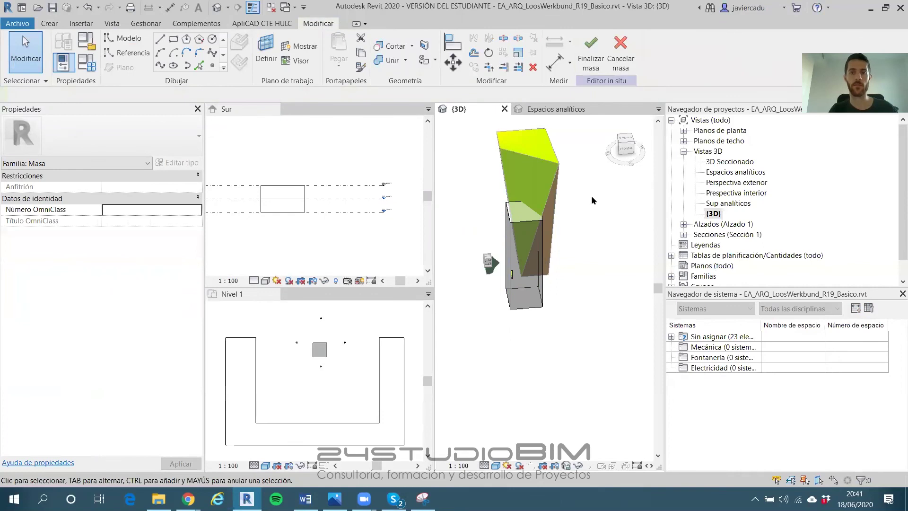
# Finish the Entorno in-place mass and move it slightly farther out from the tower's base
pyautogui.moveTo(526, 298)
pyautogui.keyDown('shift'); pyautogui.mouseDown(button='middle')
pyautogui.moveTo(532, 305)
pyautogui.moveTo(537, 298)
pyautogui.mouseUp(button='middle'); pyautogui.keyUp('shift')
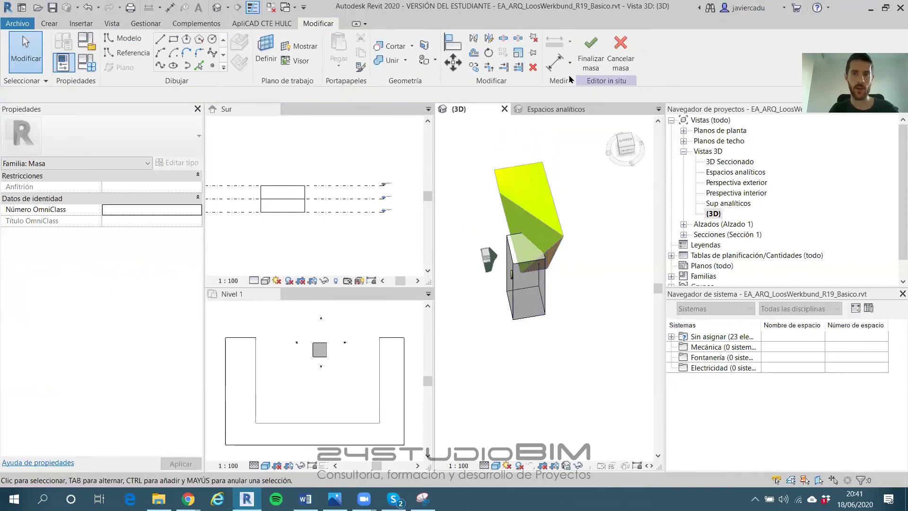
pyautogui.click(591, 52)
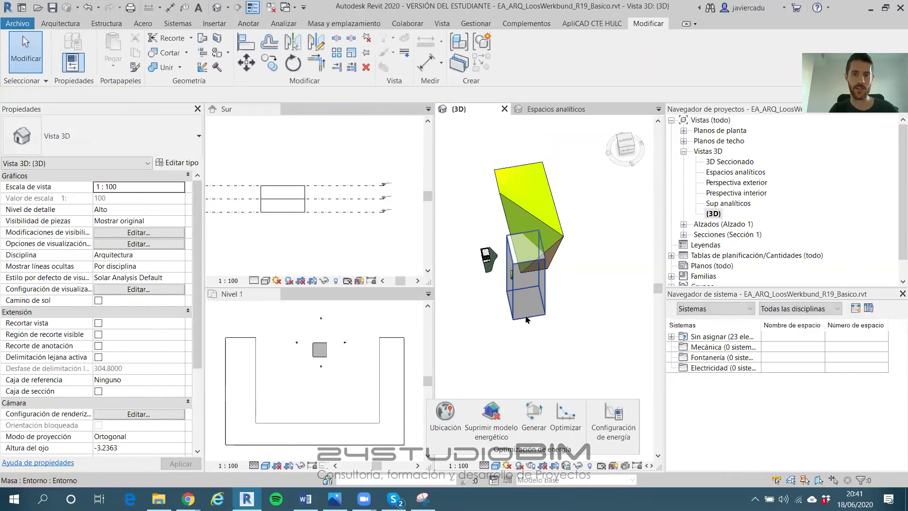
pyautogui.click(527, 308)
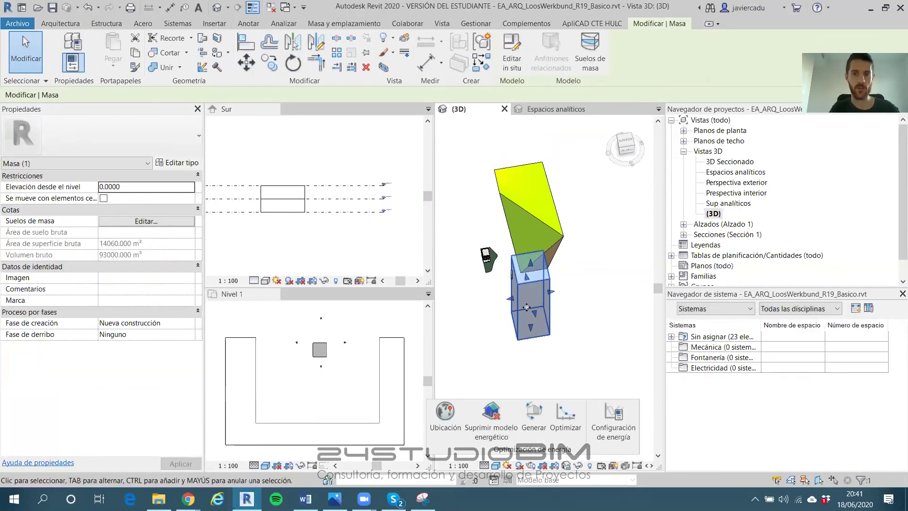
pyautogui.press('Escape')
pyautogui.keyDown('shift'); pyautogui.moveTo(527, 312); pyautogui.dragTo(499, 243, button='middle'); pyautogui.keyUp('shift')
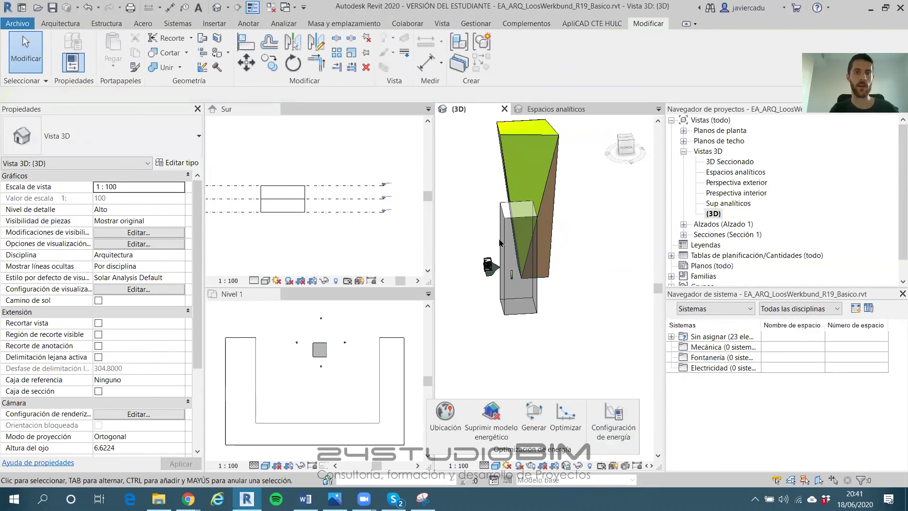
# Update the custom solar analysis on All Mass Faces, inspect the tower faces next to the Entorno mass, and close the analysis
pyautogui.click(285, 24)
pyautogui.click(863, 52)
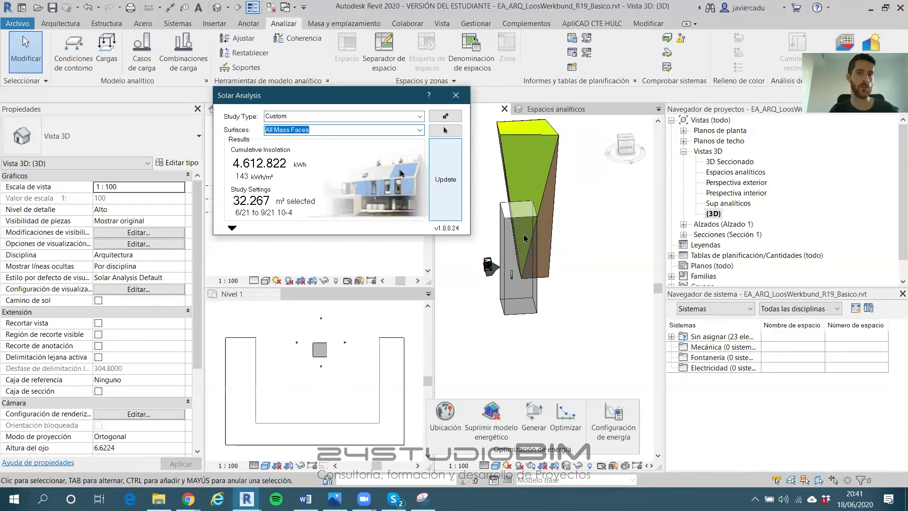
pyautogui.click(460, 207)
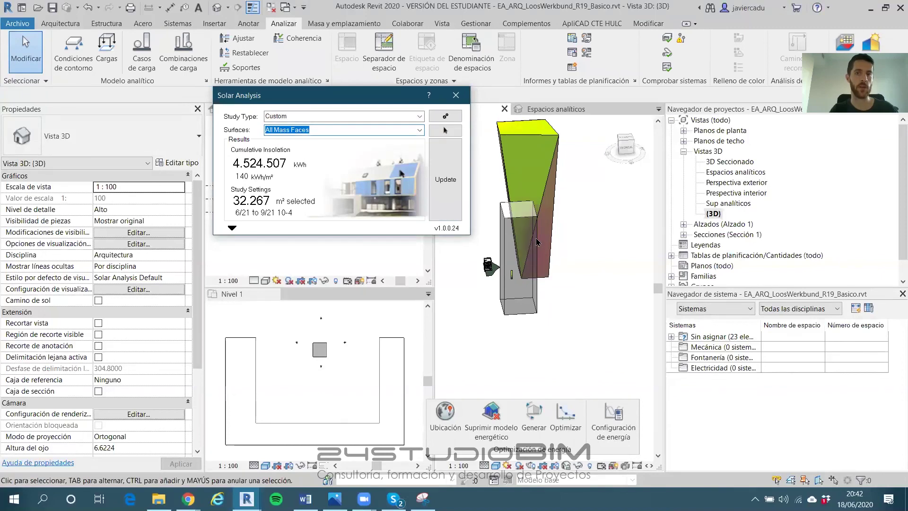
pyautogui.keyDown('shift'); pyautogui.moveTo(538, 245); pyautogui.dragTo(582, 194, button='middle'); pyautogui.keyUp('shift')
pyautogui.scroll(5, 536, 257)
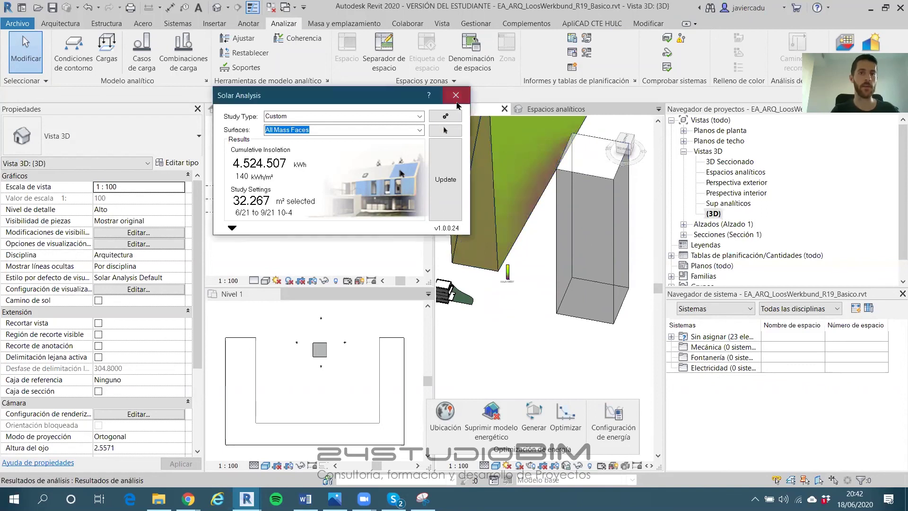
pyautogui.click(456, 106)
pyautogui.keyDown('shift'); pyautogui.moveTo(485, 223); pyautogui.dragTo(513, 235, button='middle'); pyautogui.keyUp('shift')
pyautogui.scroll(-2, 555, 243)
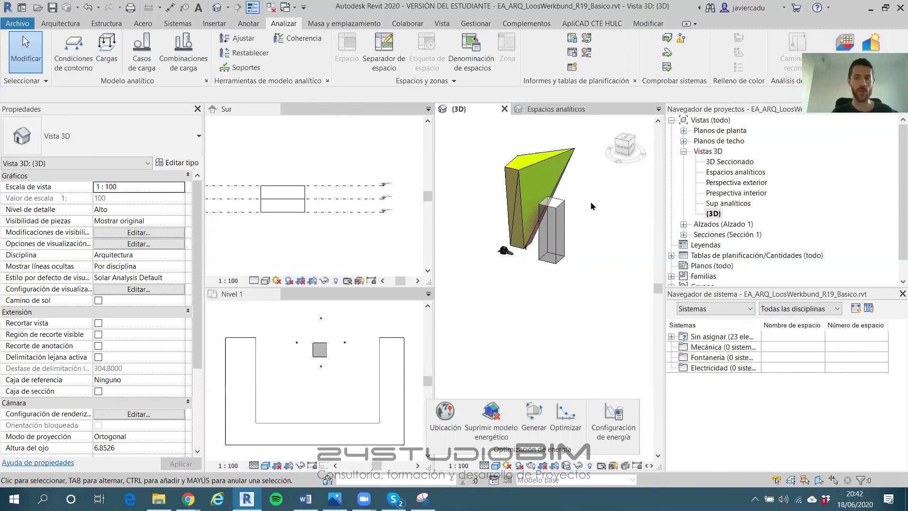
pyautogui.keyDown('shift'); pyautogui.moveTo(578, 217); pyautogui.dragTo(423, 243, button='middle'); pyautogui.keyUp('shift')
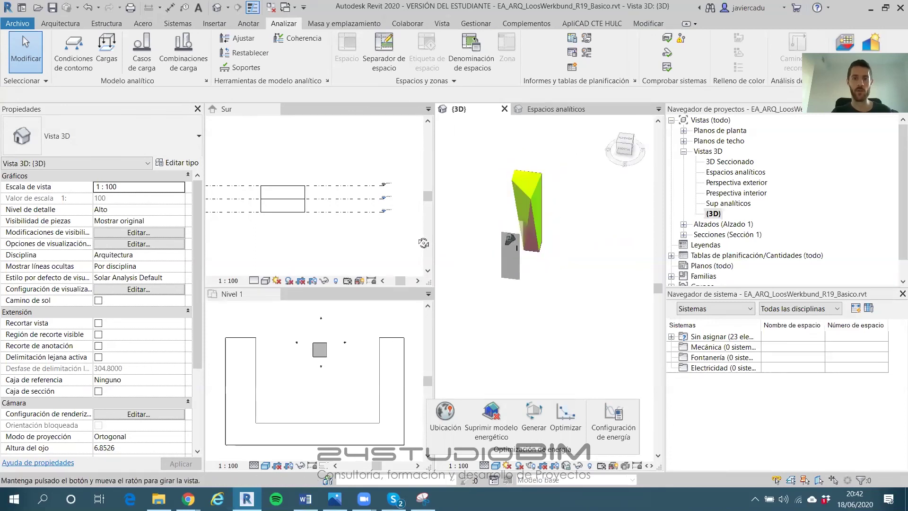